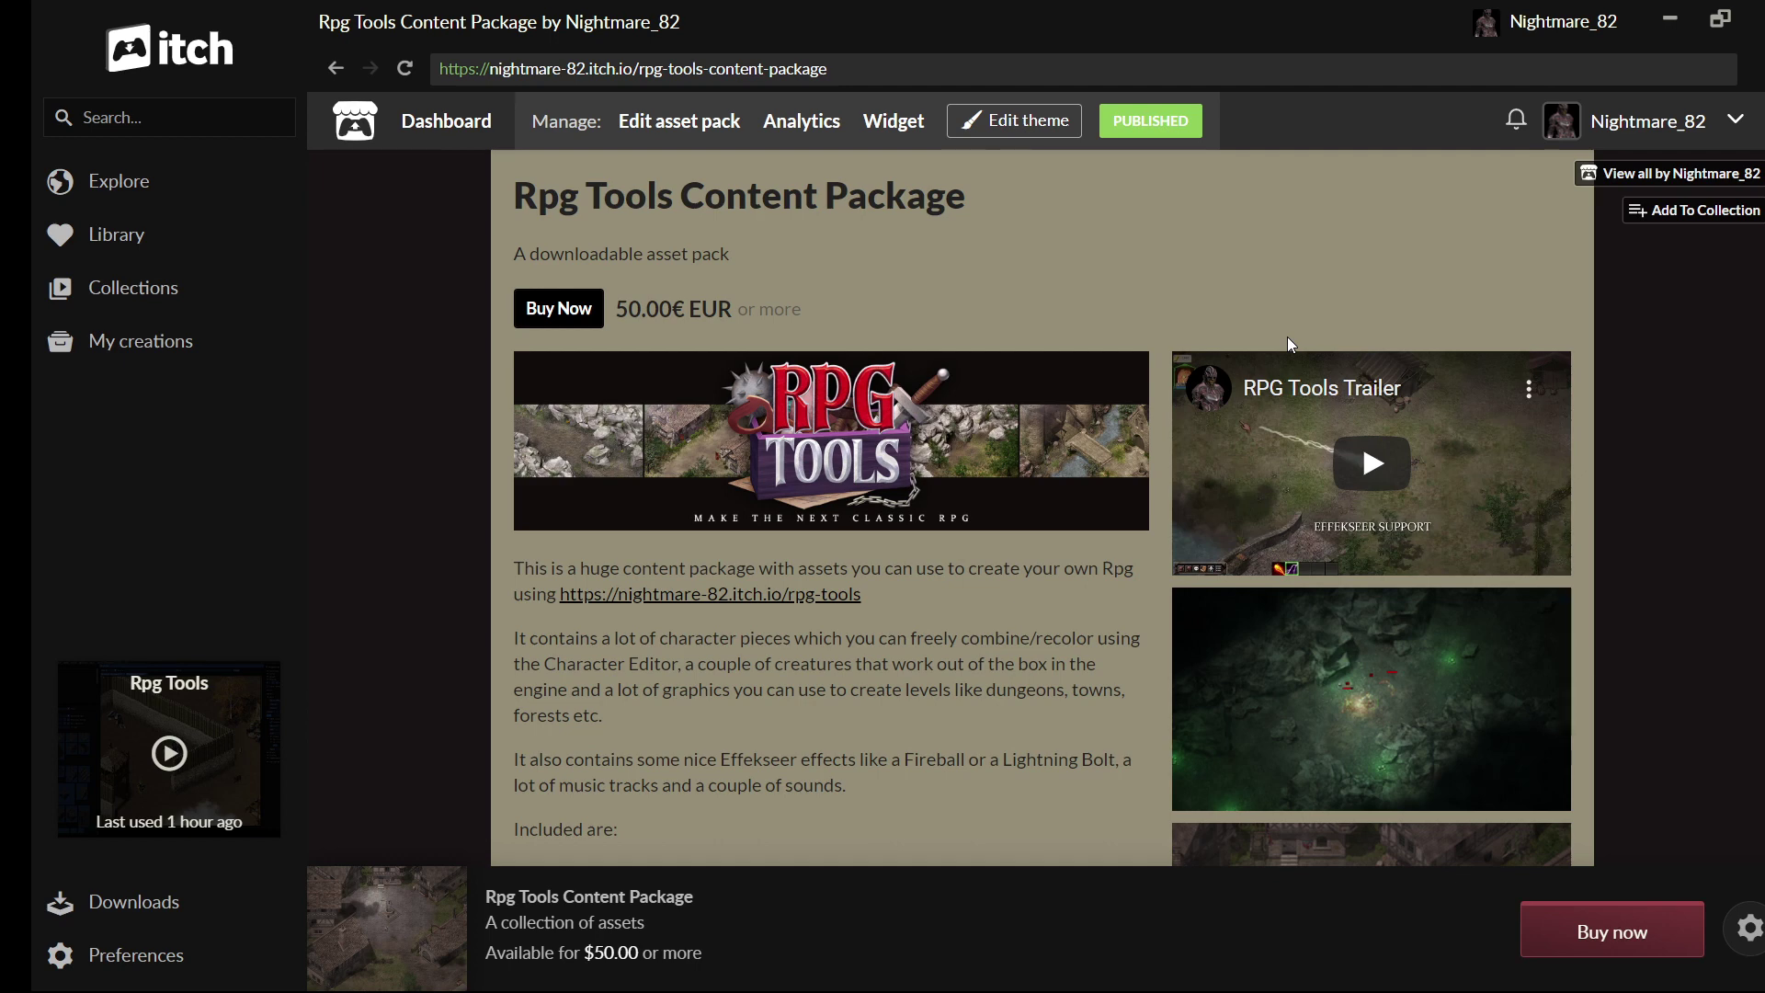
Step: Start installing RpgTools.exe from the Rpg Tools Content Package's list of available downloads
scroll(1083, 504, "down", 2)
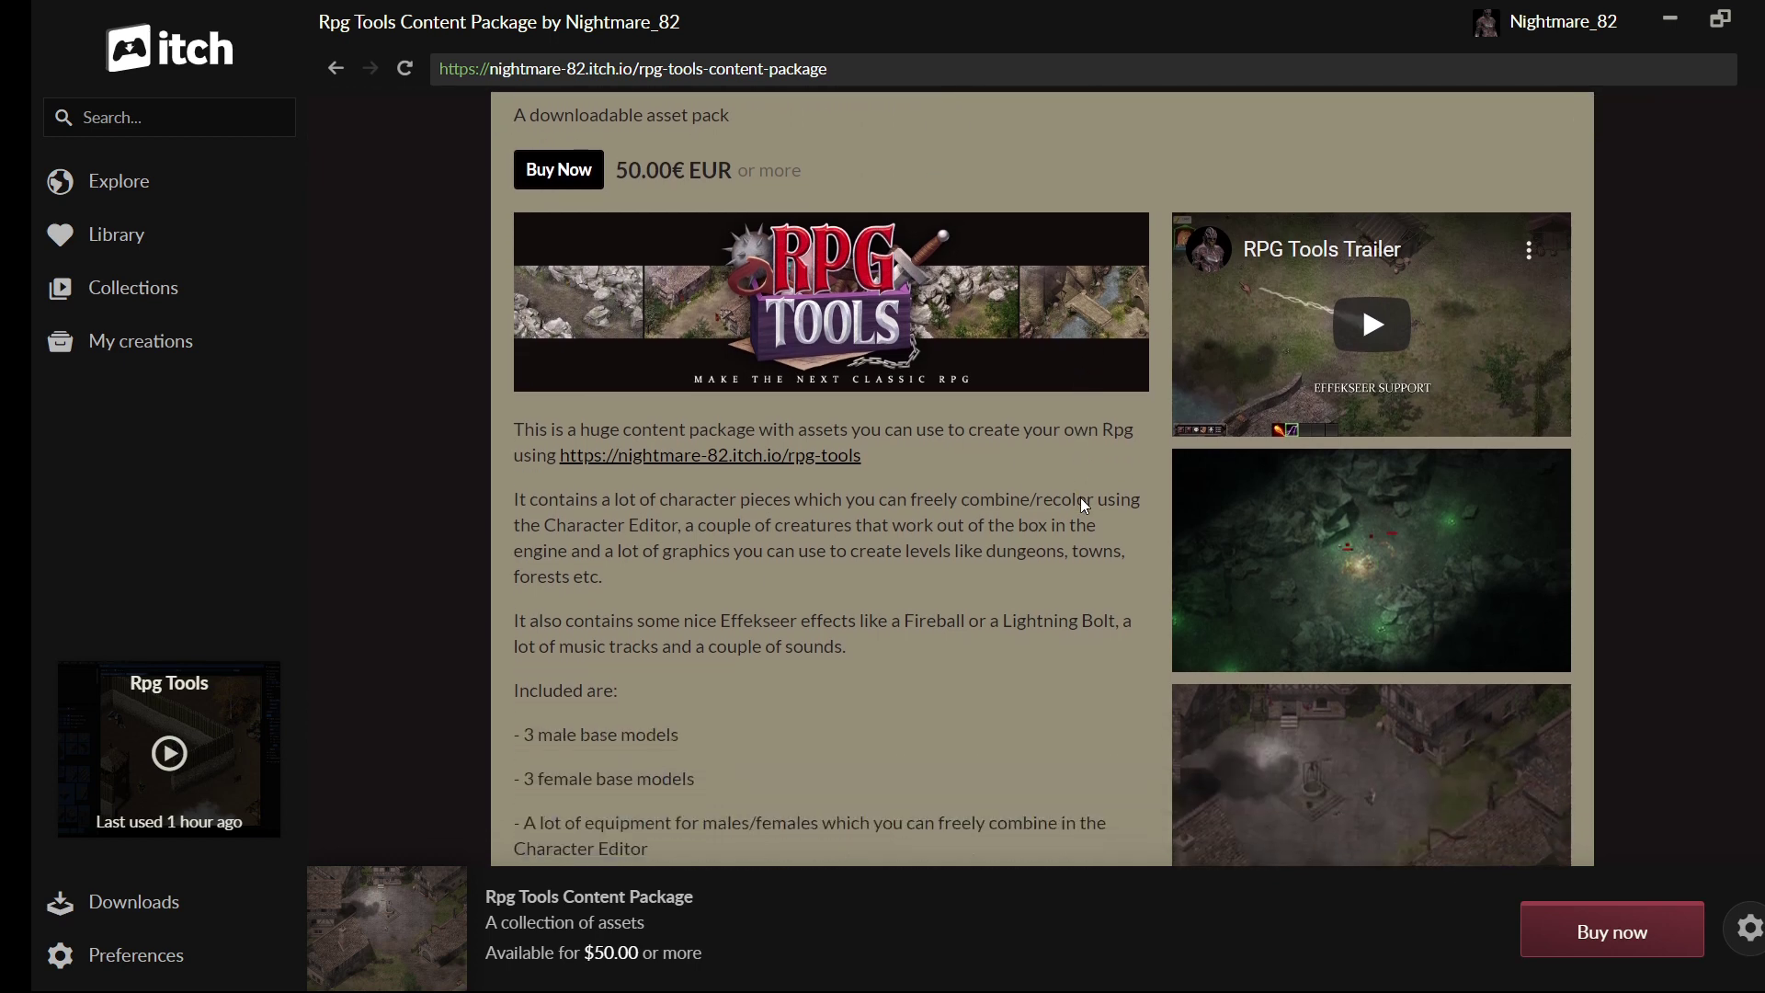
scroll(1081, 504, "down", 6)
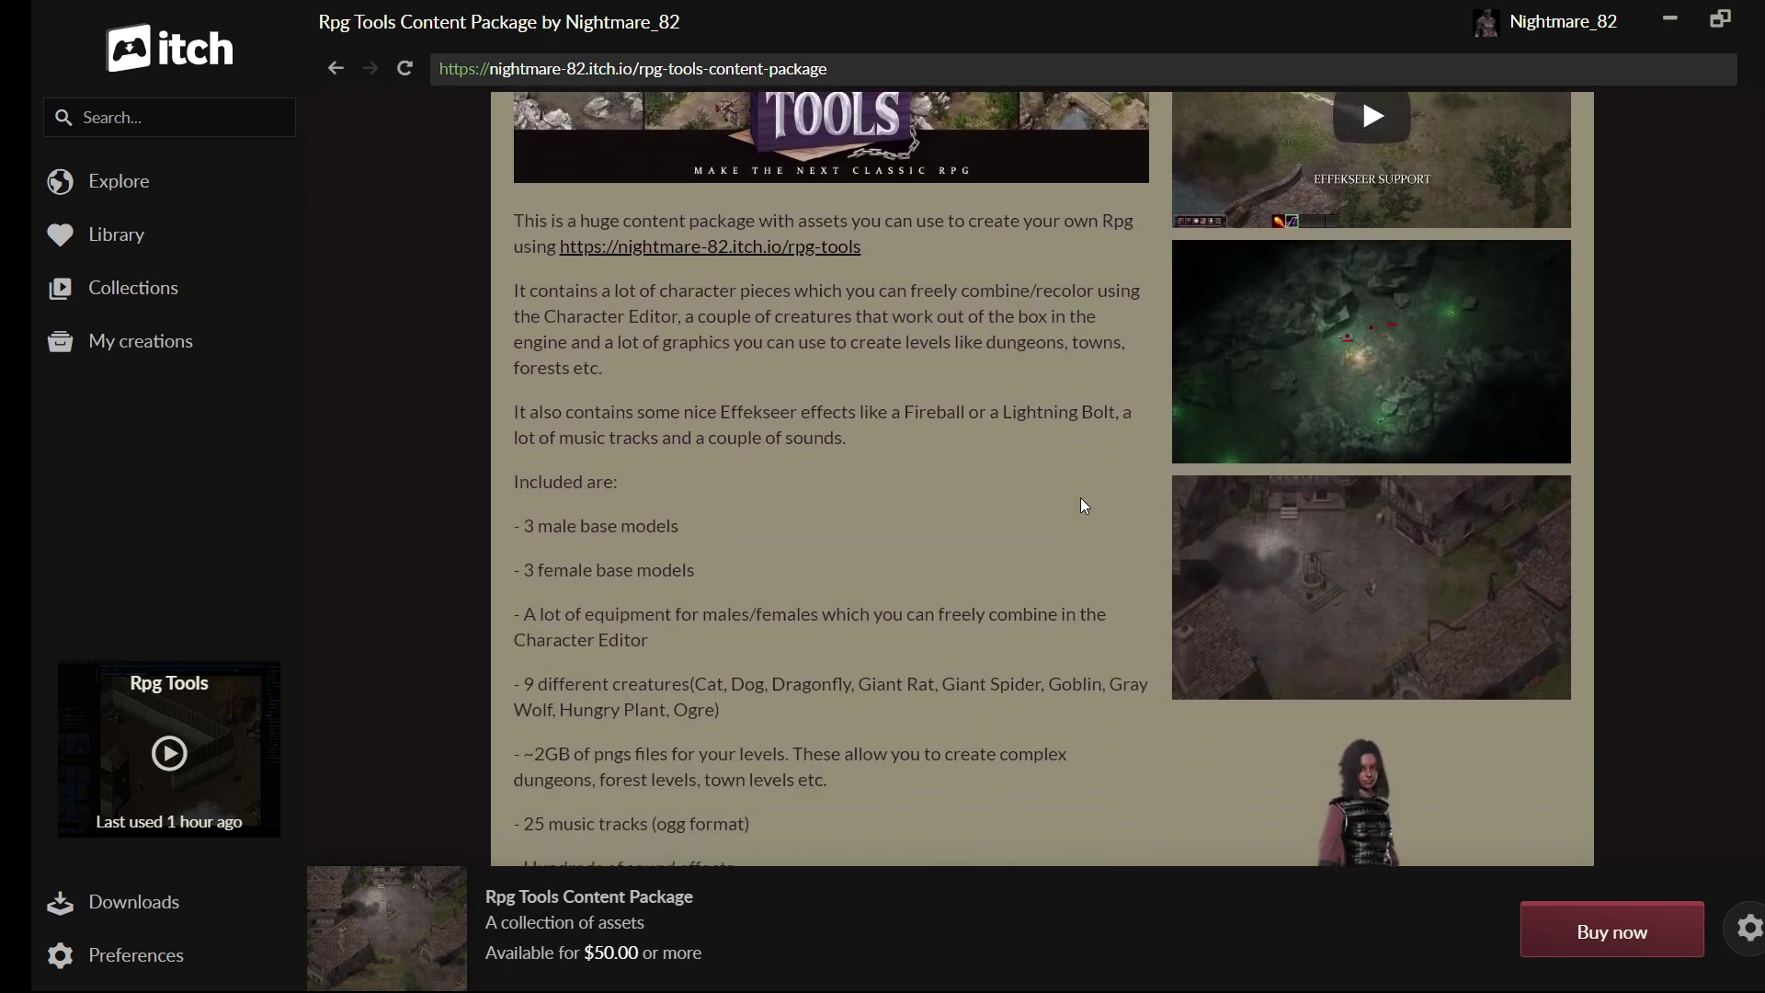
scroll(1082, 504, "down", 1)
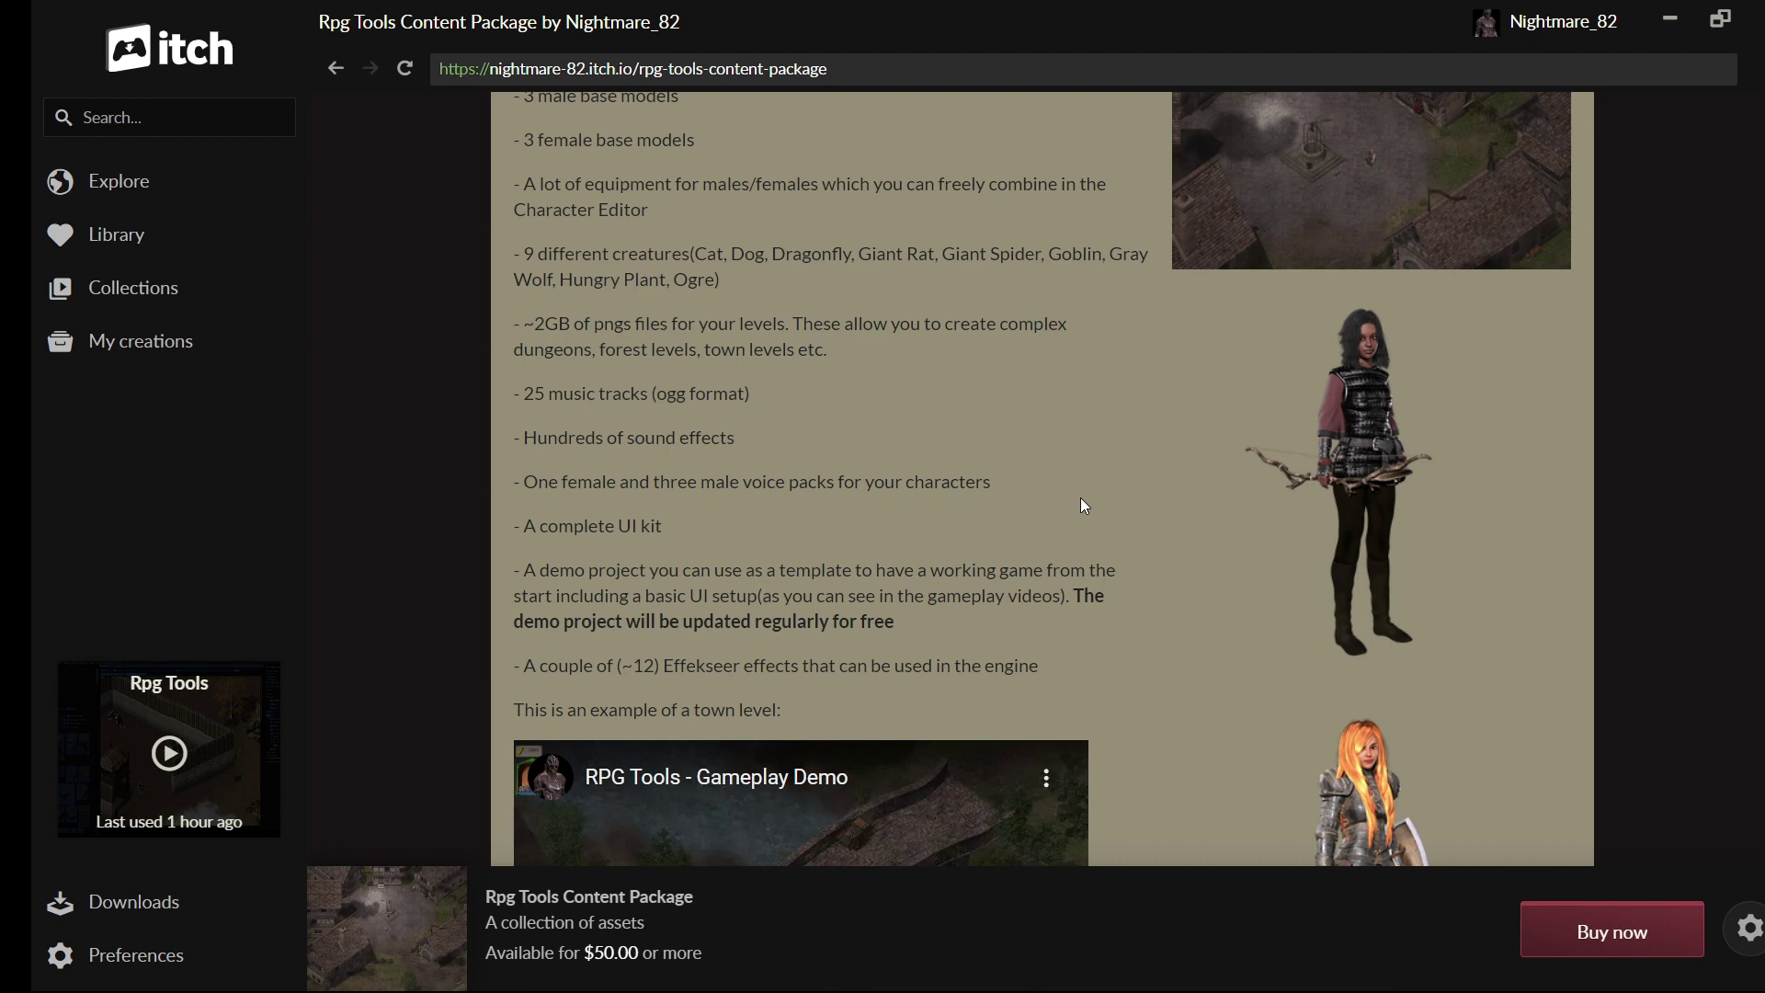
scroll(1083, 501, "down", 7)
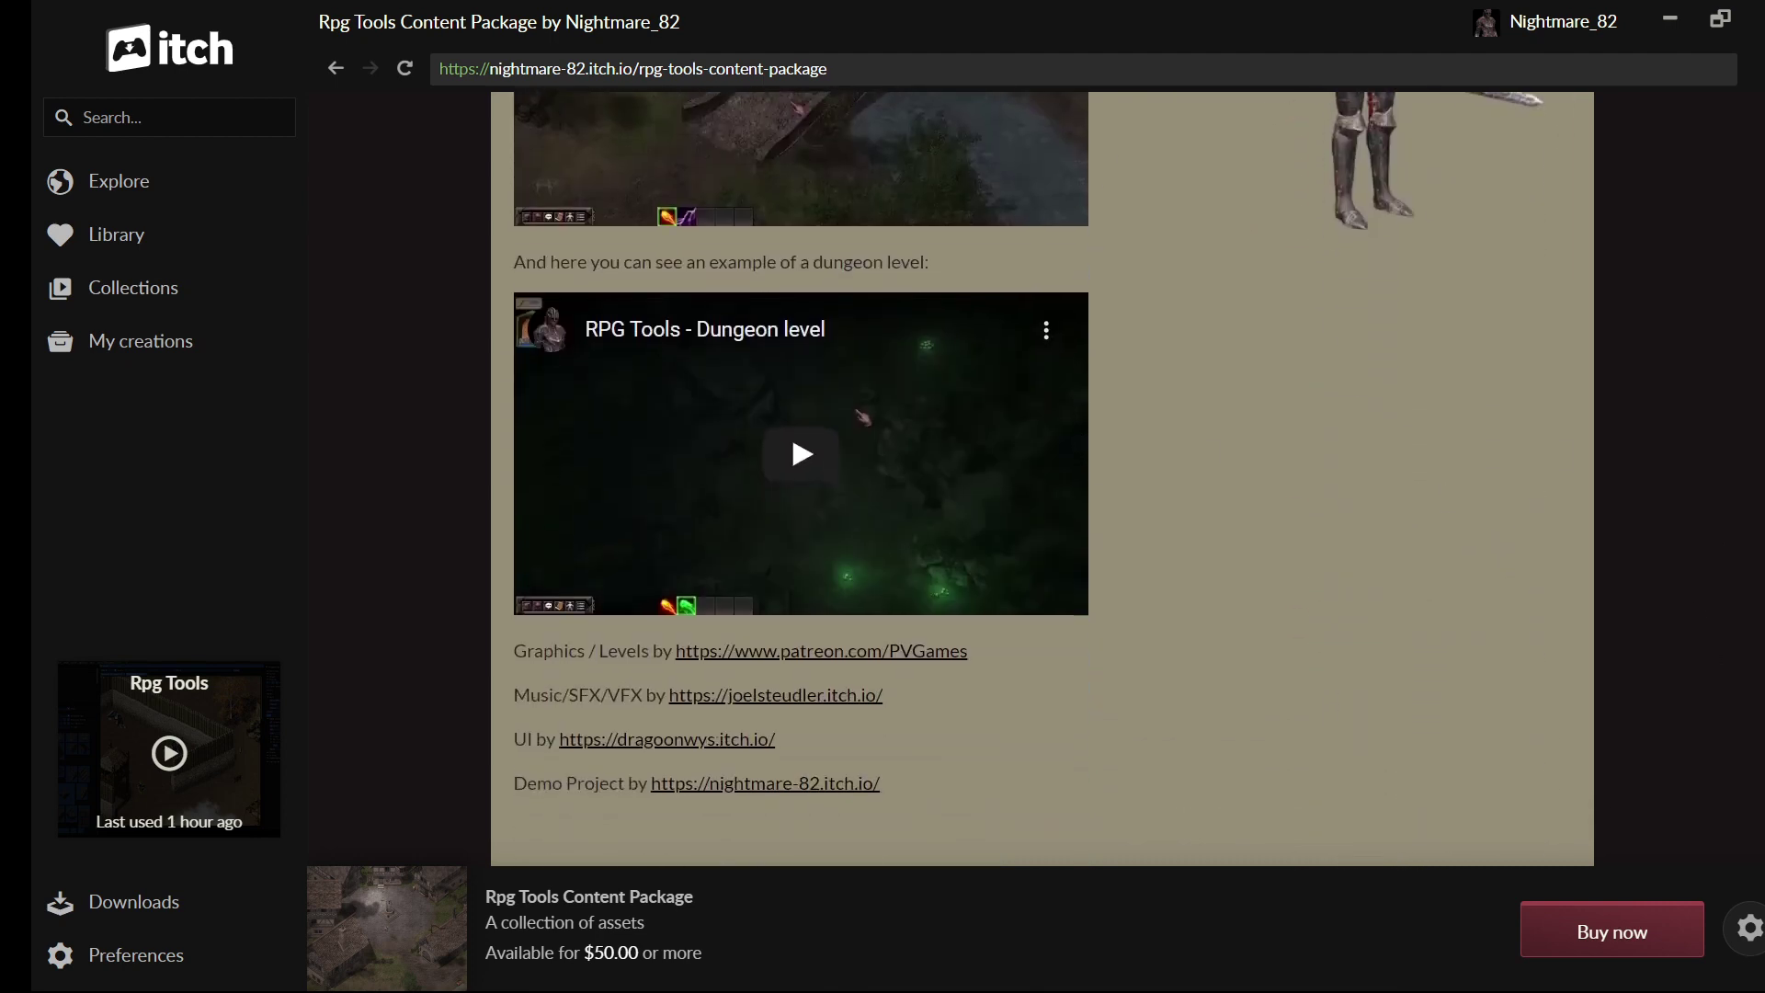
left_click(1747, 927)
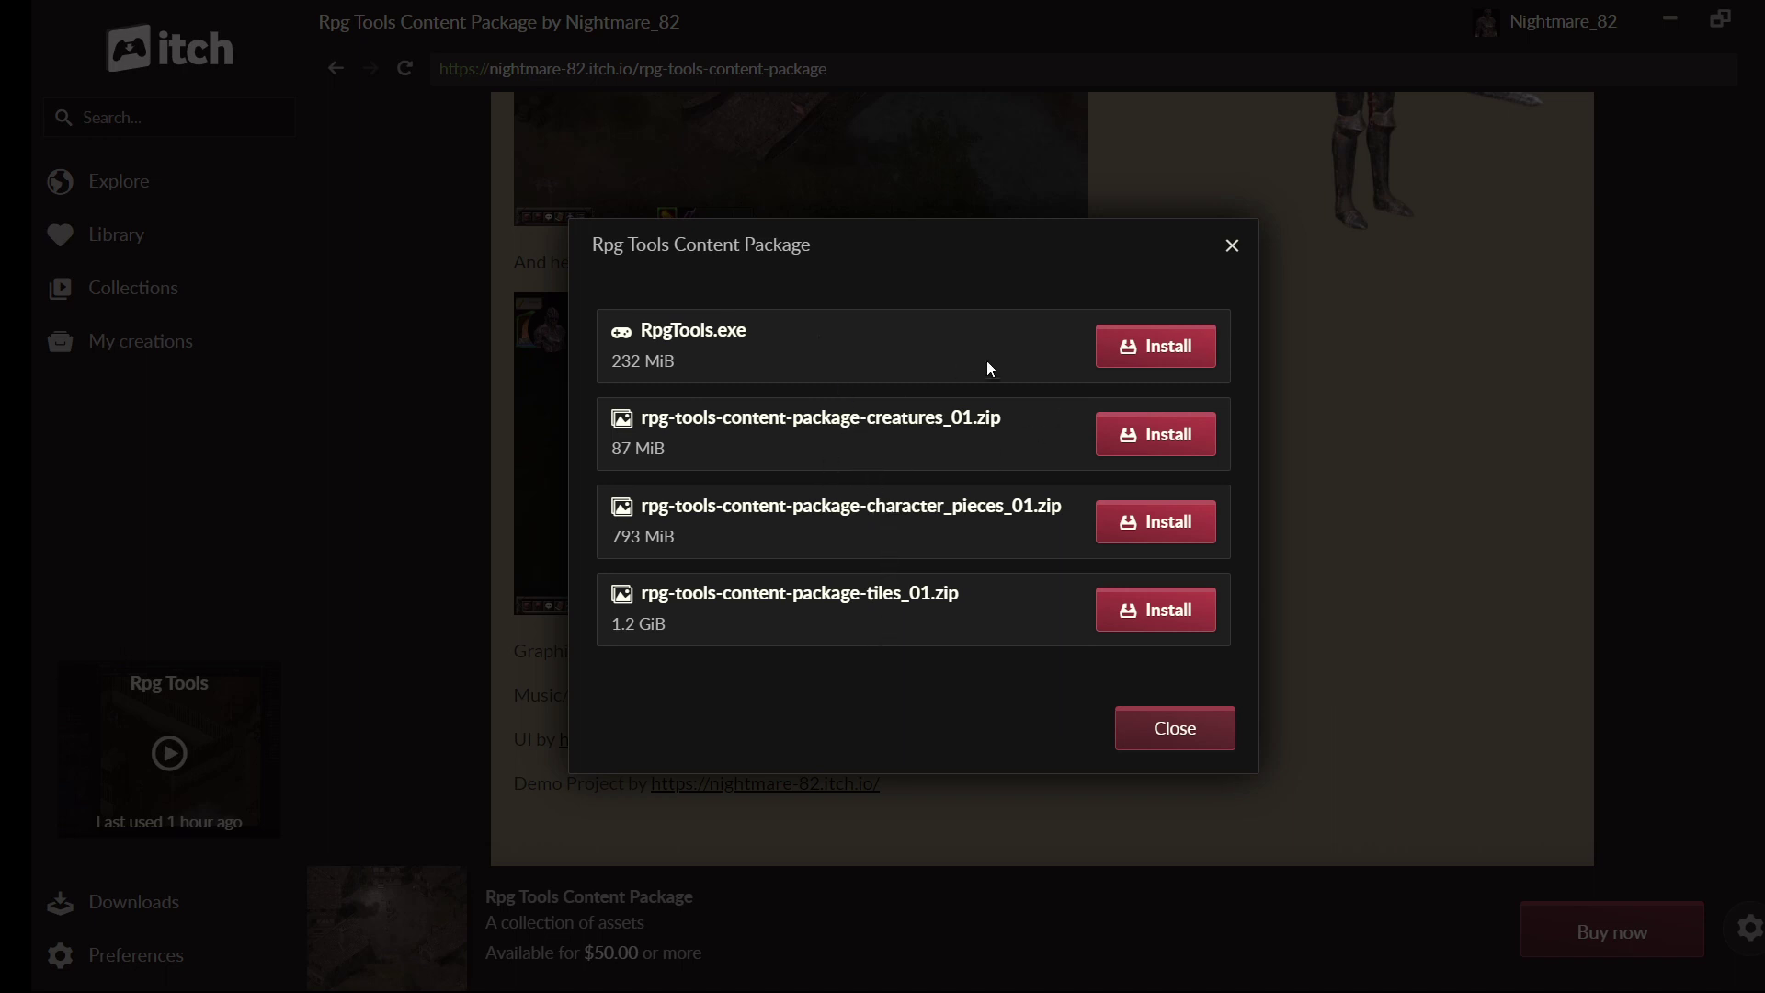
left_click(1177, 344)
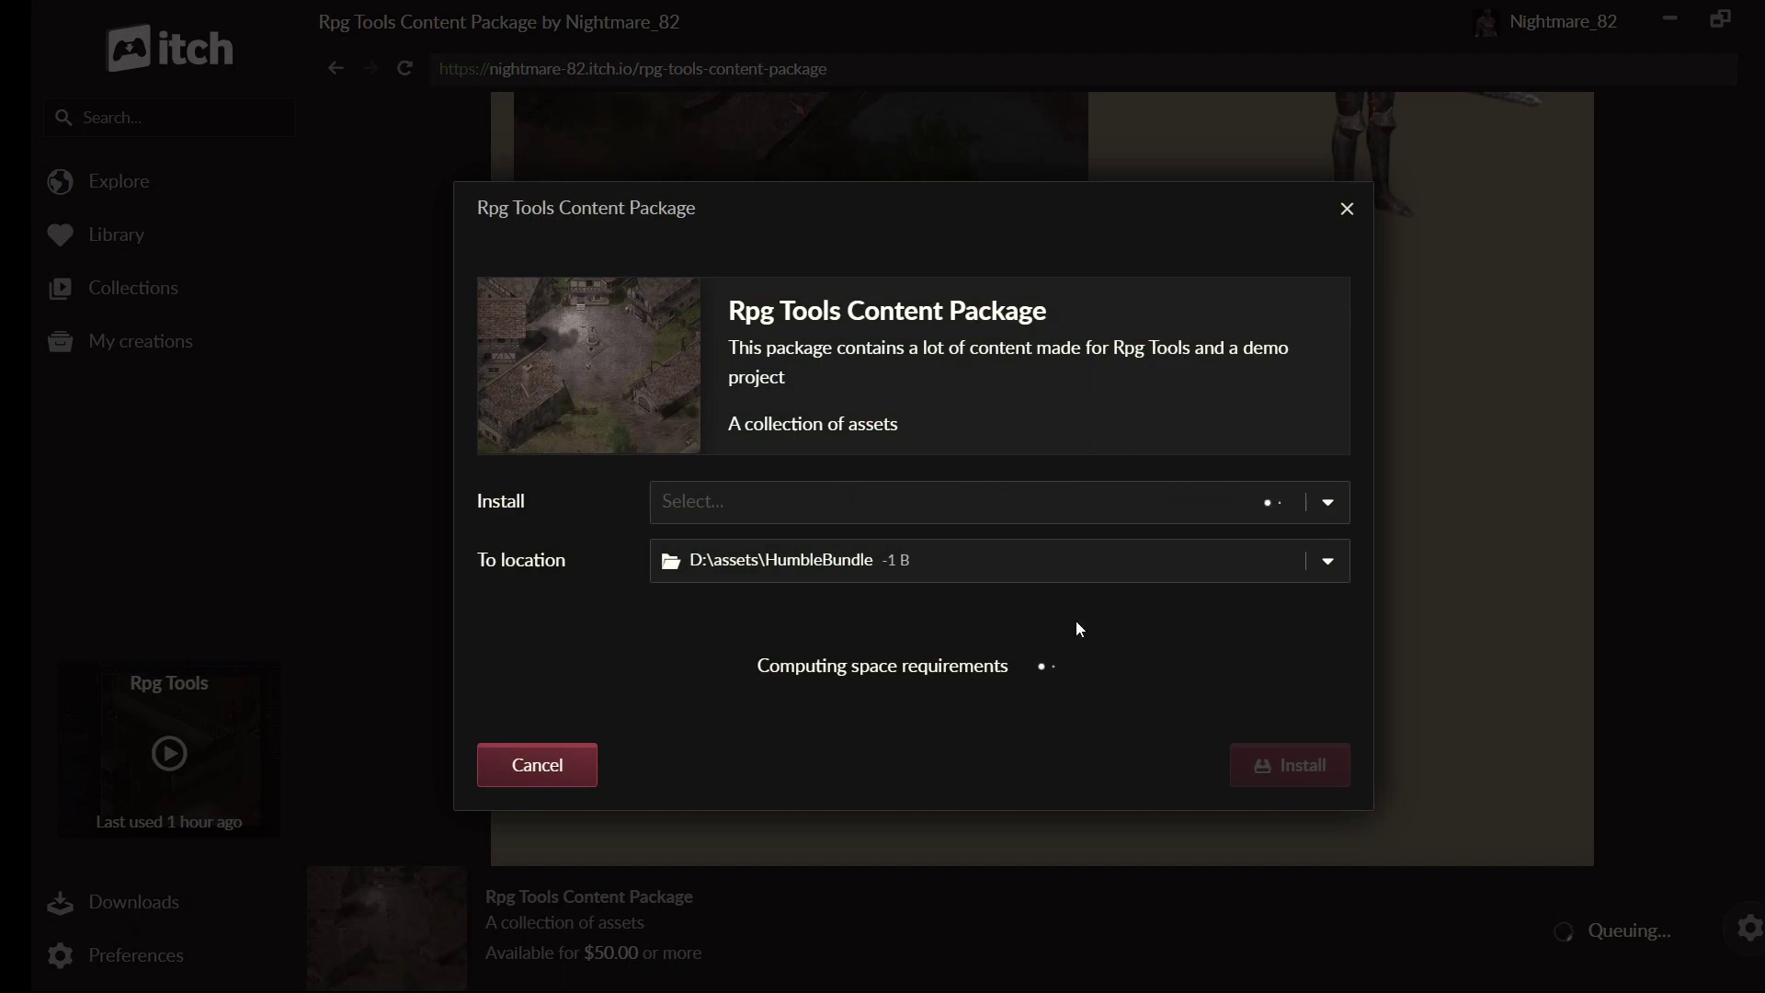
Step: Add D:\RpgToolsPackage as a new install location and install RpgTools.exe there
left_click(1330, 557)
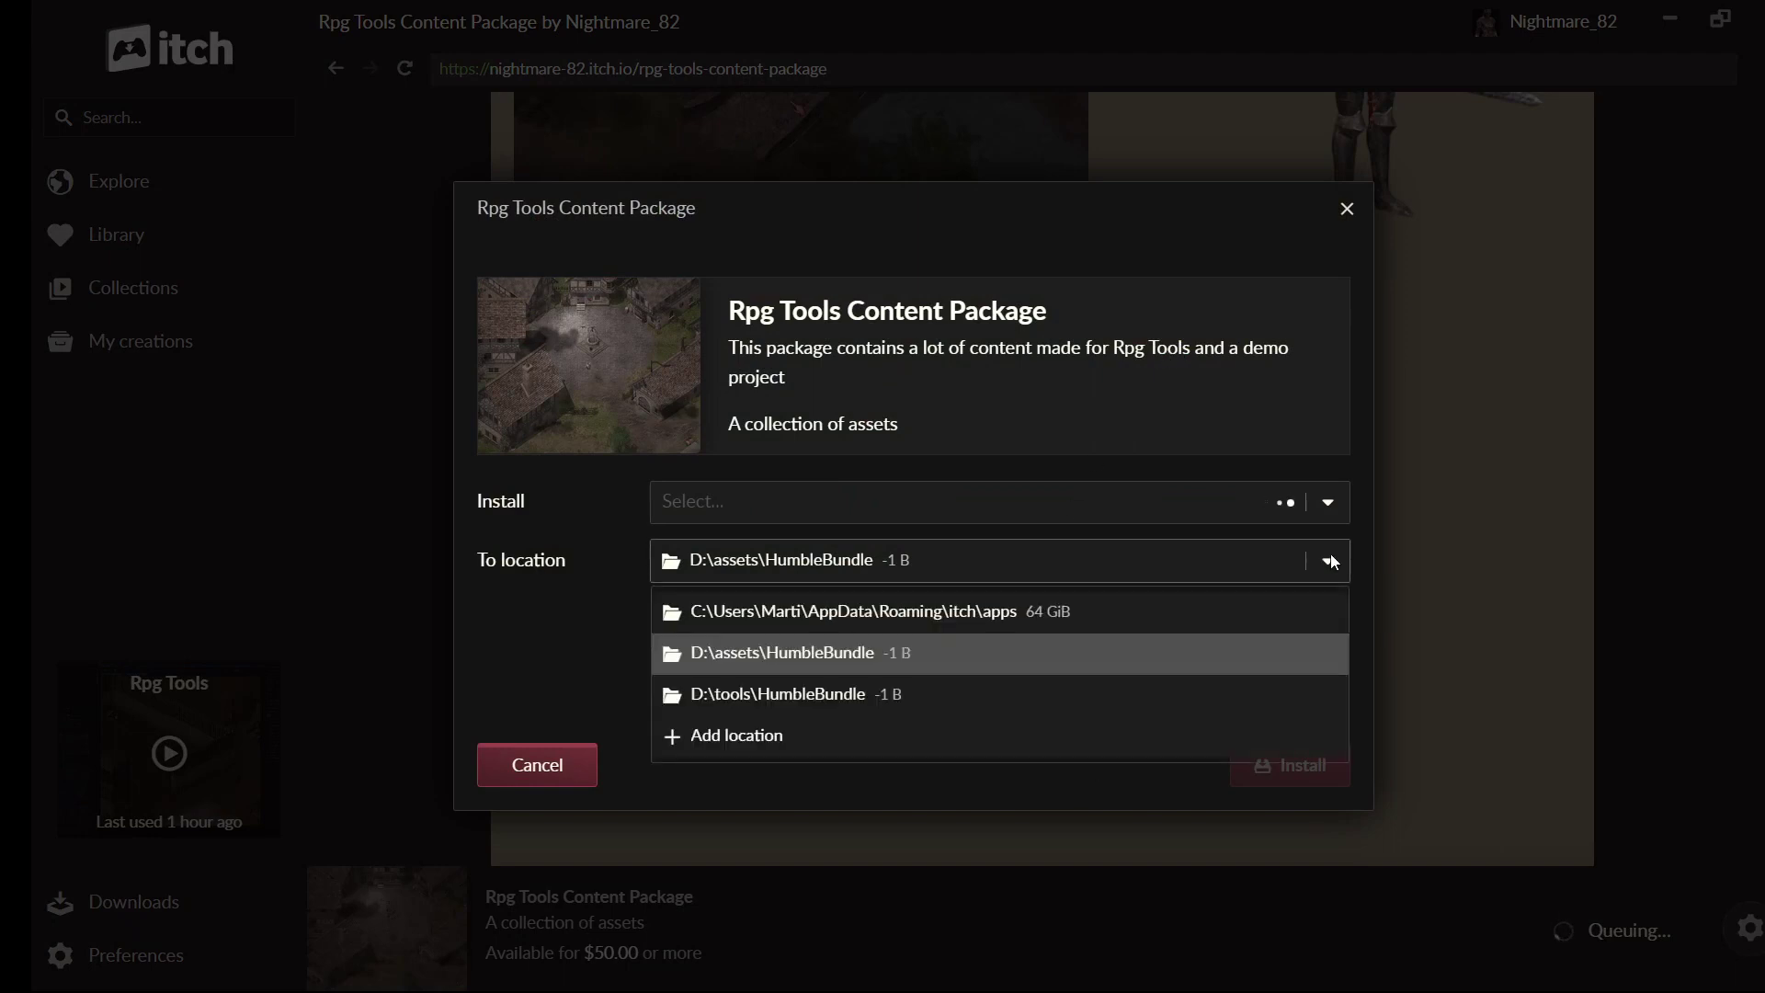
left_click(807, 734)
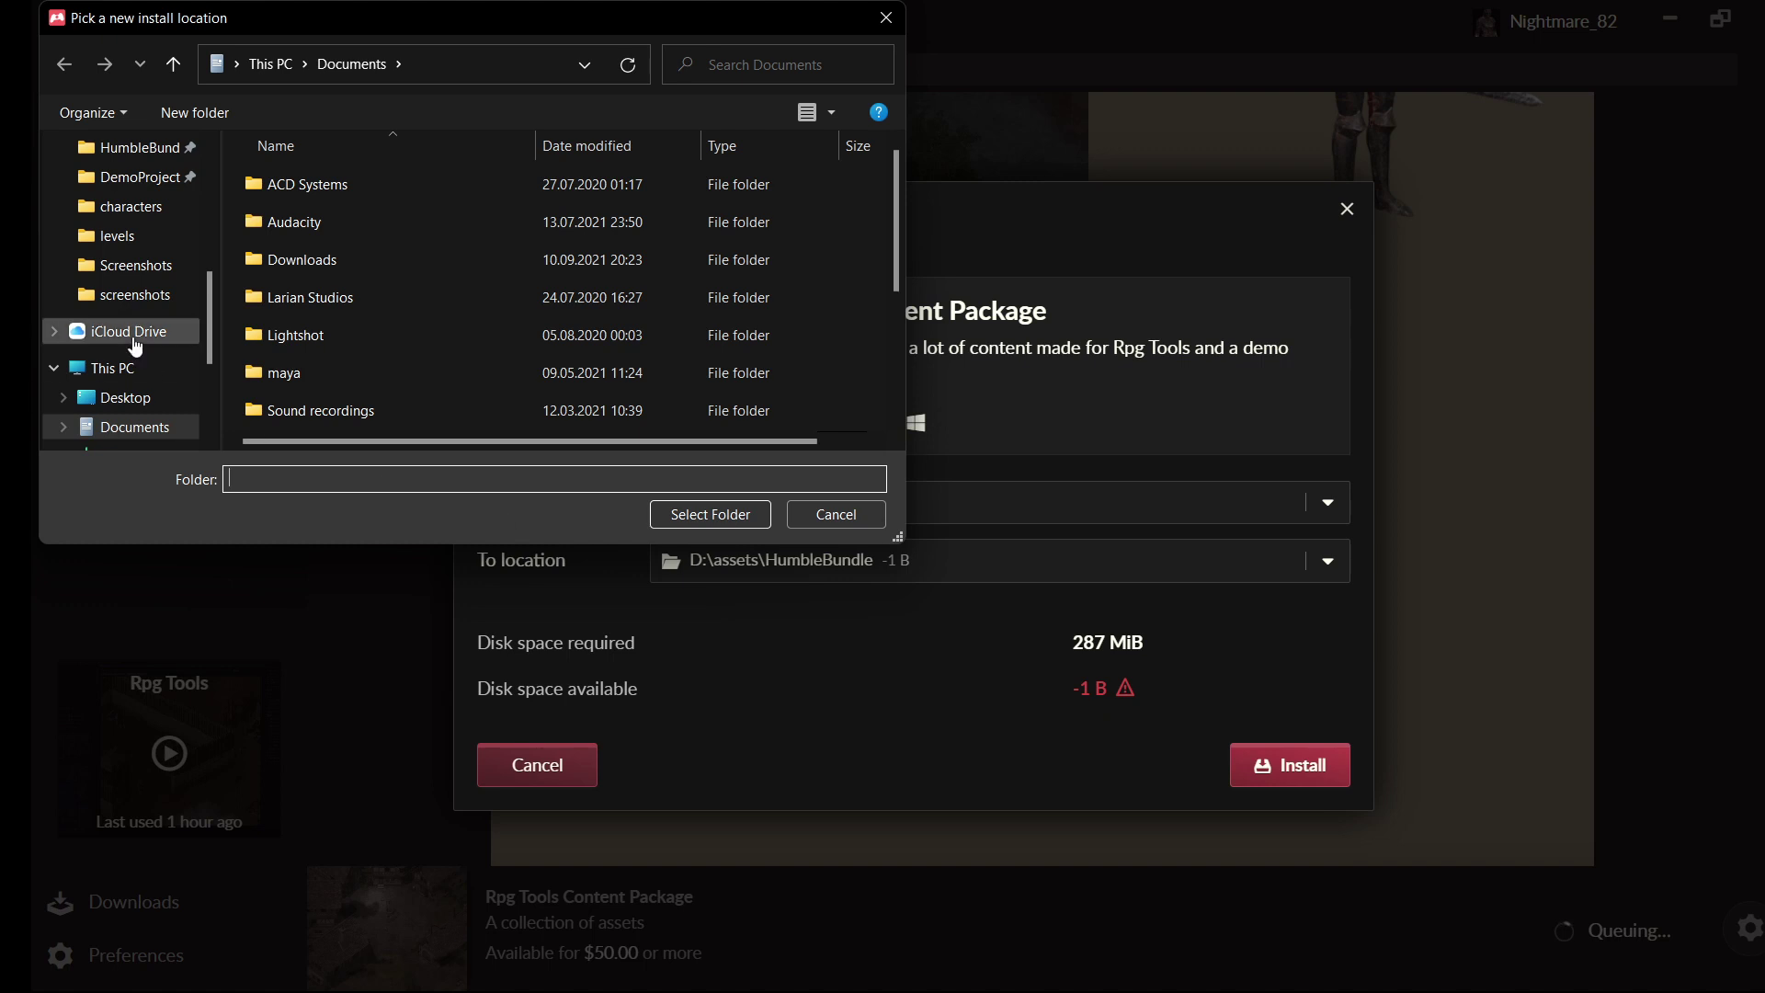
scroll(135, 346, "down", 1)
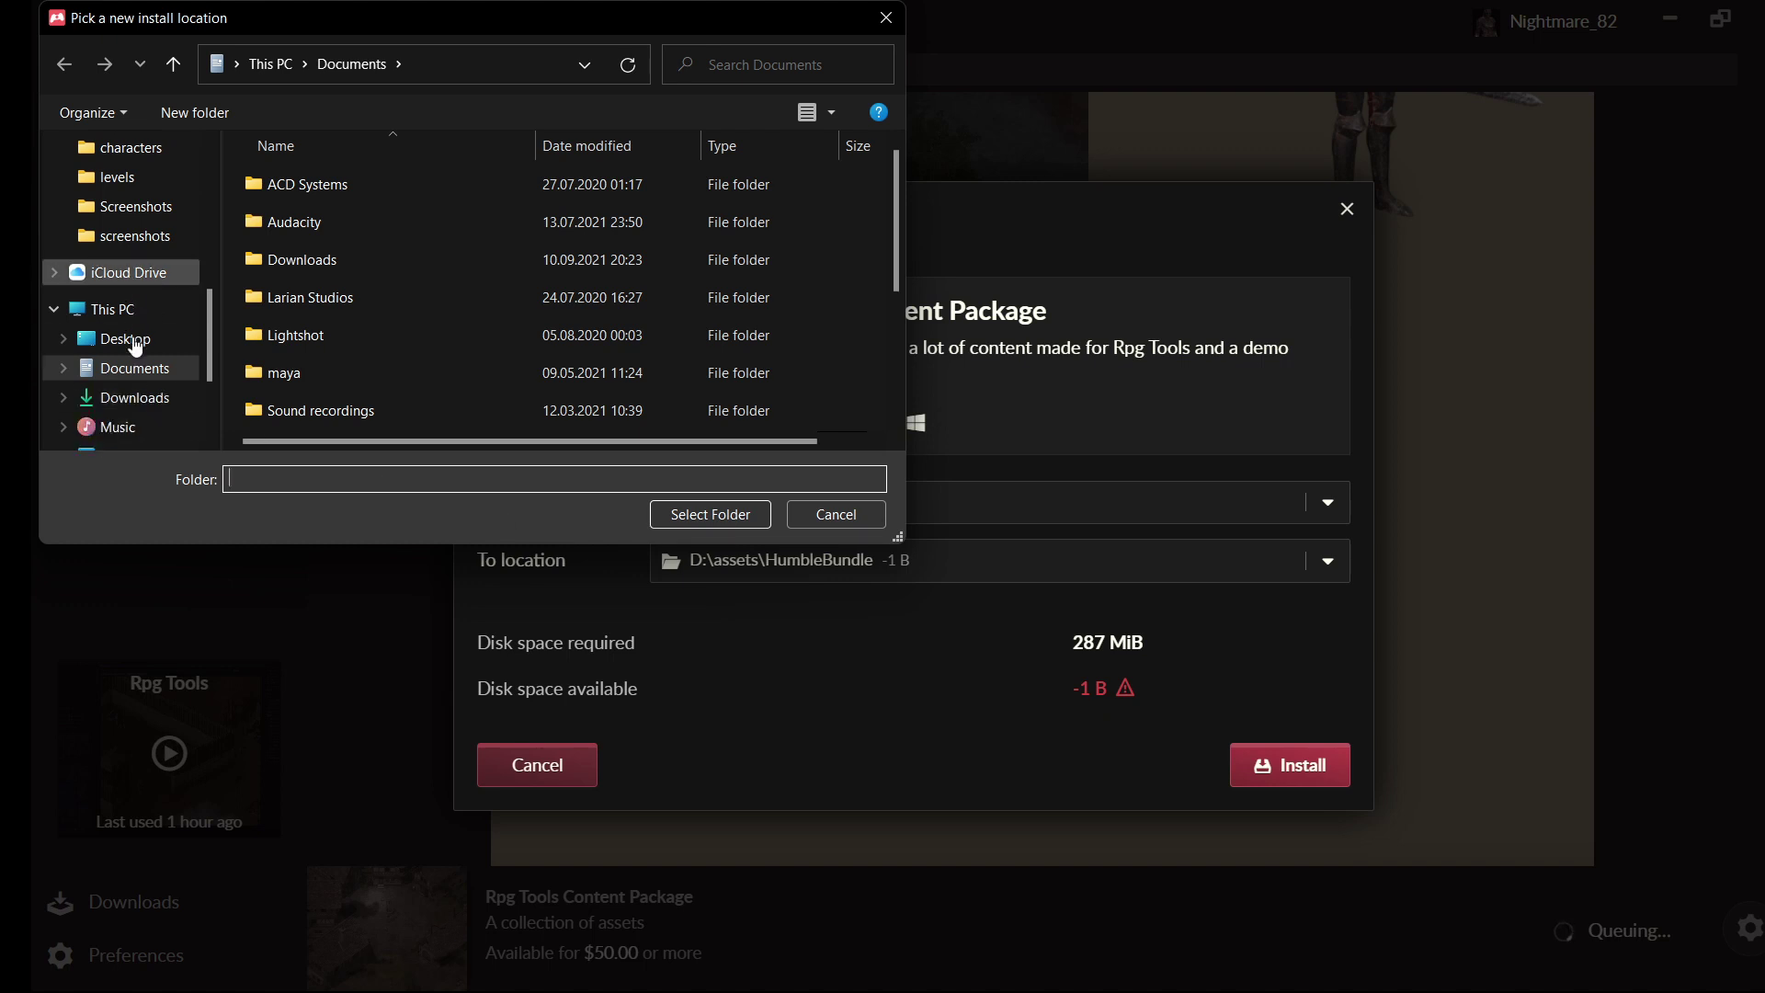
scroll(135, 345, "down", 3)
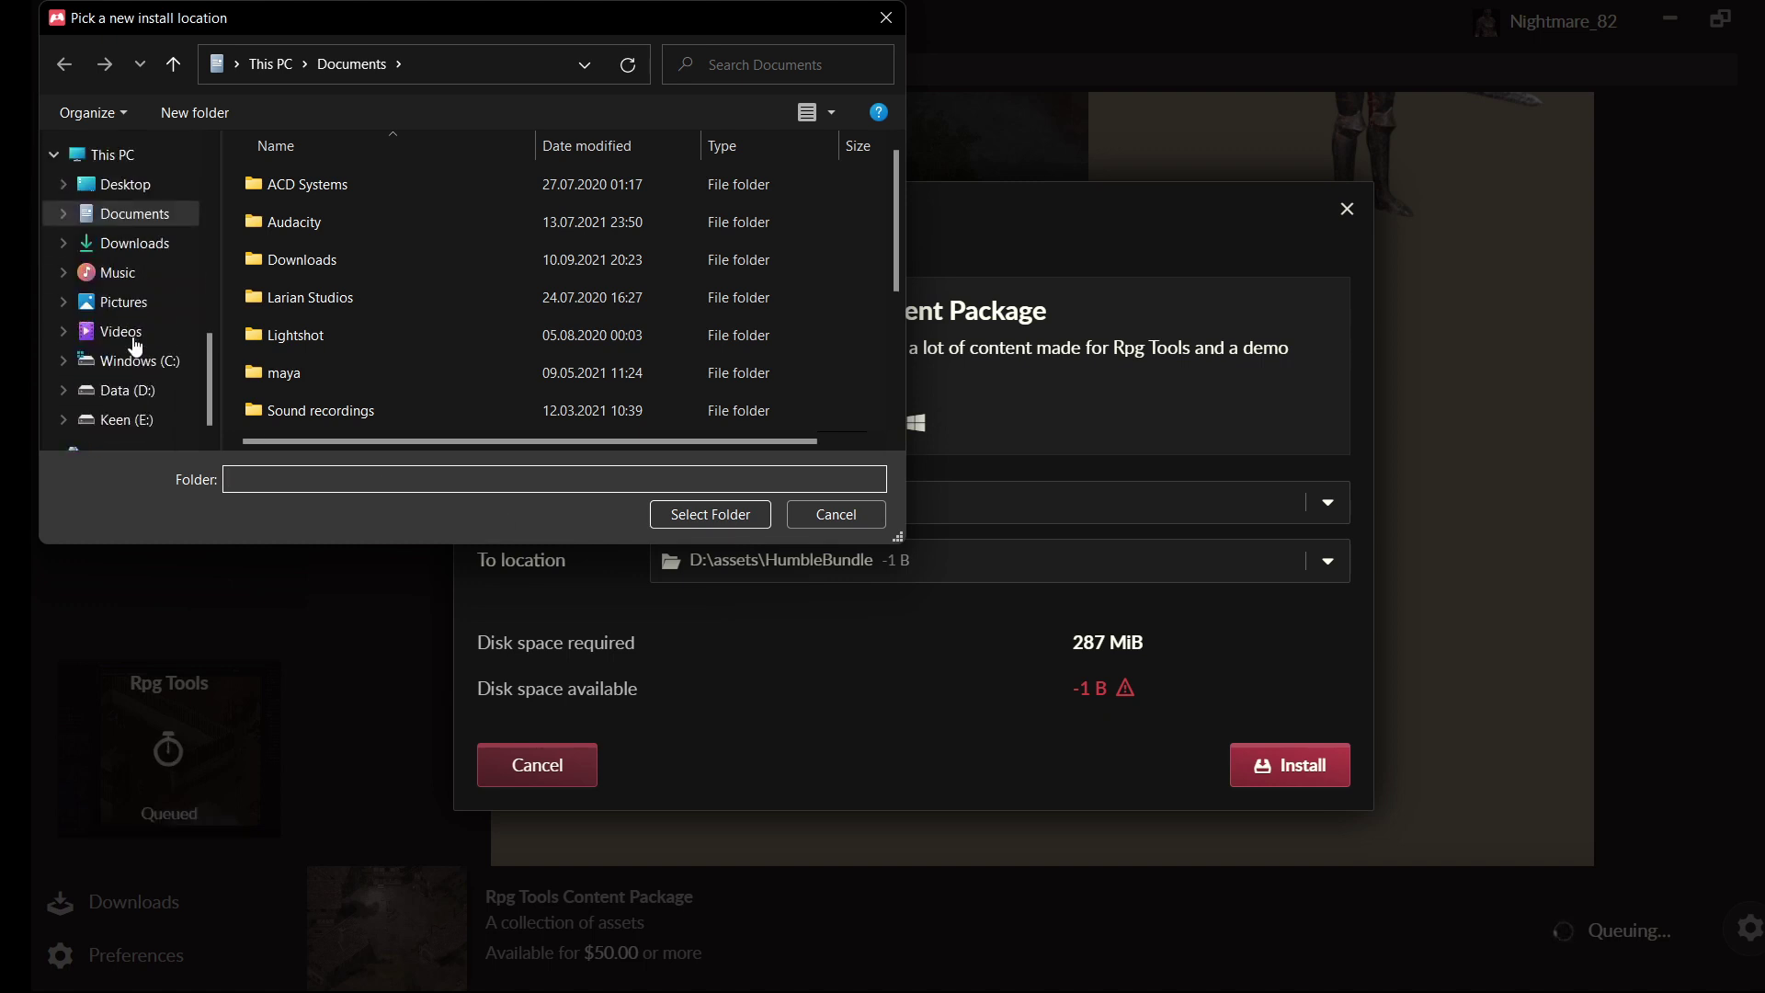
left_click(138, 392)
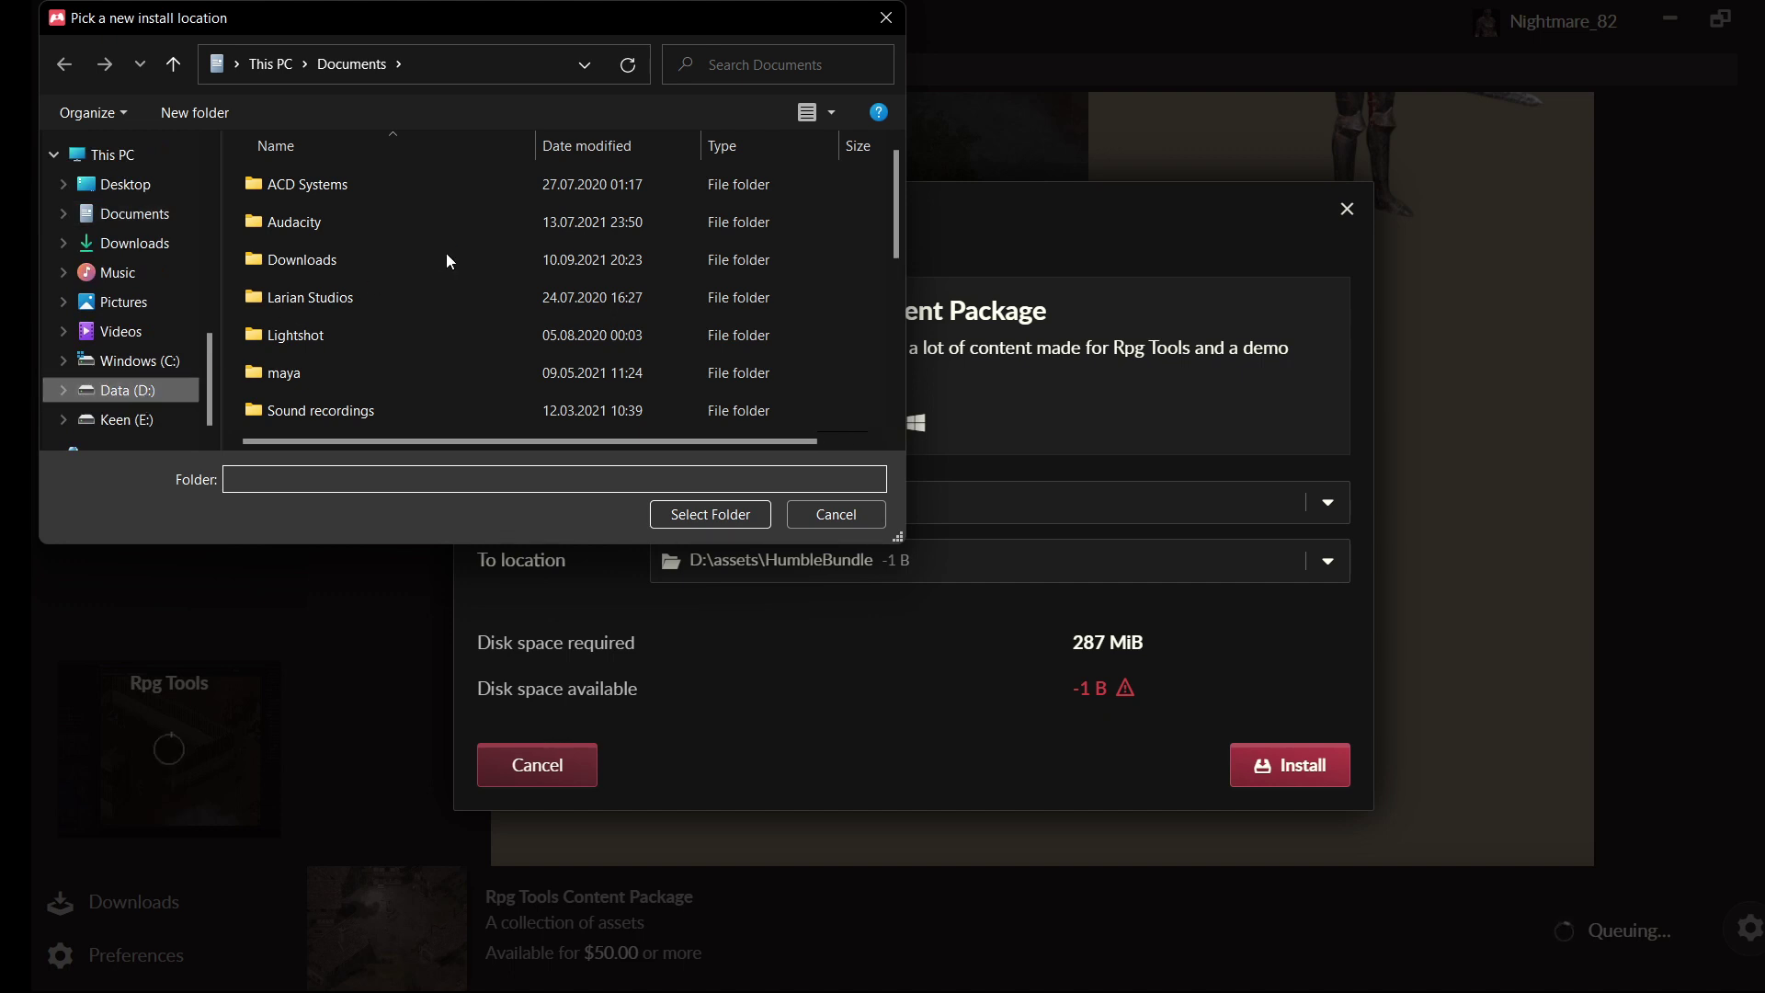
scroll(445, 252, "down", 3)
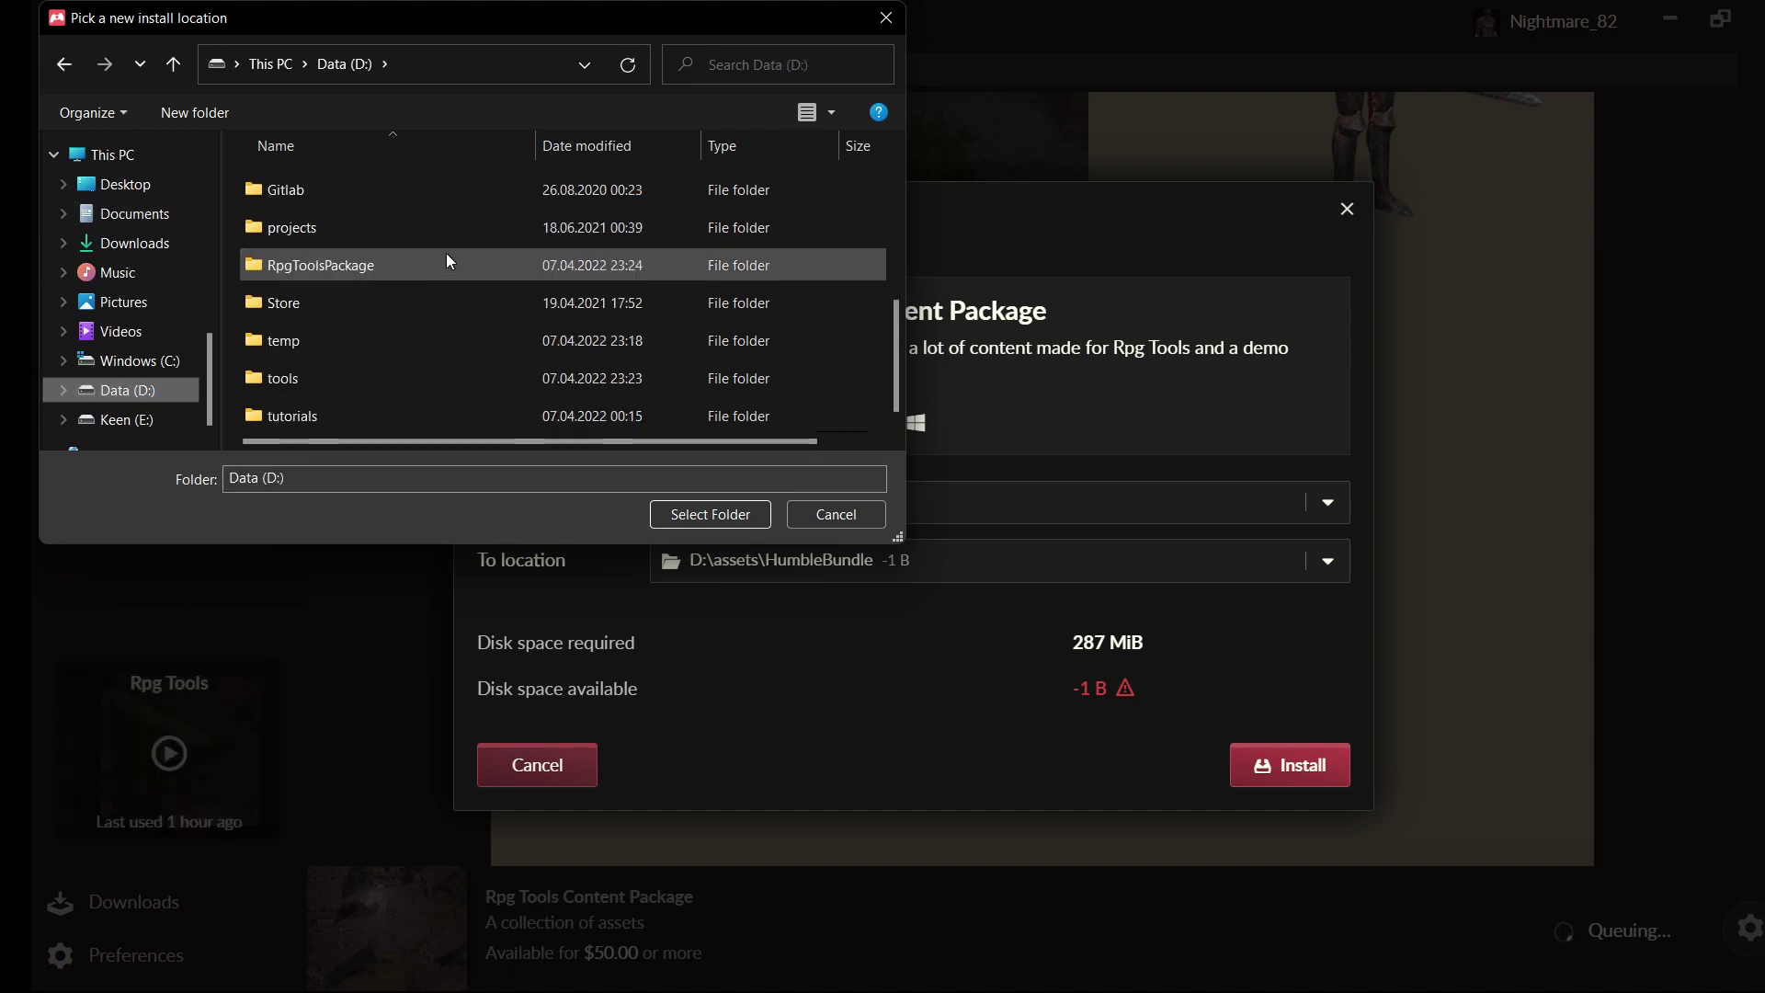
left_click(347, 266)
key("Return")
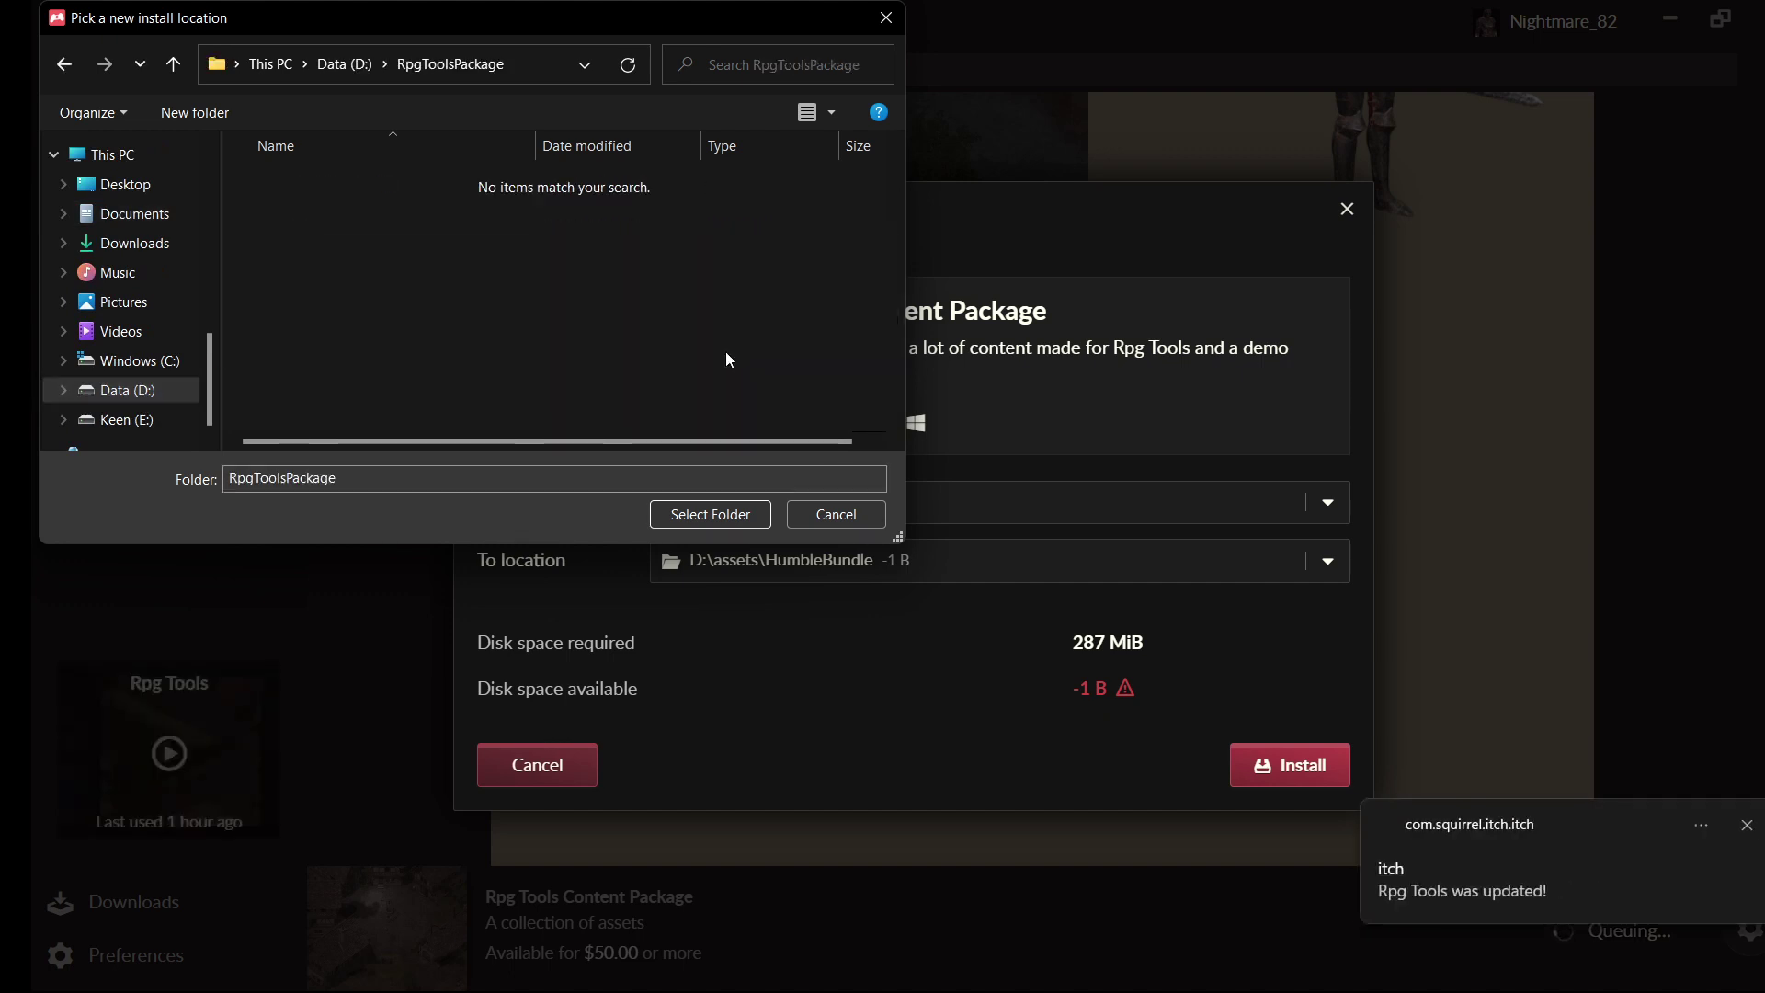
left_click(712, 513)
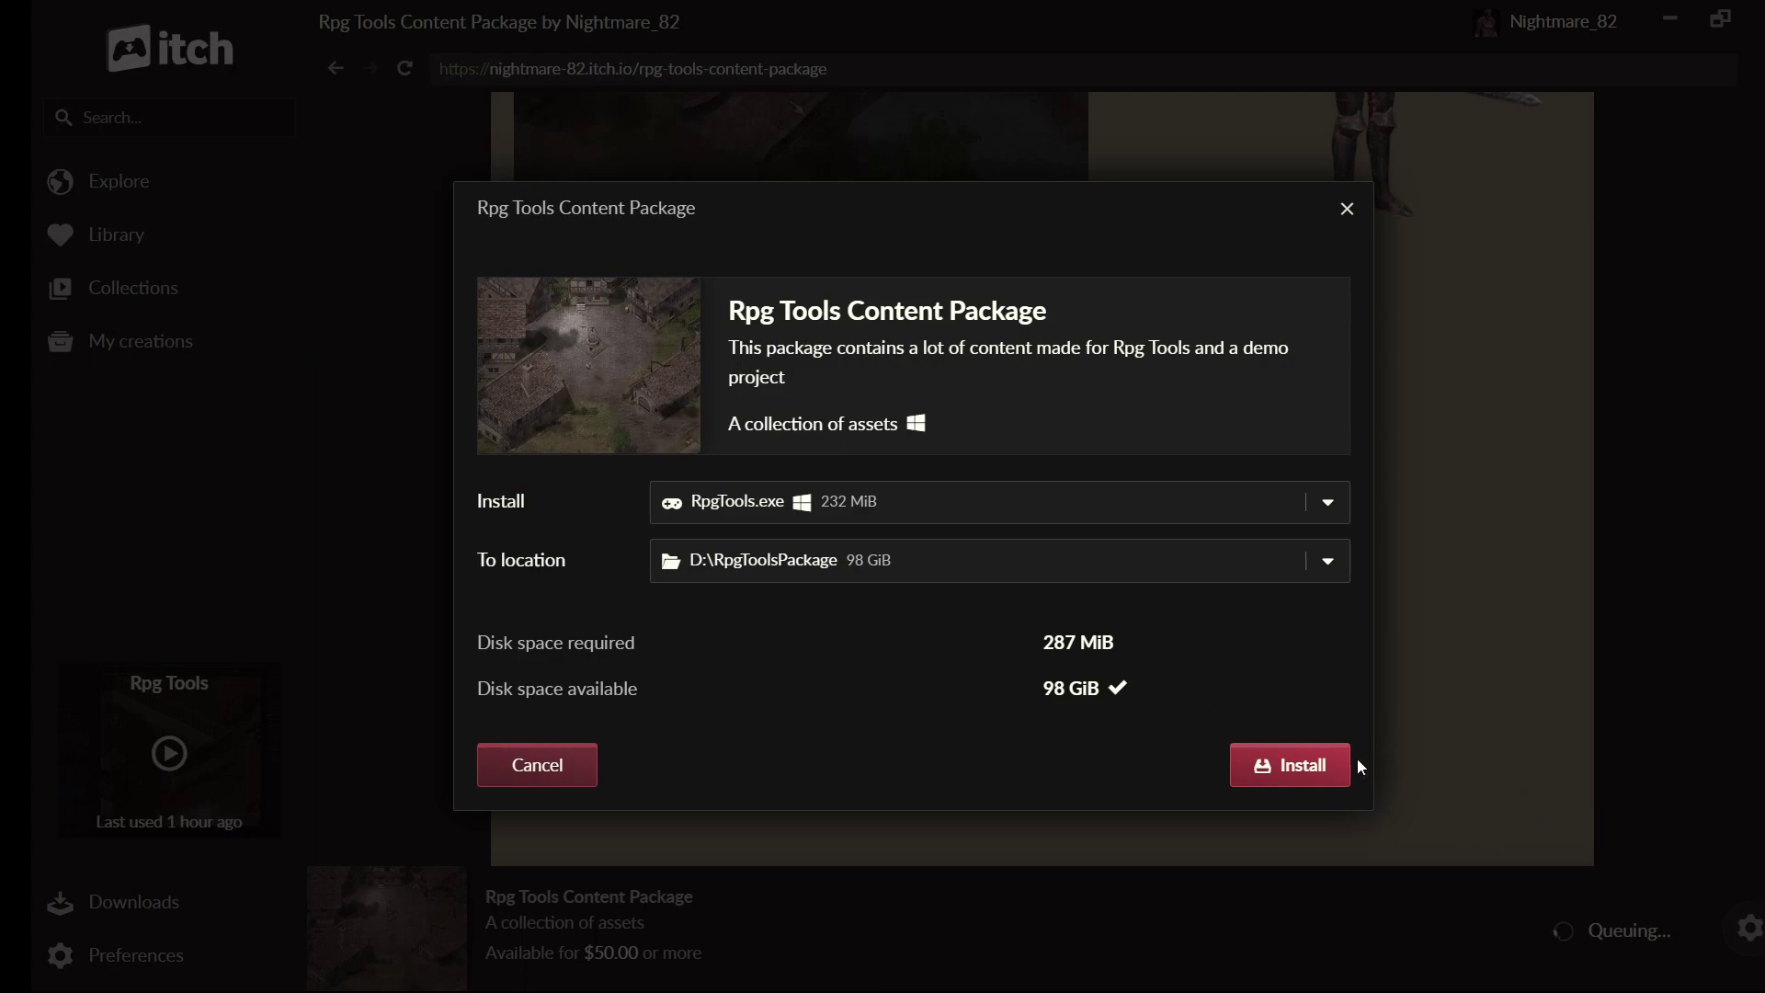
left_click(1316, 771)
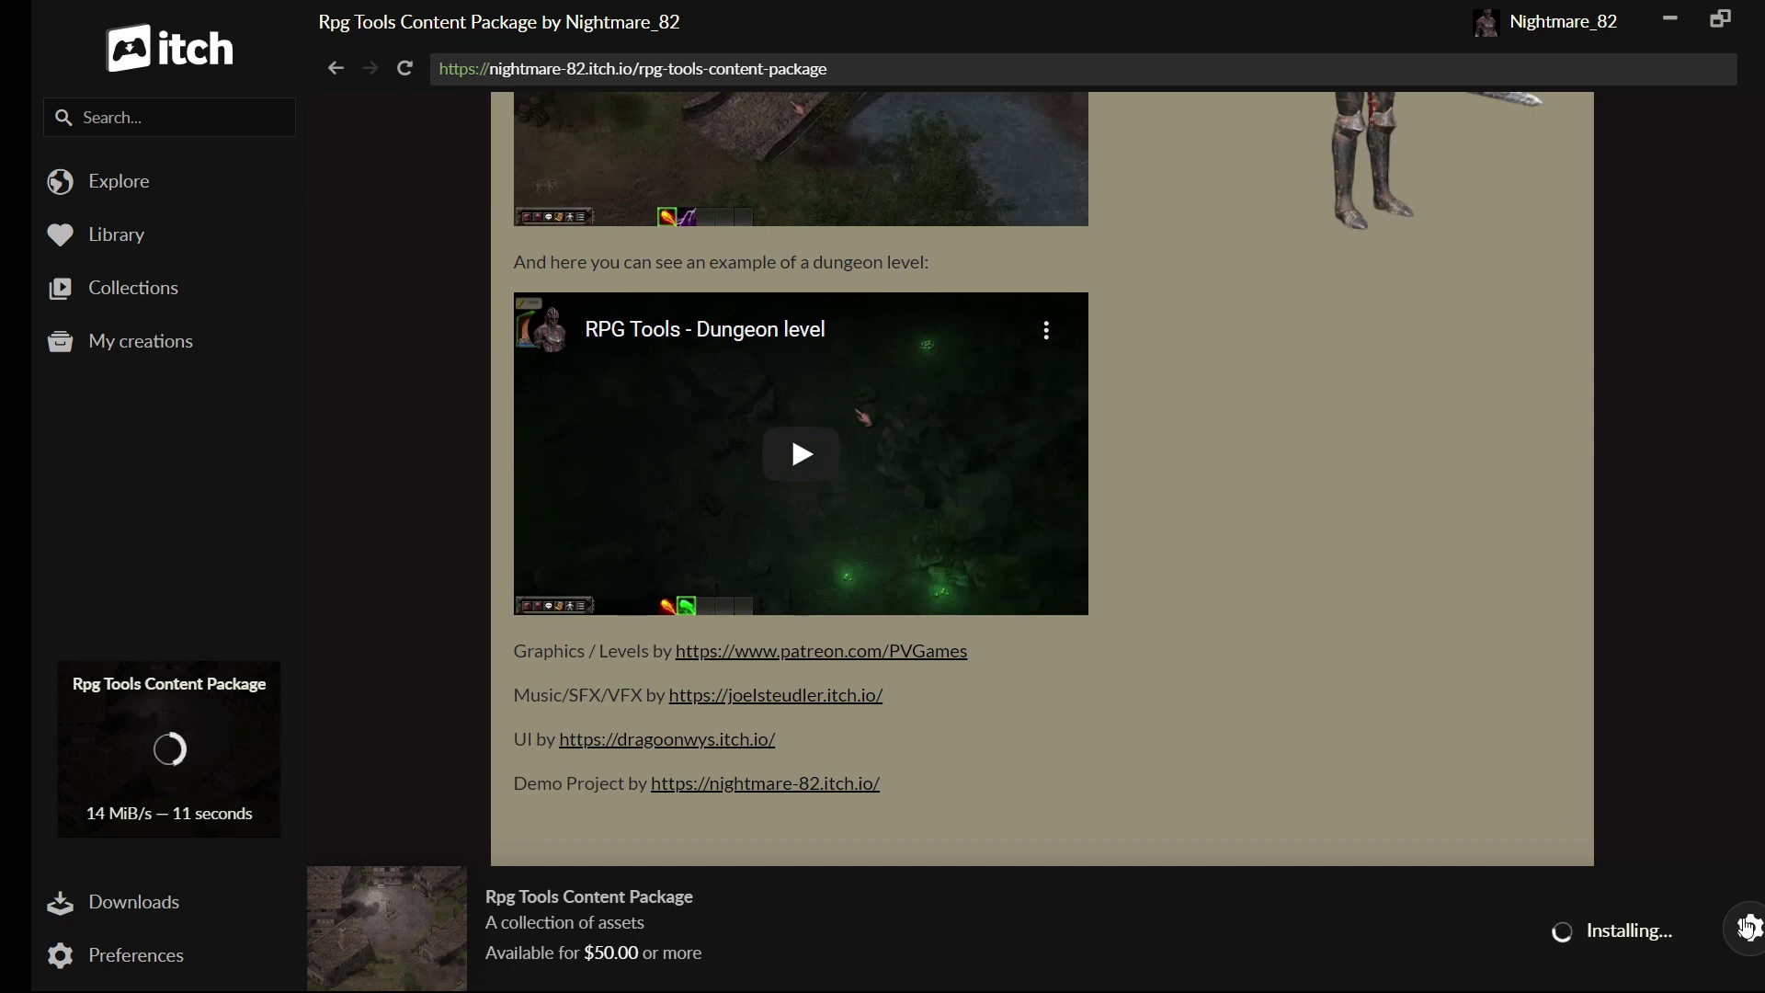
Step: Install rpg-tools-content-package-creatures_01.zip to D:\RpgToolsPackage
scroll(1580, 811, "up", 2)
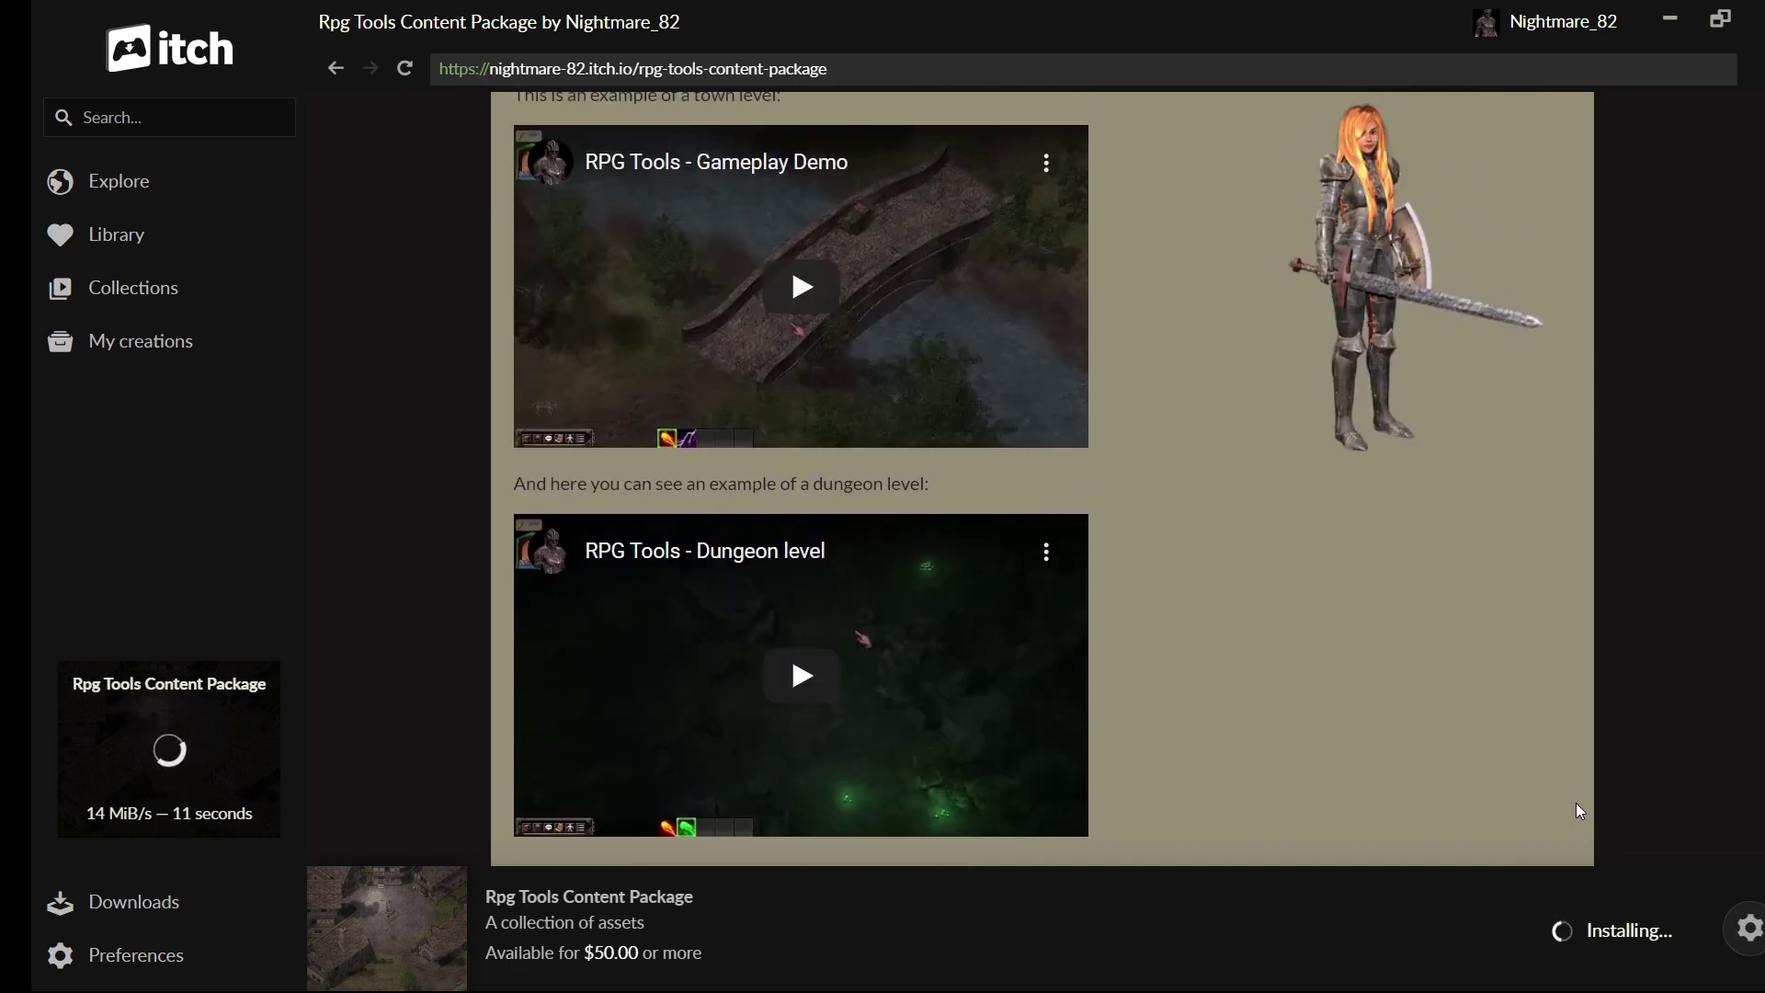
left_click(1745, 931)
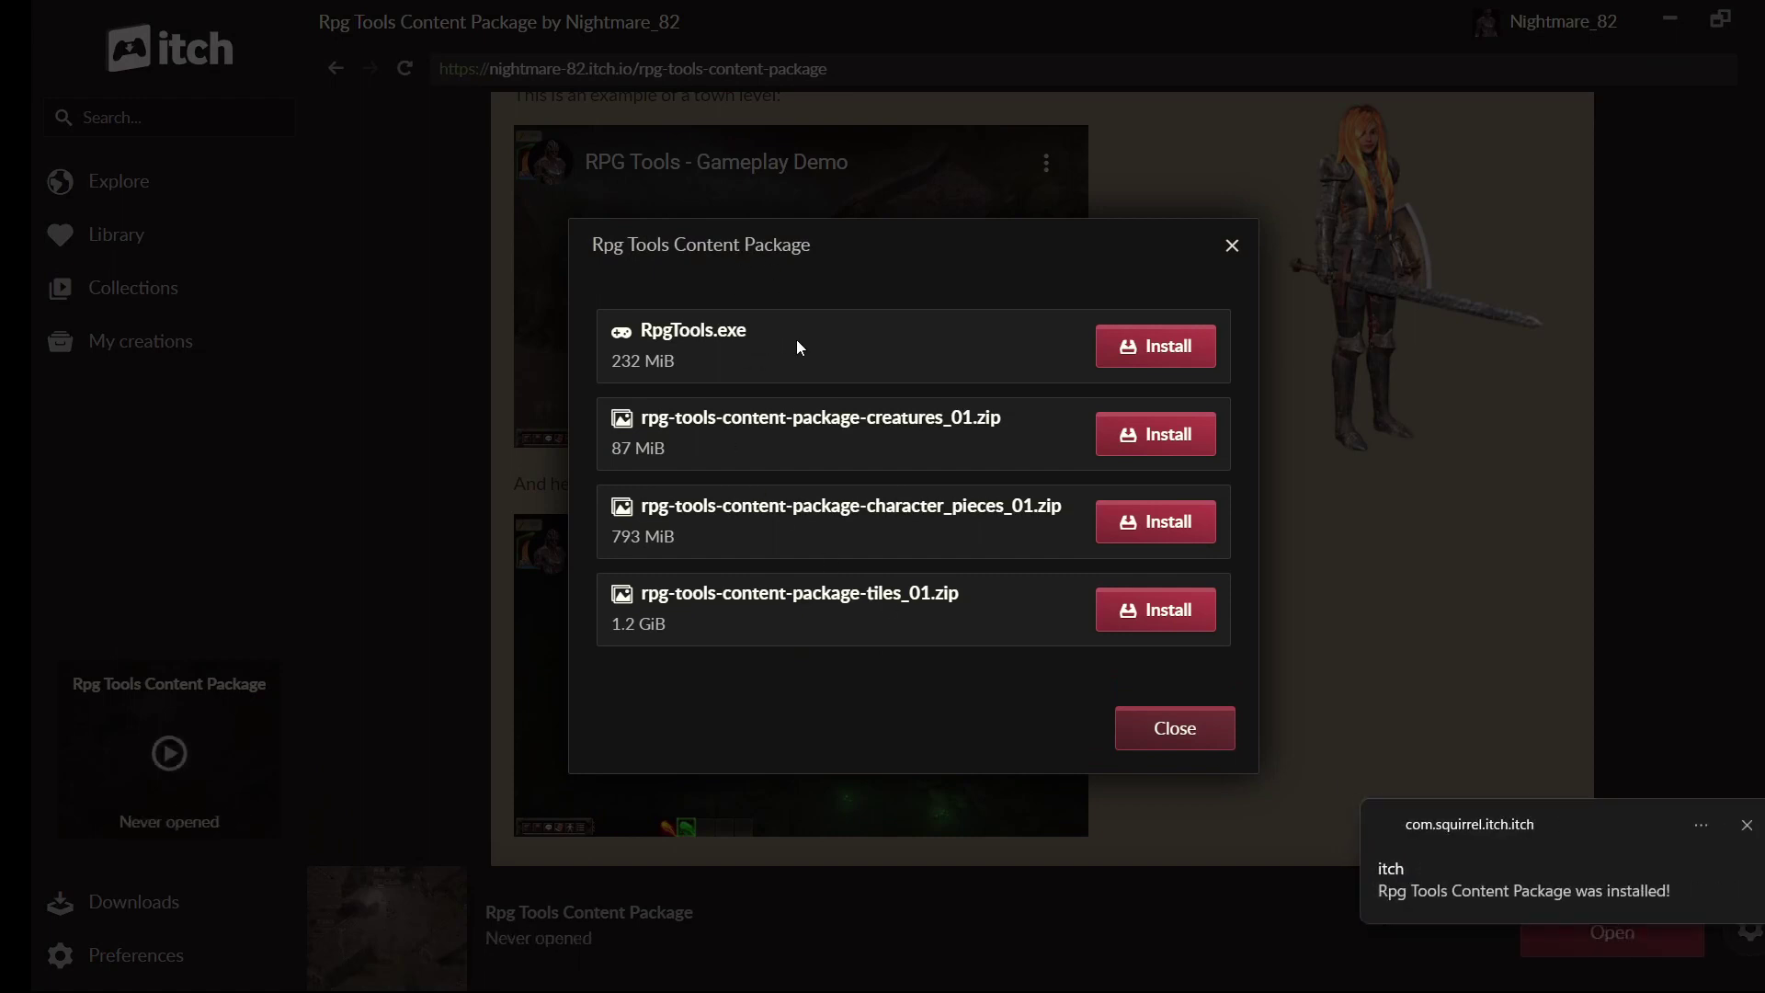
left_click(1150, 438)
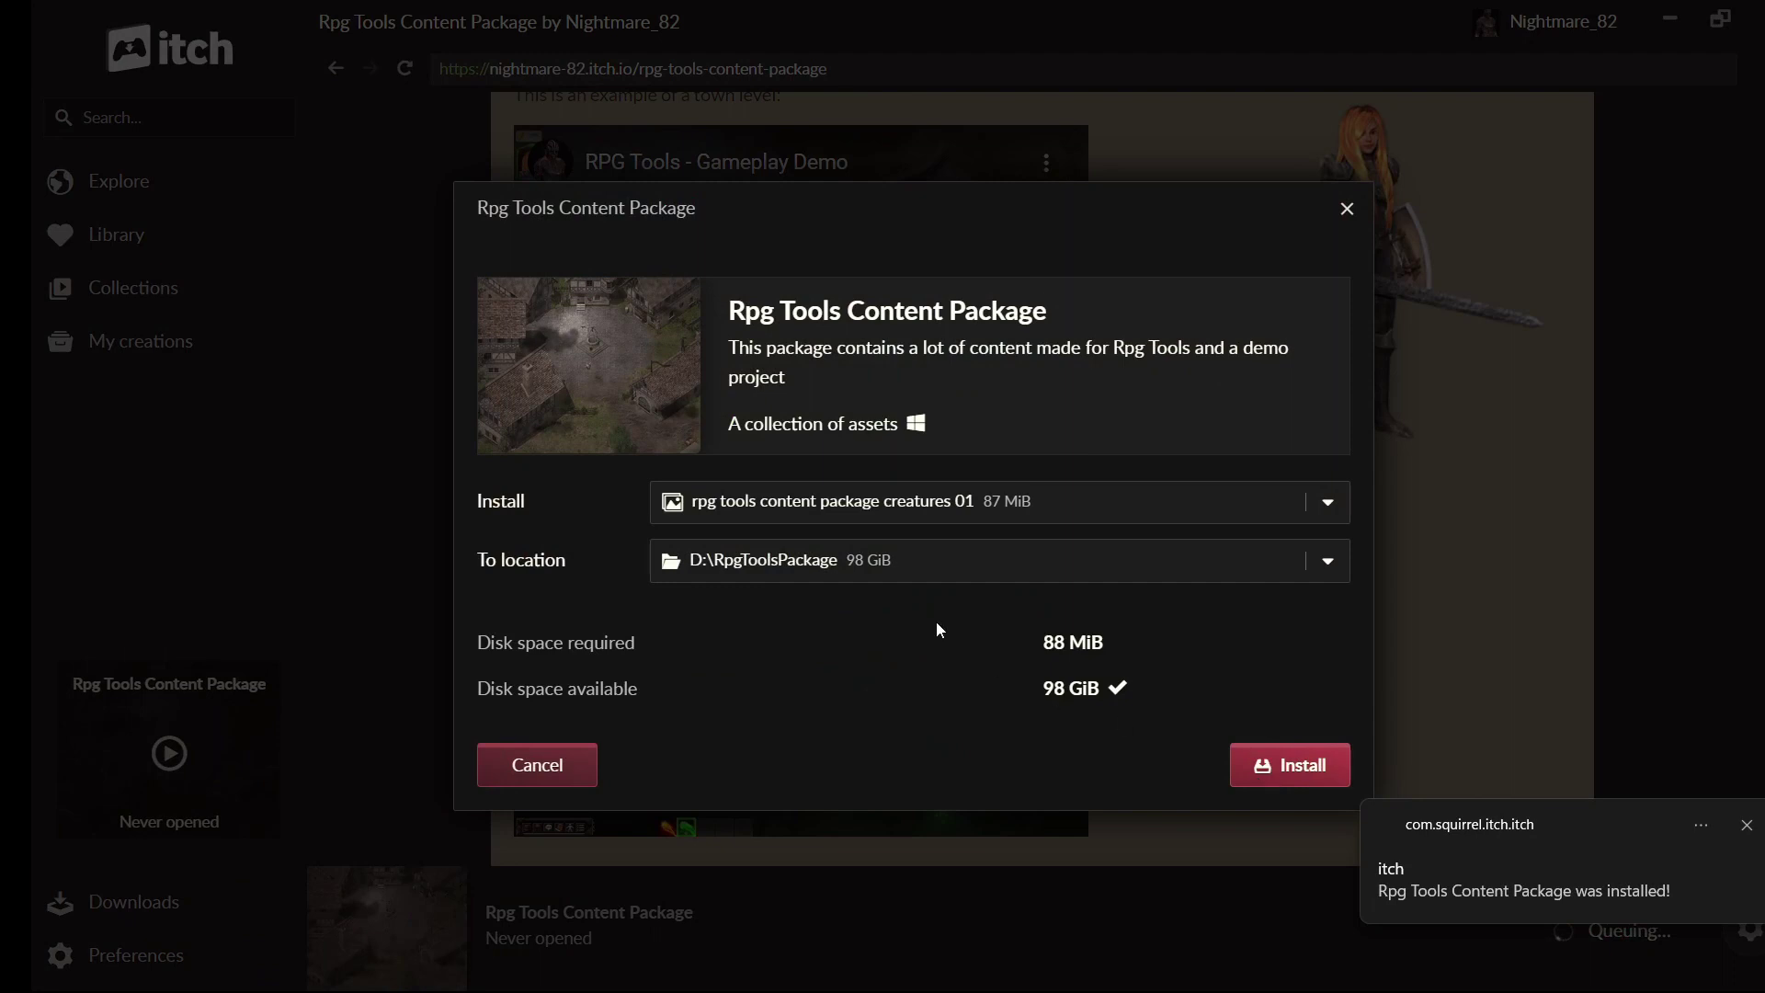
left_click(1292, 771)
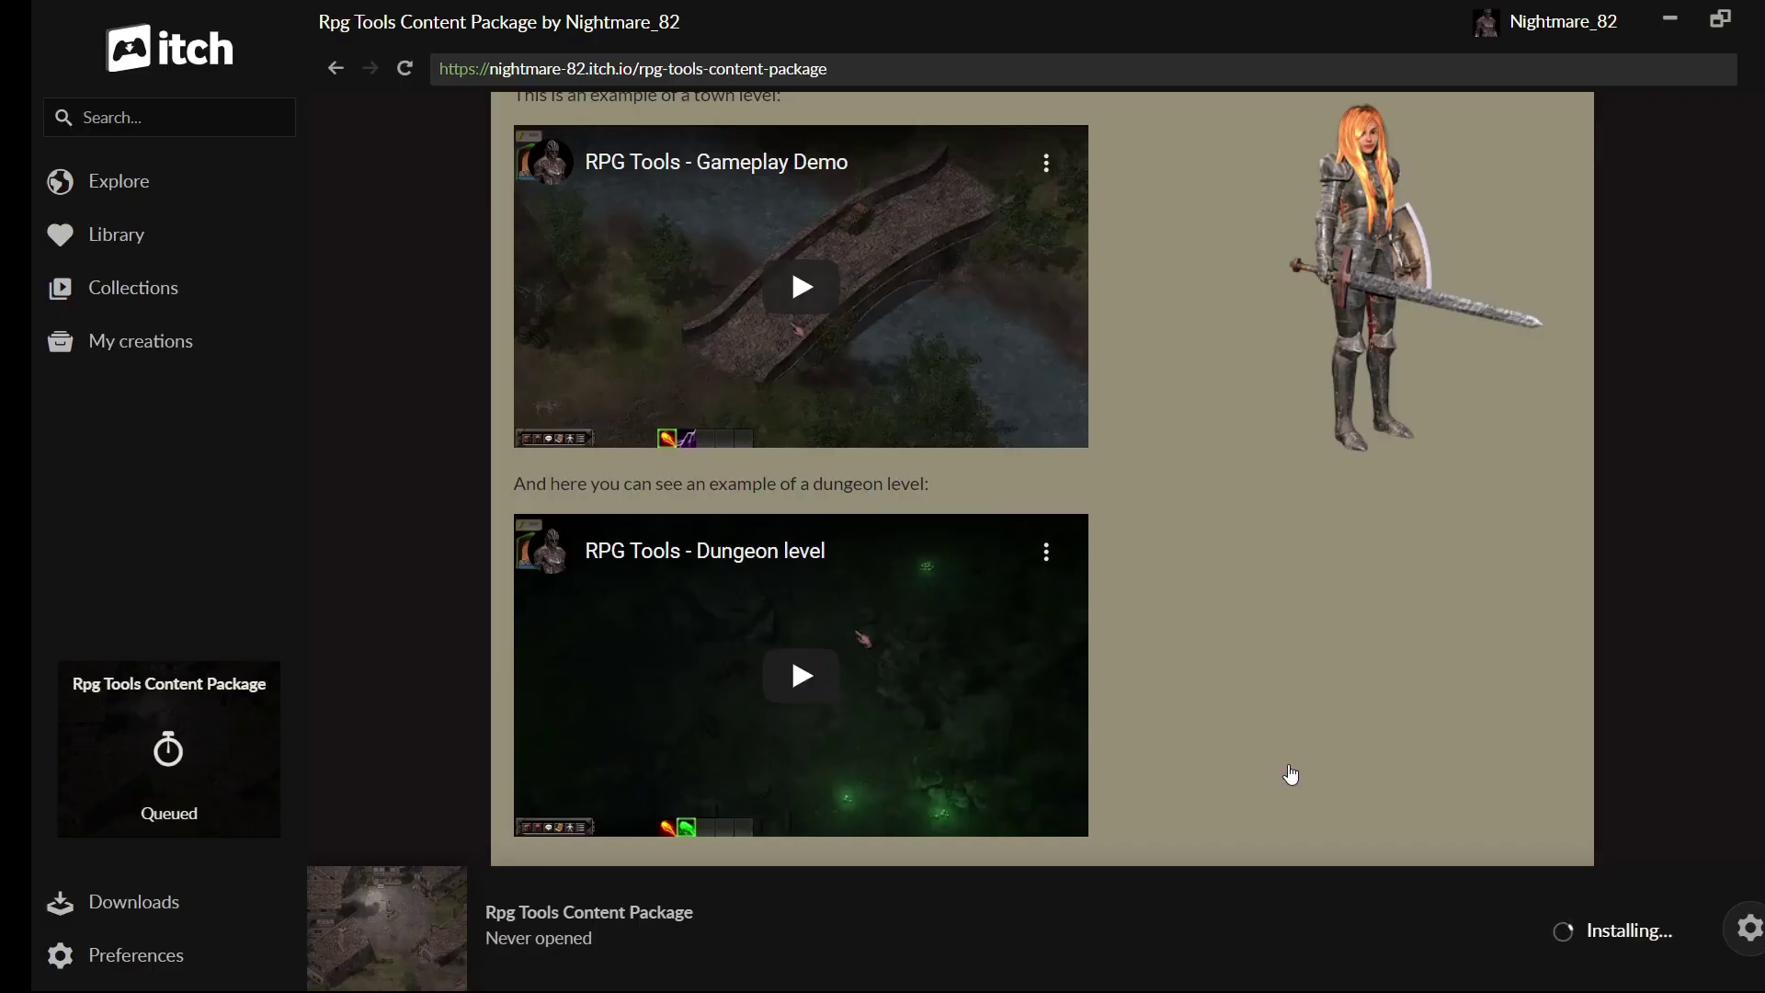
Step: Install rpg-tools-content-package-character_pieces_01.zip from the content package's available items
left_click(1750, 926)
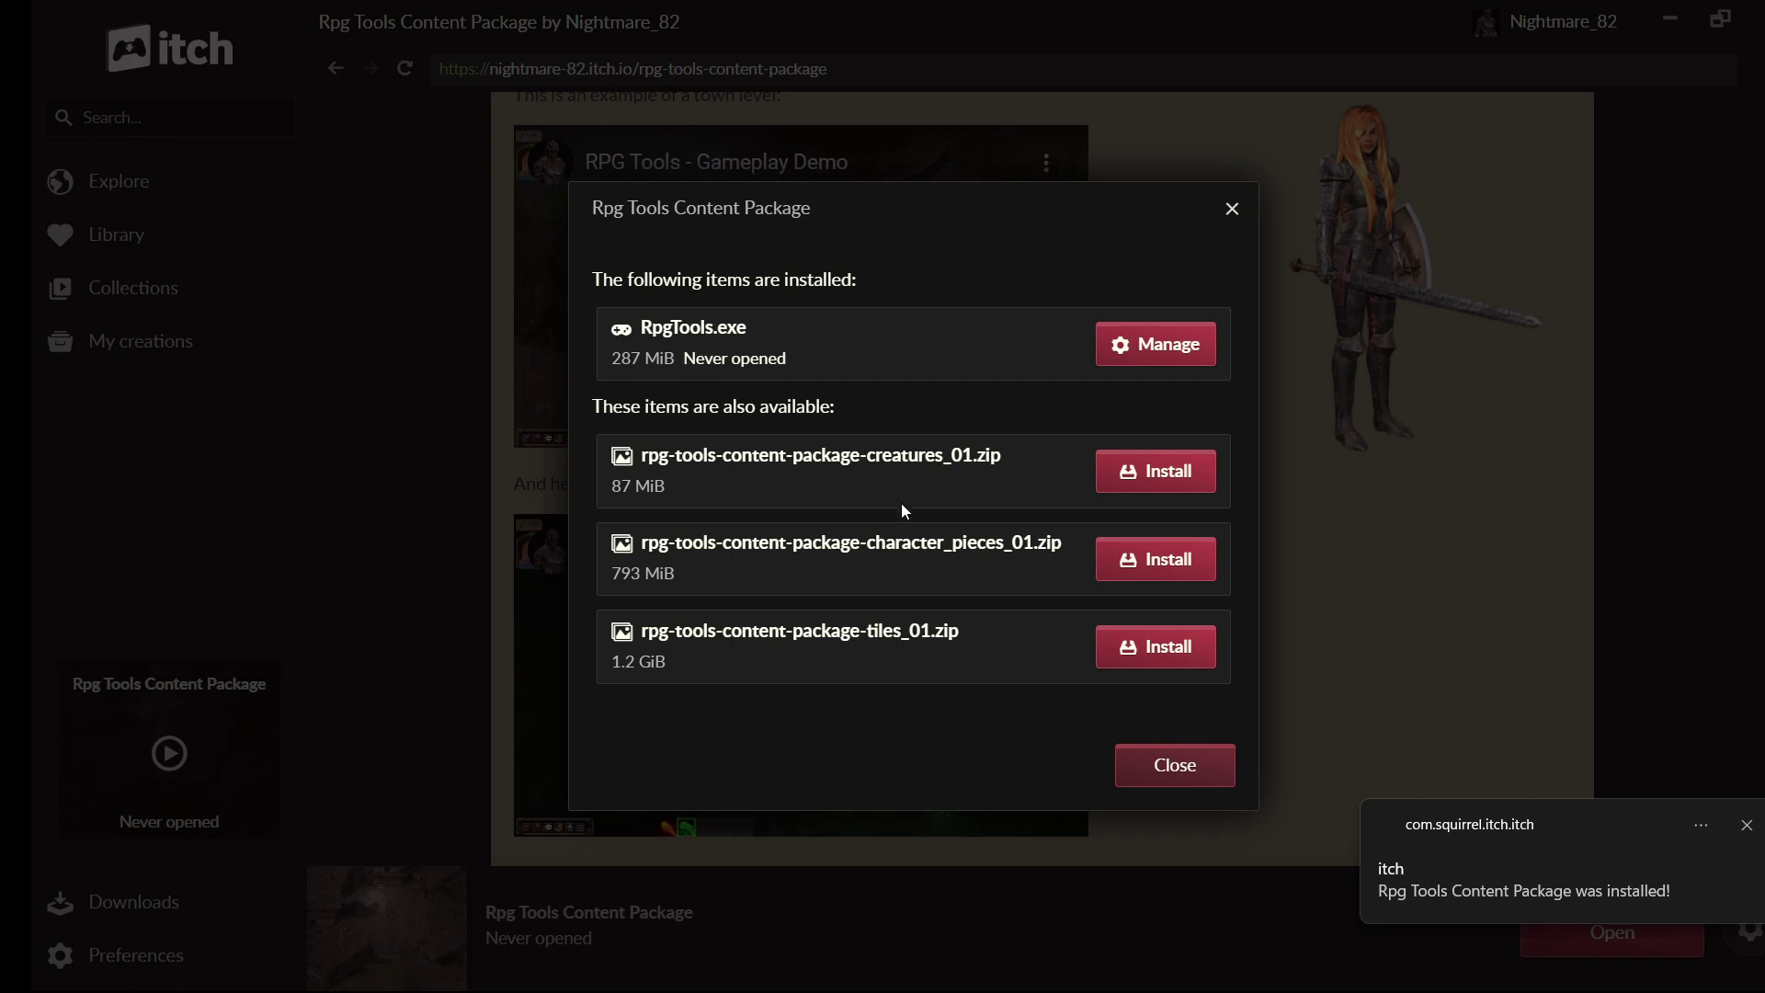
left_click(1140, 568)
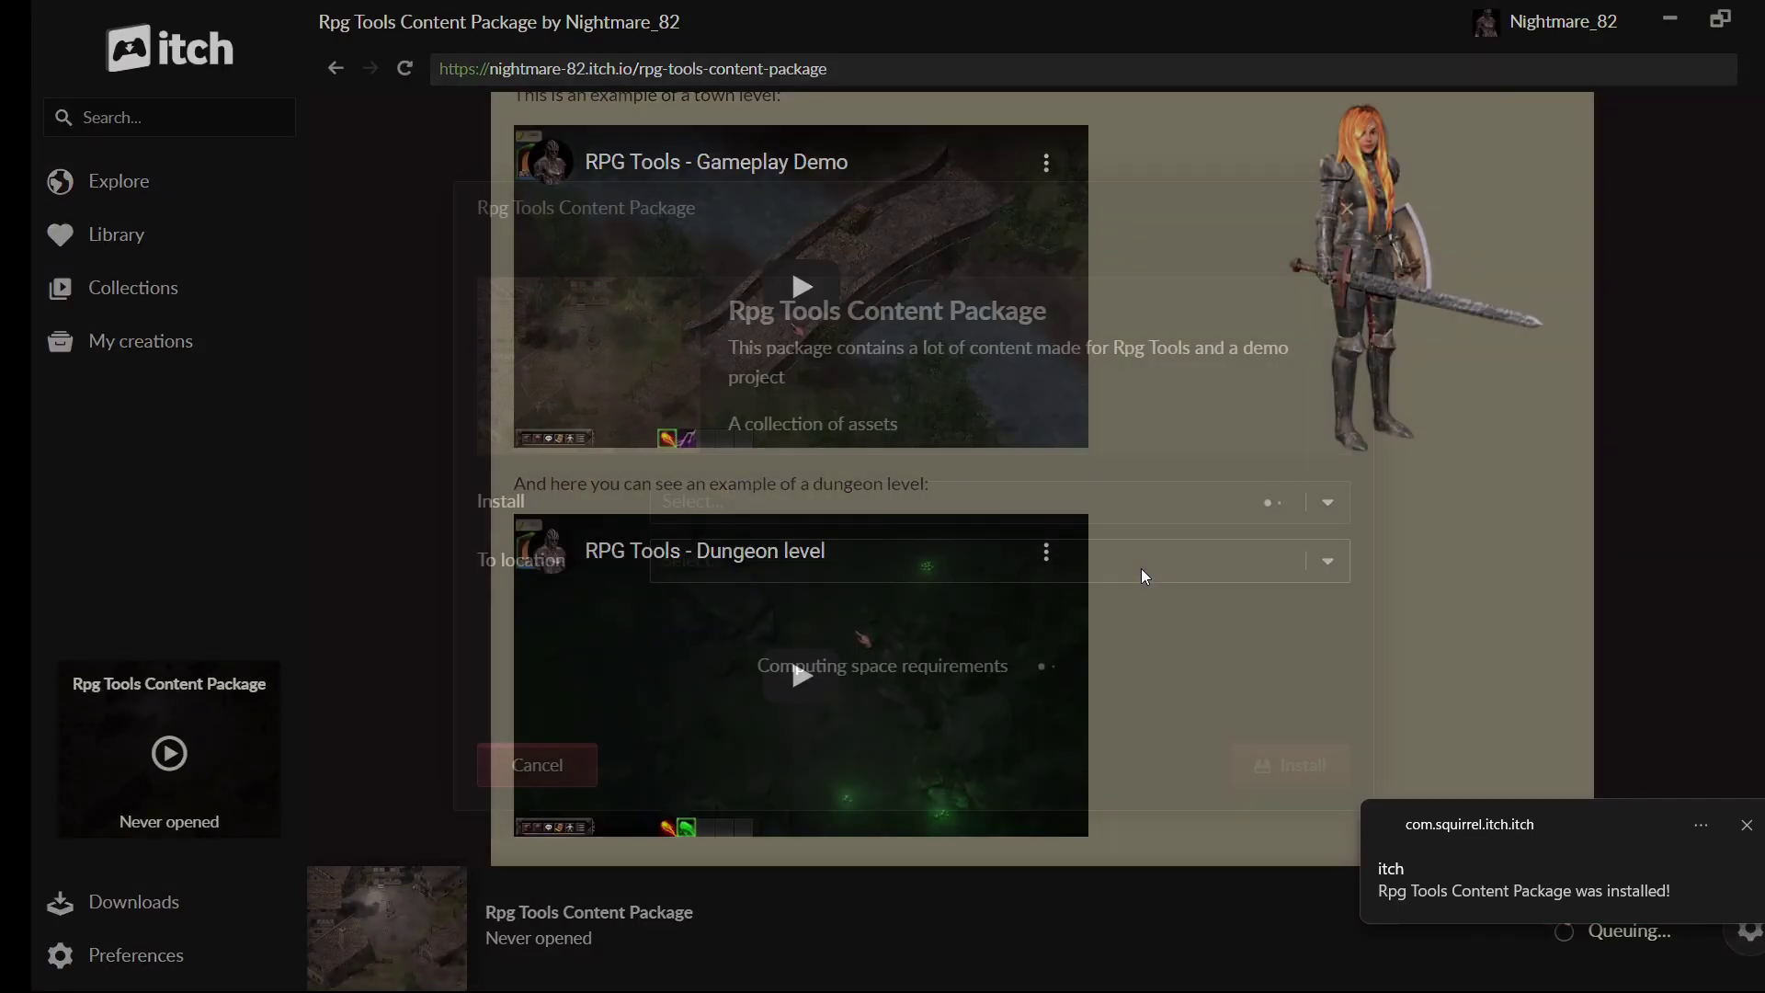
left_click(1321, 775)
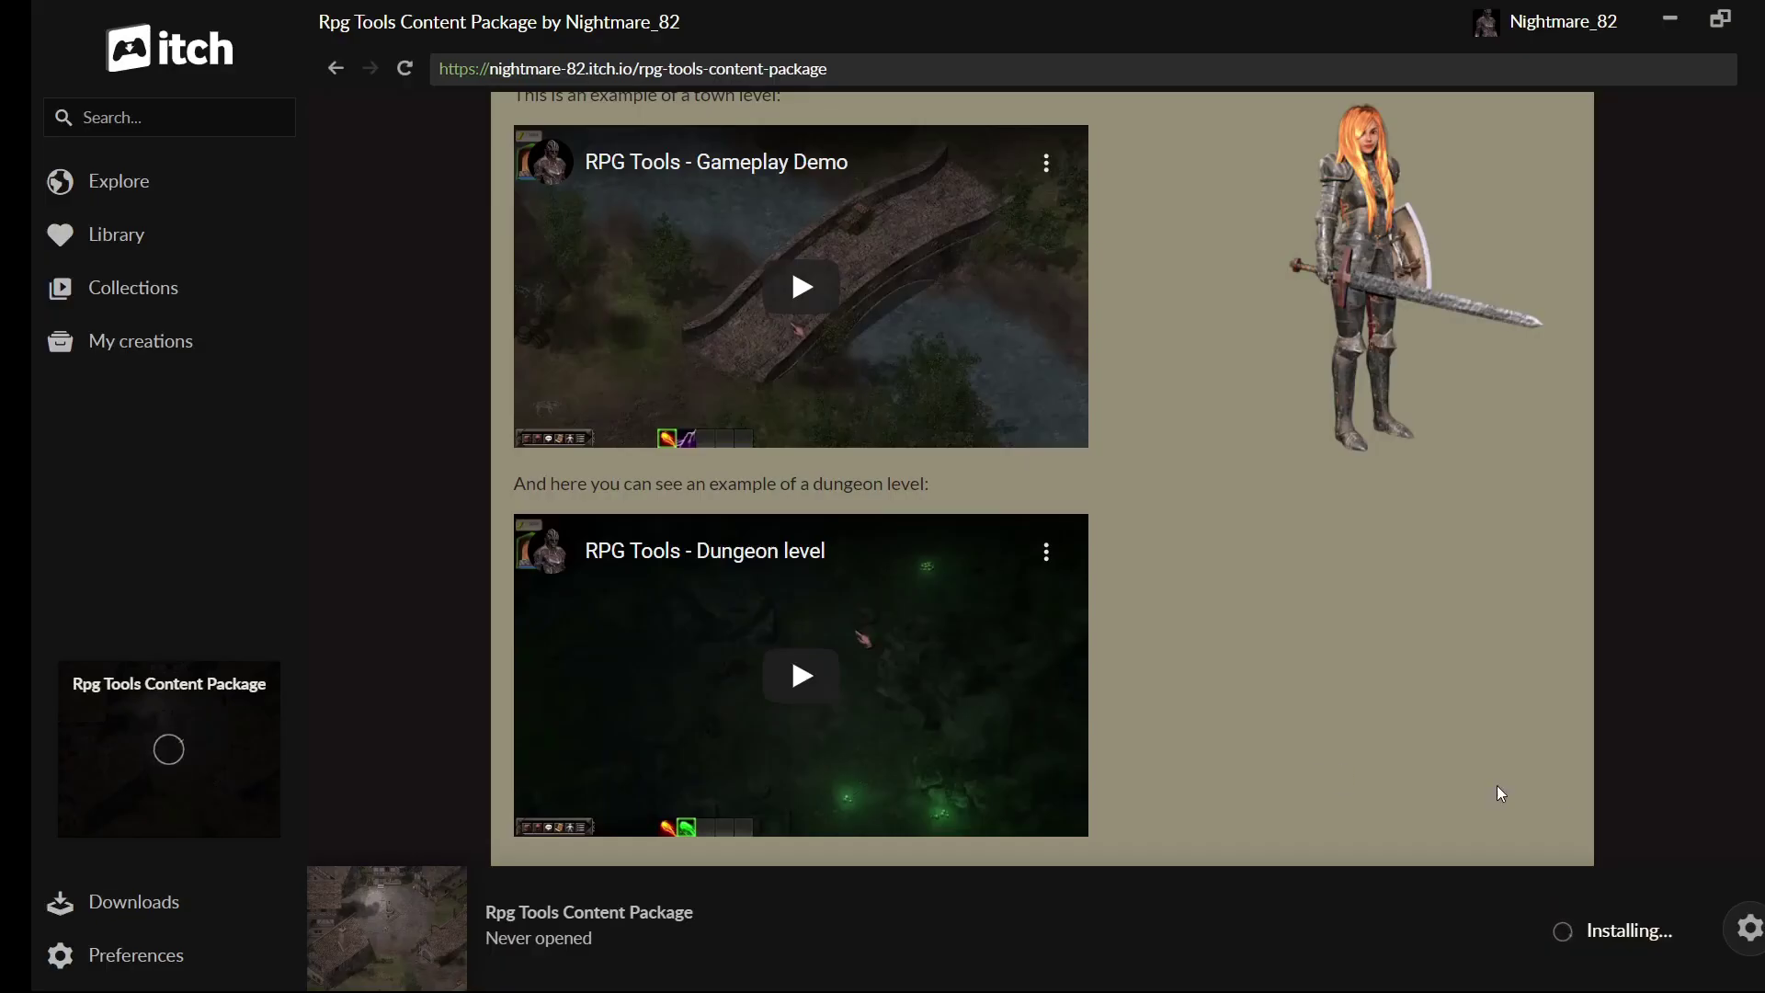
Step: Install rpg-tools-content-package-tiles_01.zip to D:\RpgToolsPackage
left_click(1750, 931)
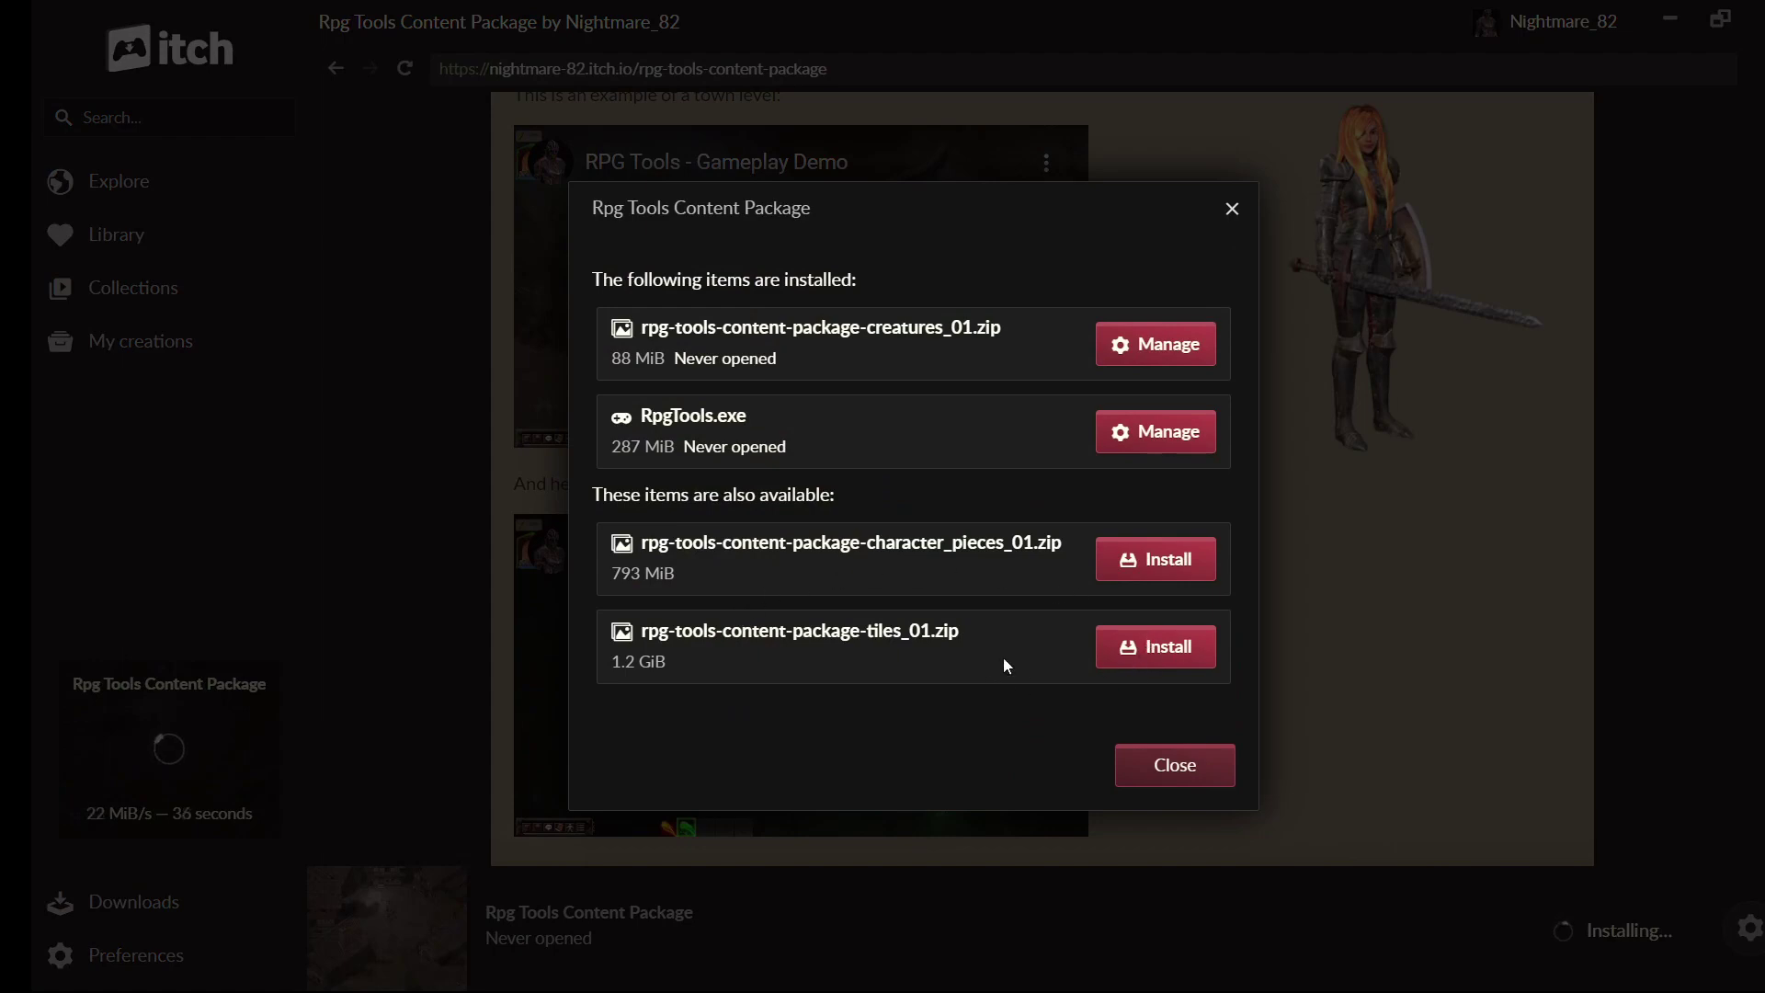
left_click(1156, 655)
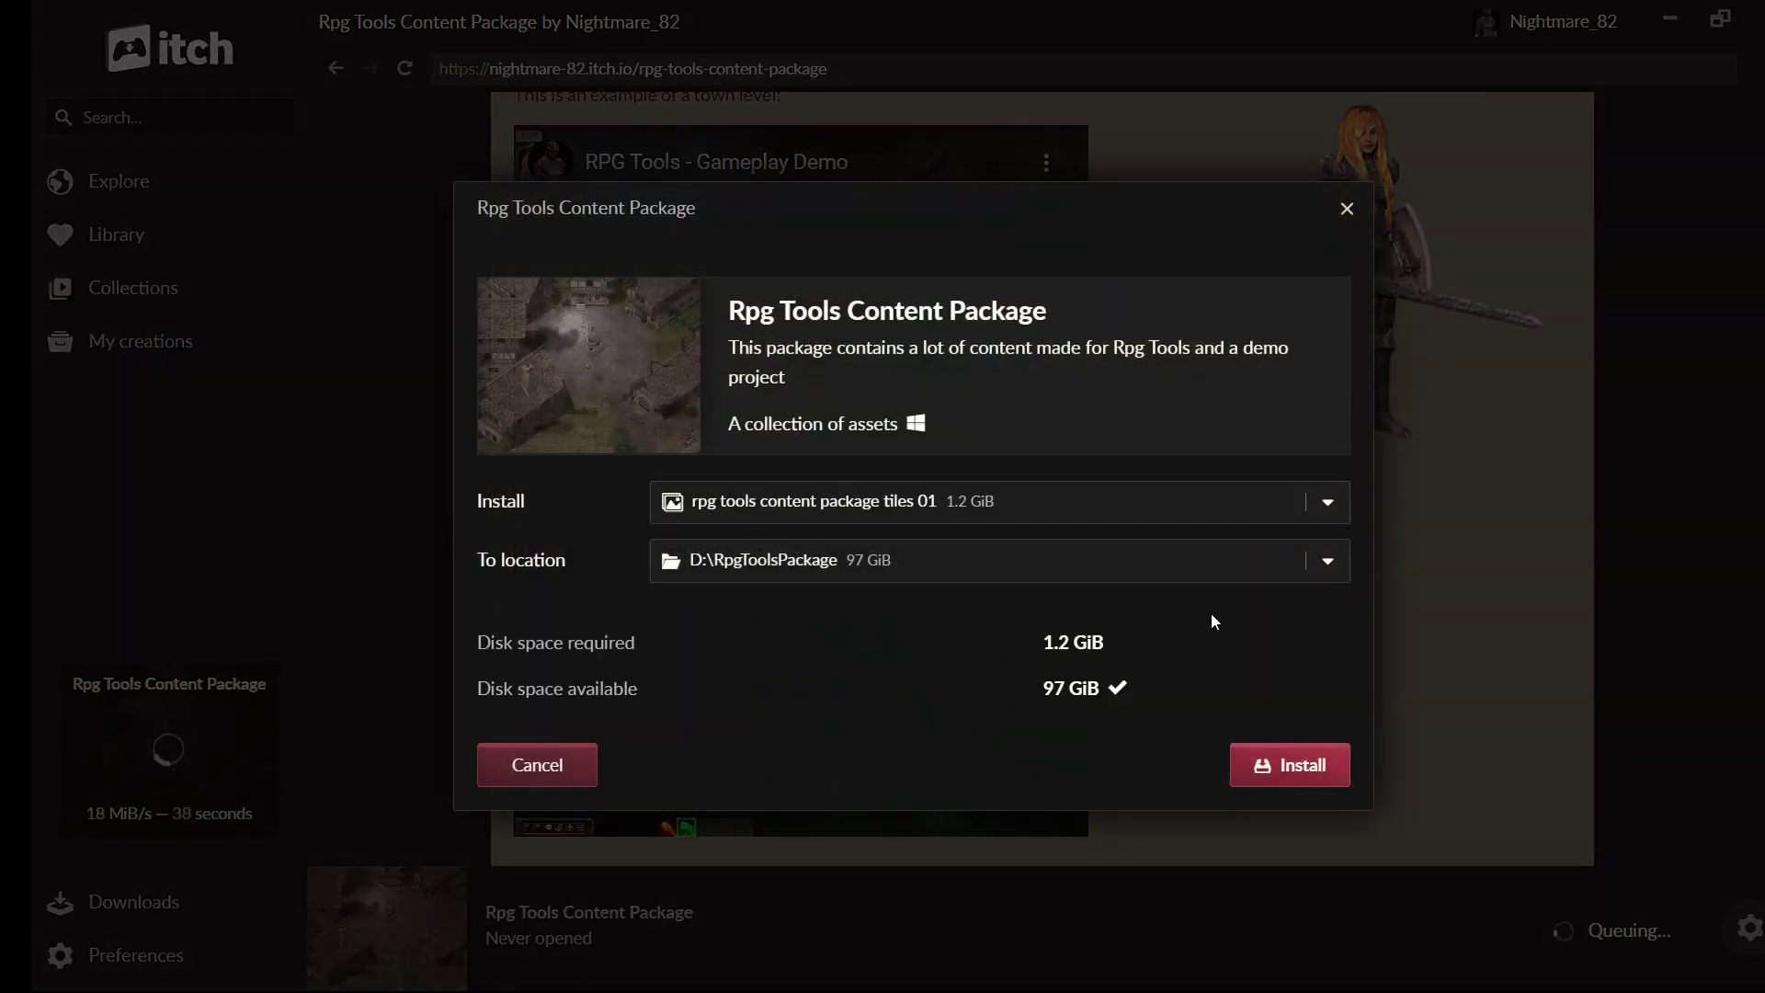
left_click(1300, 779)
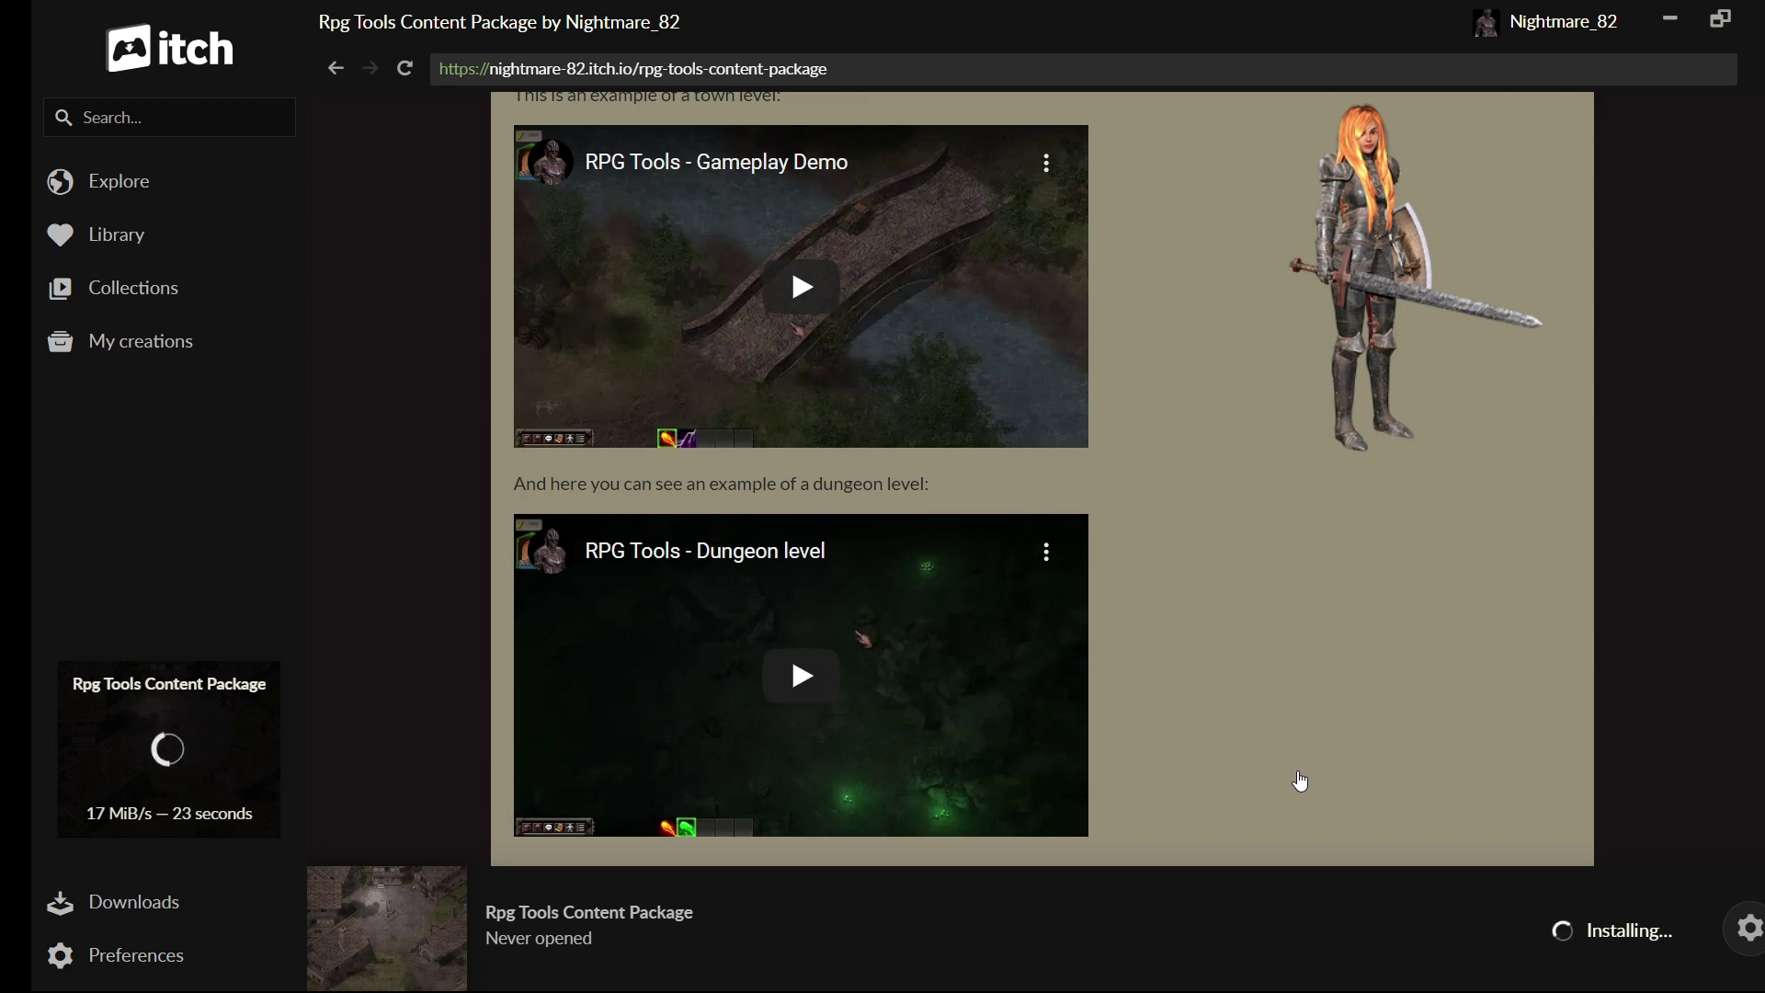
Step: Review the content package's description and view the dungeon and town screenshots enlarged
scroll(1300, 781, "up", 8)
scroll(1300, 781, "up", 2)
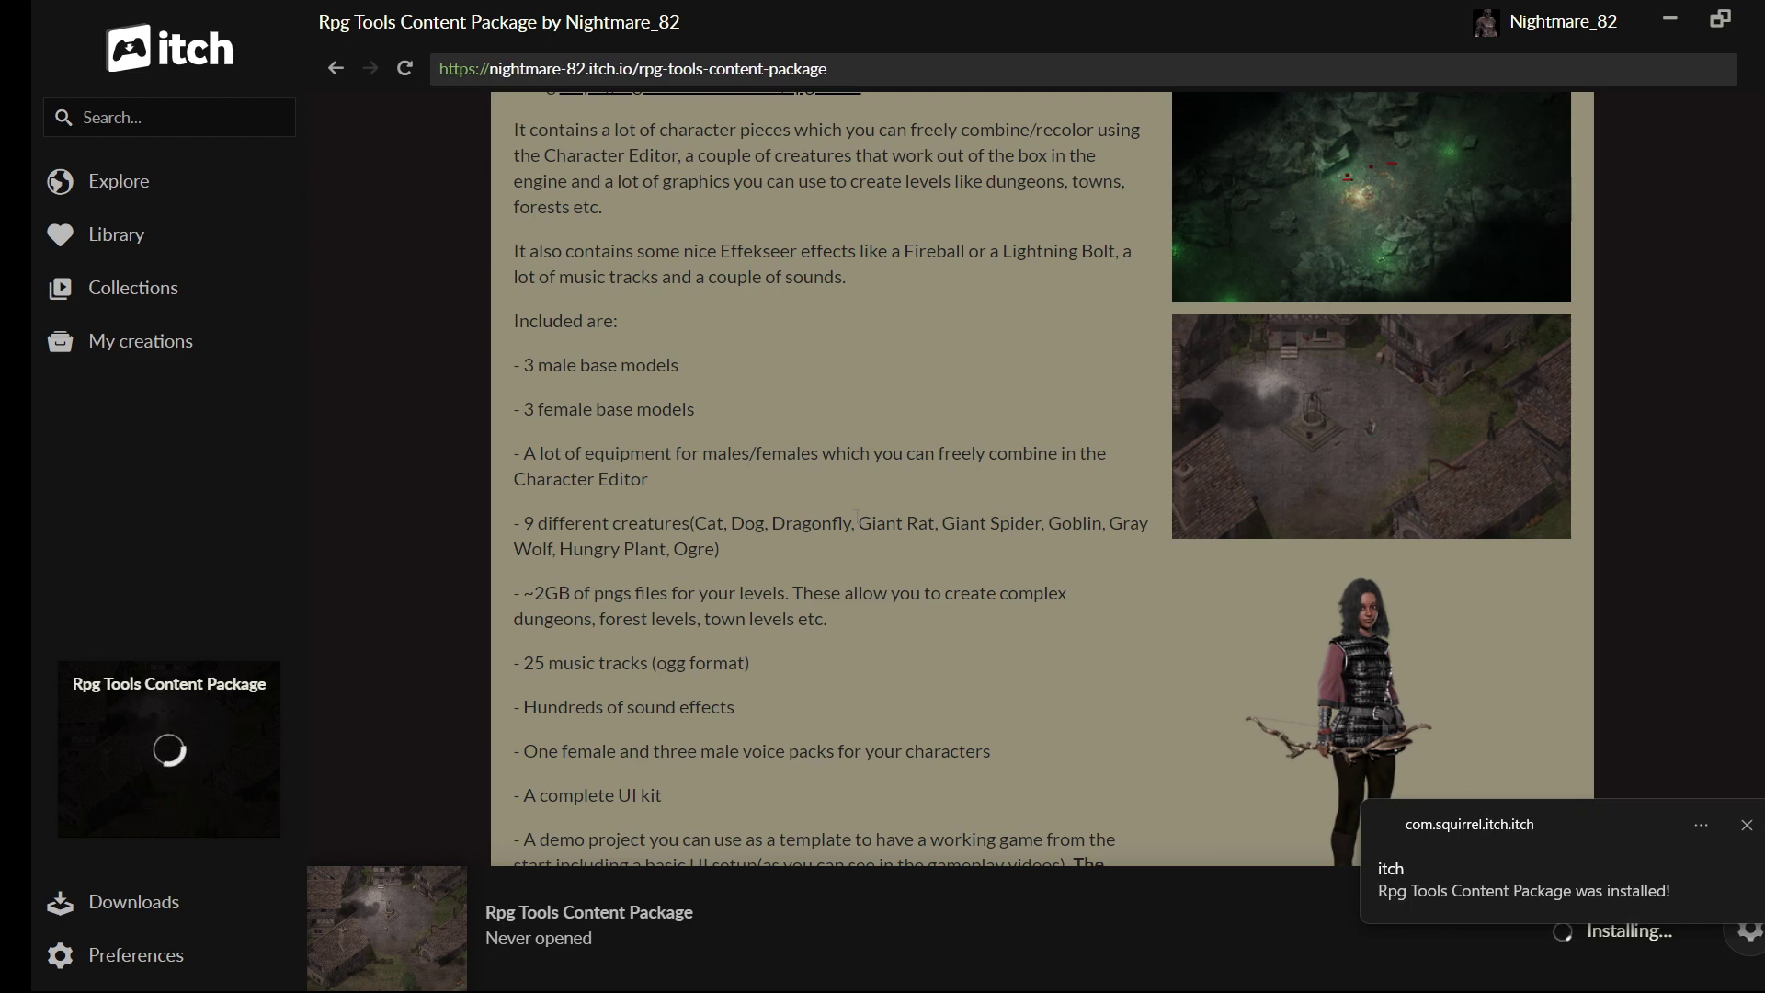
scroll(602, 616, "down", 1)
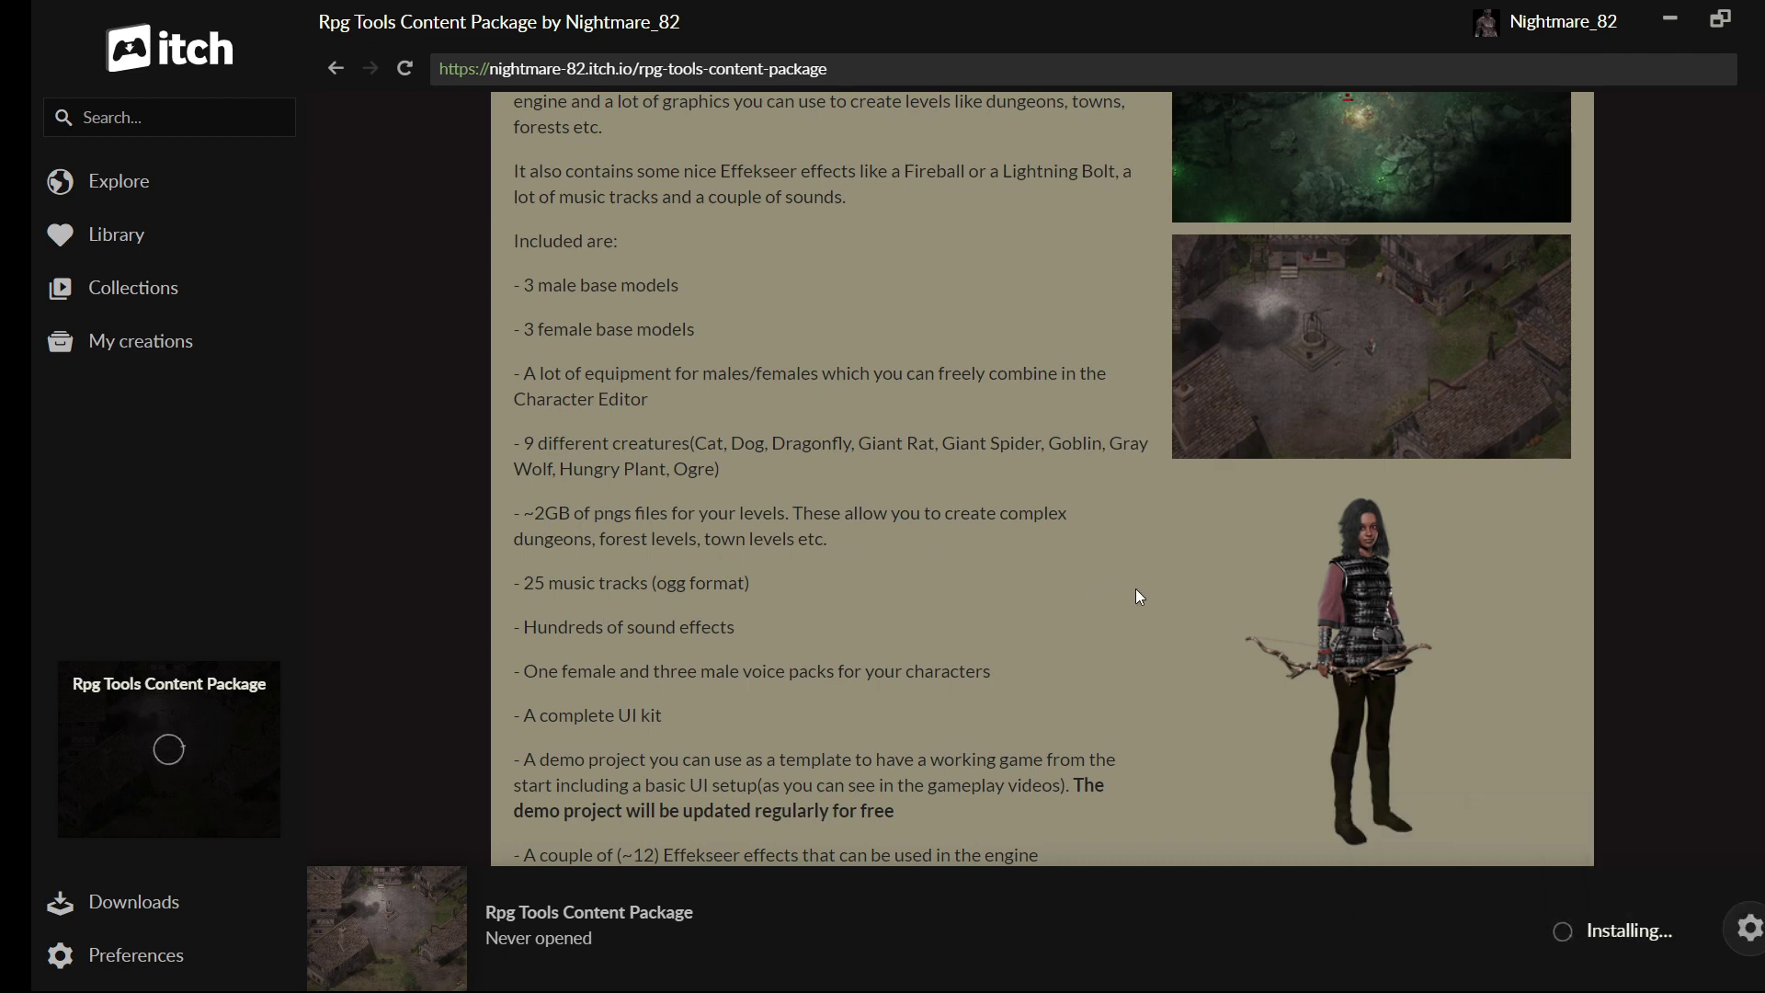
scroll(1138, 596, "up", 1)
scroll(1137, 594, "up", 2)
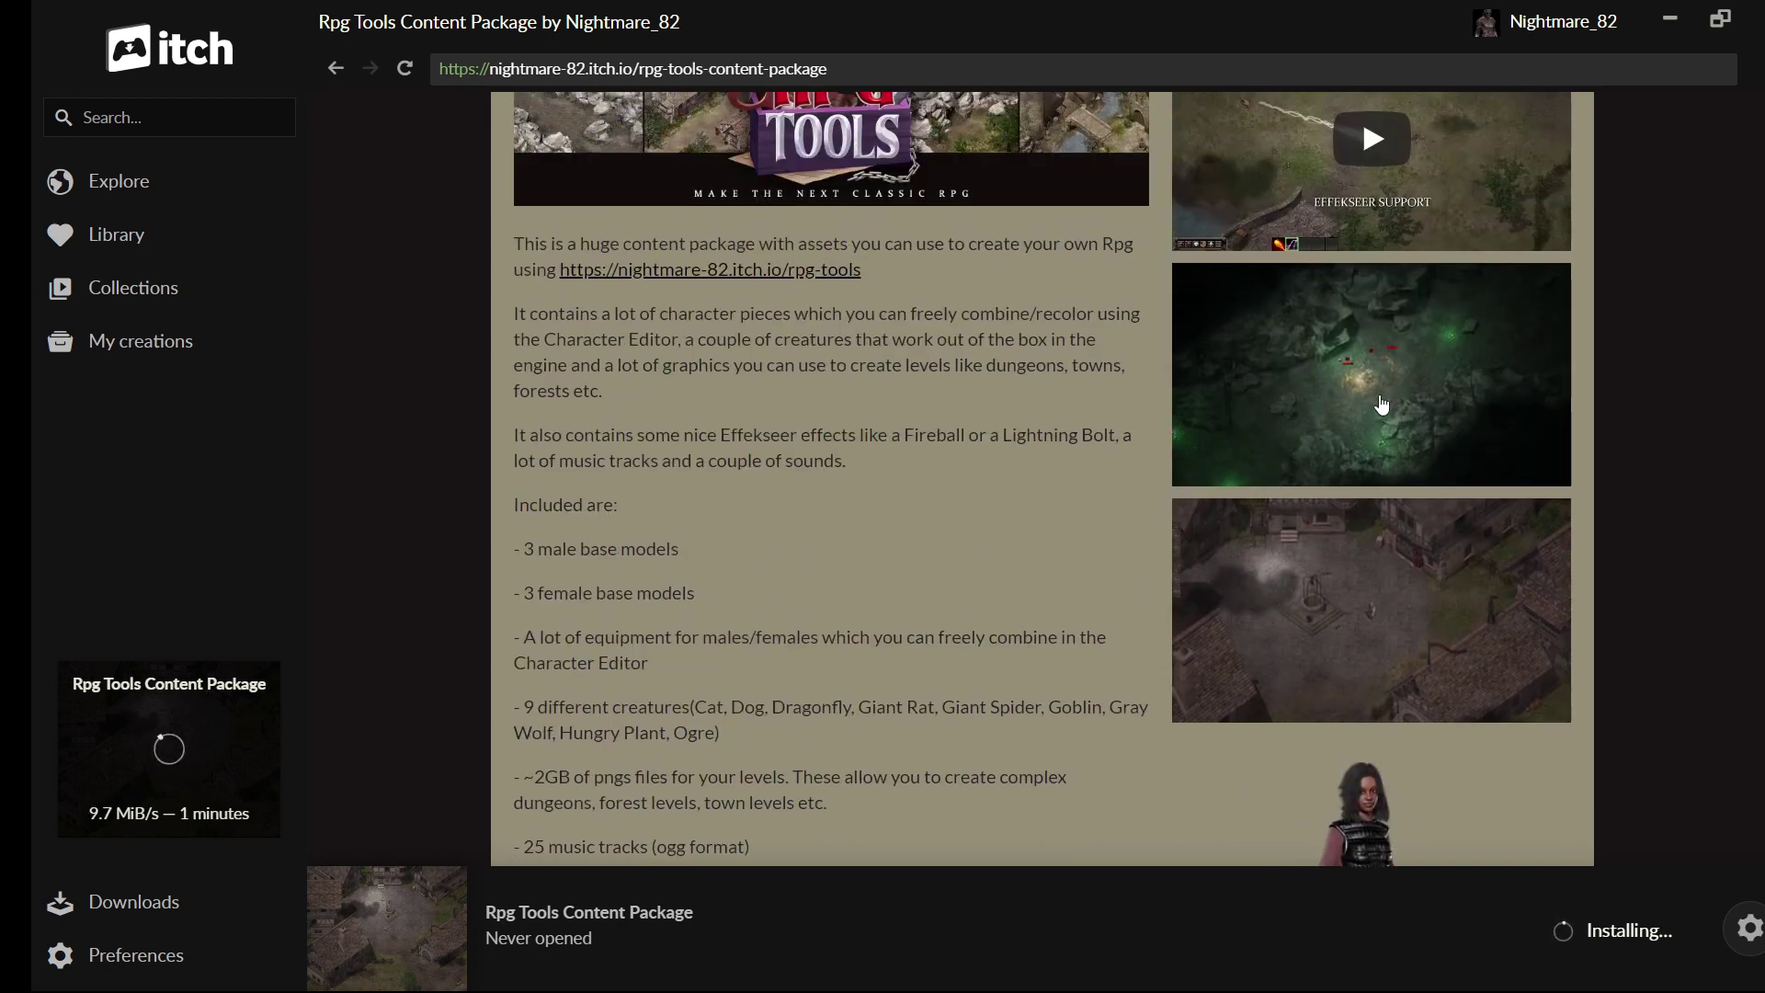
left_click(1283, 459)
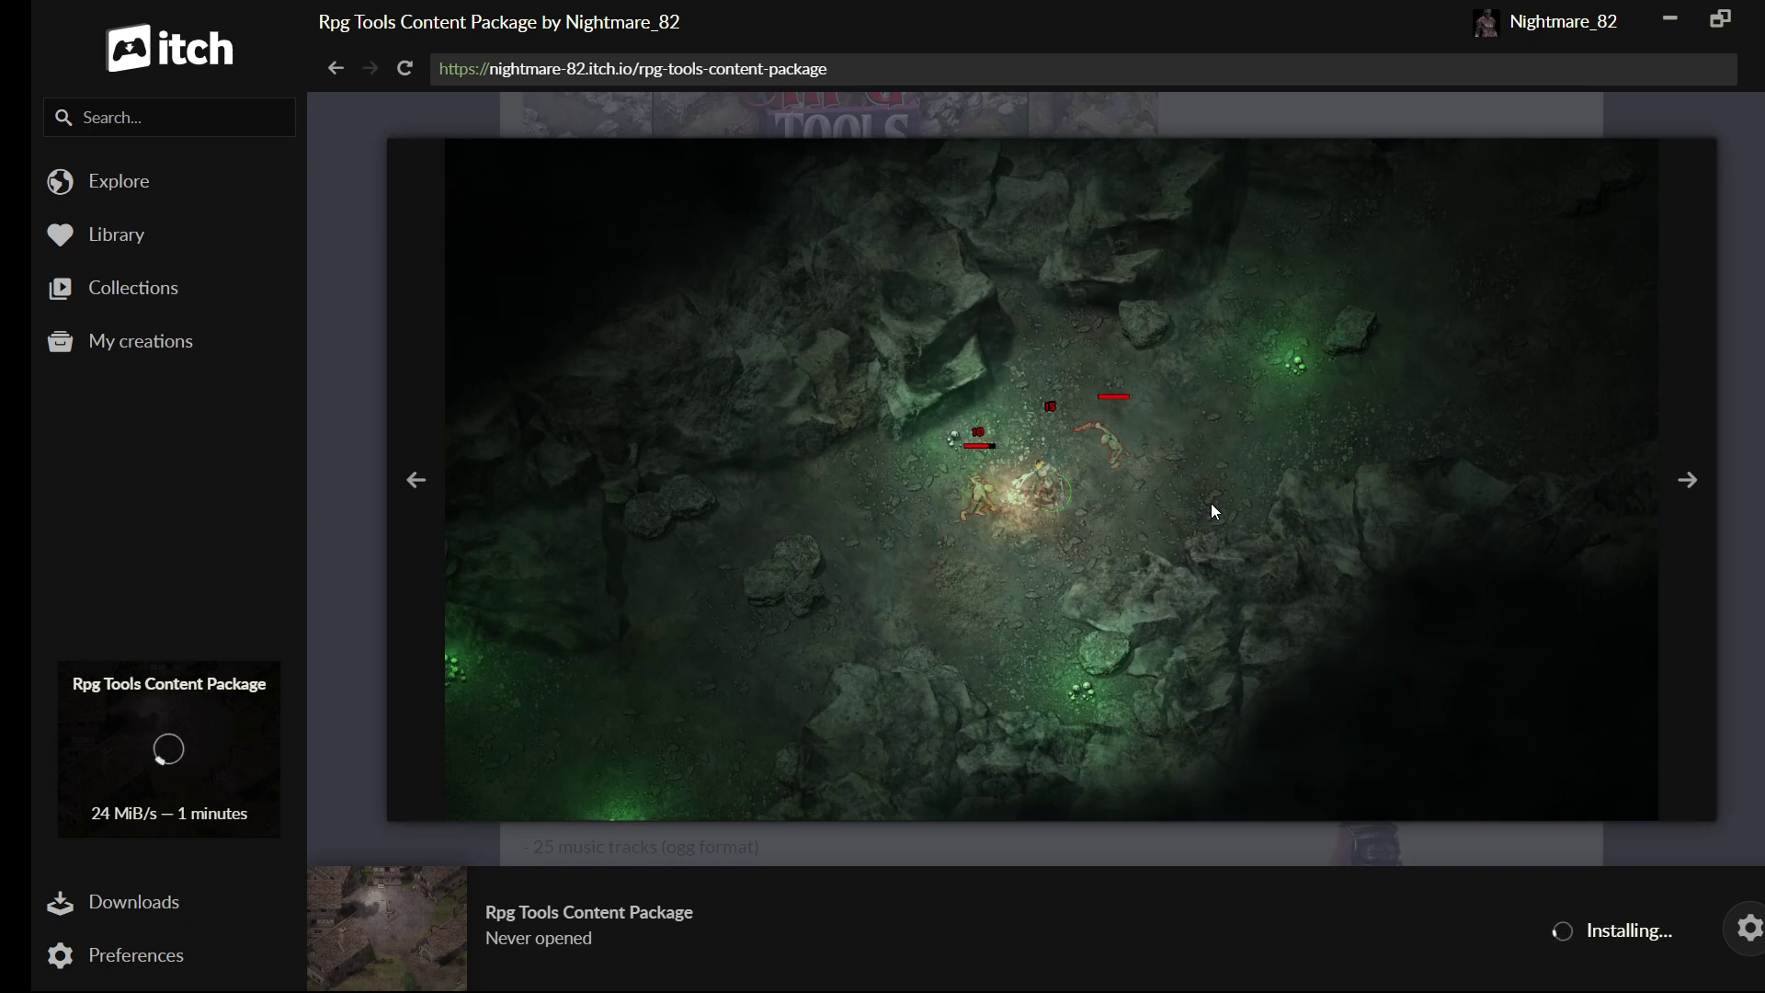
left_click(1211, 504)
left_click(1391, 548)
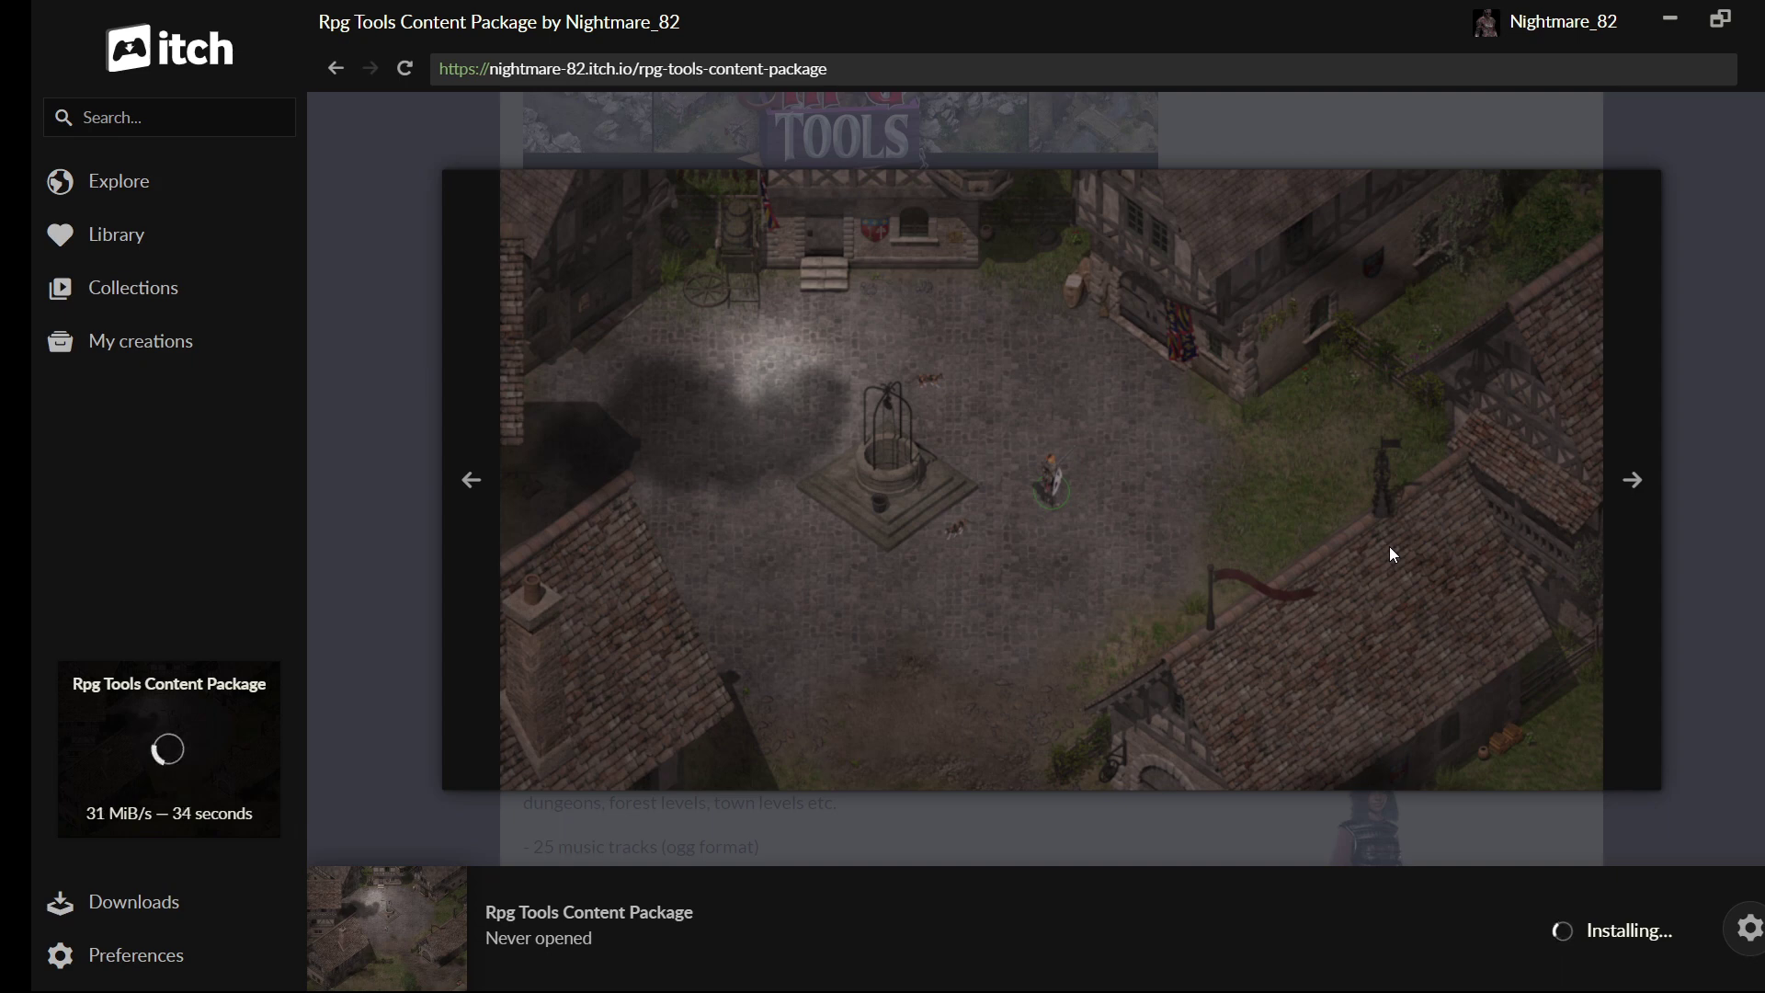
left_click(1391, 548)
Step: Read through the package page's list of included content, from the base models to the Effekseer effects
scroll(1392, 557, "up", 3)
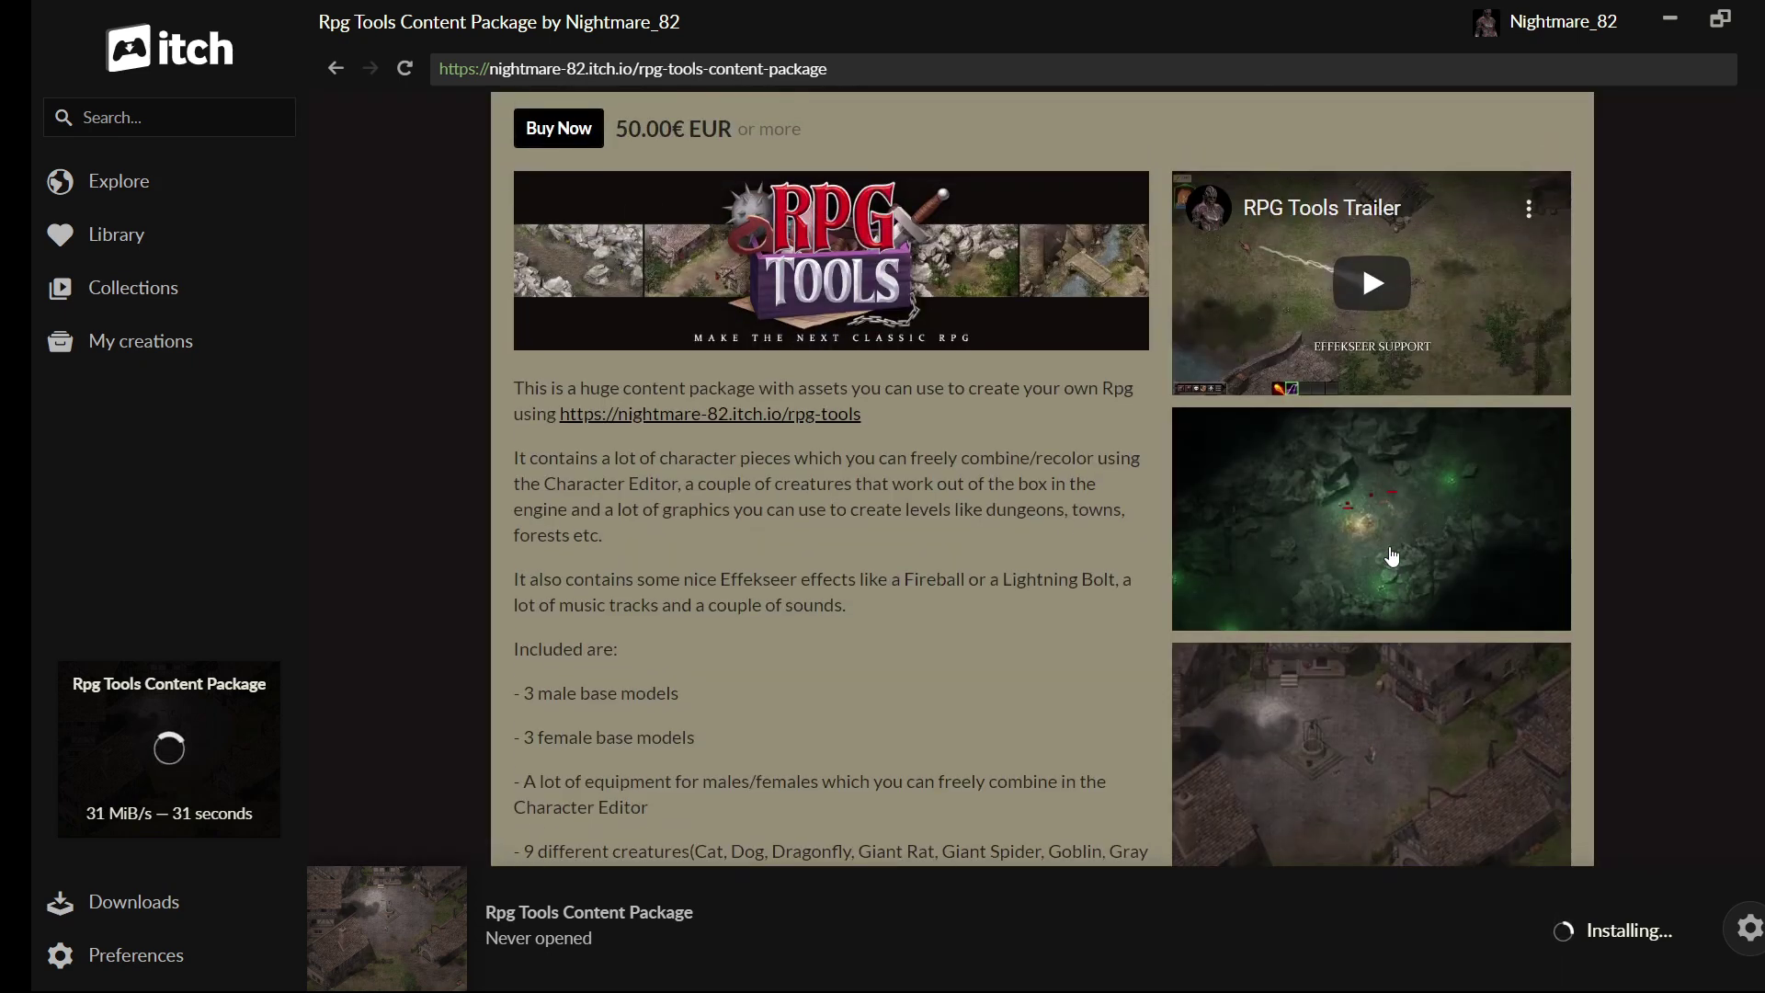
scroll(1392, 556, "down", 8)
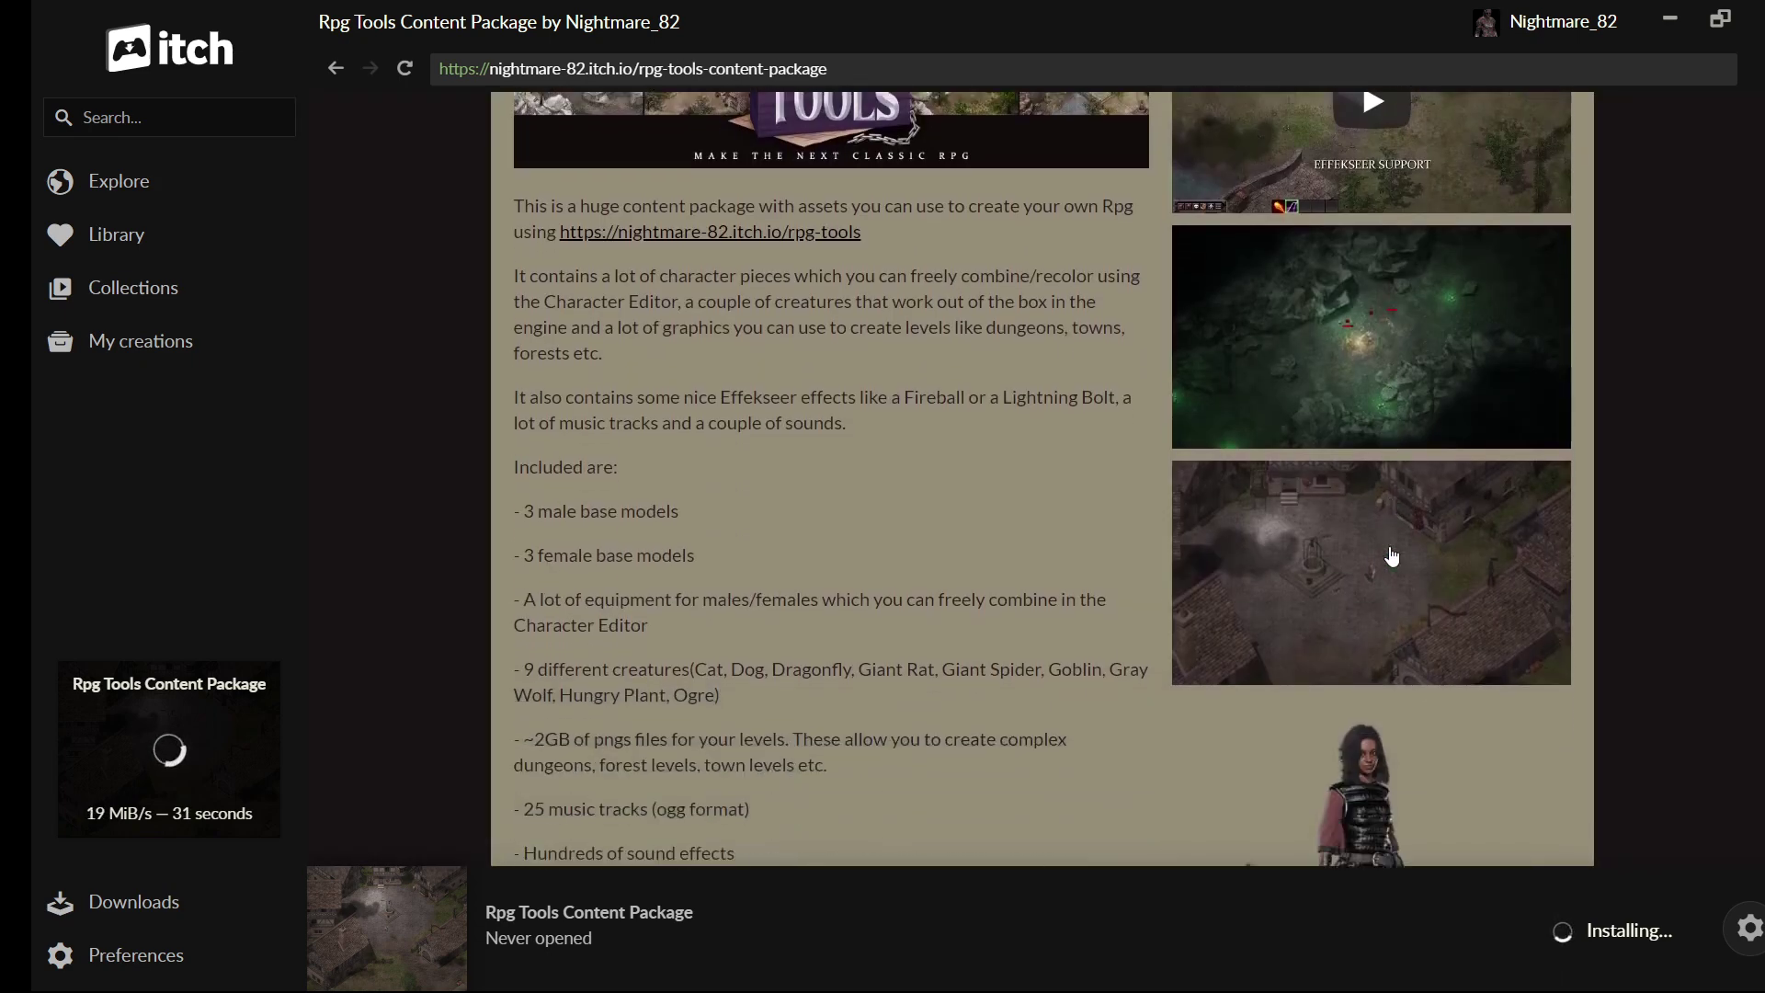
scroll(1392, 556, "down", 4)
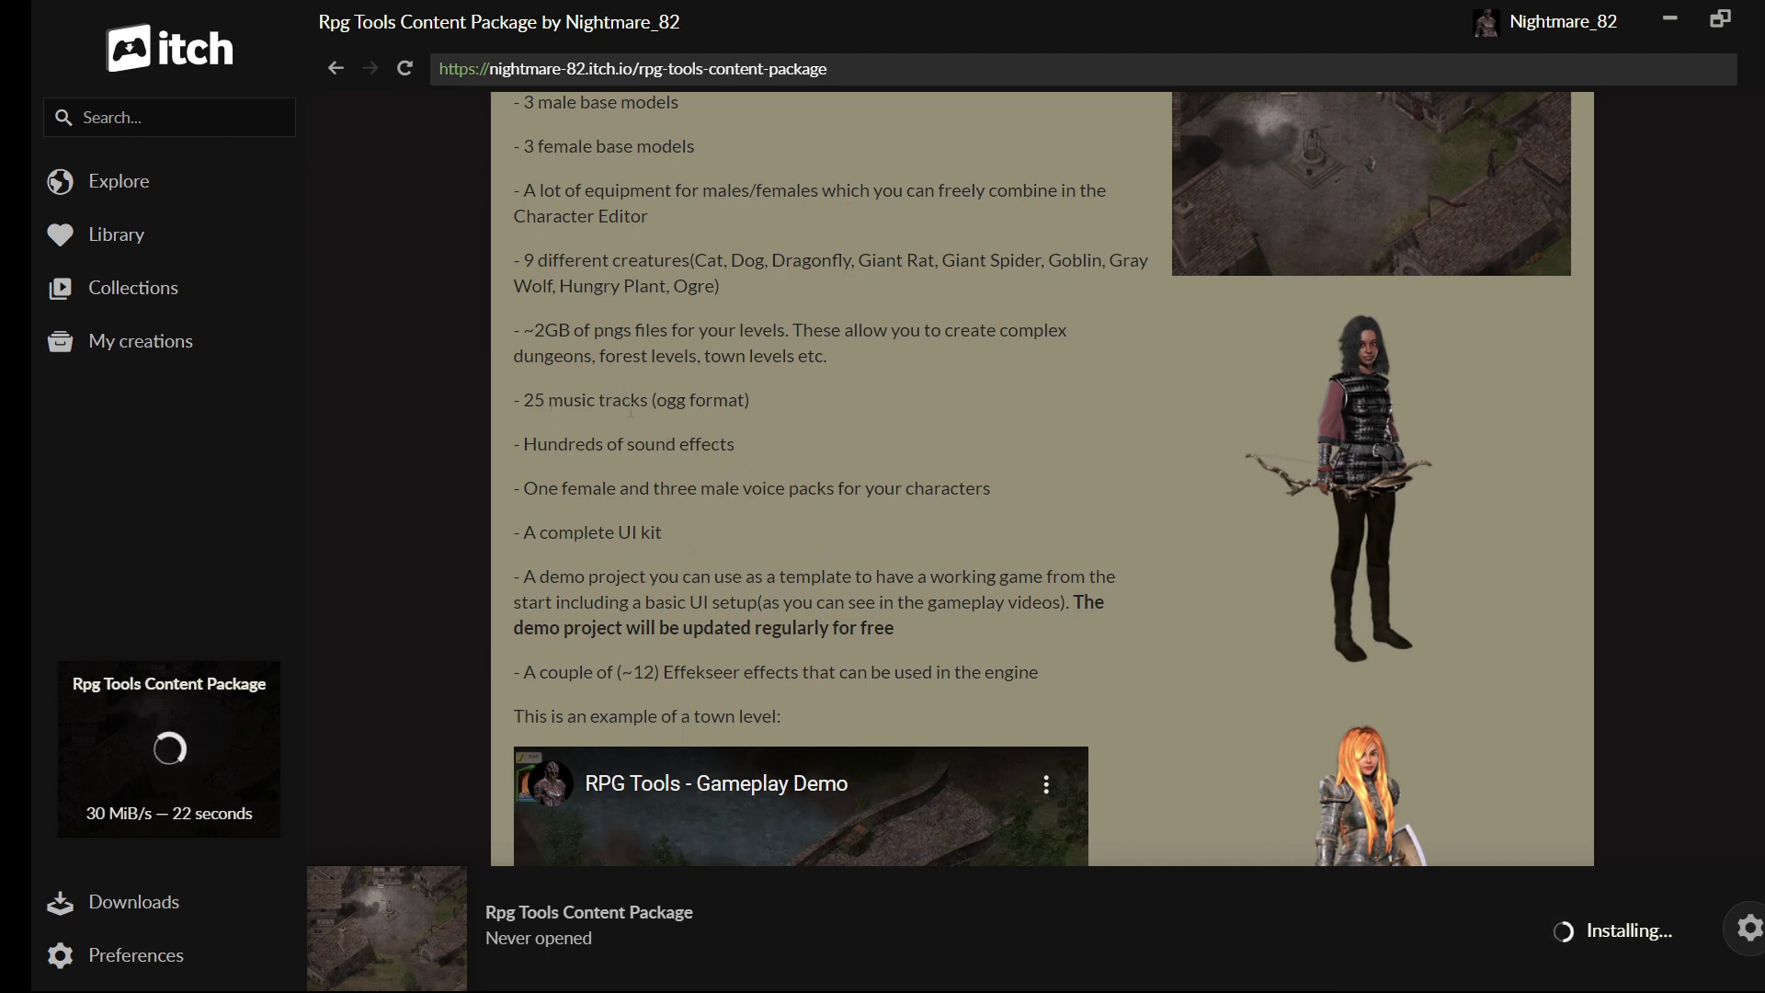
scroll(921, 580, "down", 1)
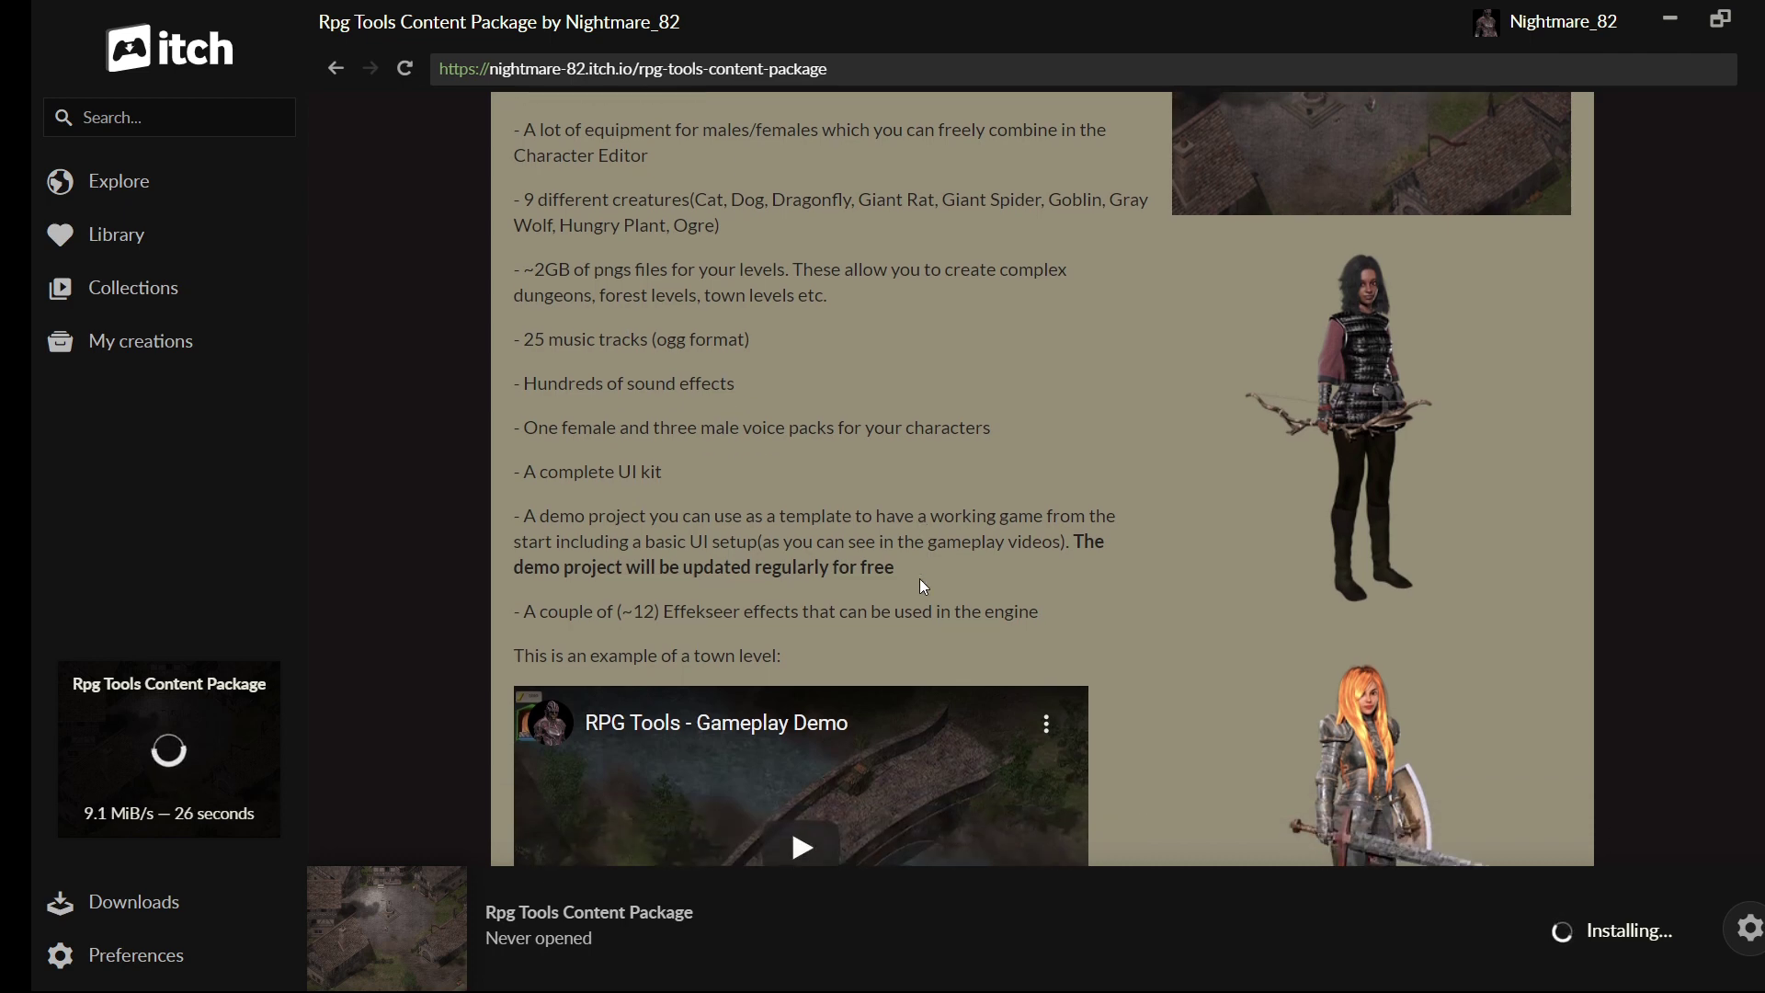
scroll(923, 582, "down", 1)
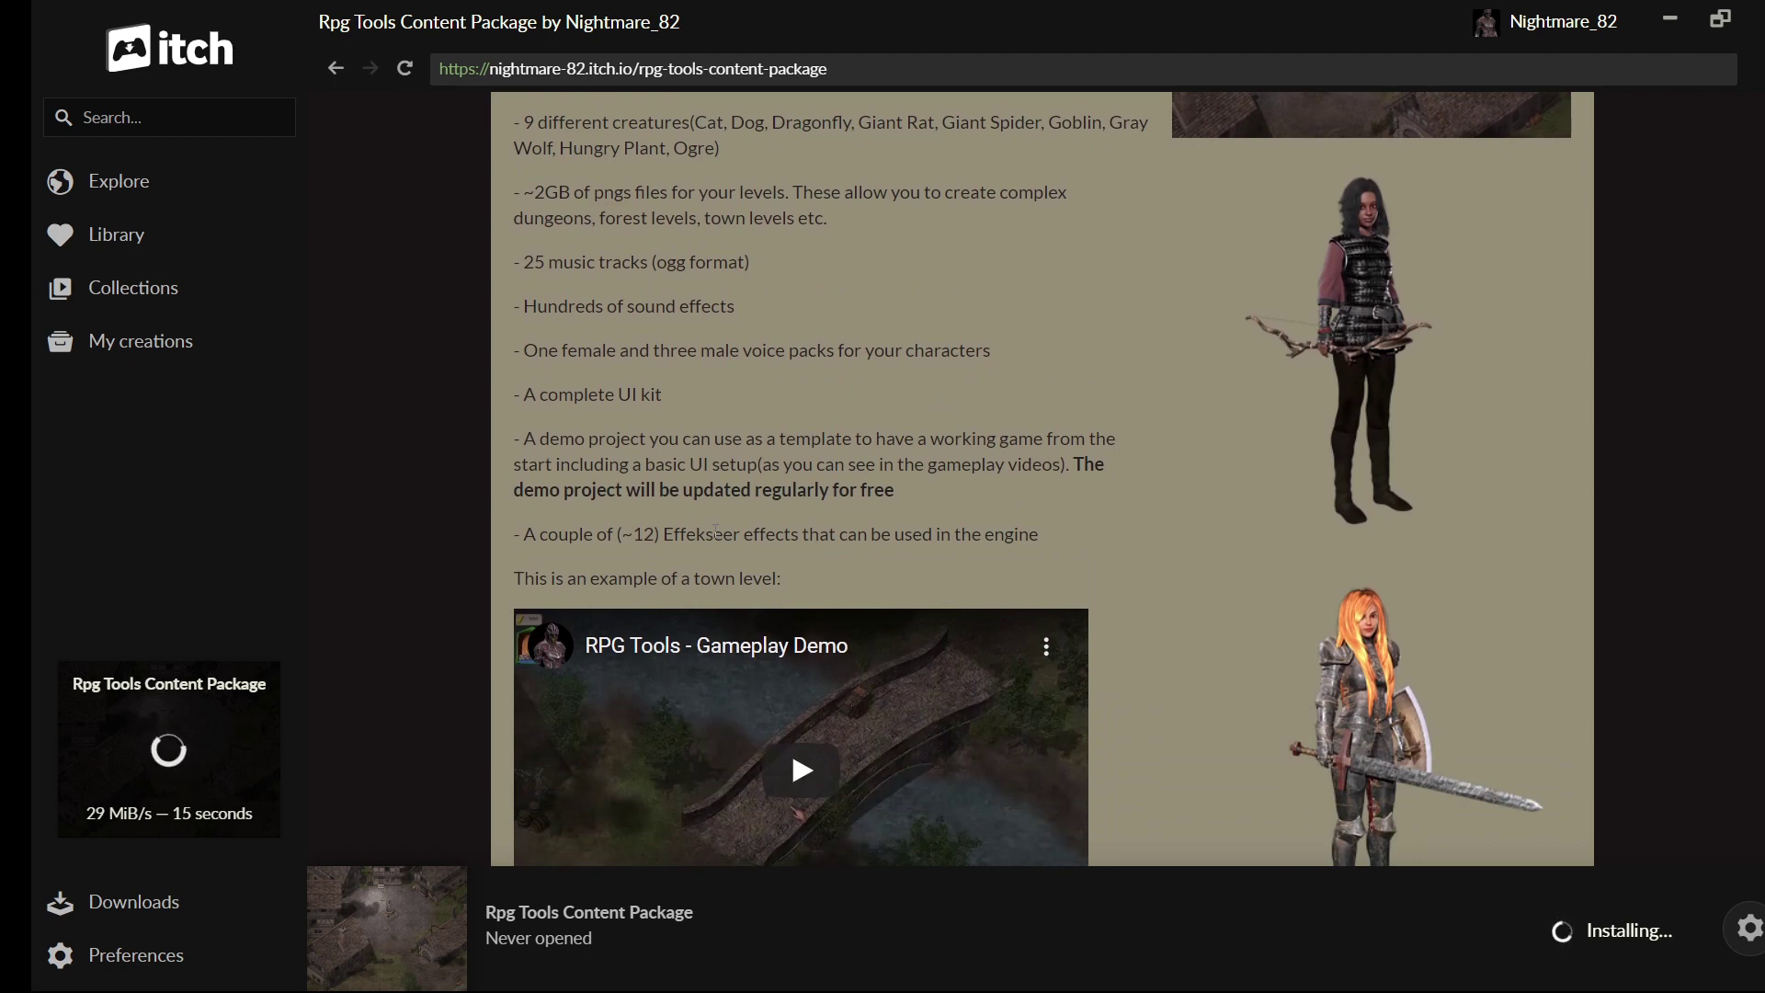
Step: Look through the rest of the package page, covering the example level videos, asset credits, character pictures and list of included content
scroll(716, 551, "down", 3)
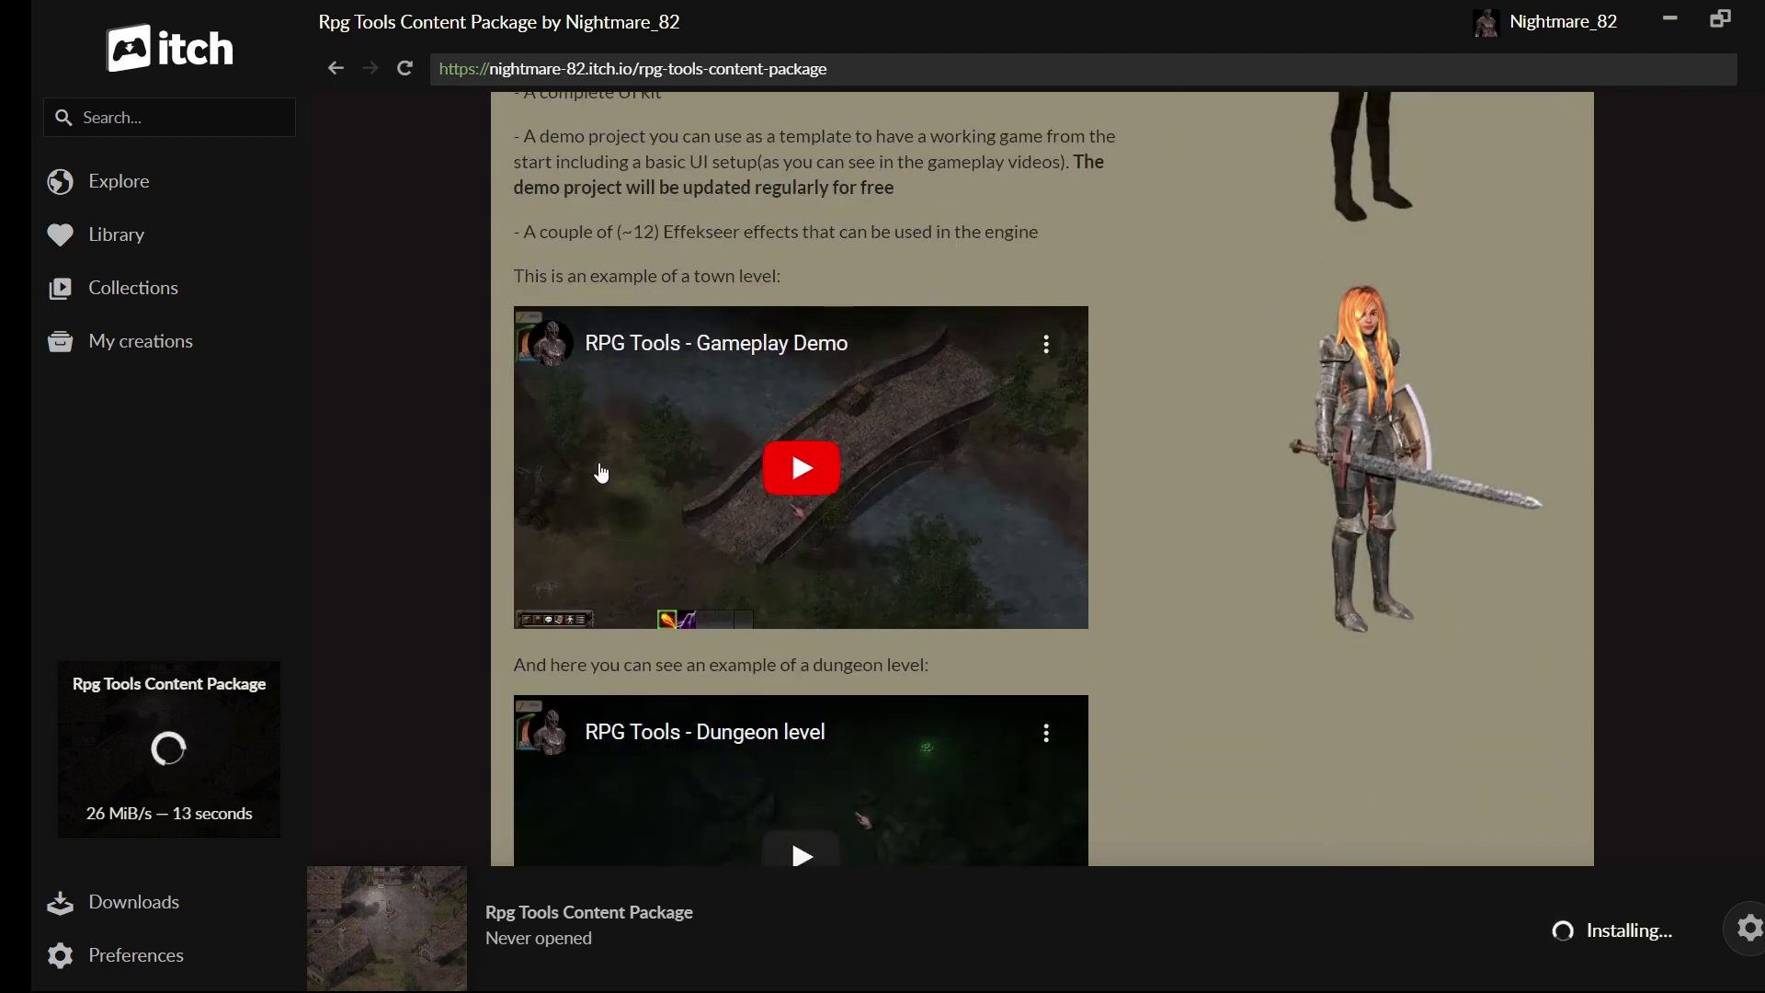
scroll(1157, 337, "down", 3)
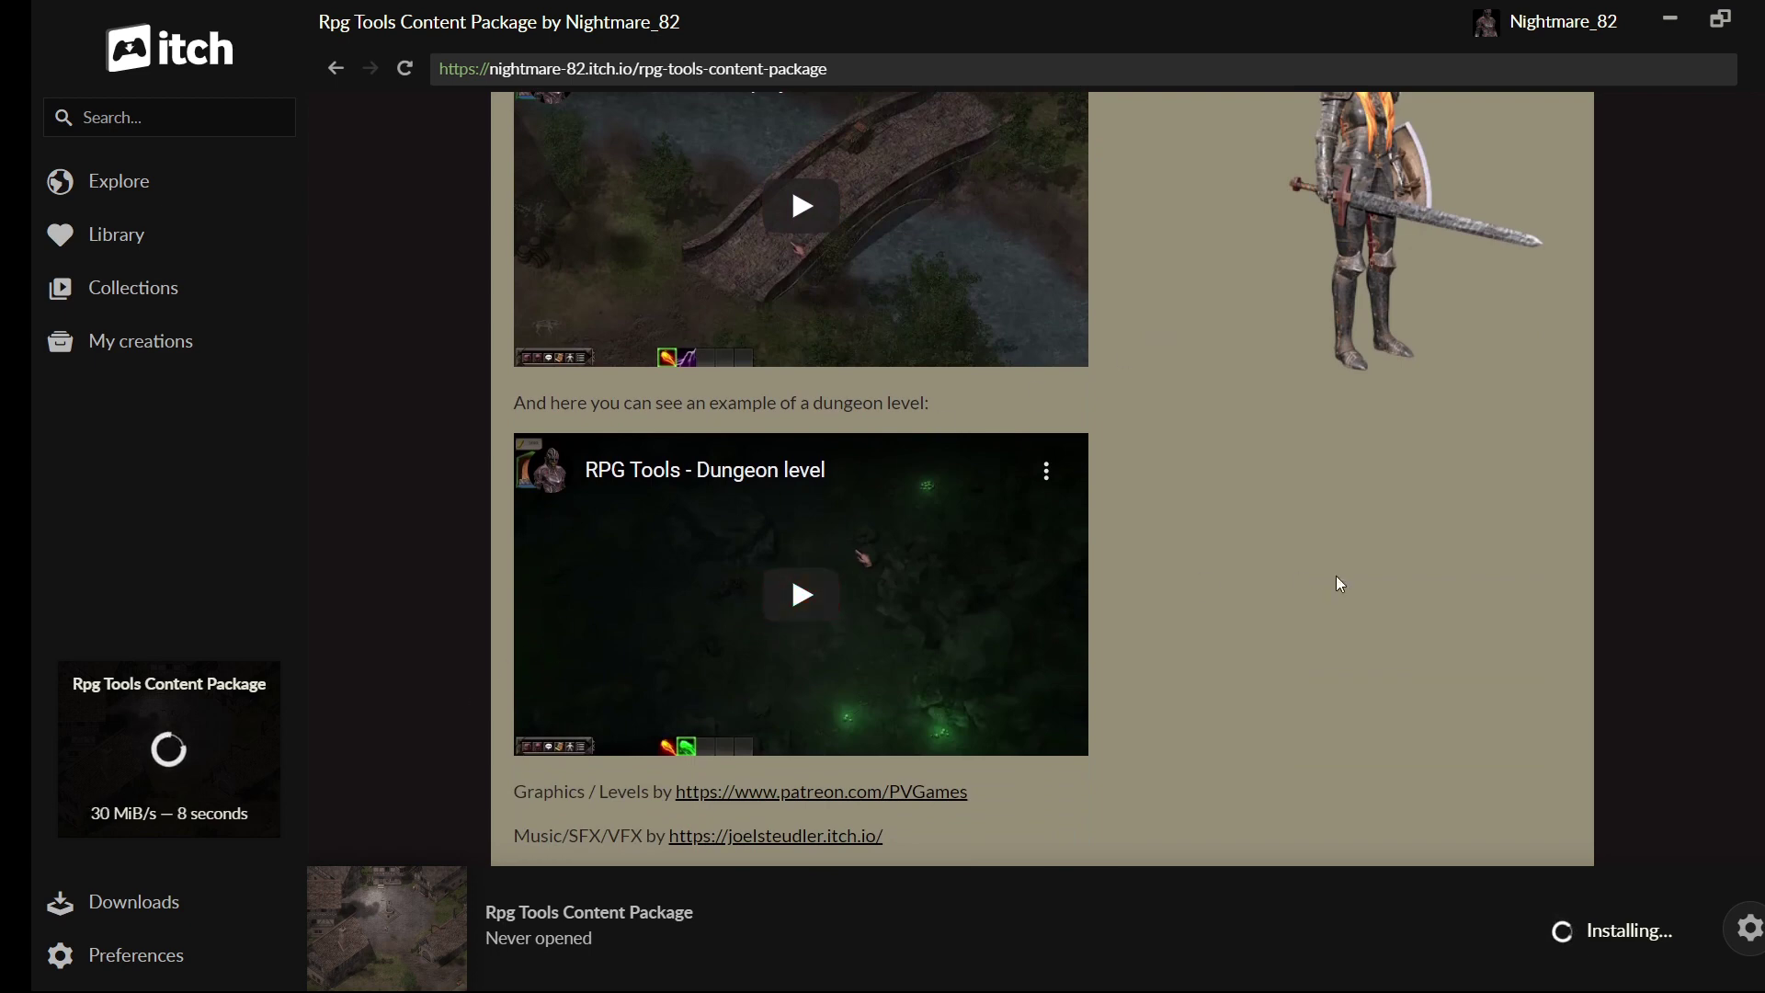
scroll(1339, 582, "down", 1)
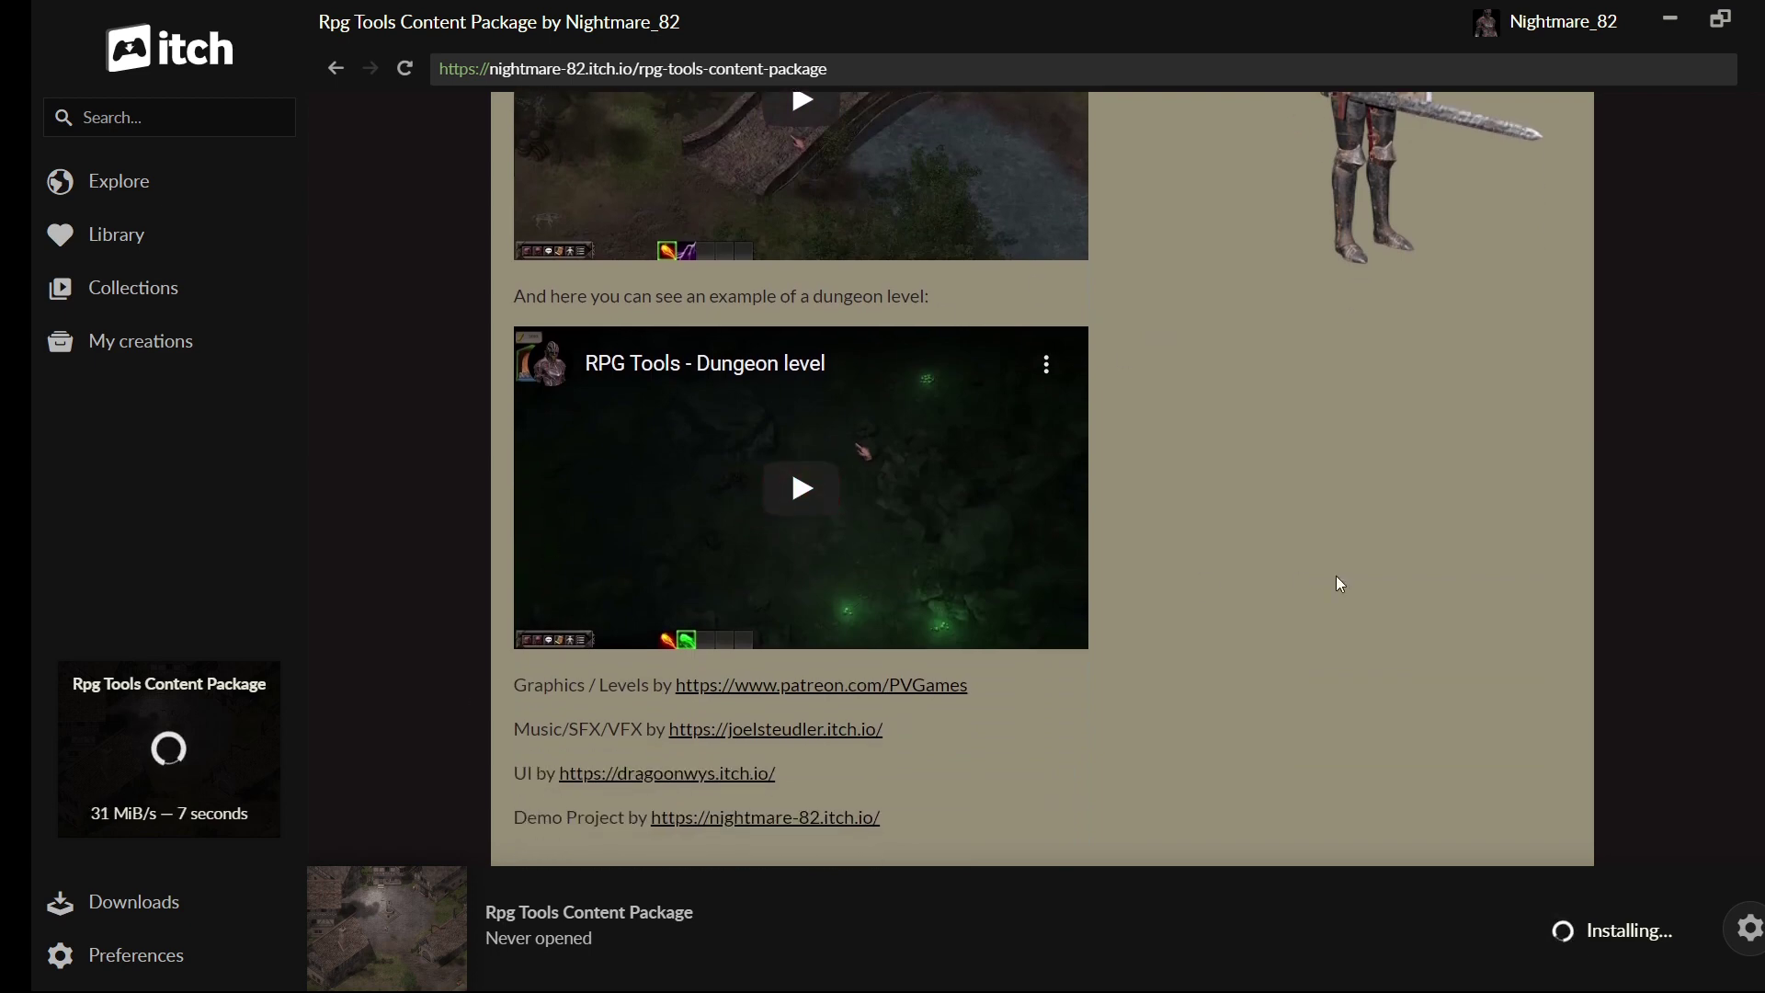
scroll(1339, 583, "up", 4)
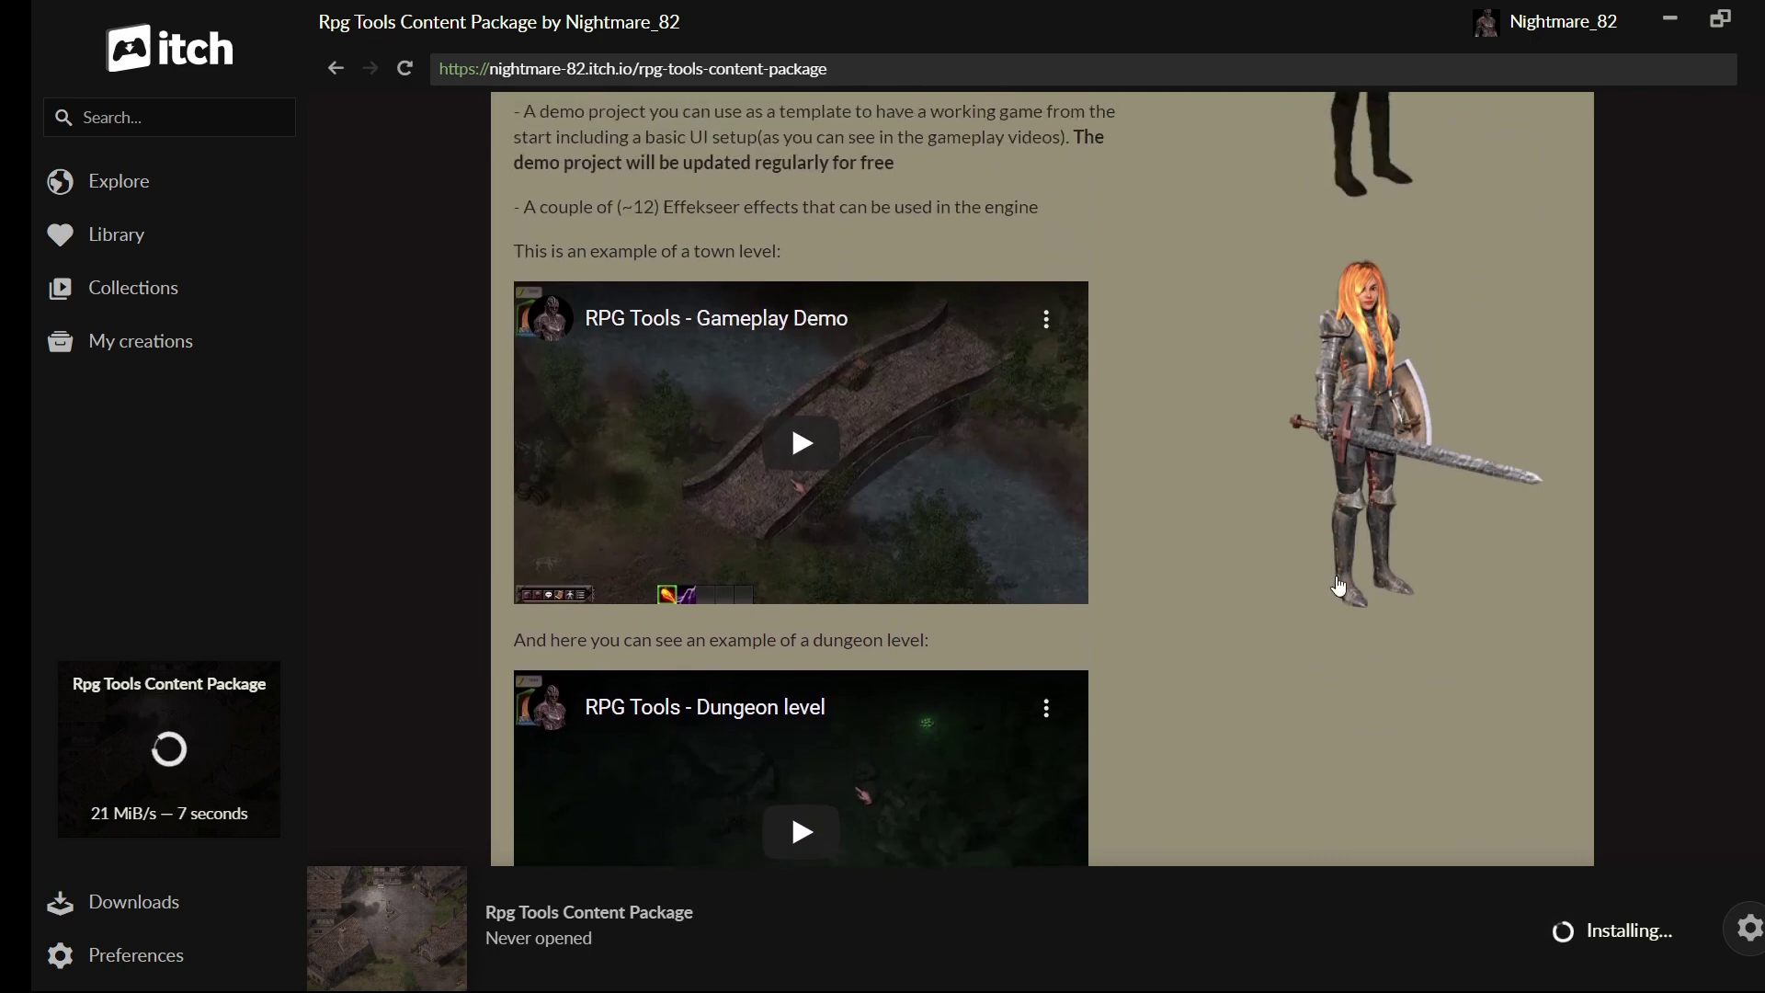
scroll(1338, 583, "up", 3)
scroll(1359, 413, "up", 1)
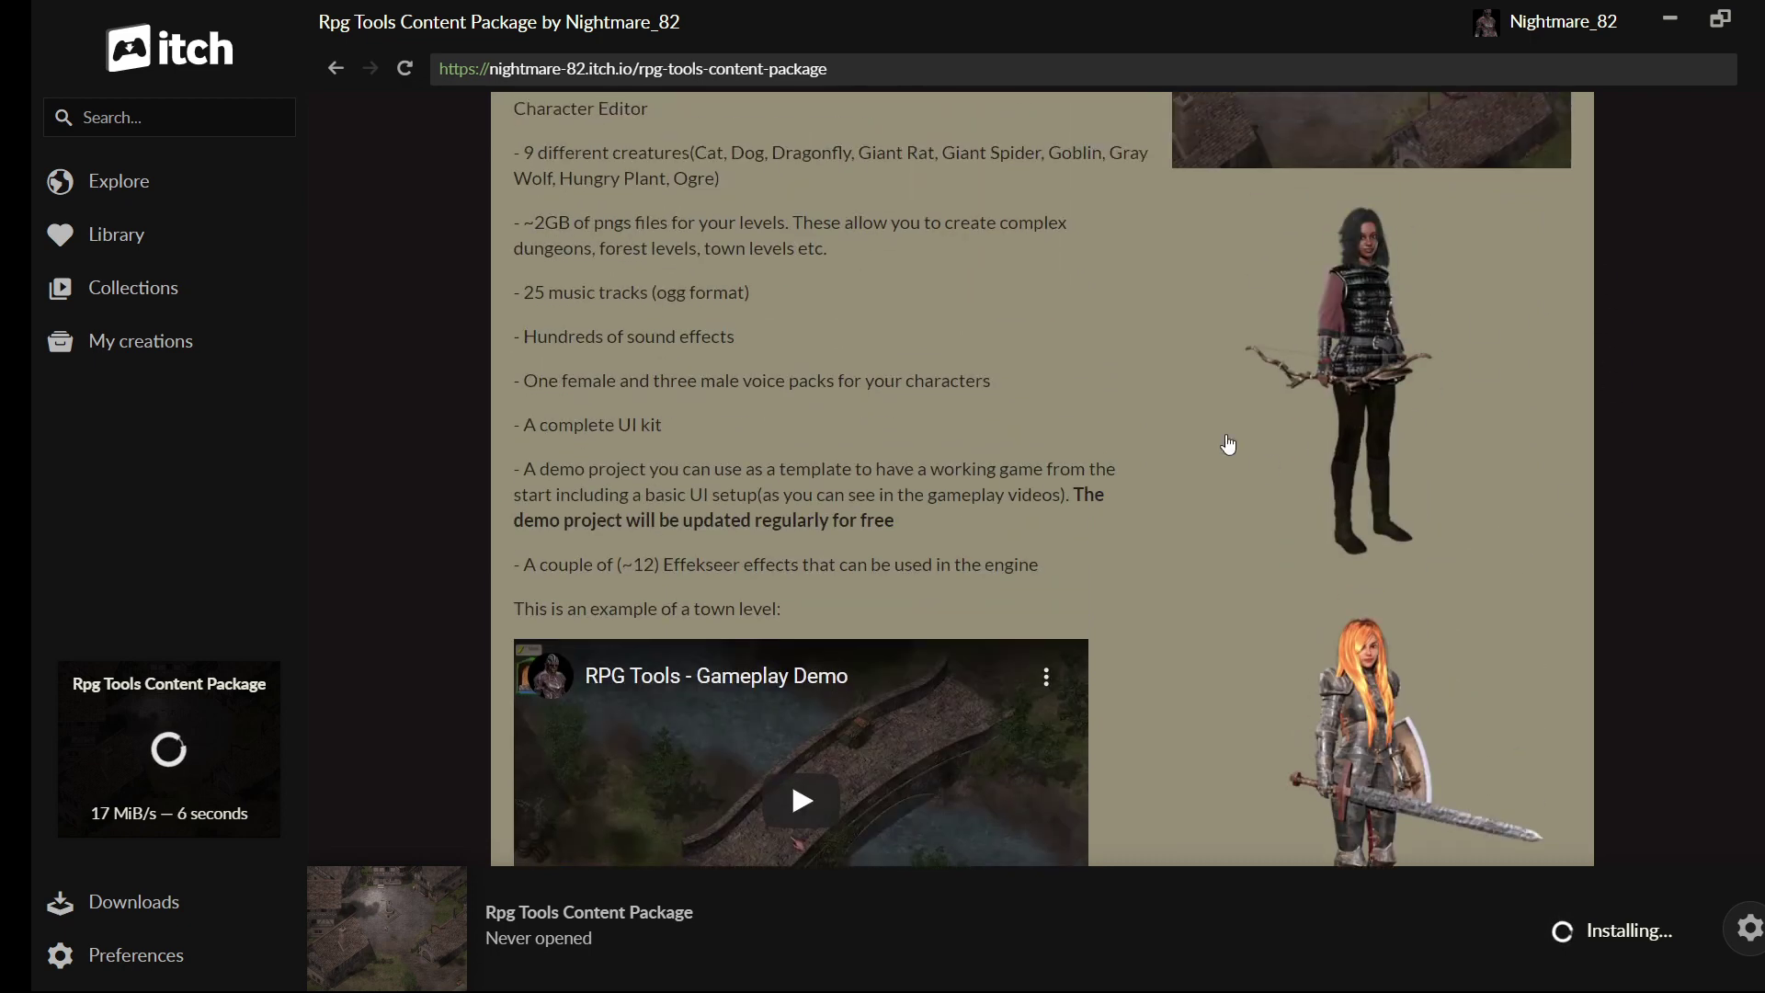
scroll(1298, 570, "down", 2)
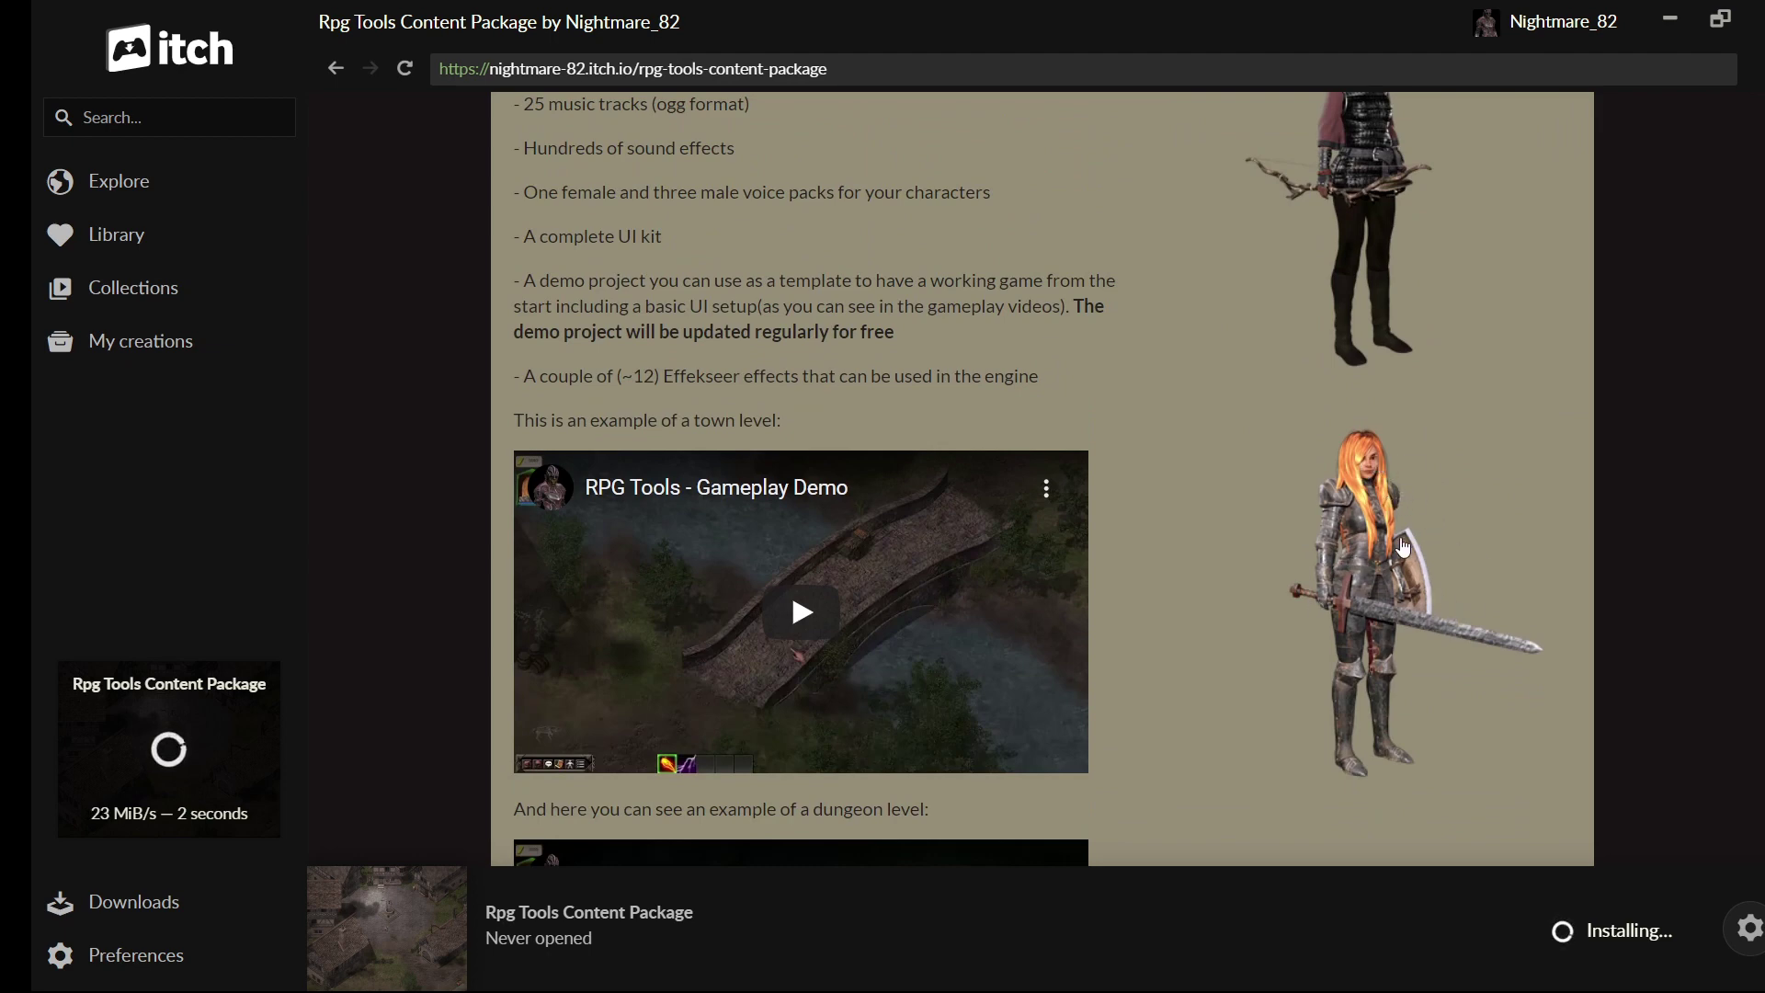
scroll(1442, 504, "up", 1)
scroll(1442, 504, "up", 3)
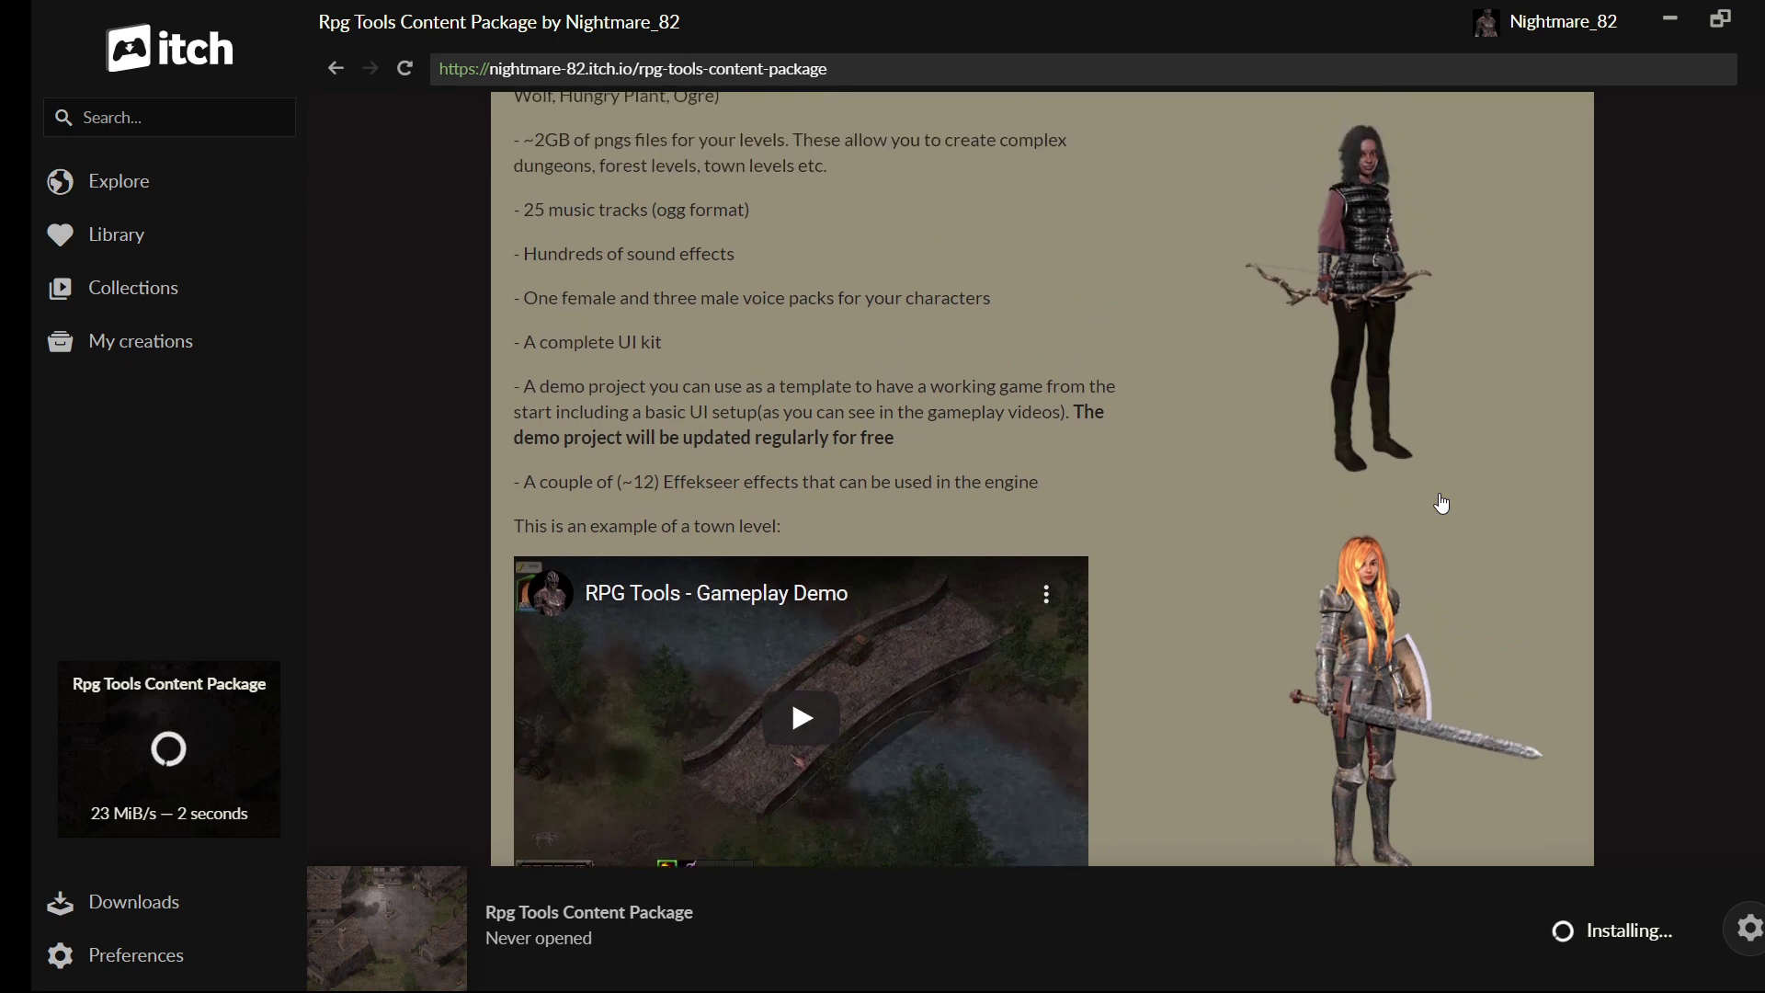
scroll(1442, 504, "up", 1)
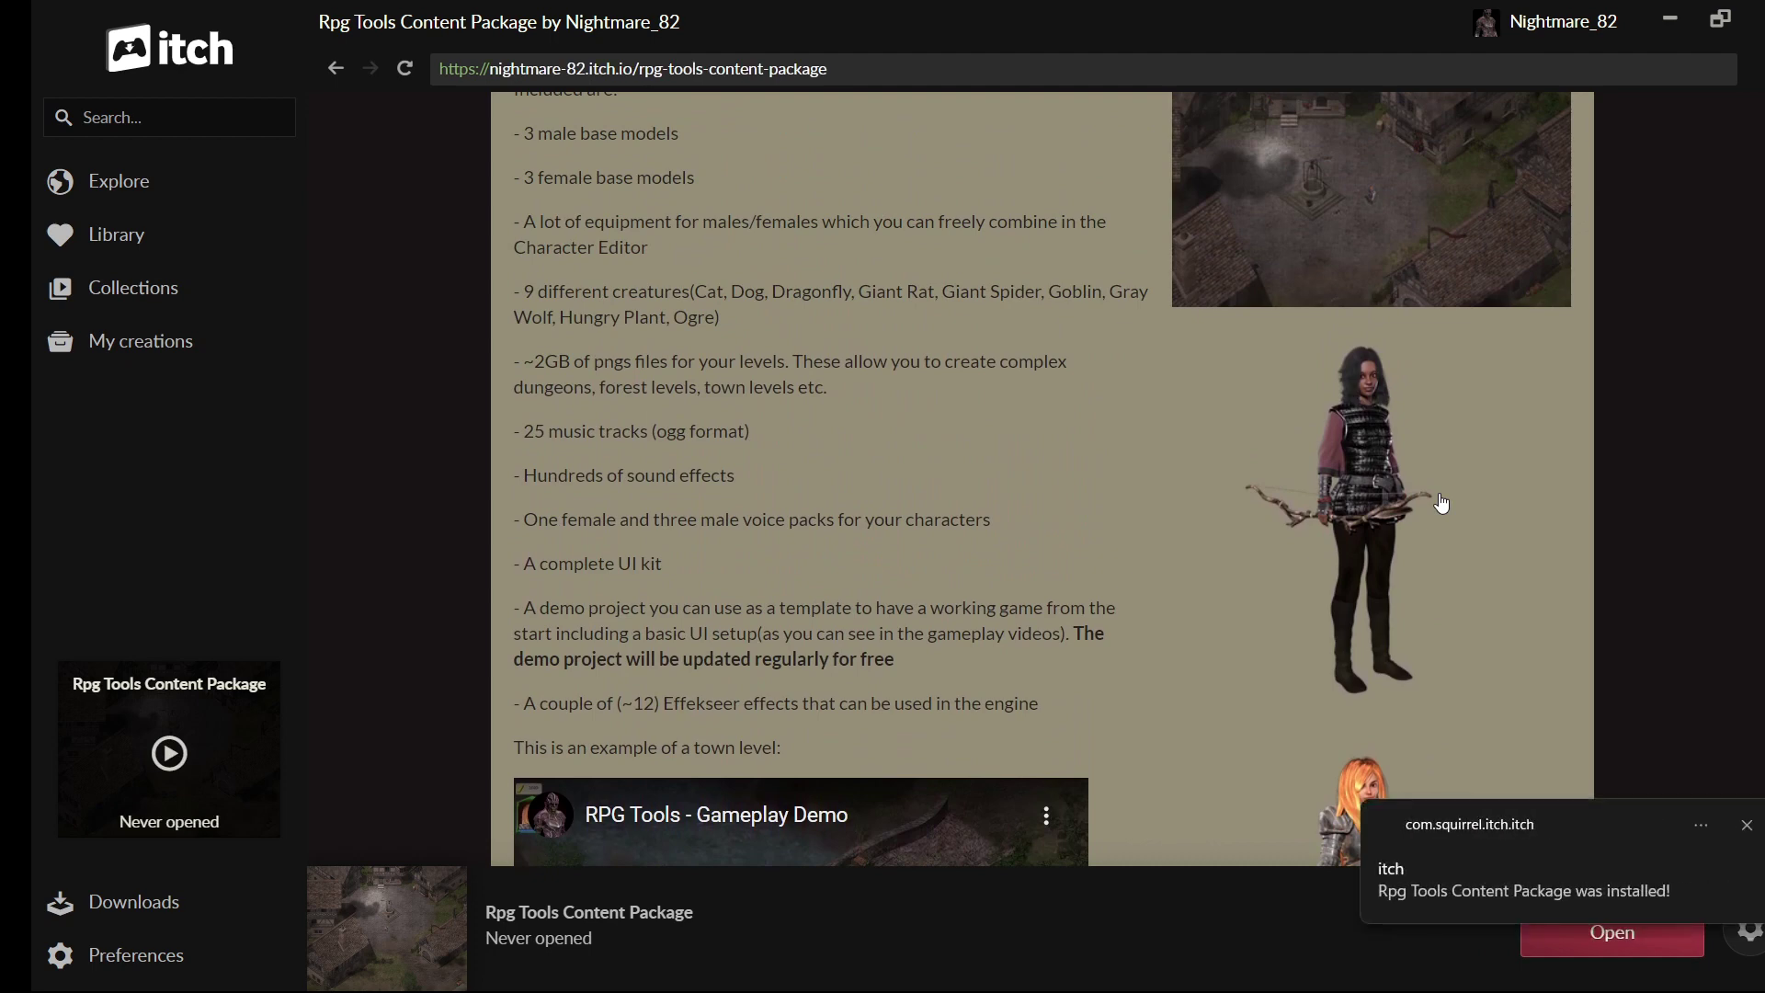
scroll(1442, 504, "down", 1)
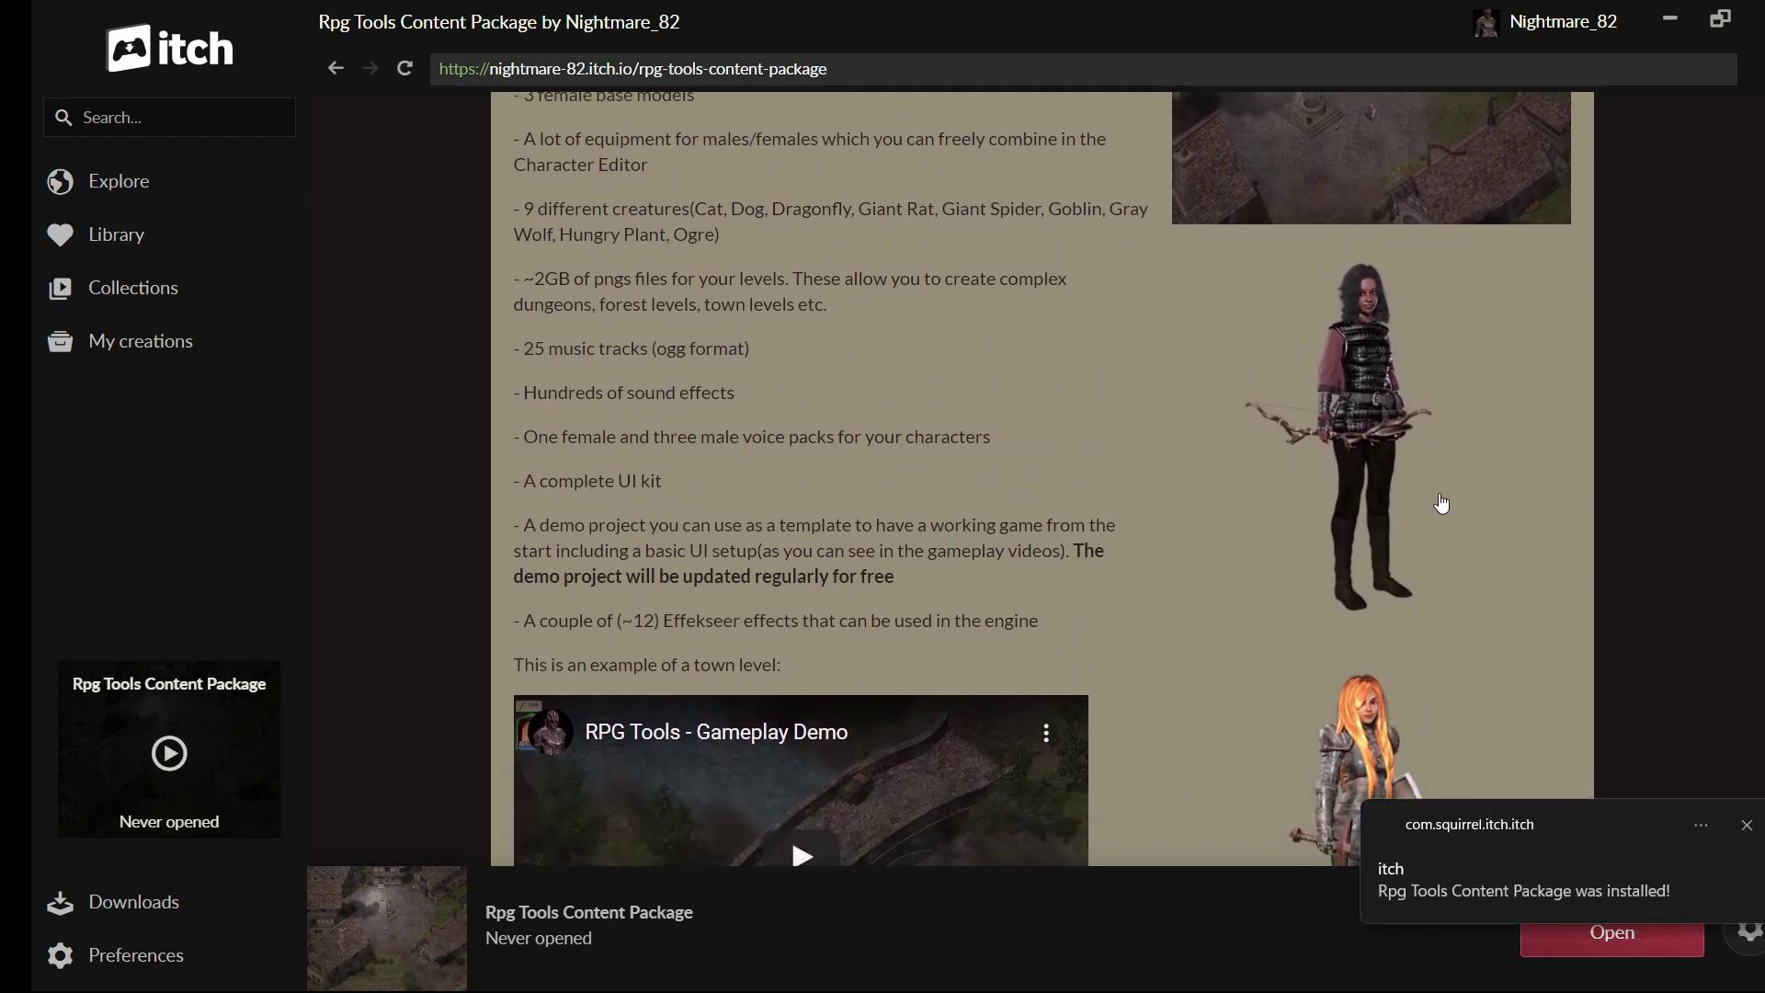
Step: Dismiss the installation notification and launch RpgTools.exe from the installed Rpg Tools Content Package
left_click(1749, 828)
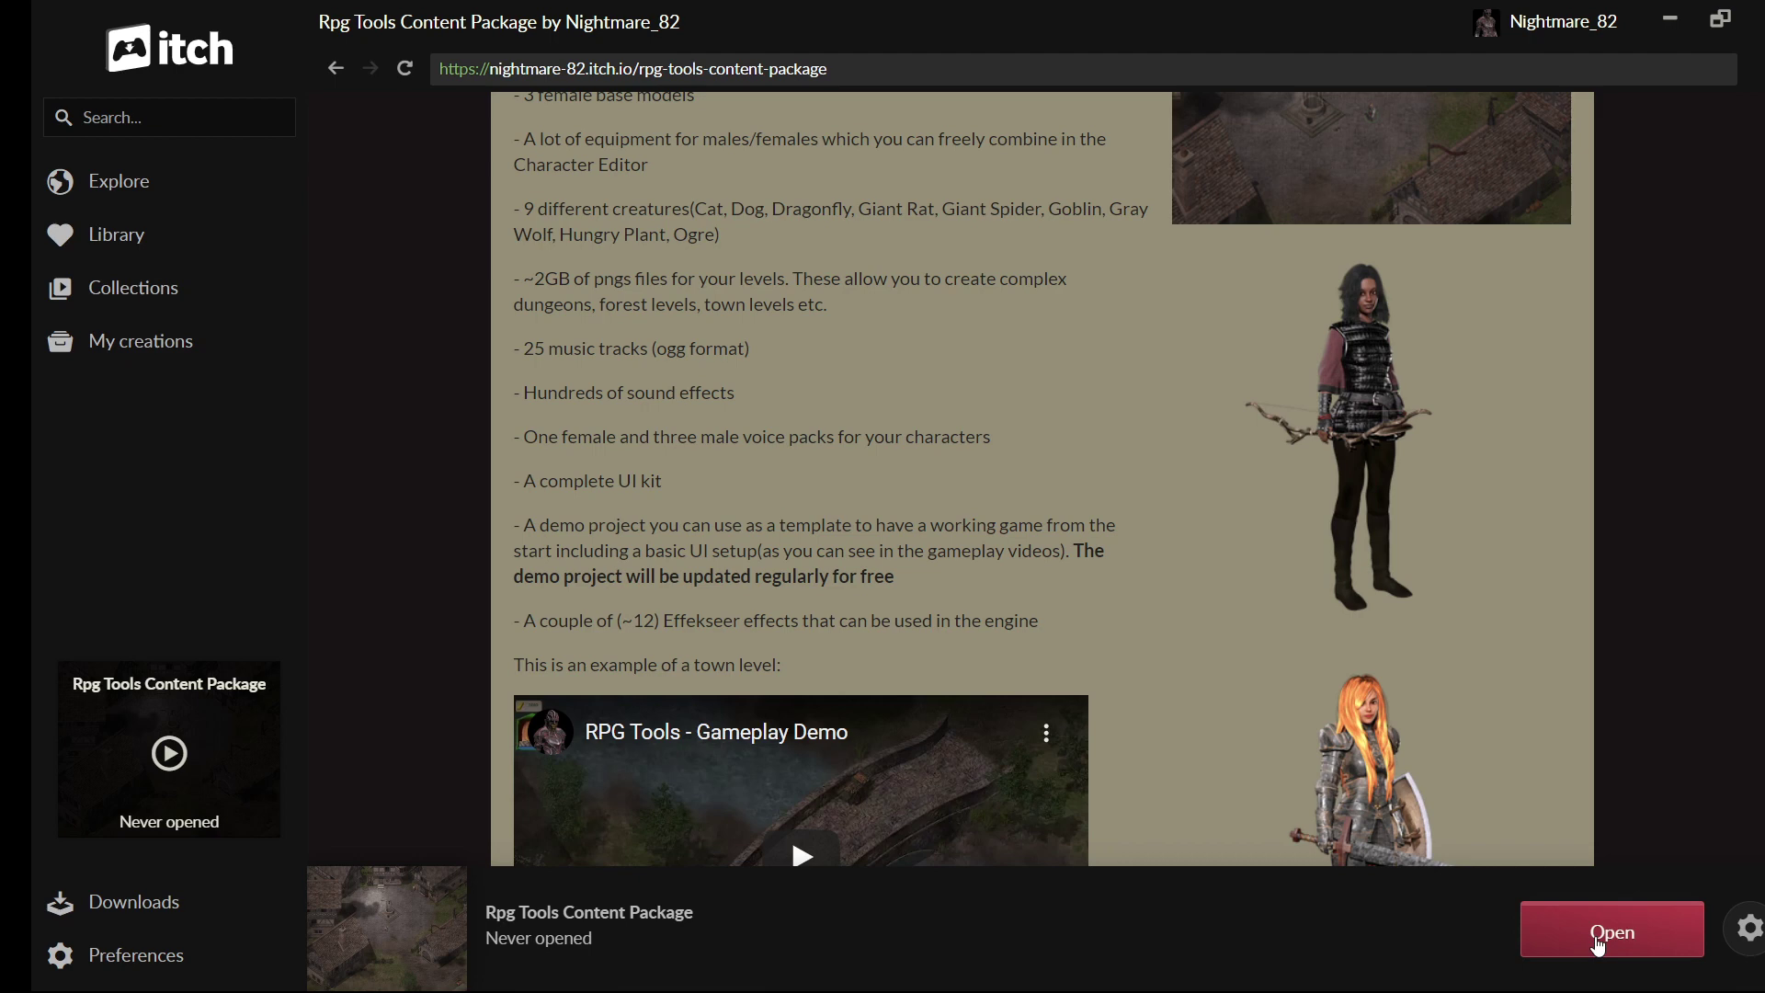
left_click(1599, 945)
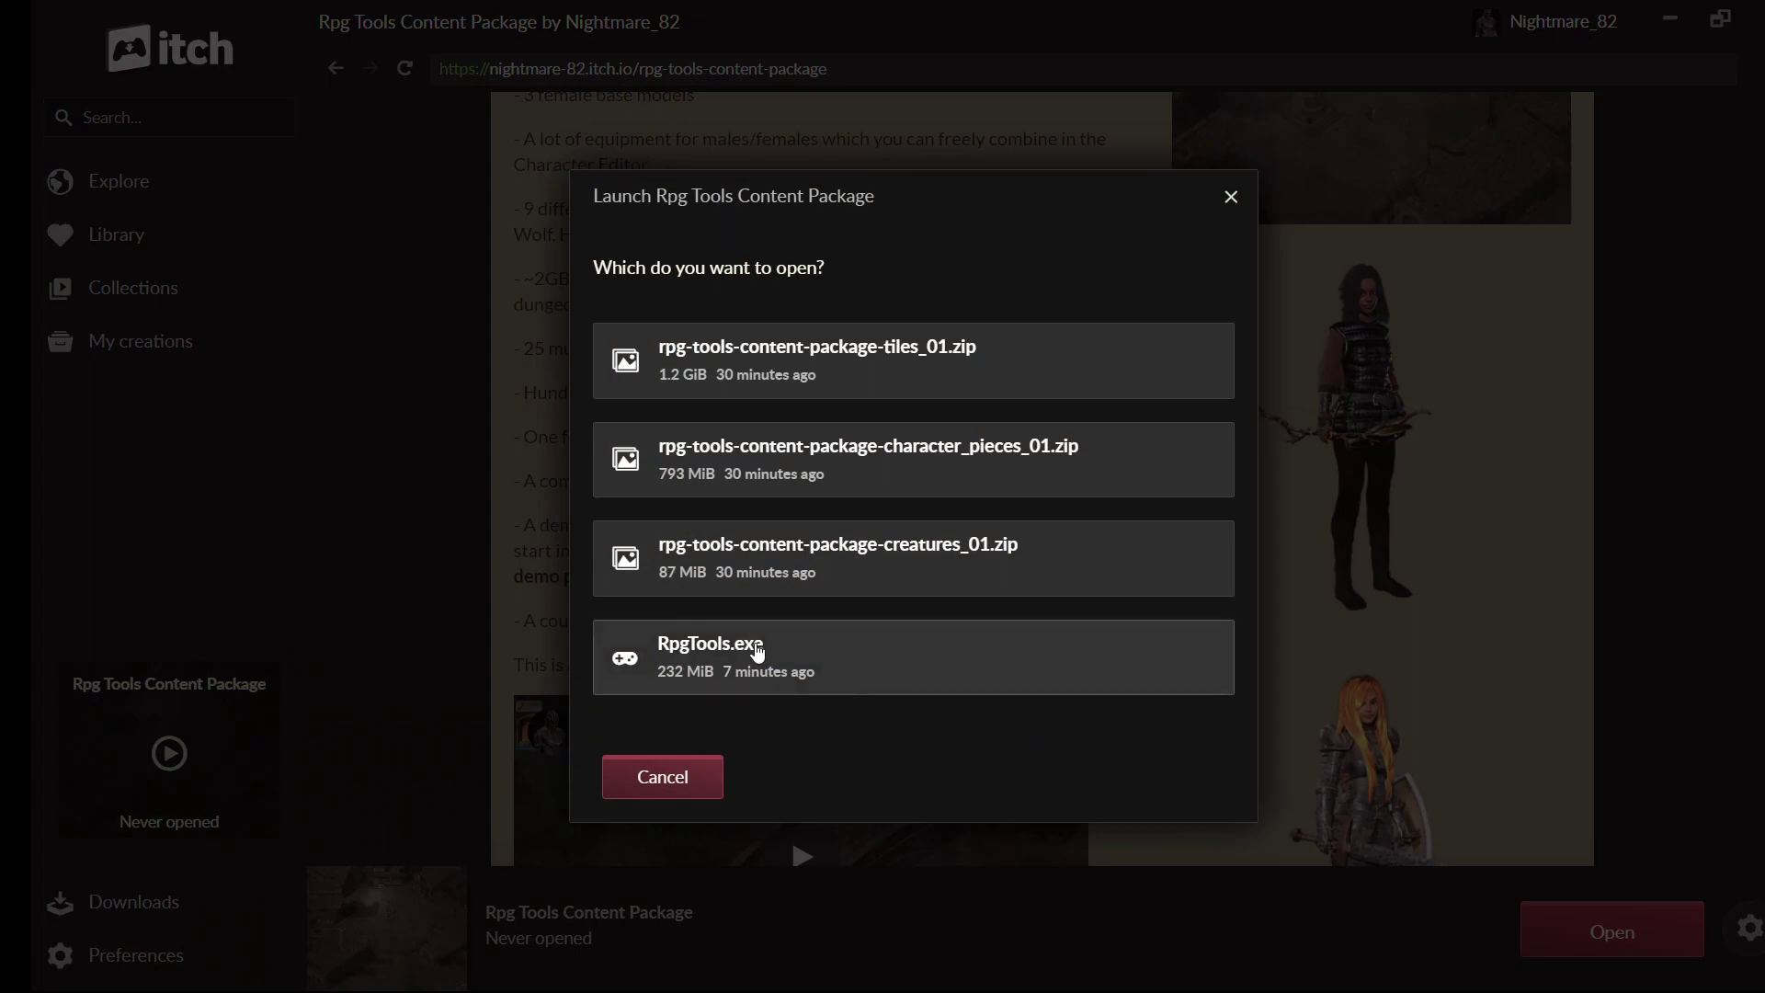
left_click(753, 653)
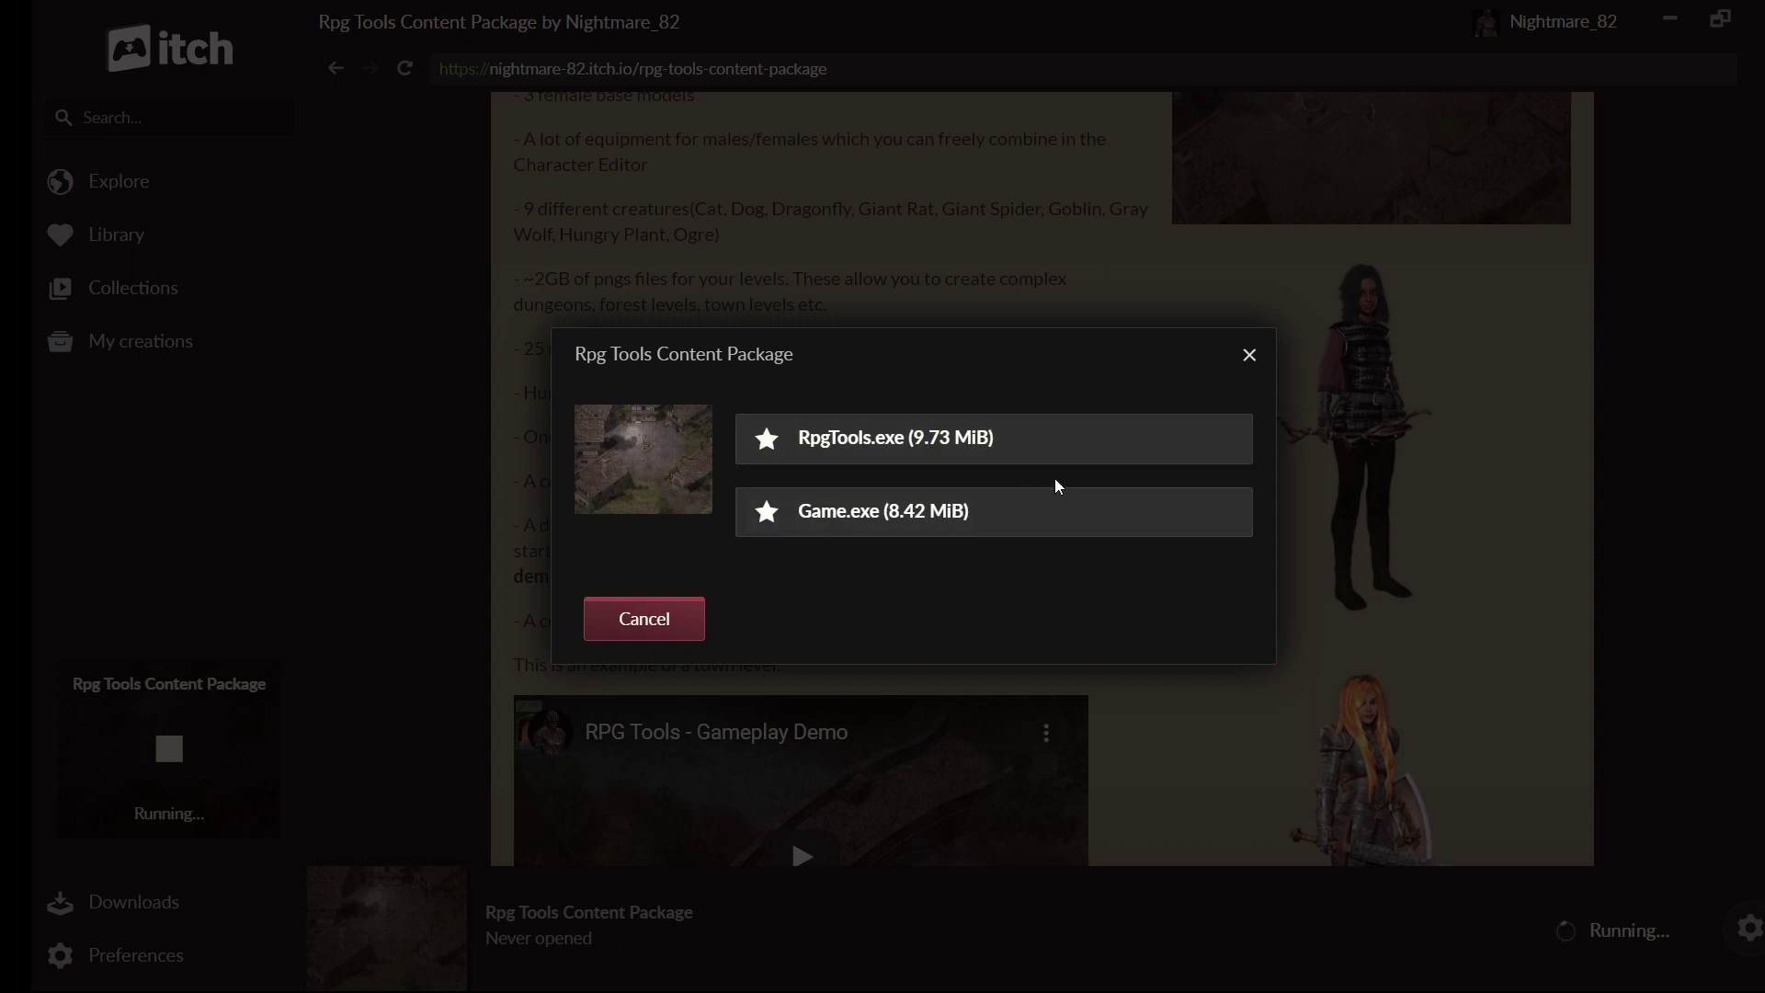
left_click(846, 440)
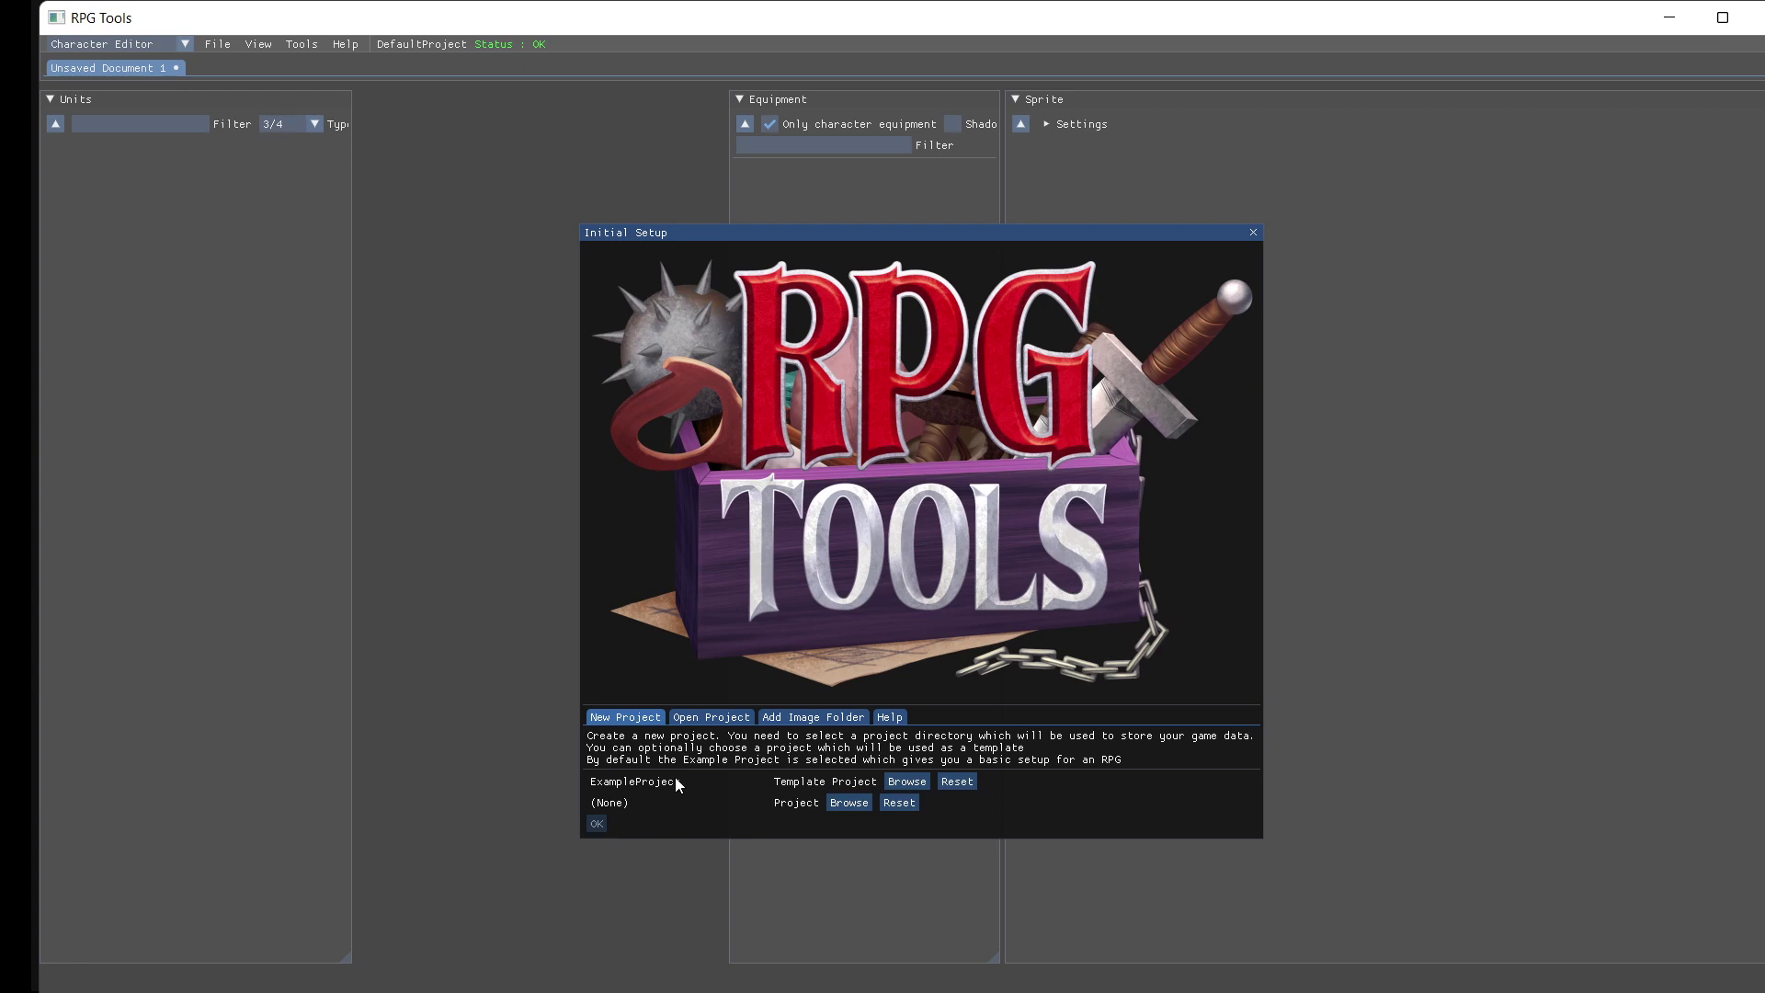
Step: Create a new project based on ExampleProject, stored in a new folder named AwesomeGame_01 inside RpgToolsPackage
left_click(838, 802)
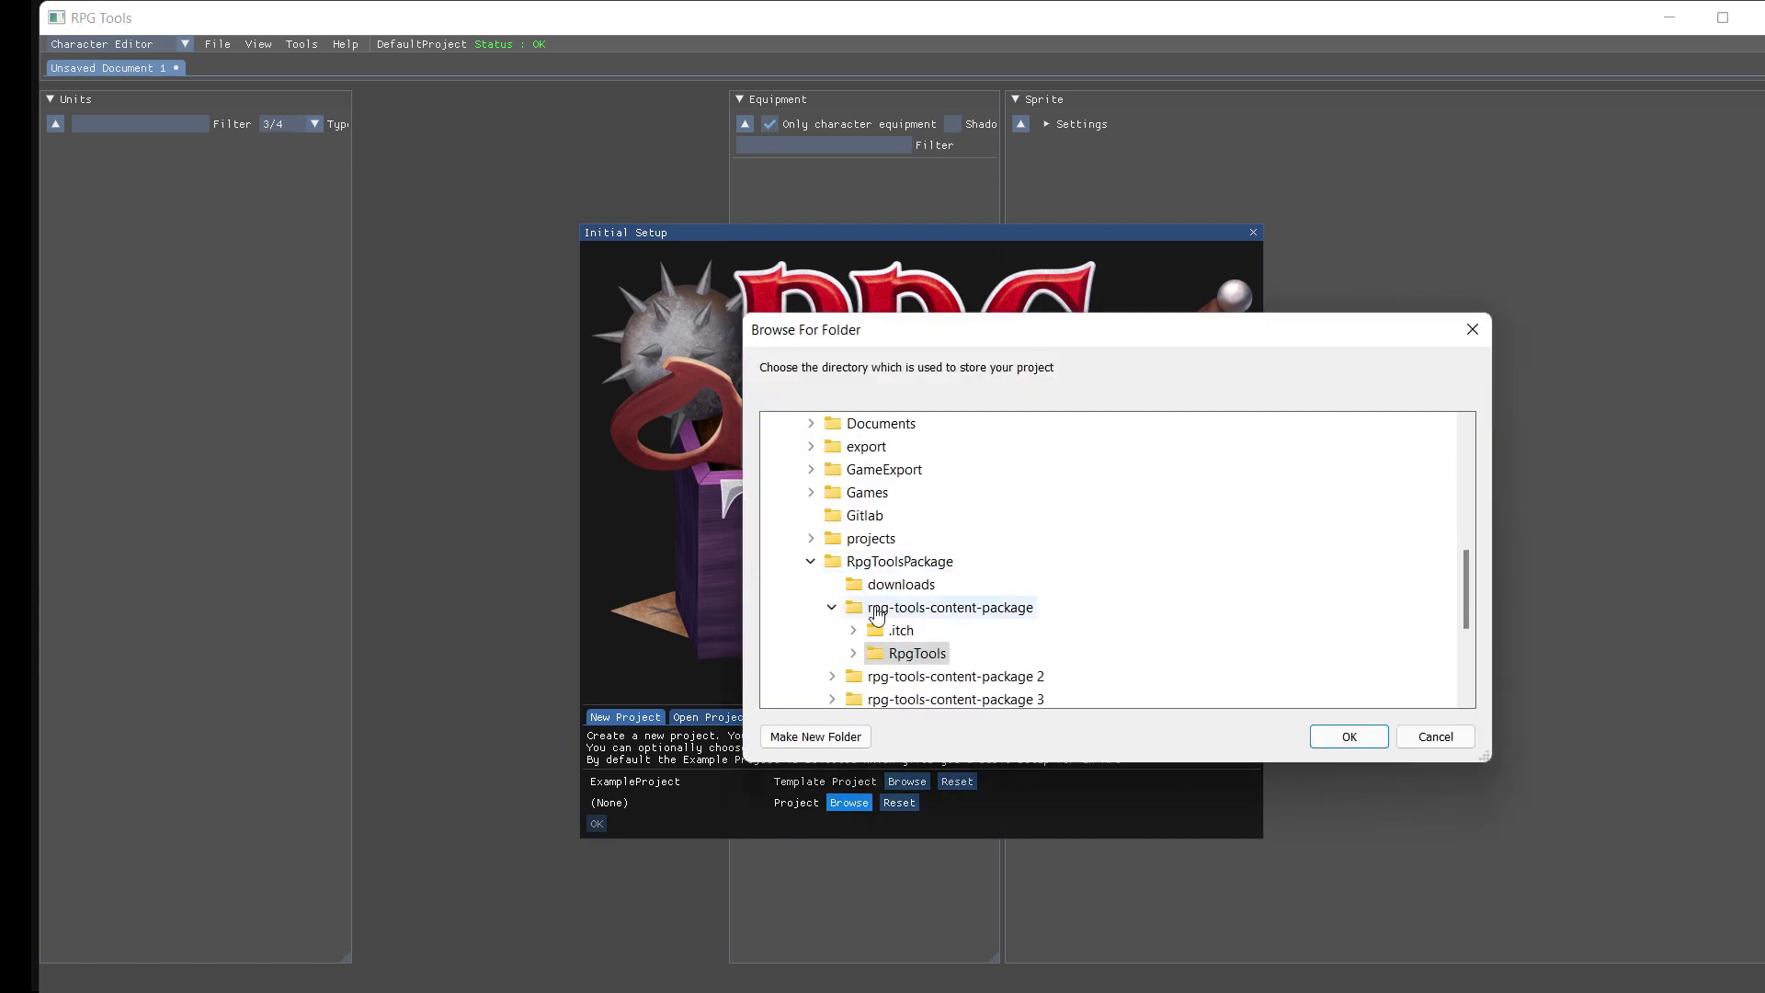
left_click(833, 609)
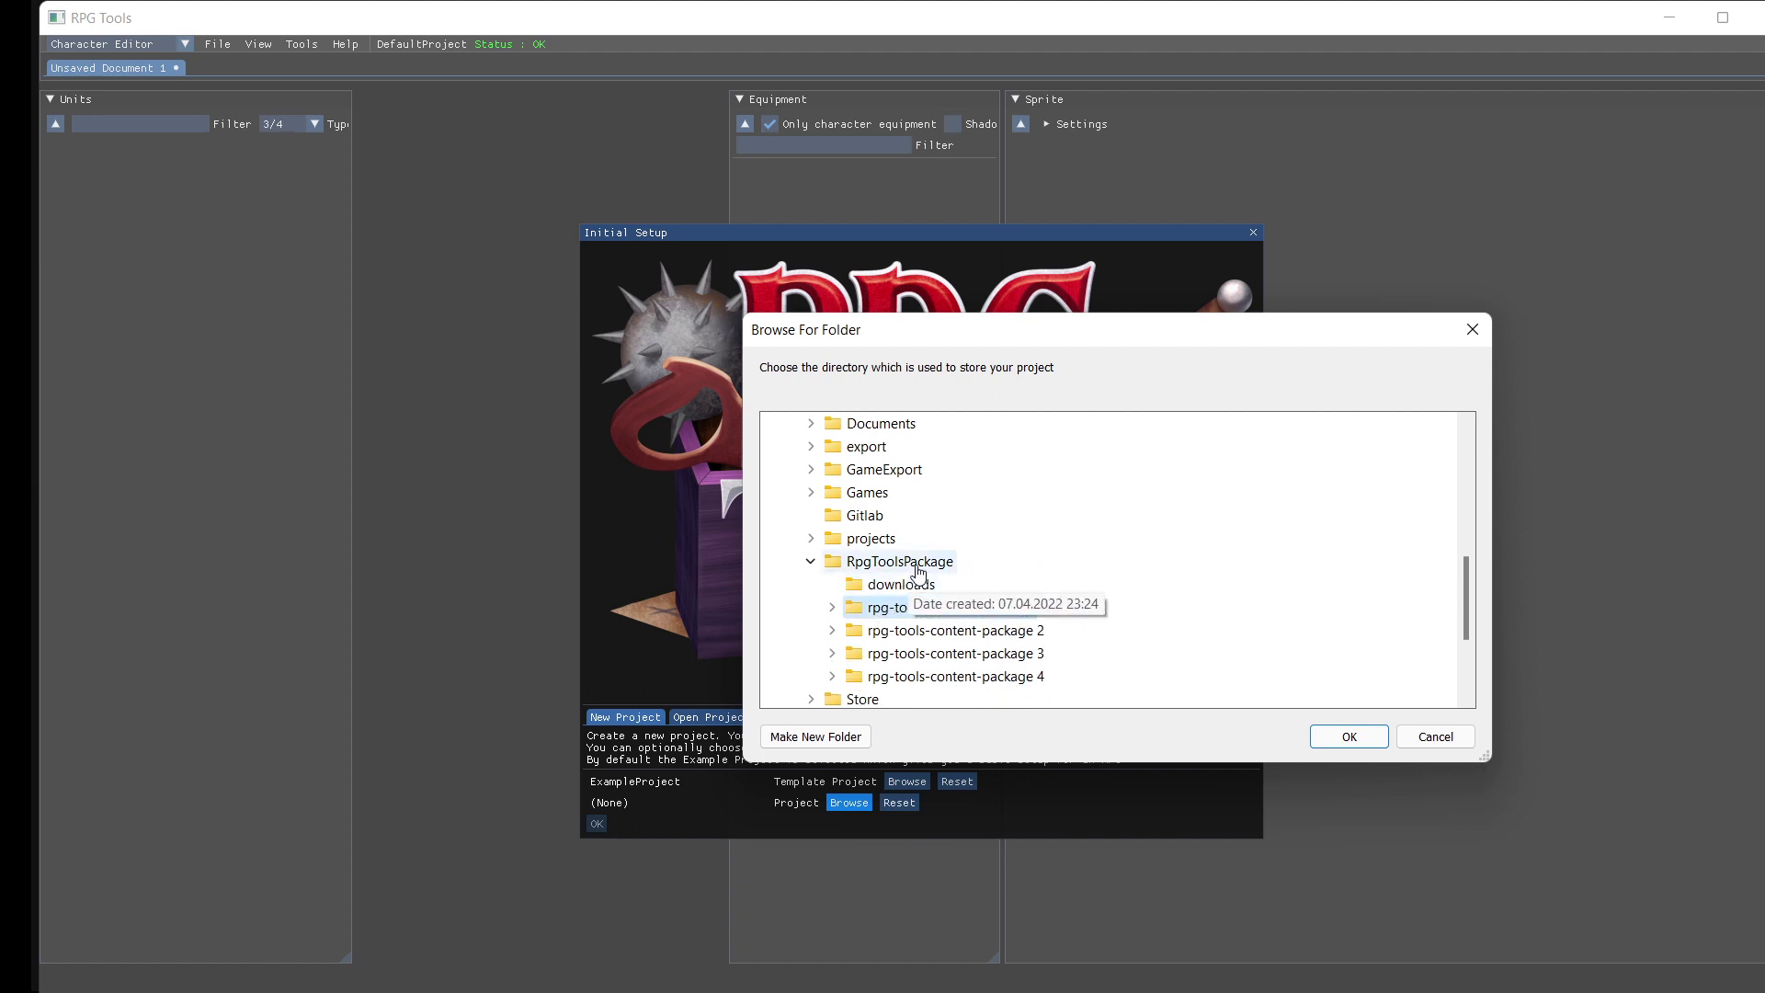
left_click(919, 565)
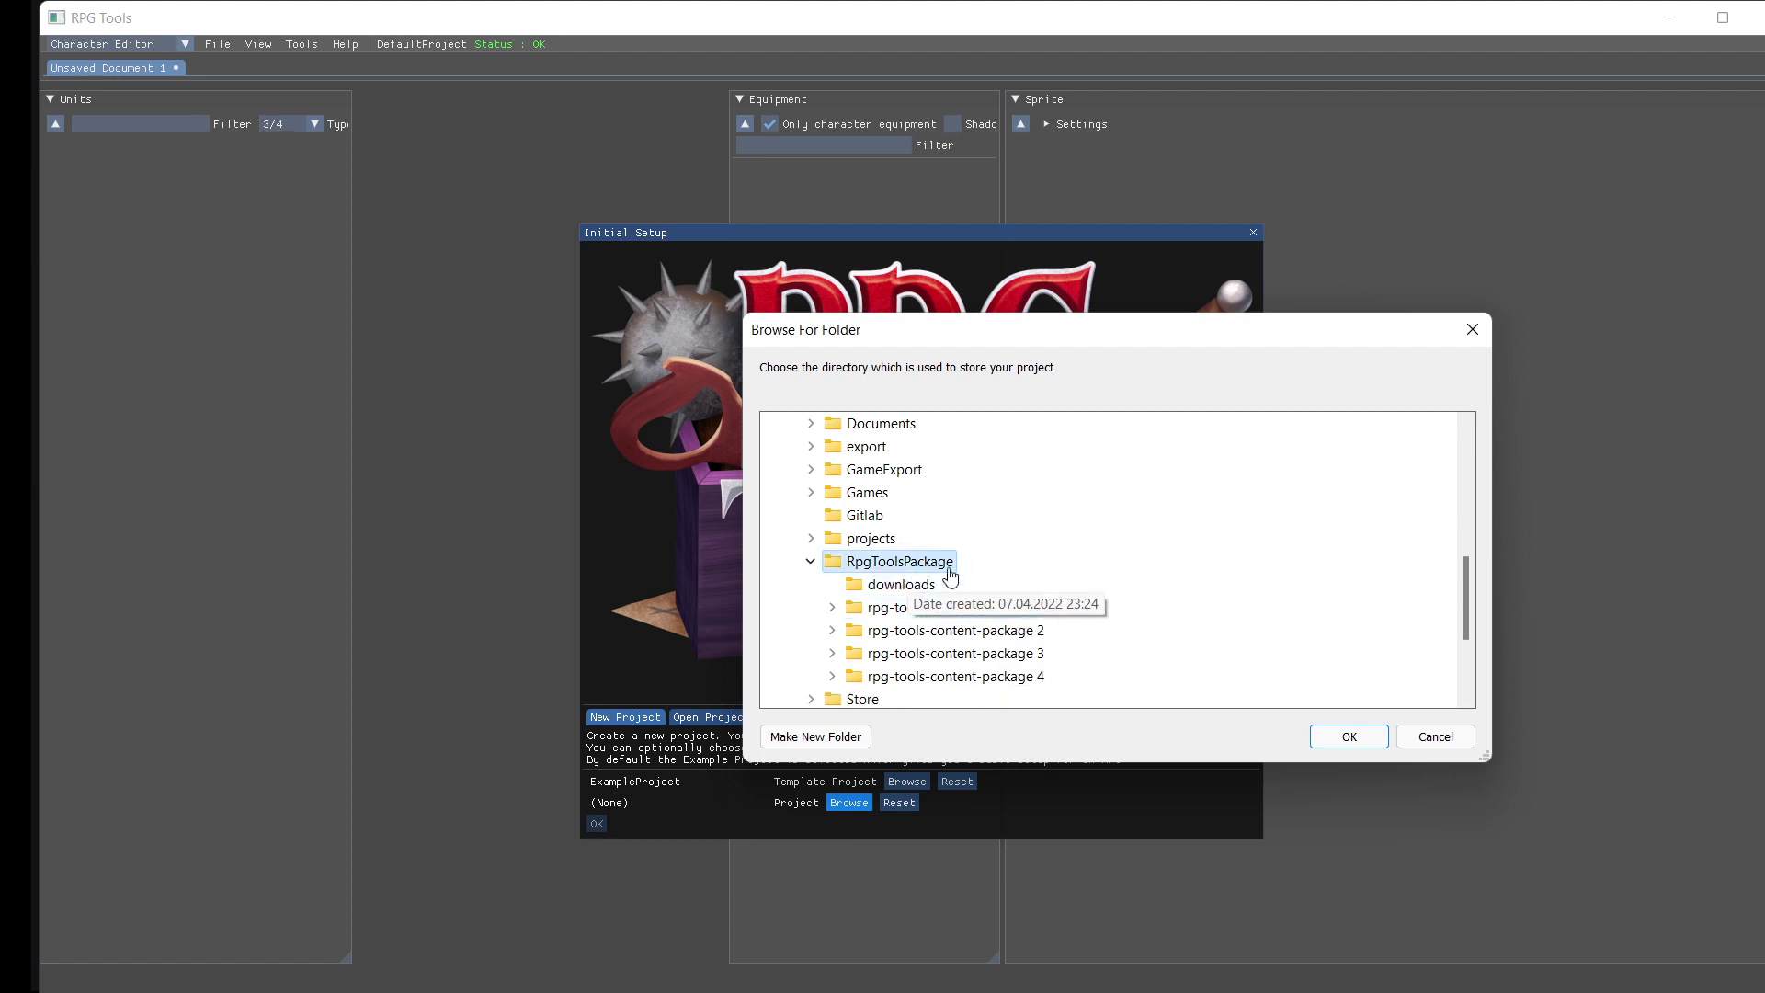
left_click(842, 740)
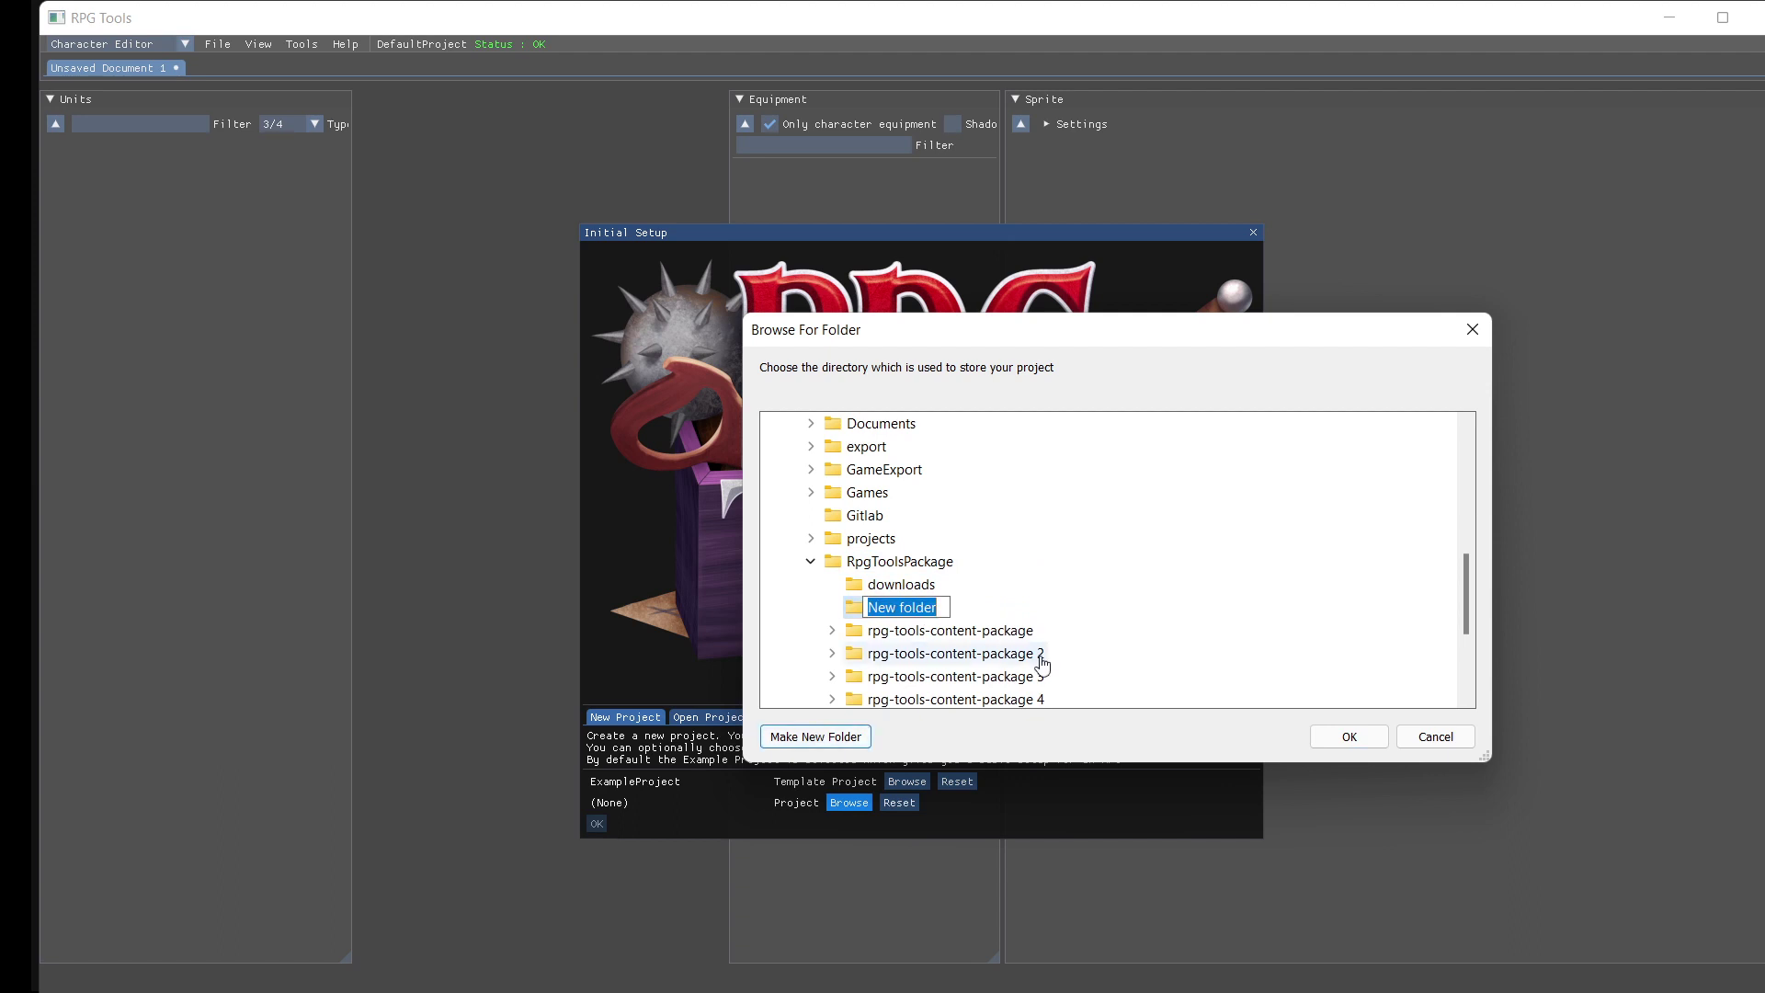
type("AwesomeGame_01")
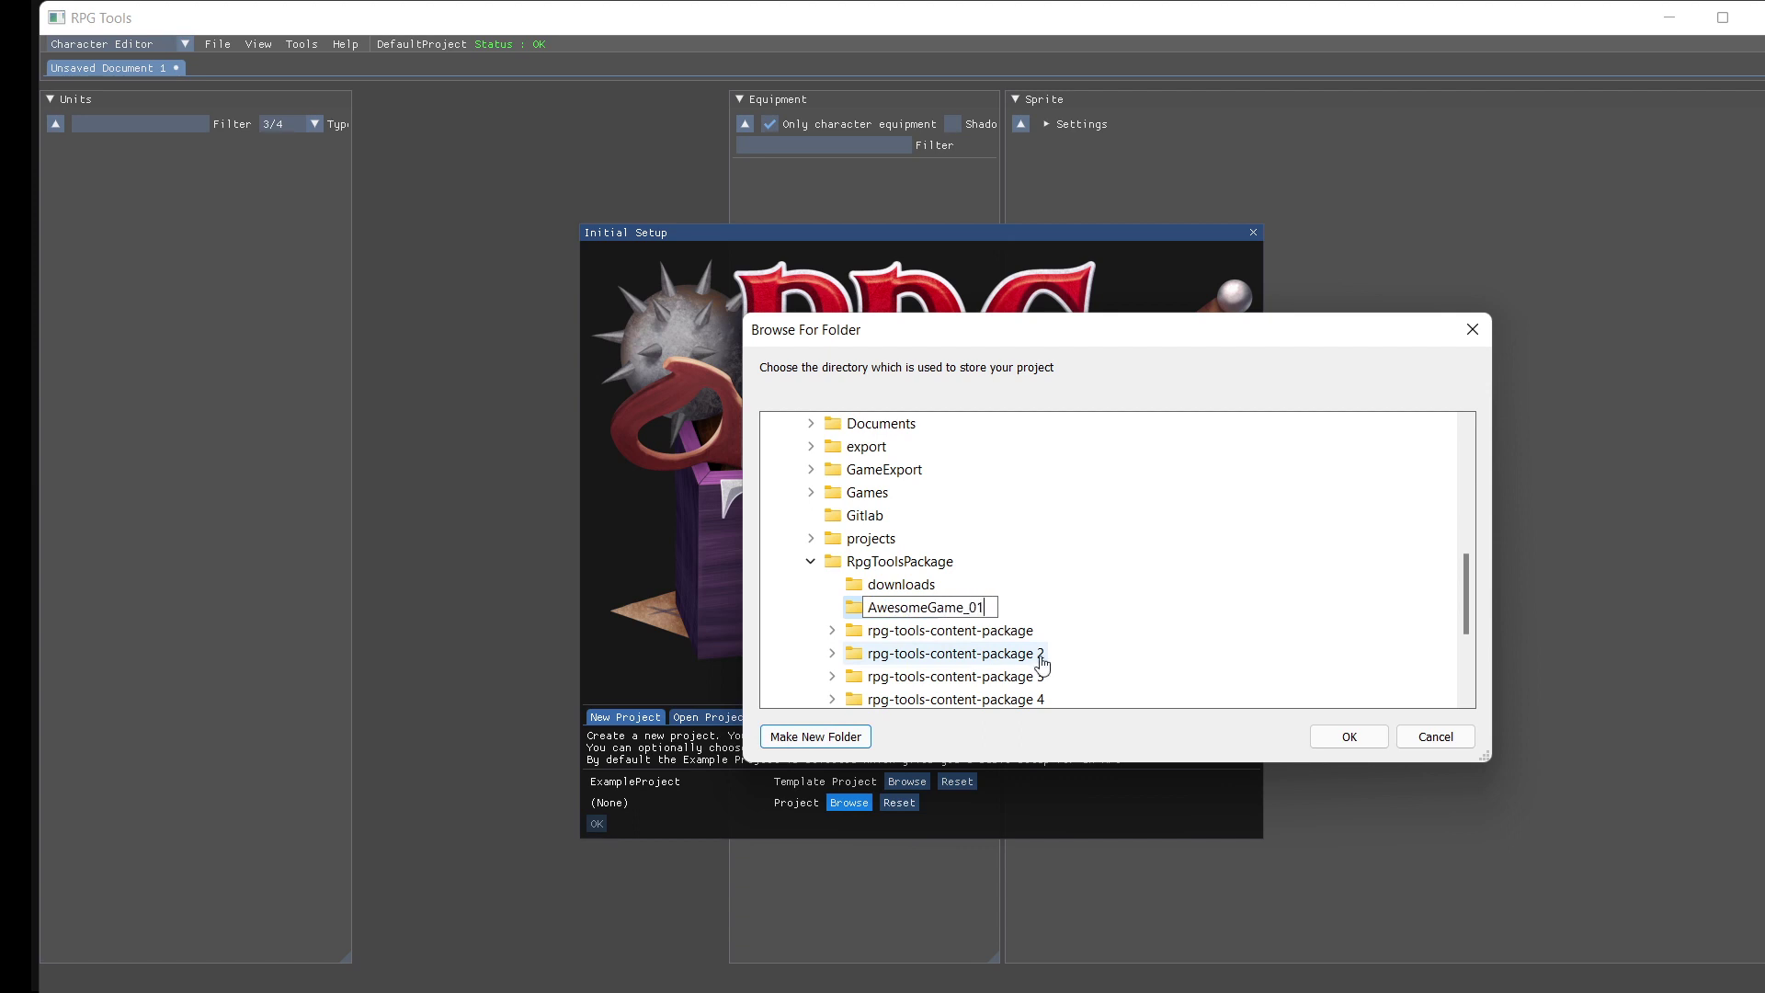
key("Escape")
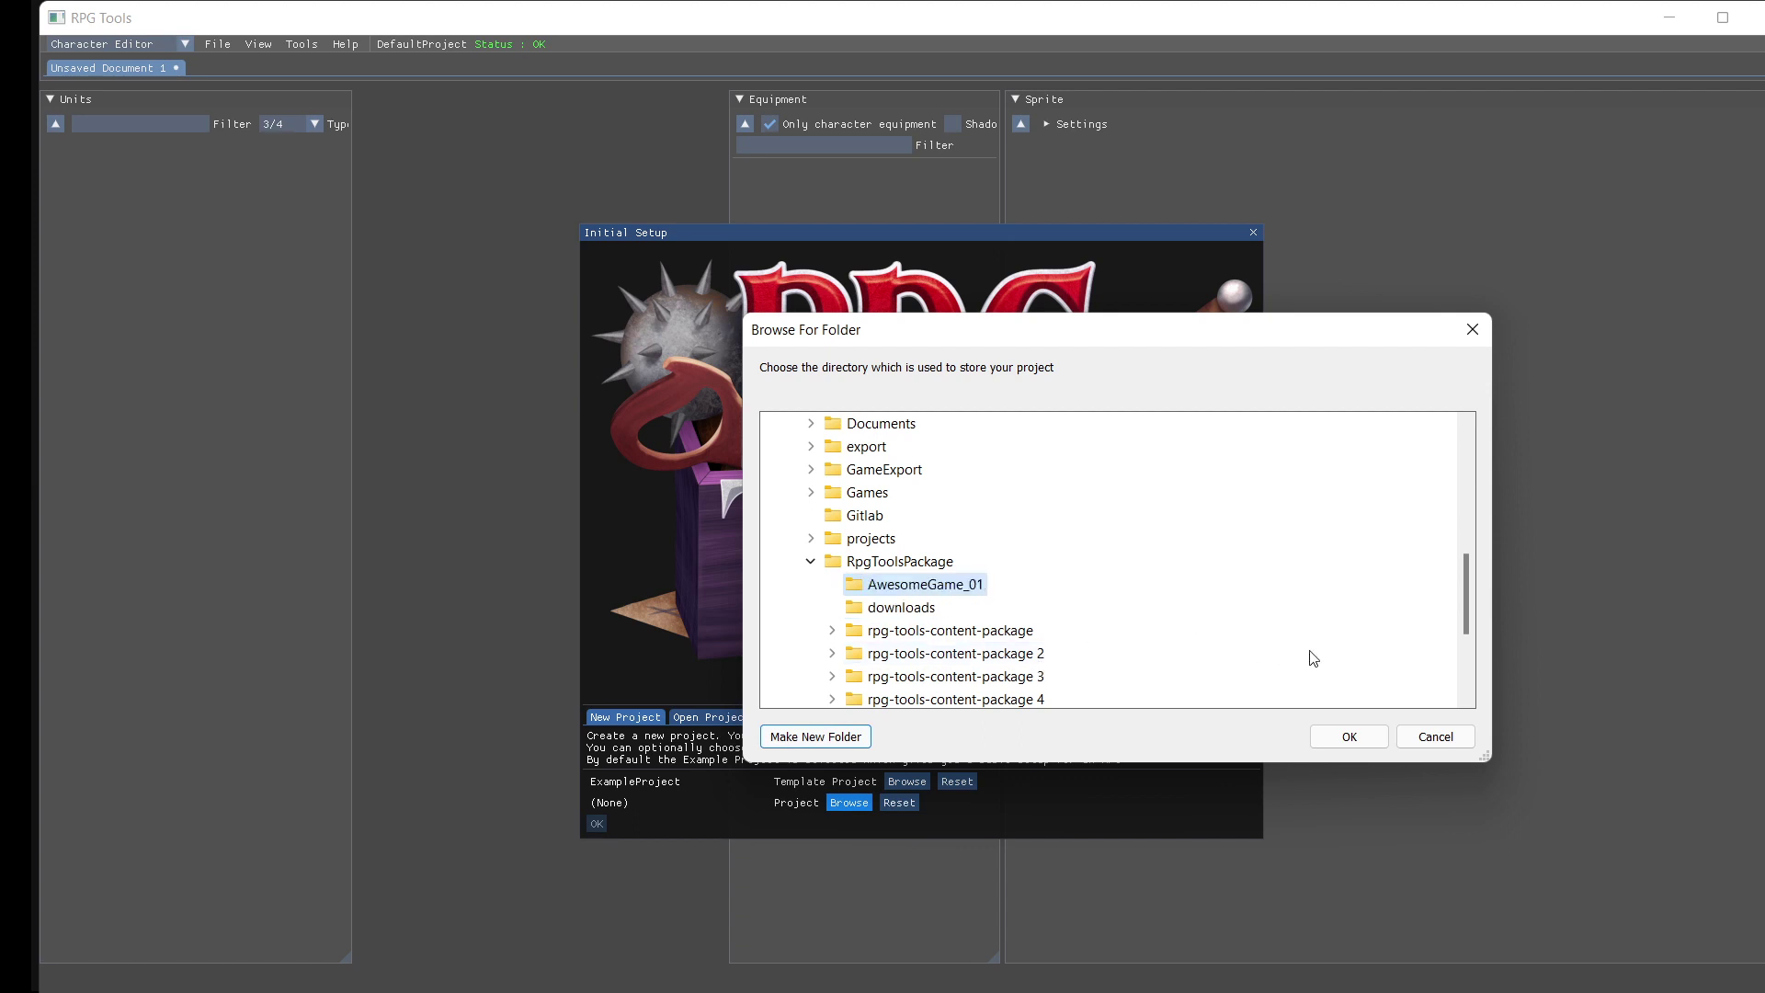
left_click(1352, 734)
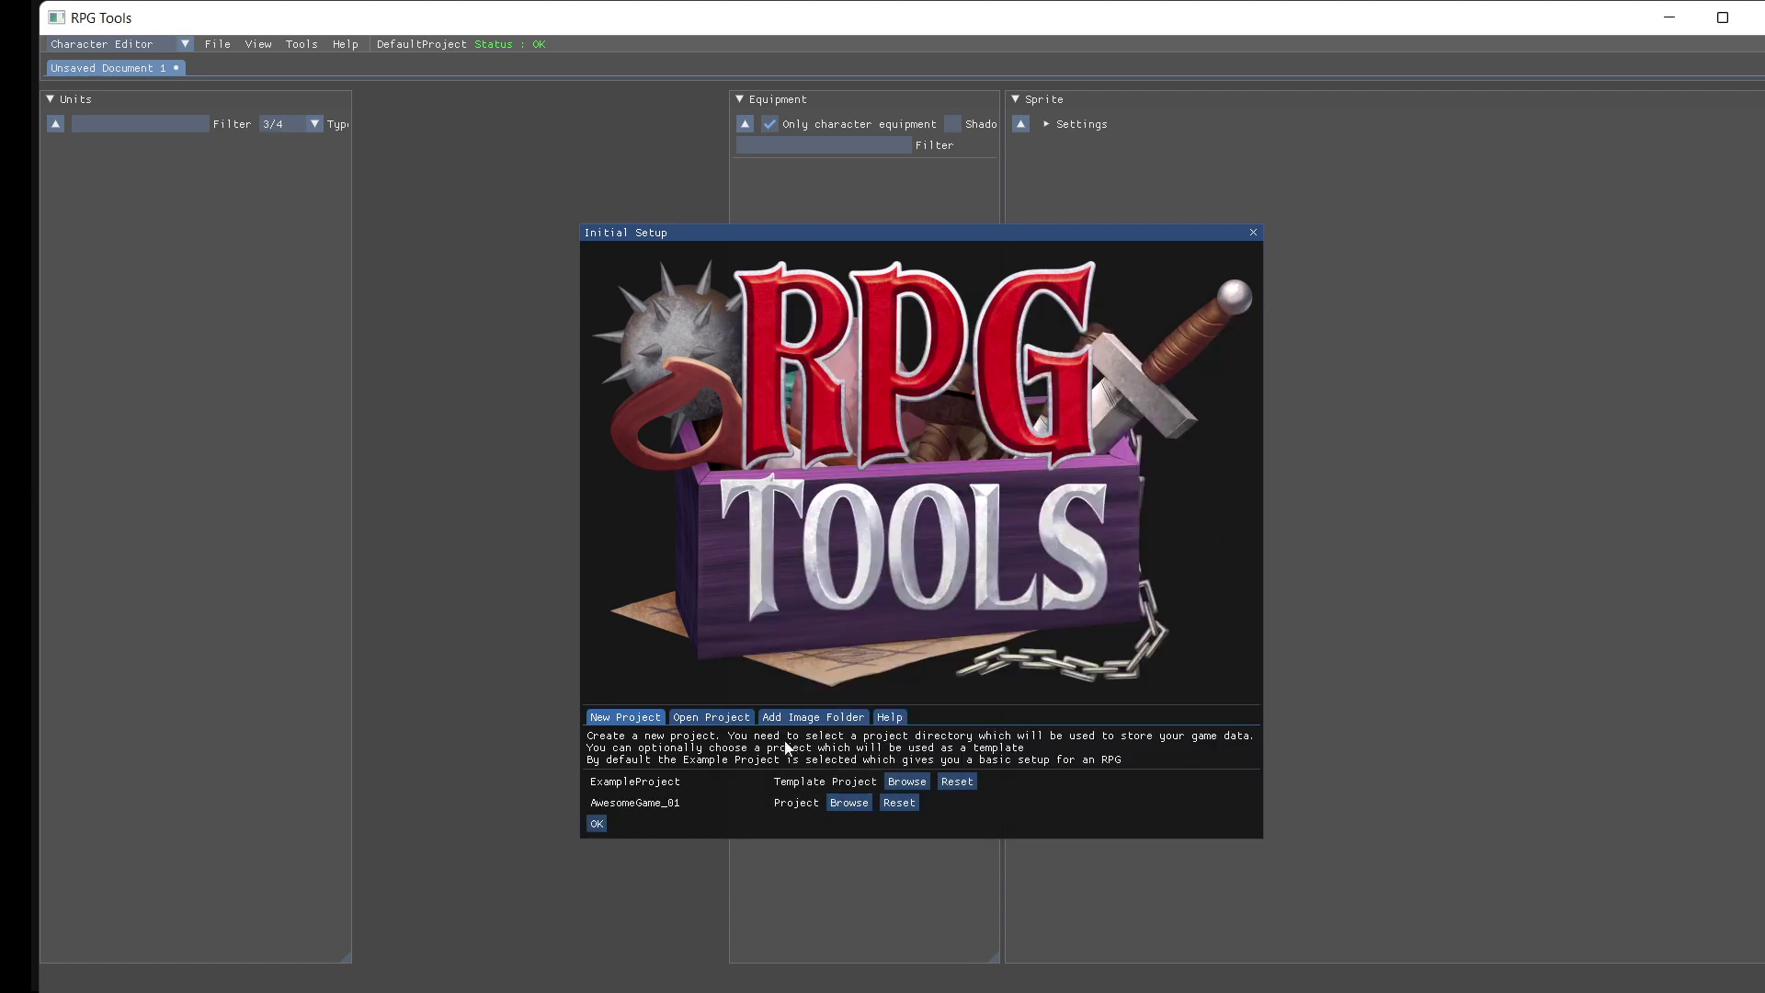
left_click(596, 825)
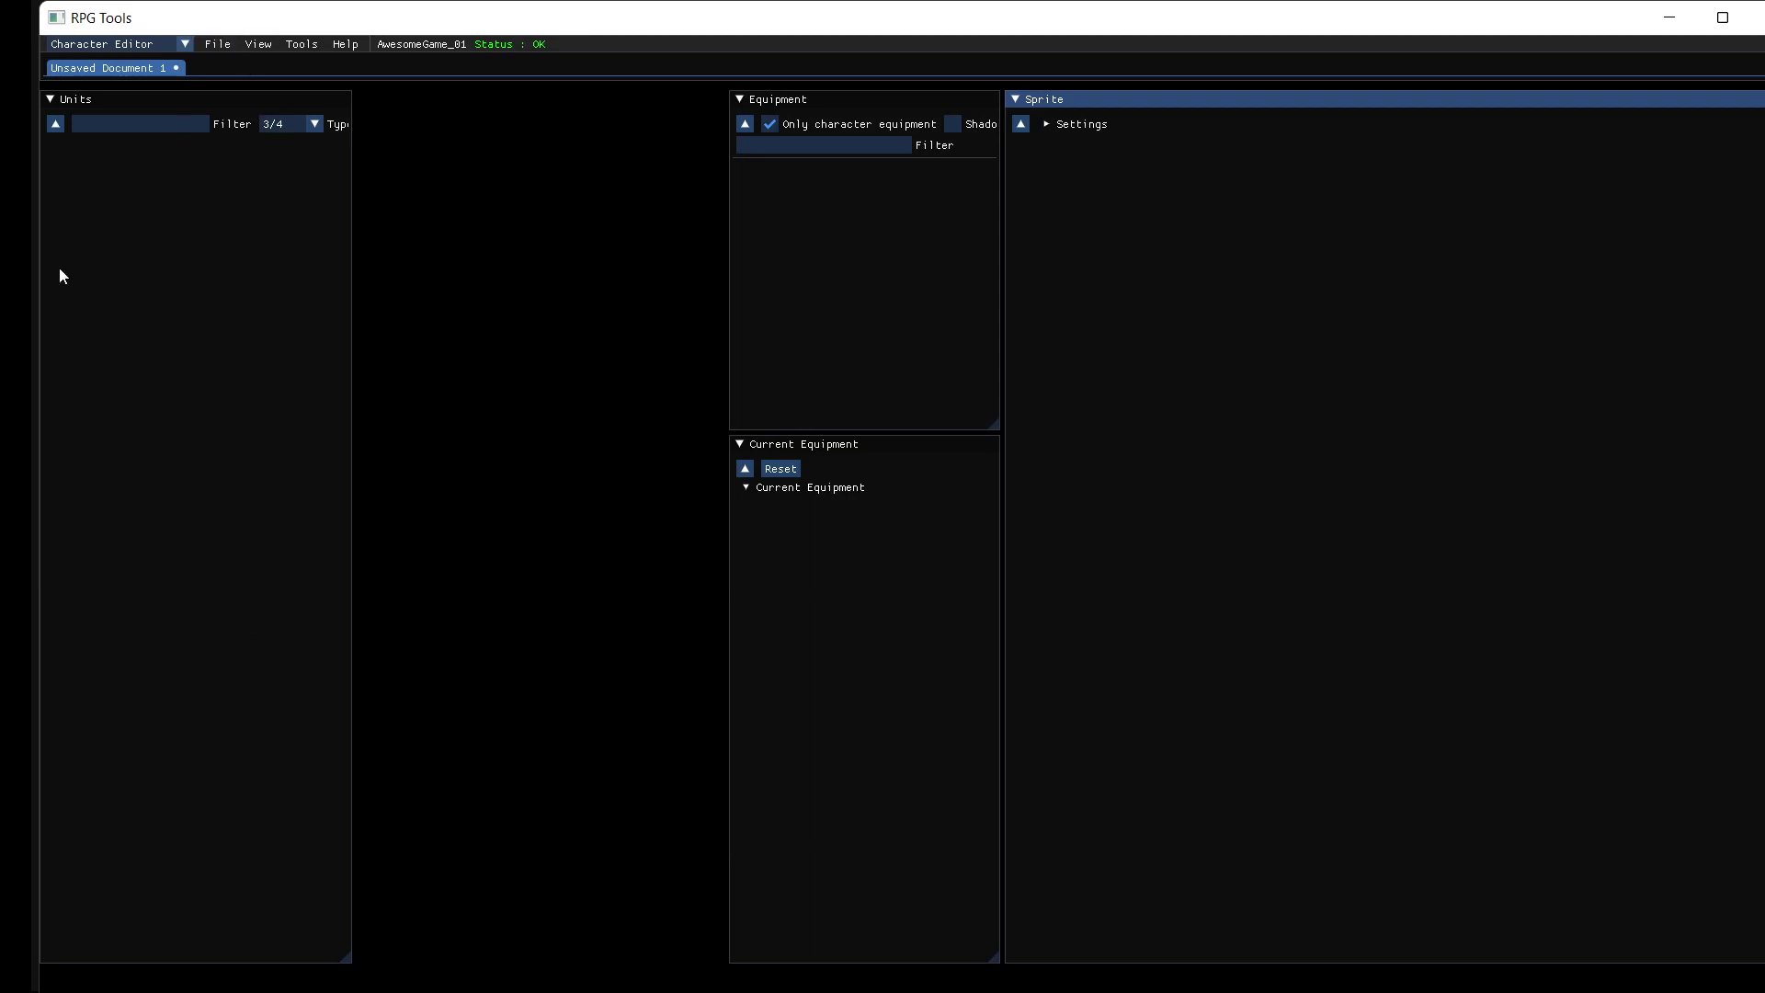
left_click(227, 46)
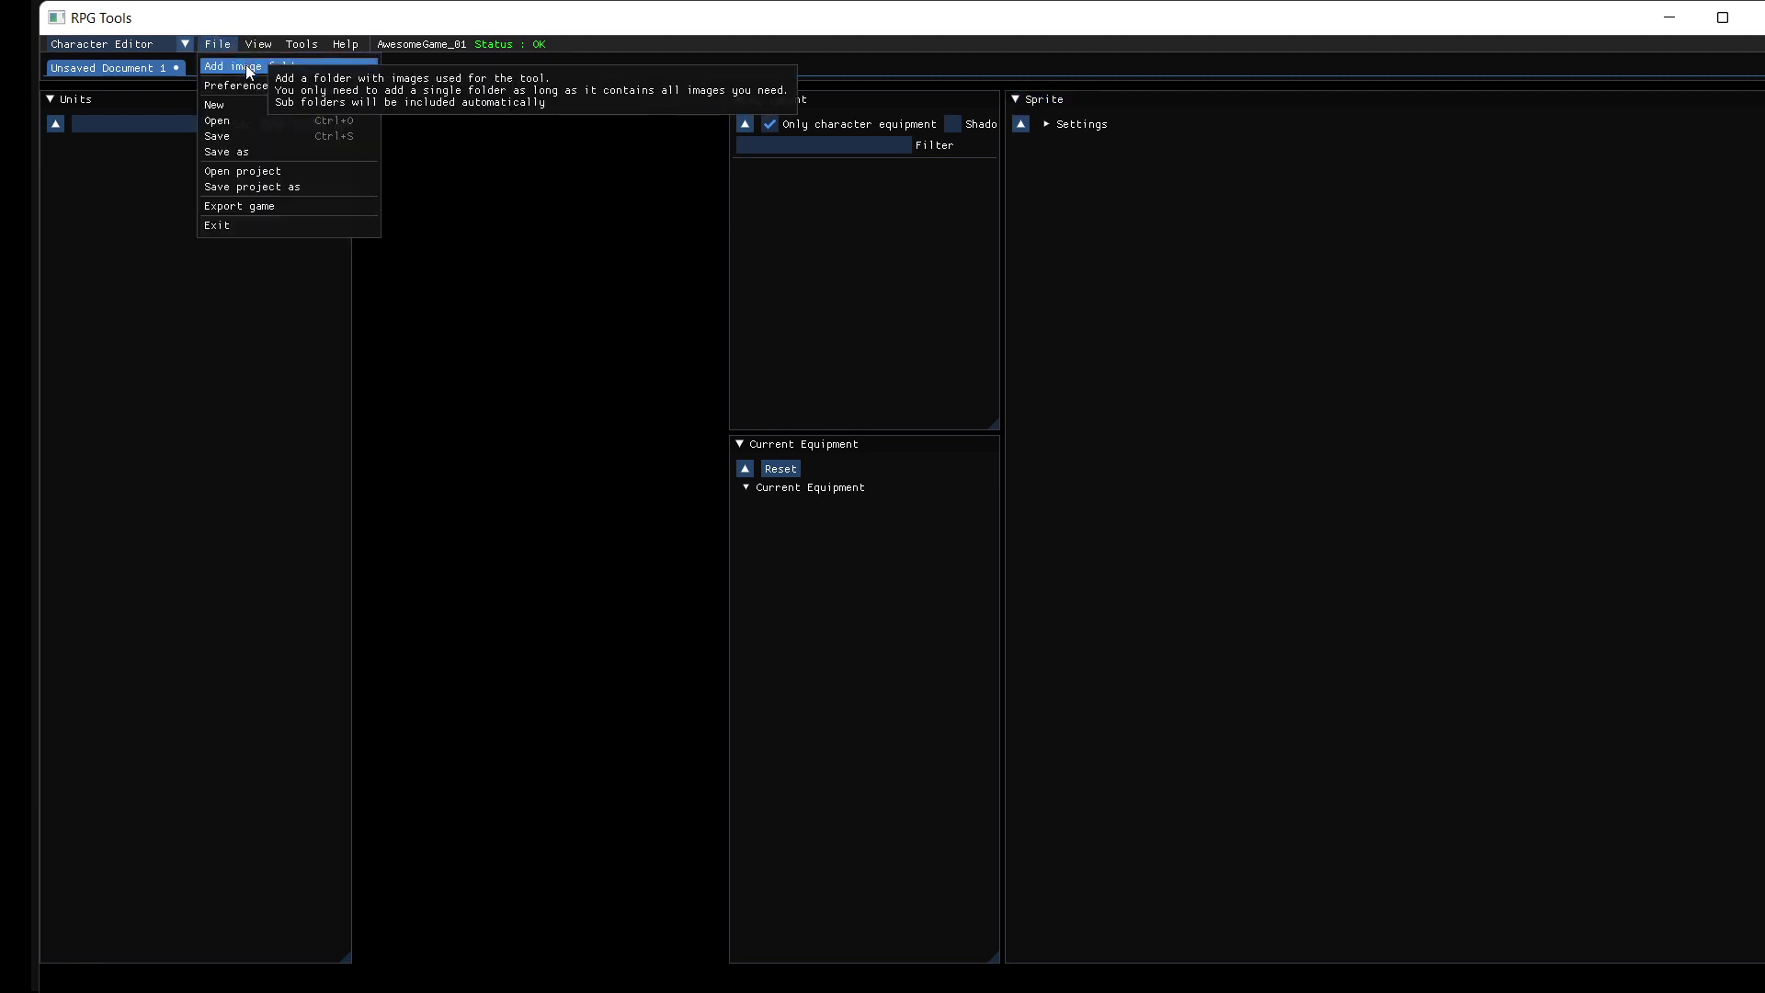
left_click(248, 69)
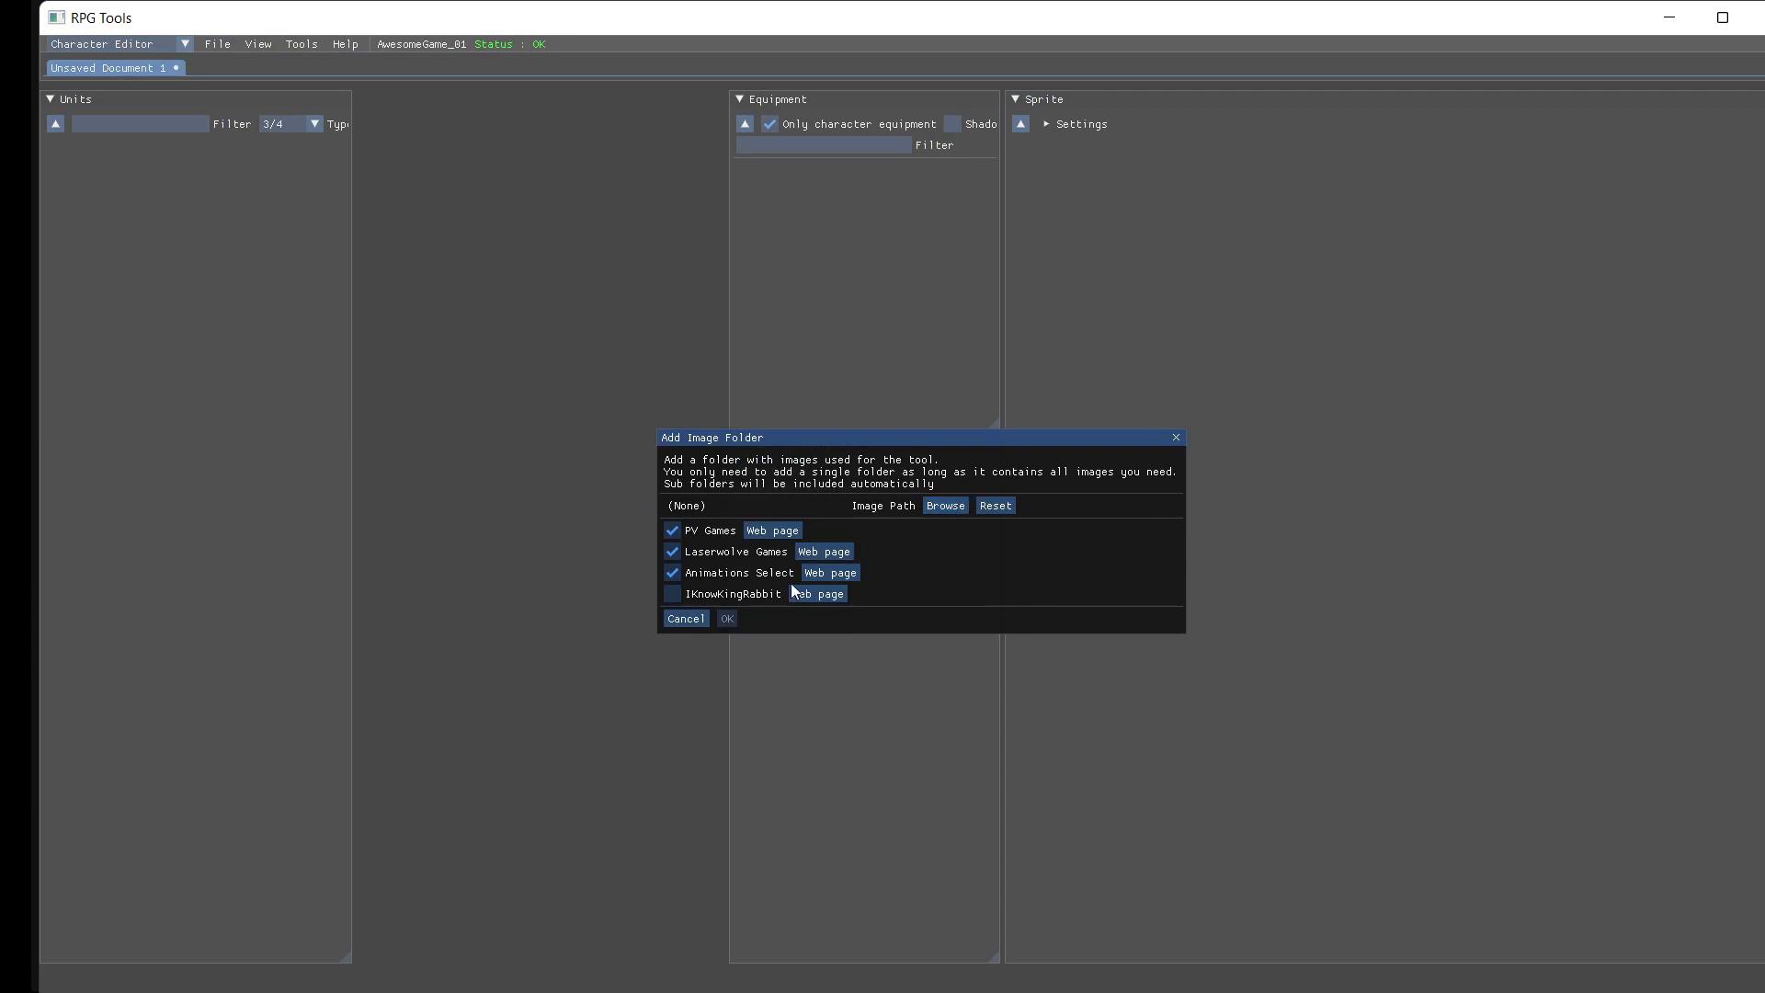
left_click(698, 619)
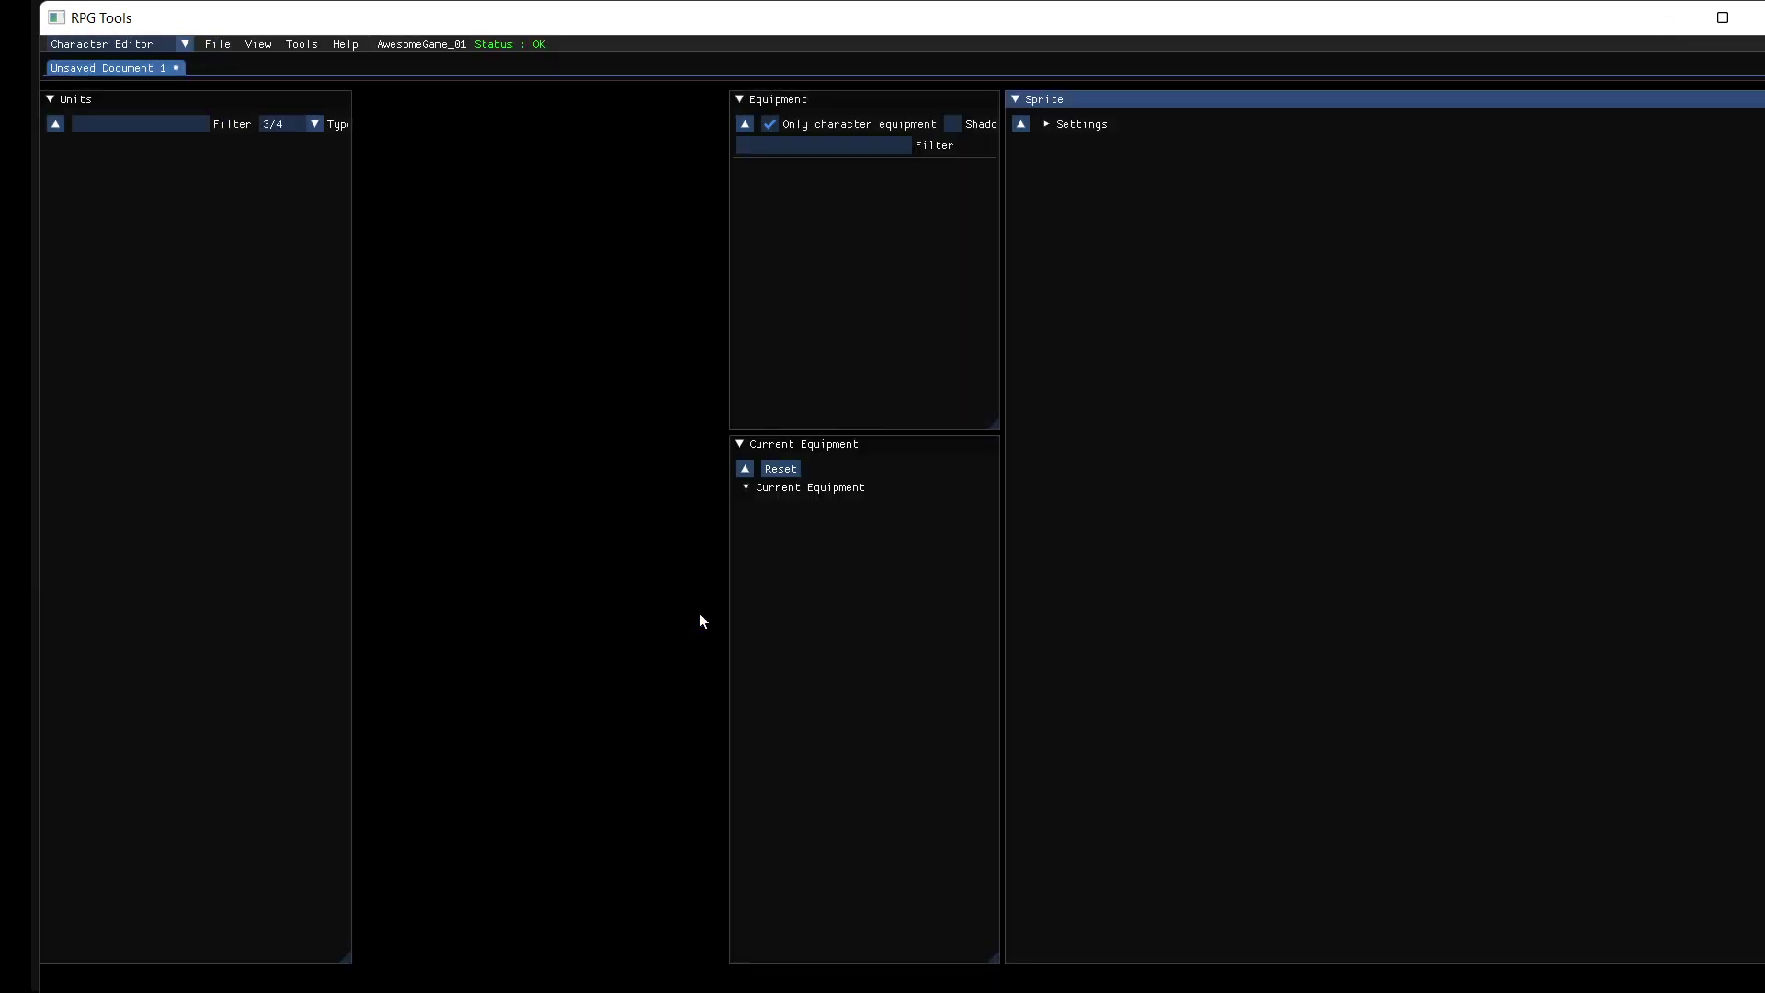
Step: Add RpgToolsPackage's rpg-tools-content-package 2 folder as an image folder, with PV Games, Laserwolve Games and Animations Select detection enabled
left_click(217, 43)
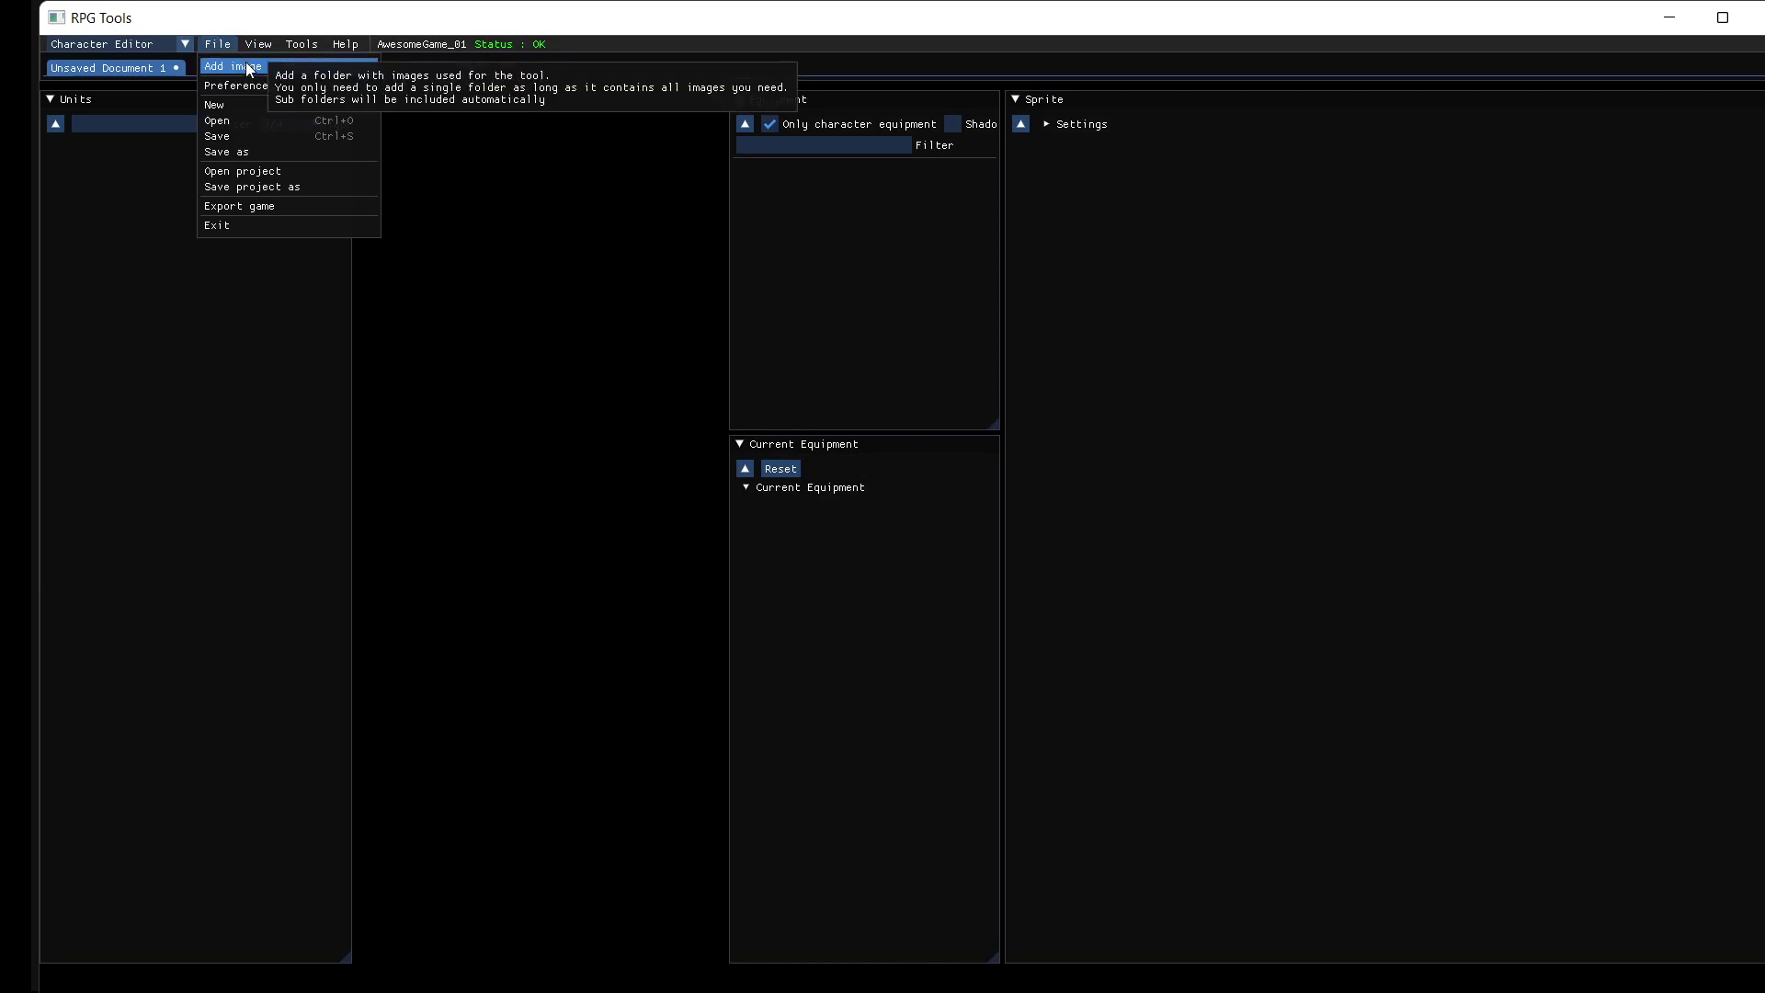
left_click(248, 67)
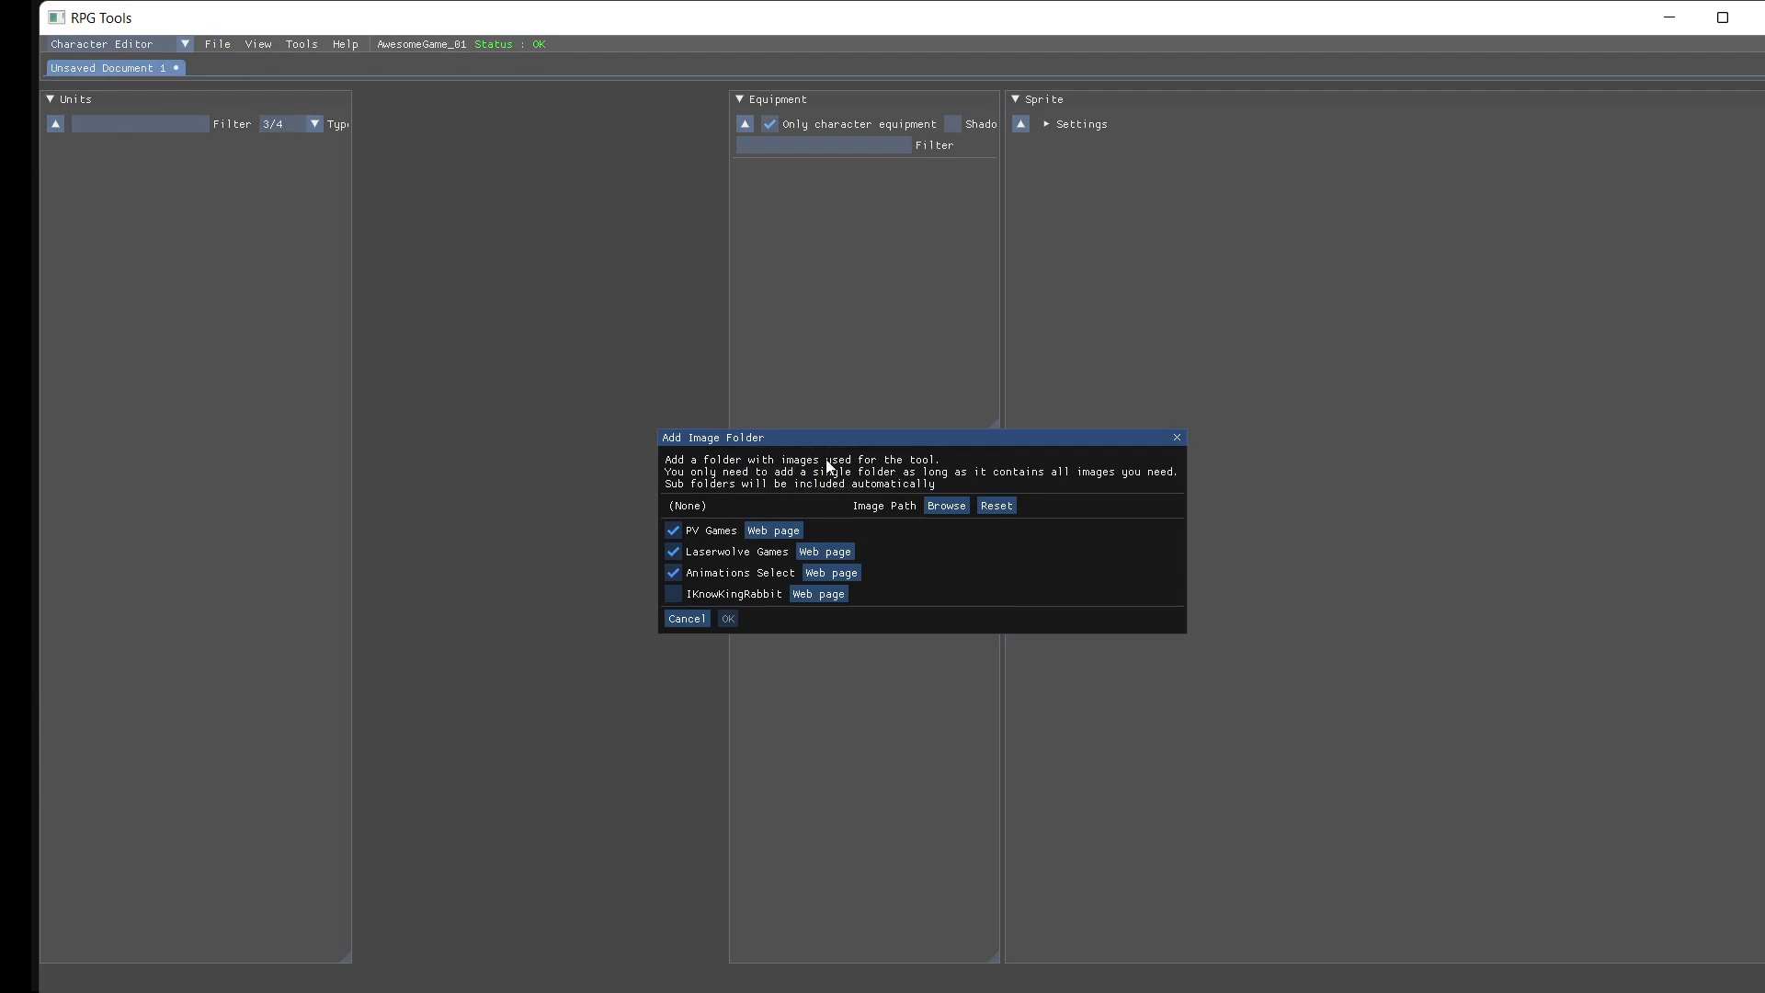
left_click(948, 515)
scroll(832, 598, "down", 3)
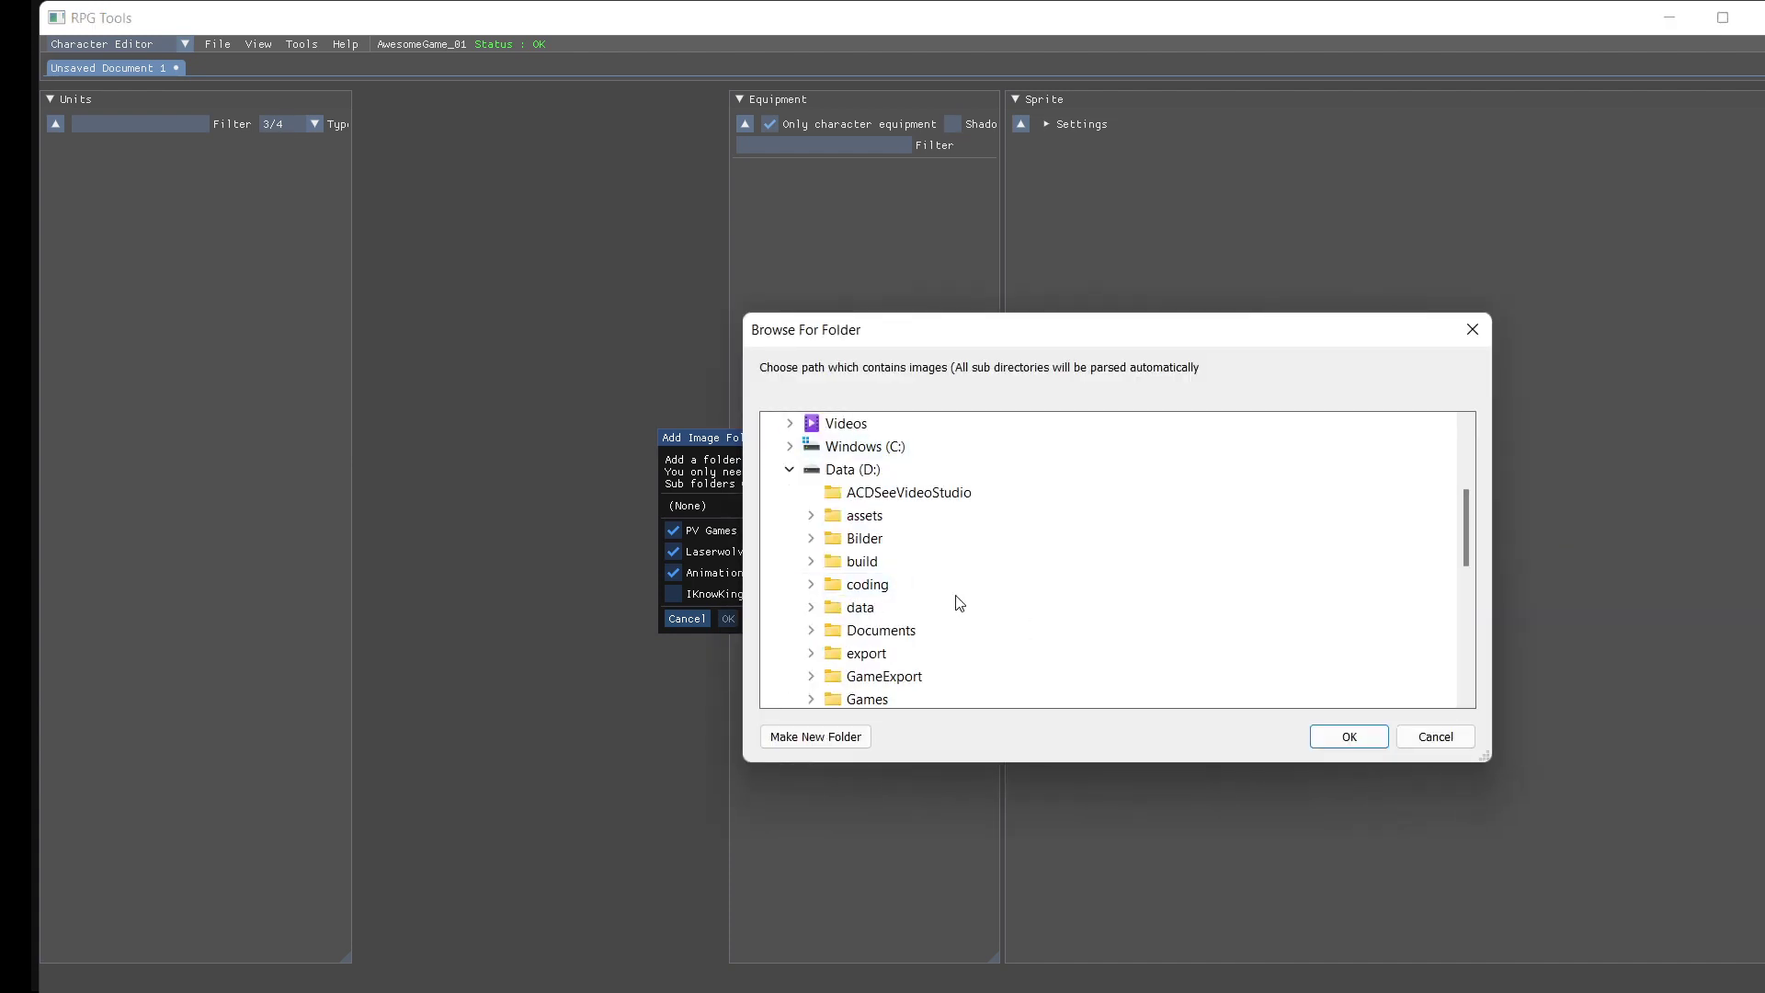
left_click(811, 515)
left_click(811, 423)
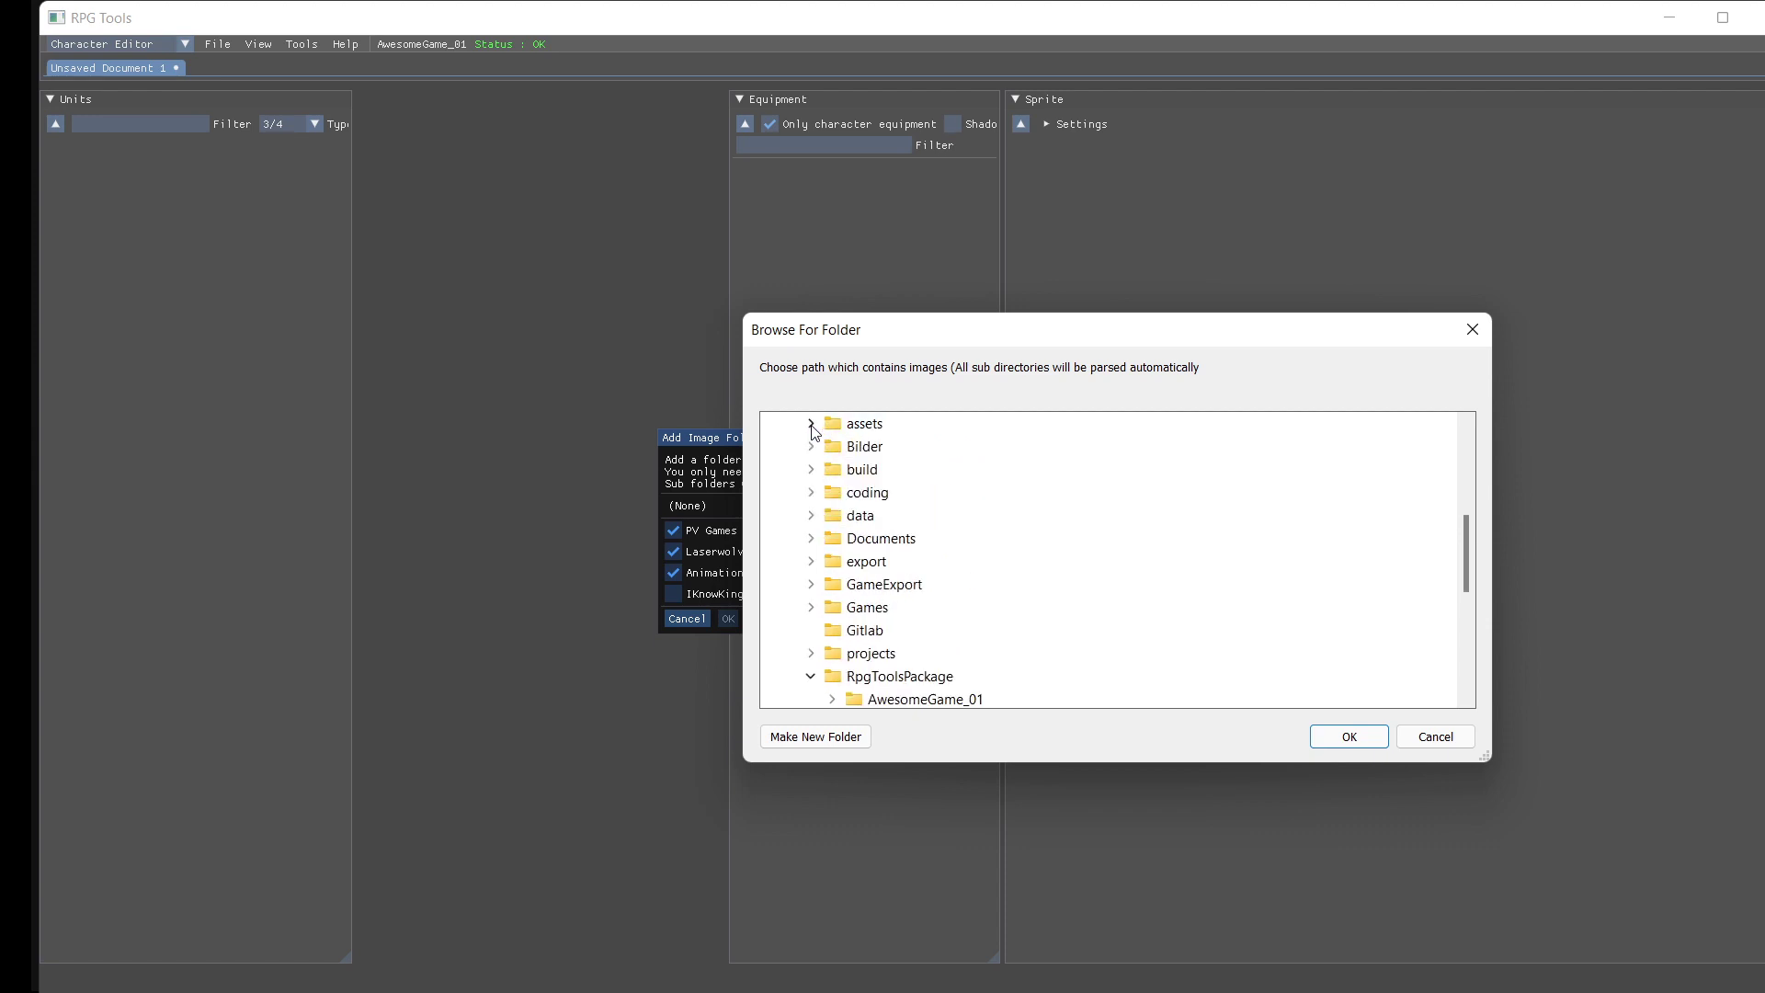
scroll(985, 614, "down", 2)
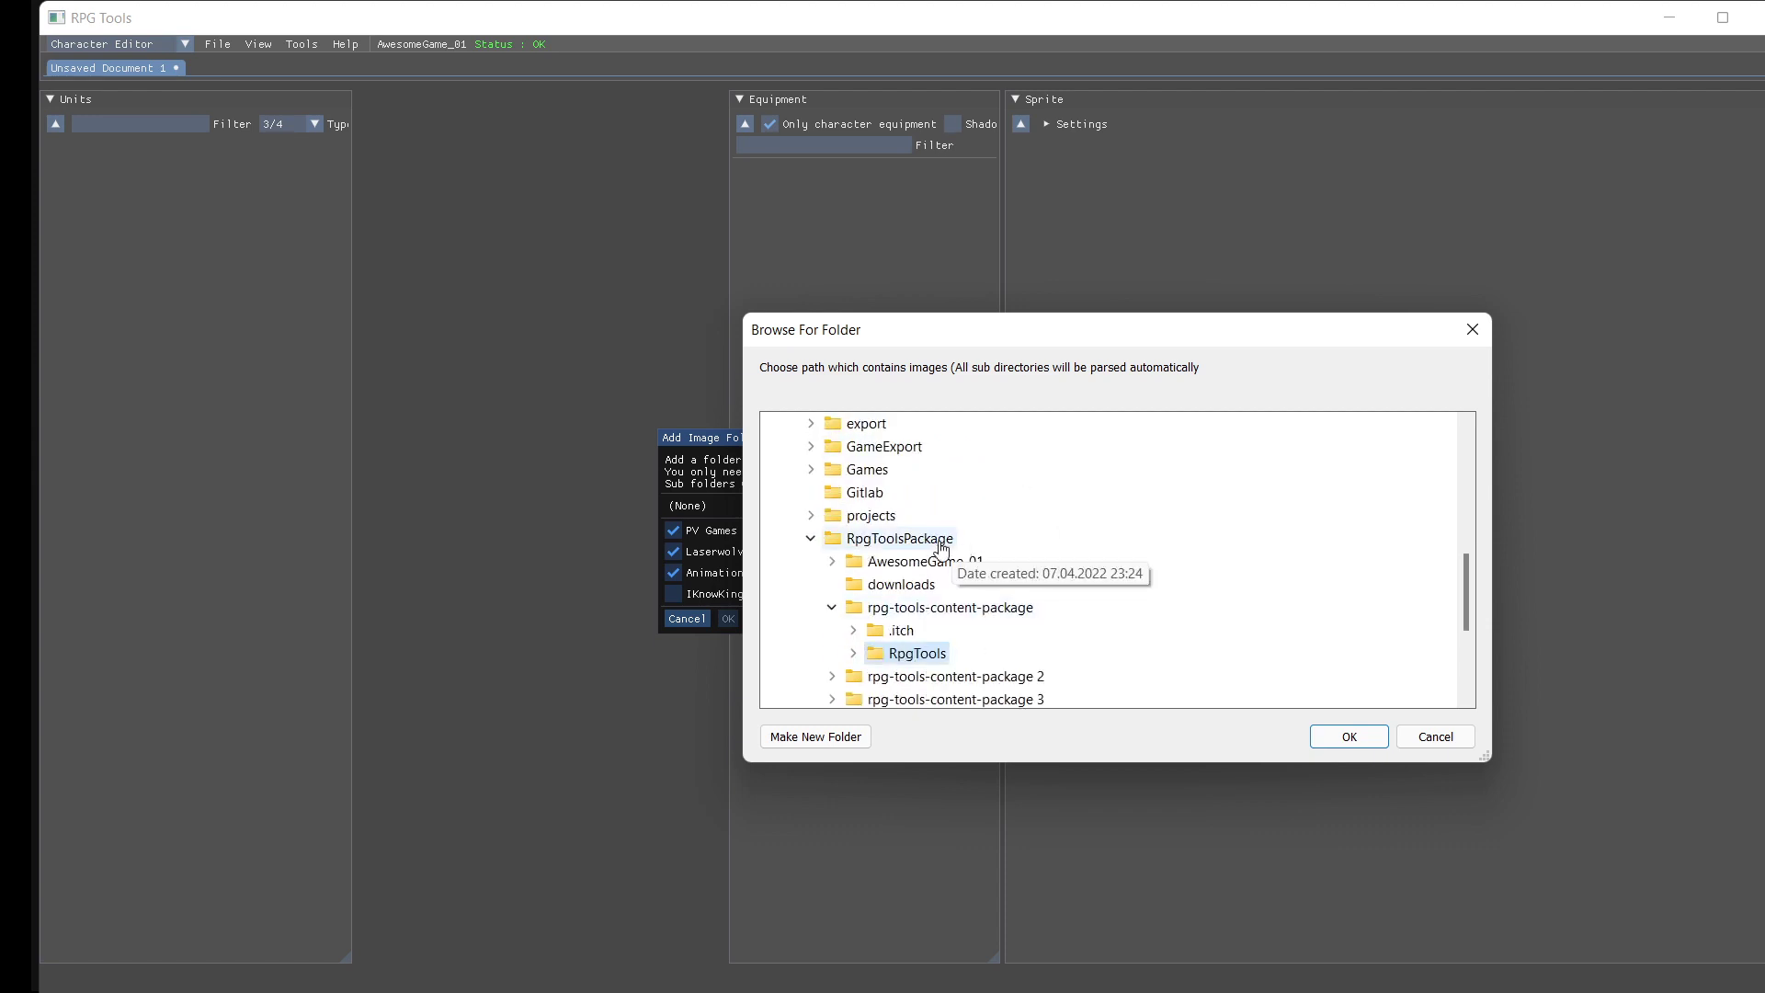
scroll(1140, 614, "down", 2)
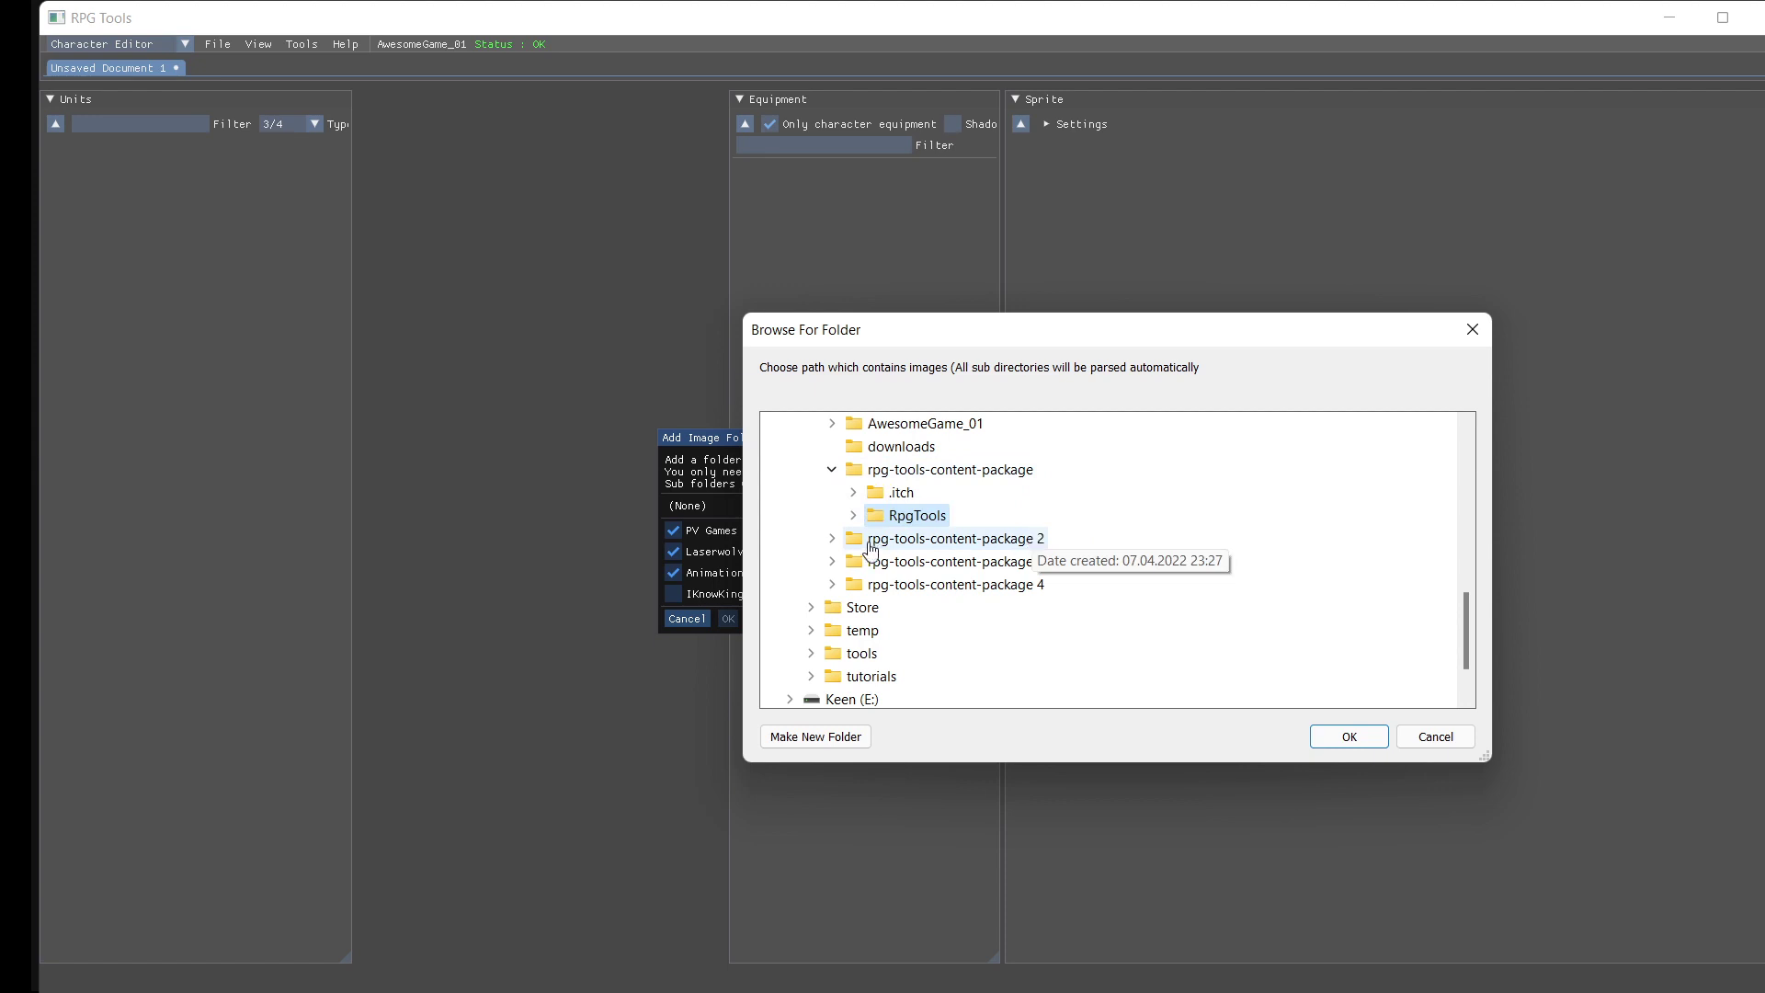
left_click(834, 539)
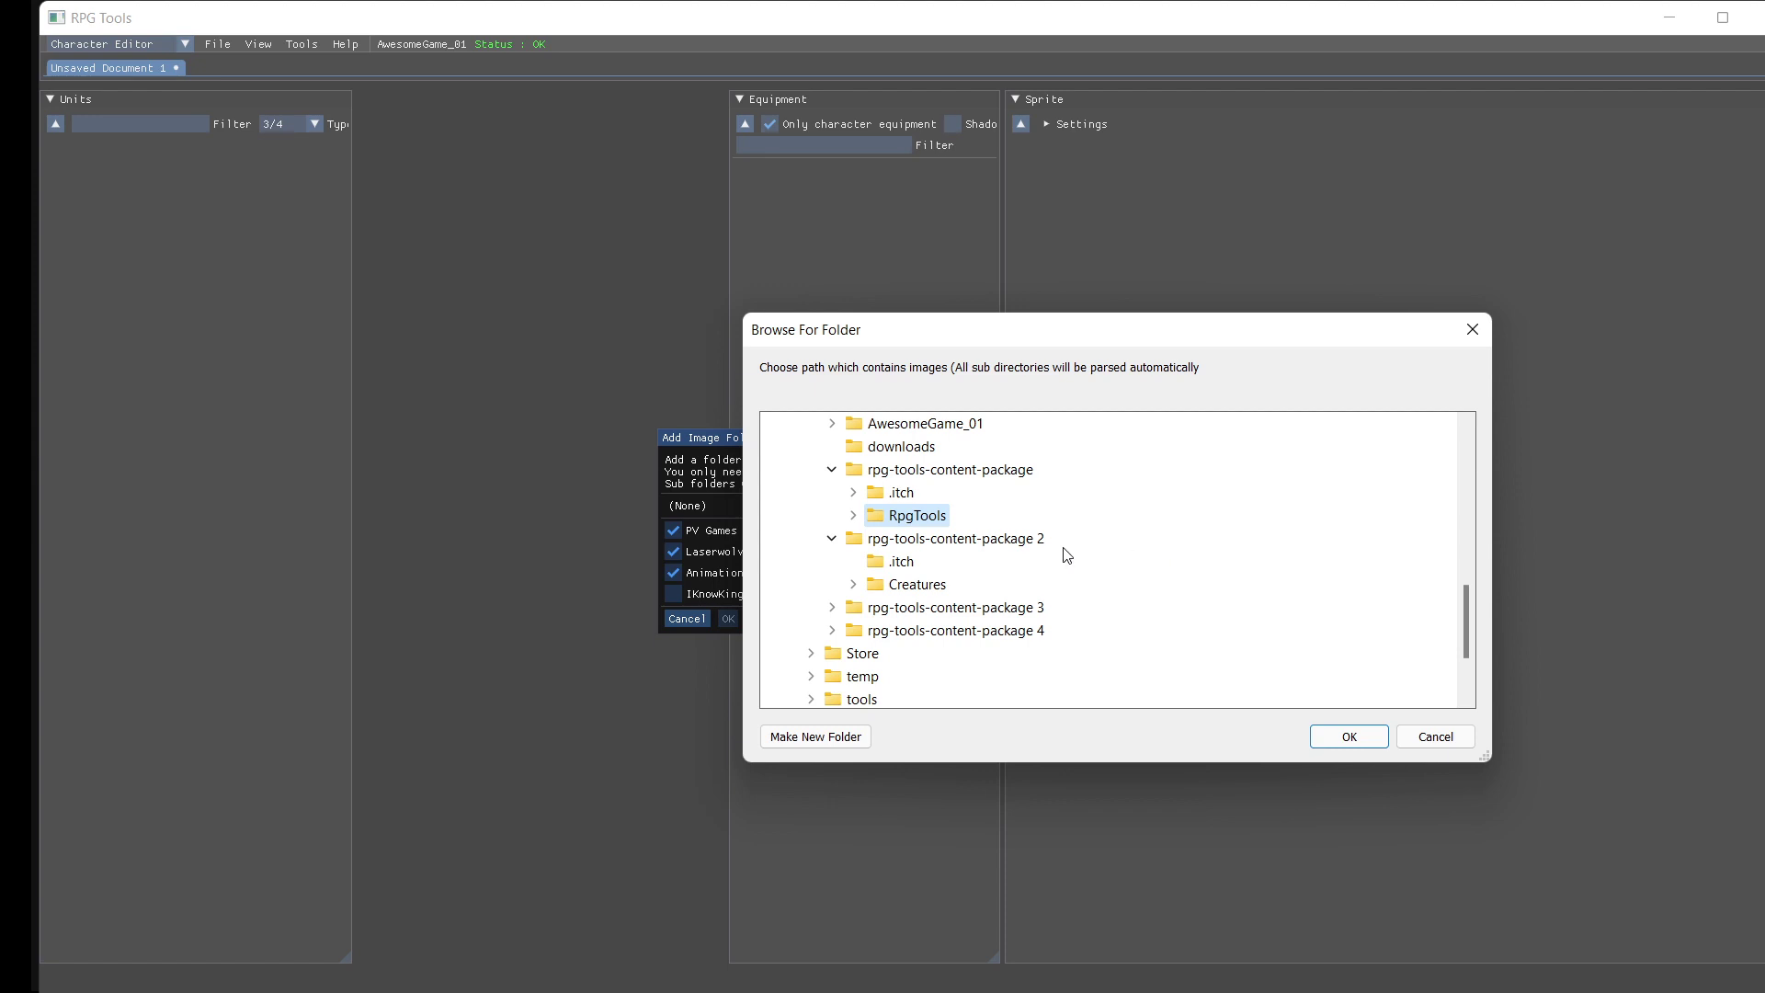
left_click(944, 548)
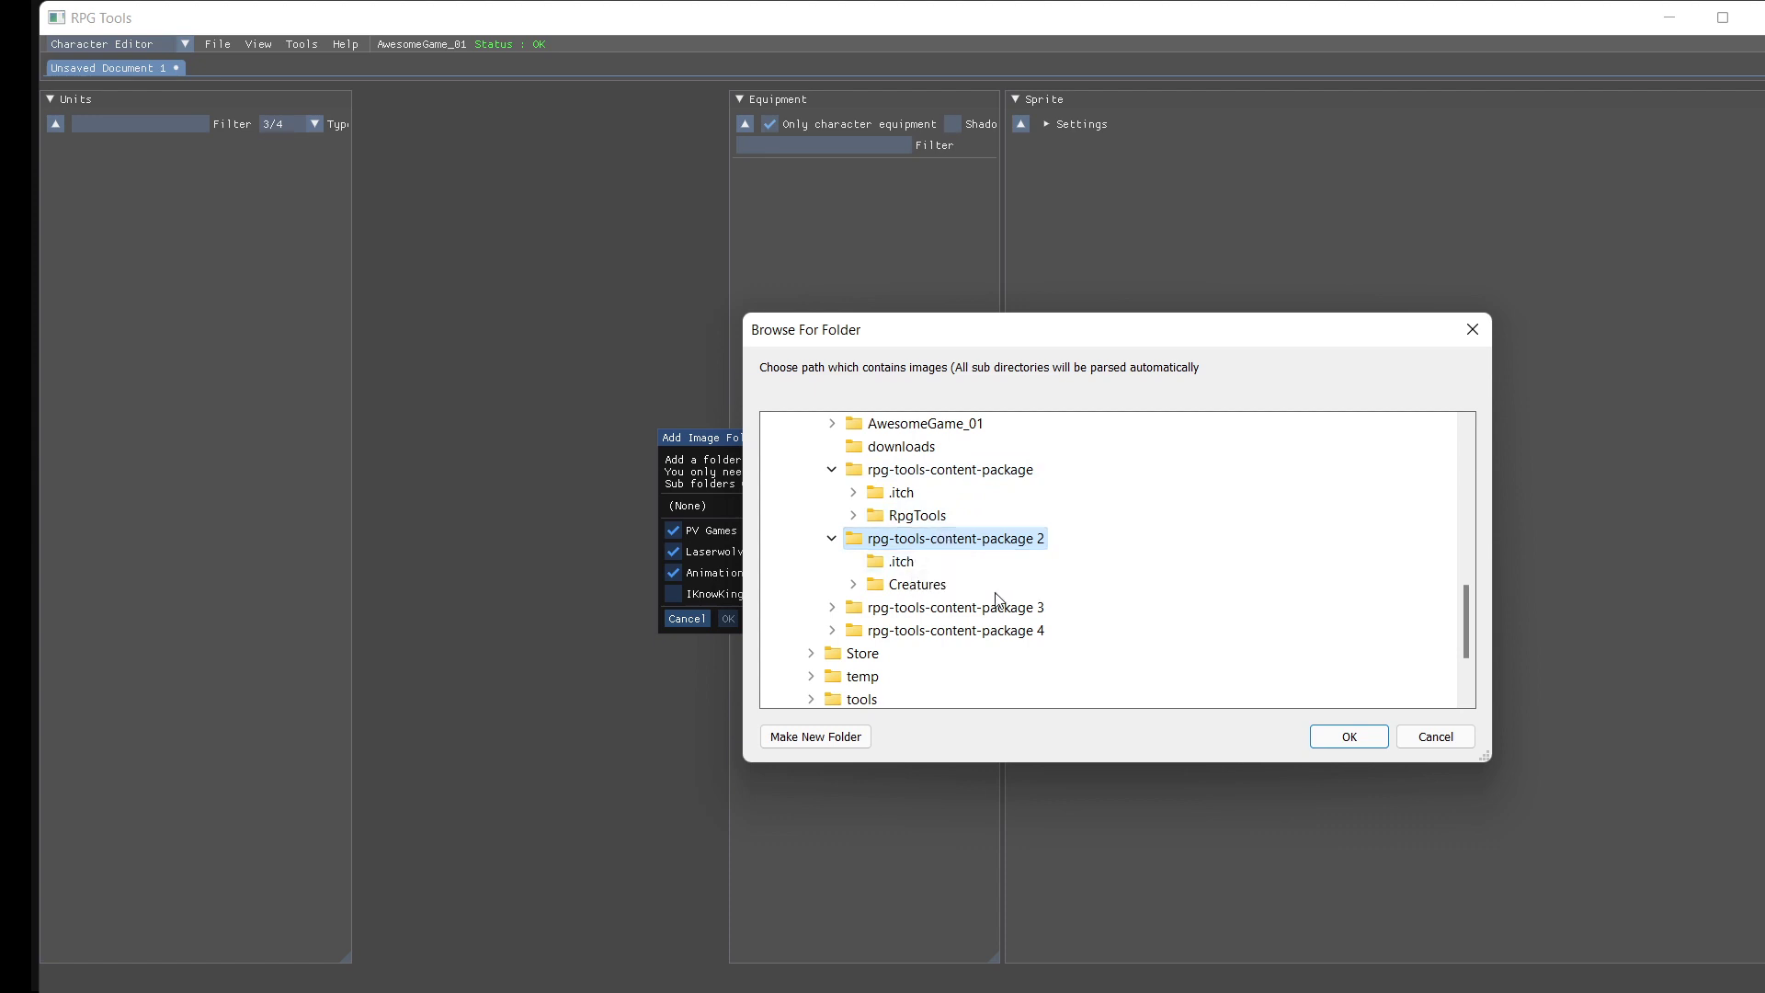
left_click(1349, 736)
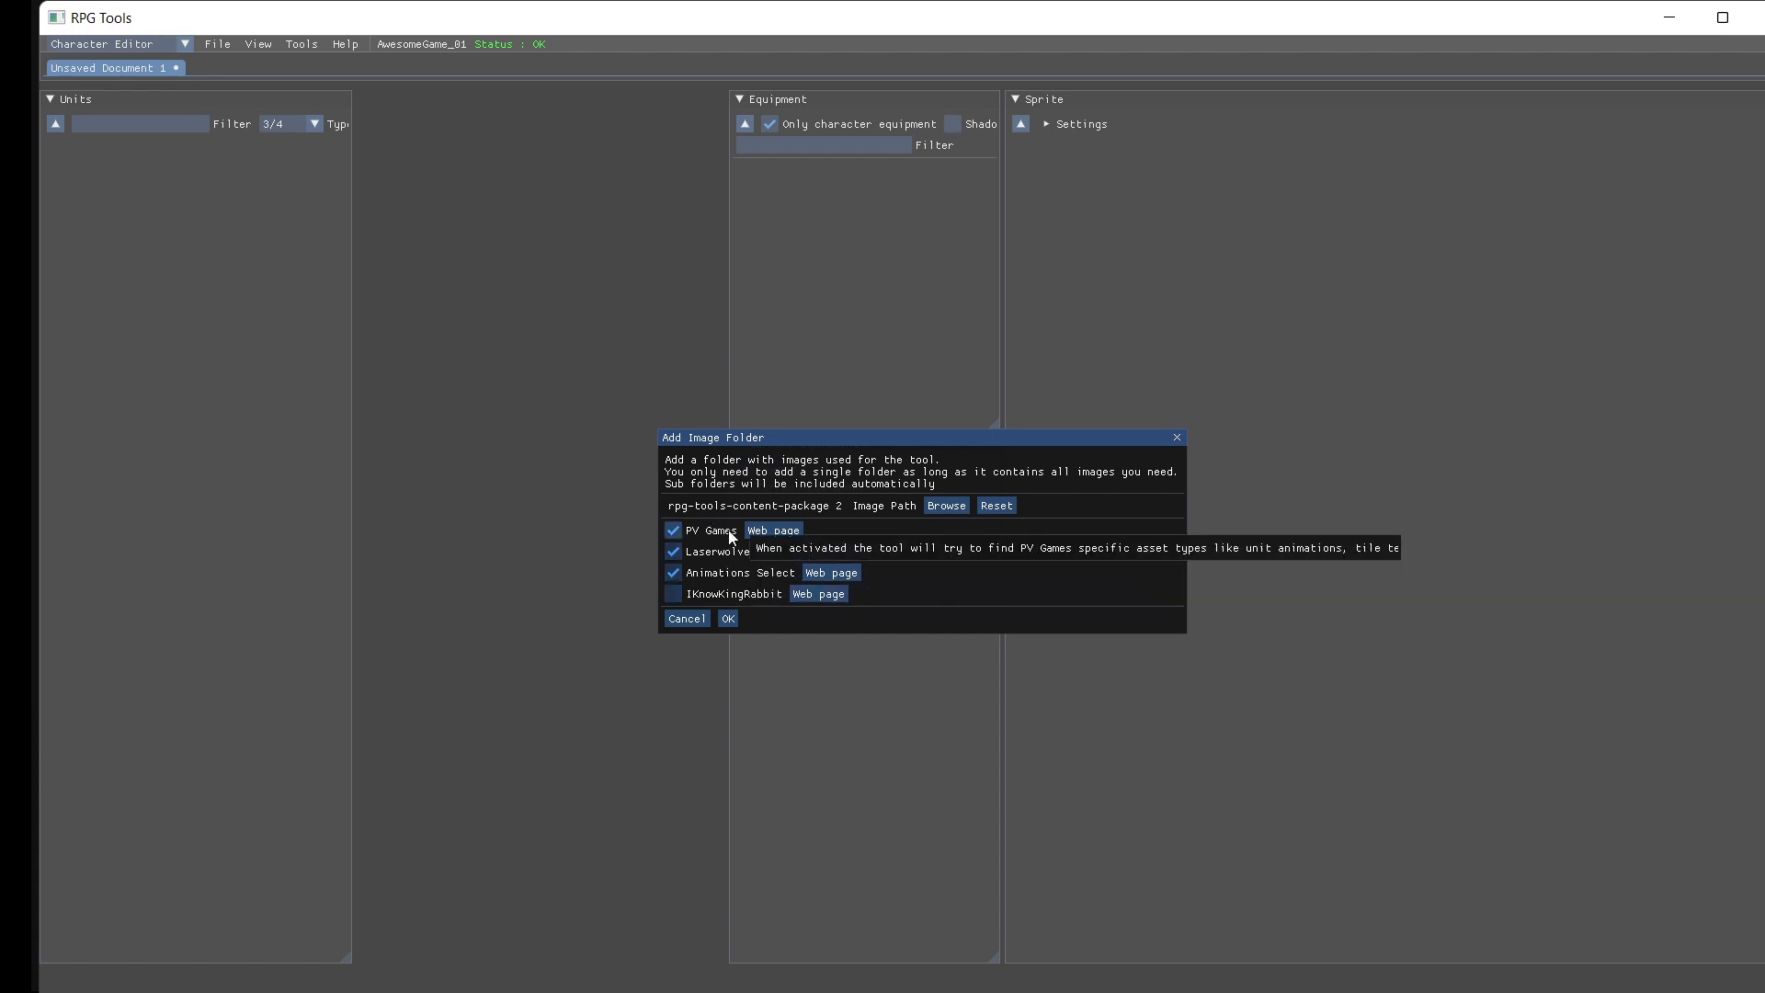
left_click(728, 619)
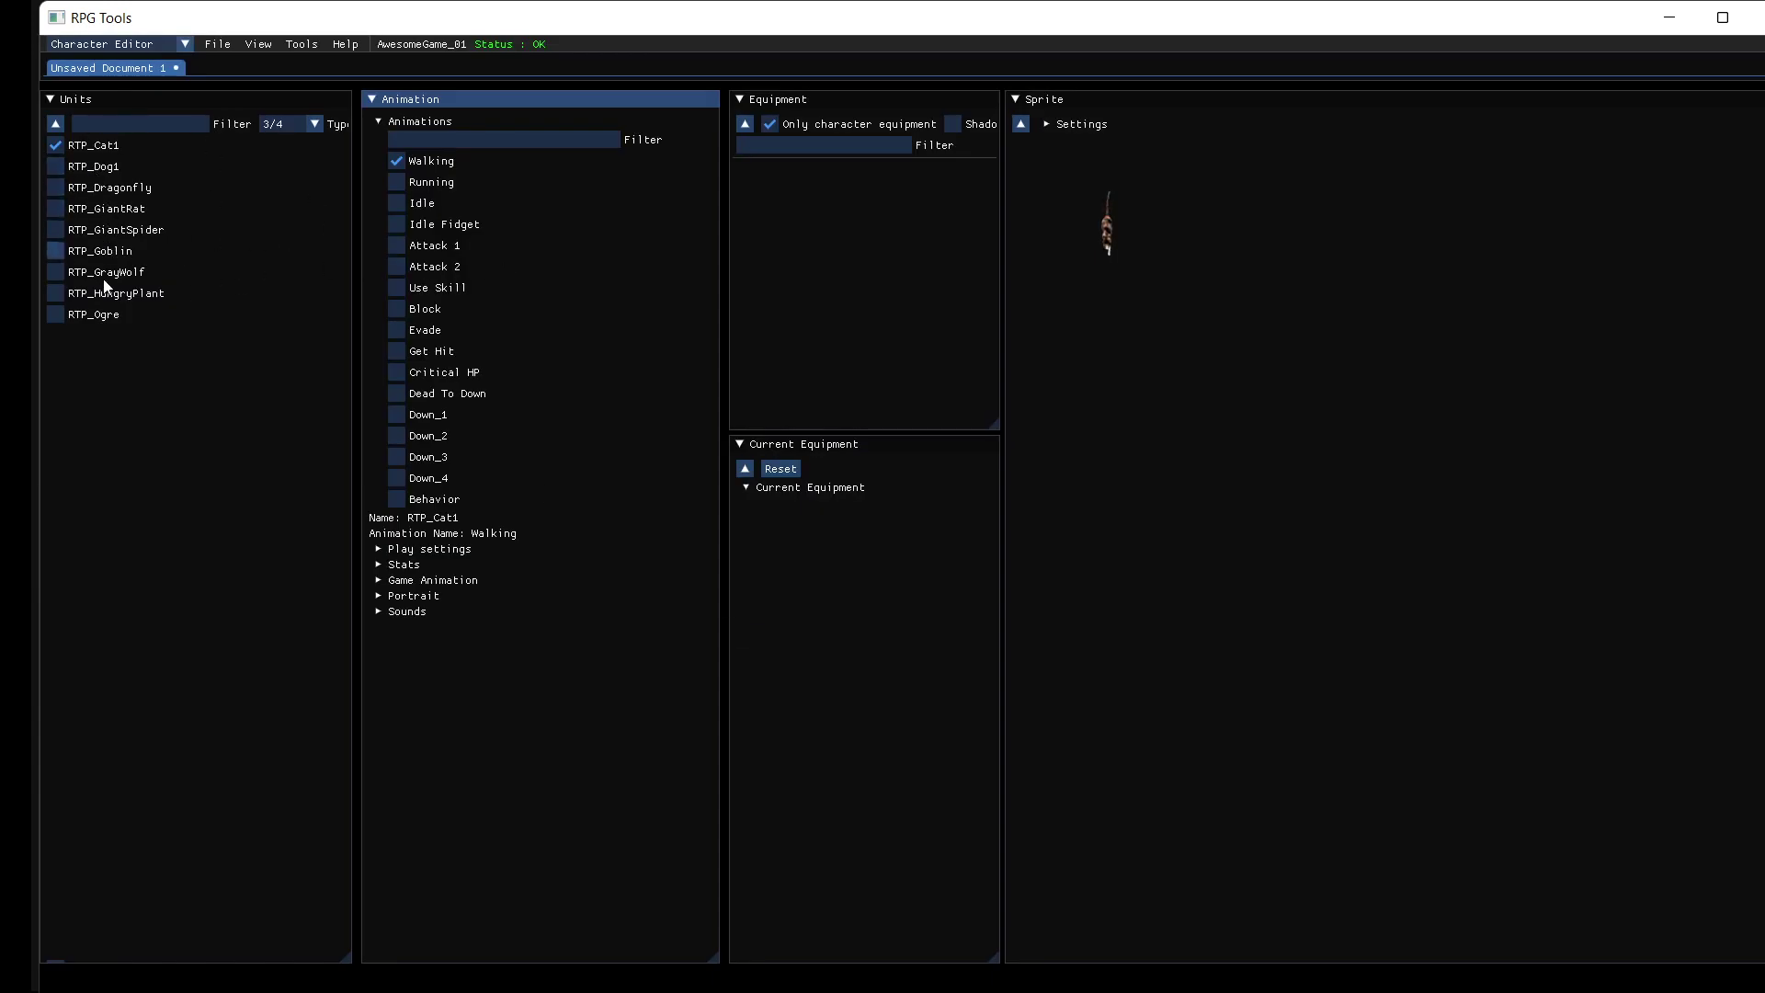
Step: Add RpgToolsPackage's rpg-tools-content-package 3 folder as an image folder, keeping PV Games, Laserwolve Games and Animations Select enabled
left_click(210, 46)
left_click(279, 73)
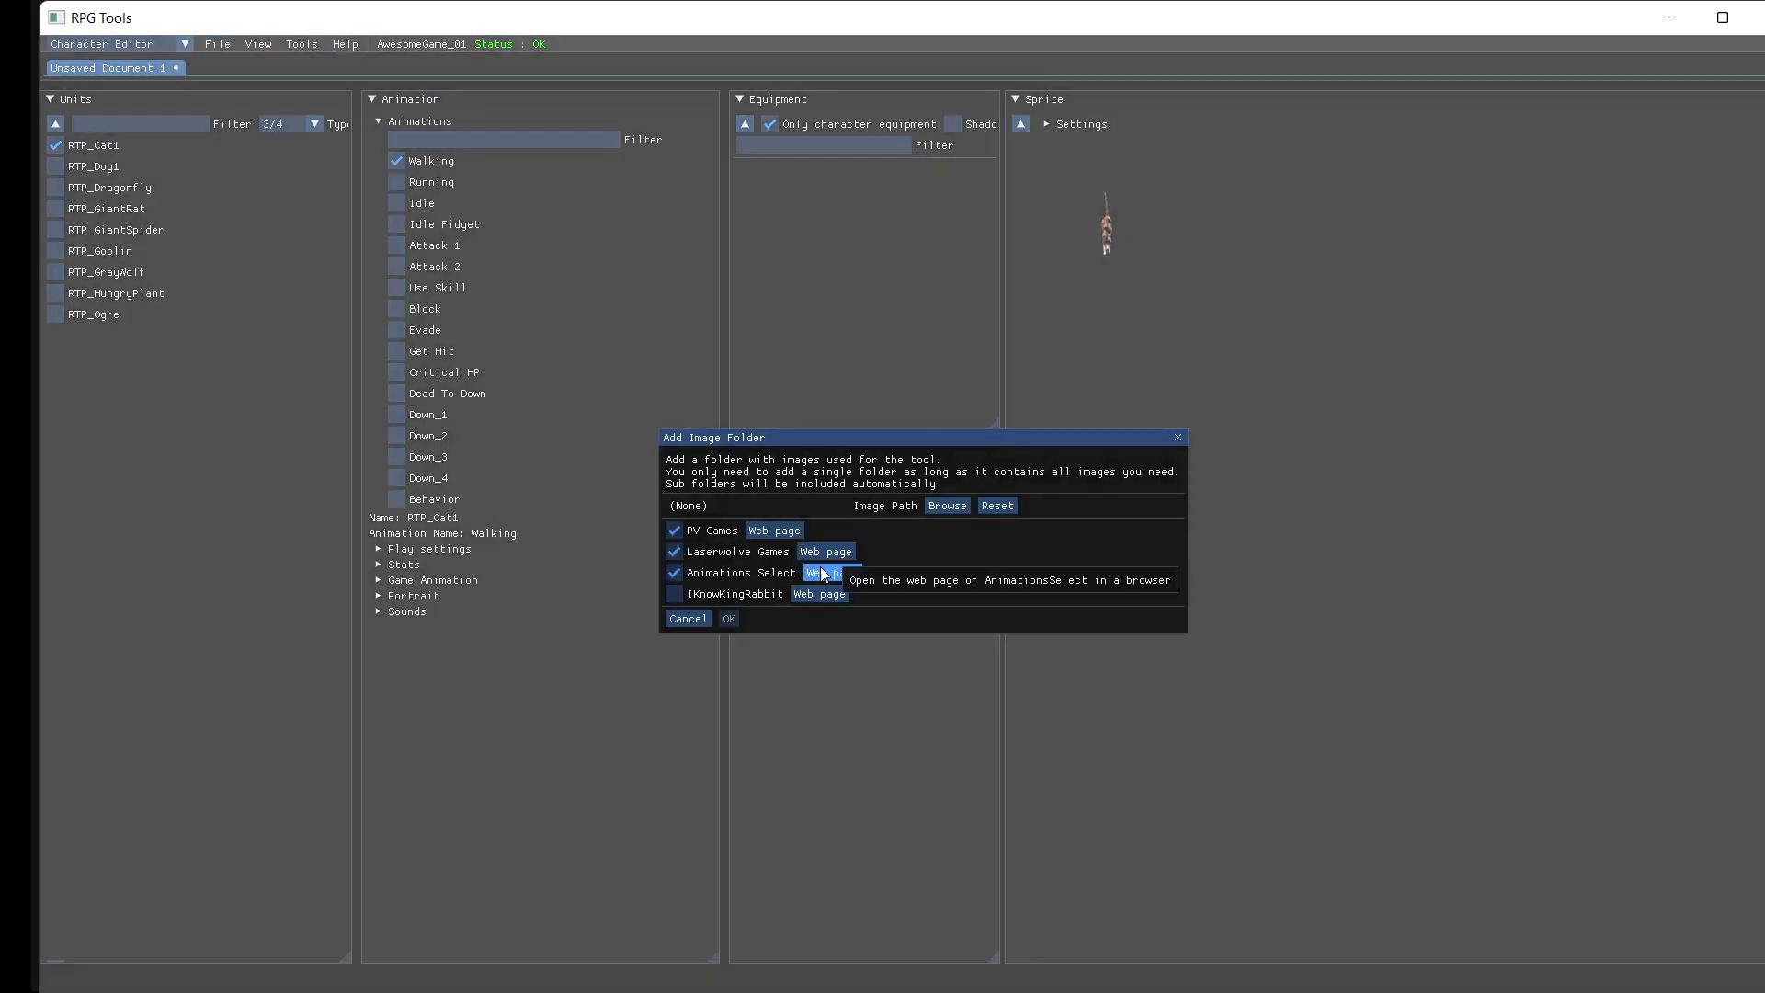
left_click(933, 507)
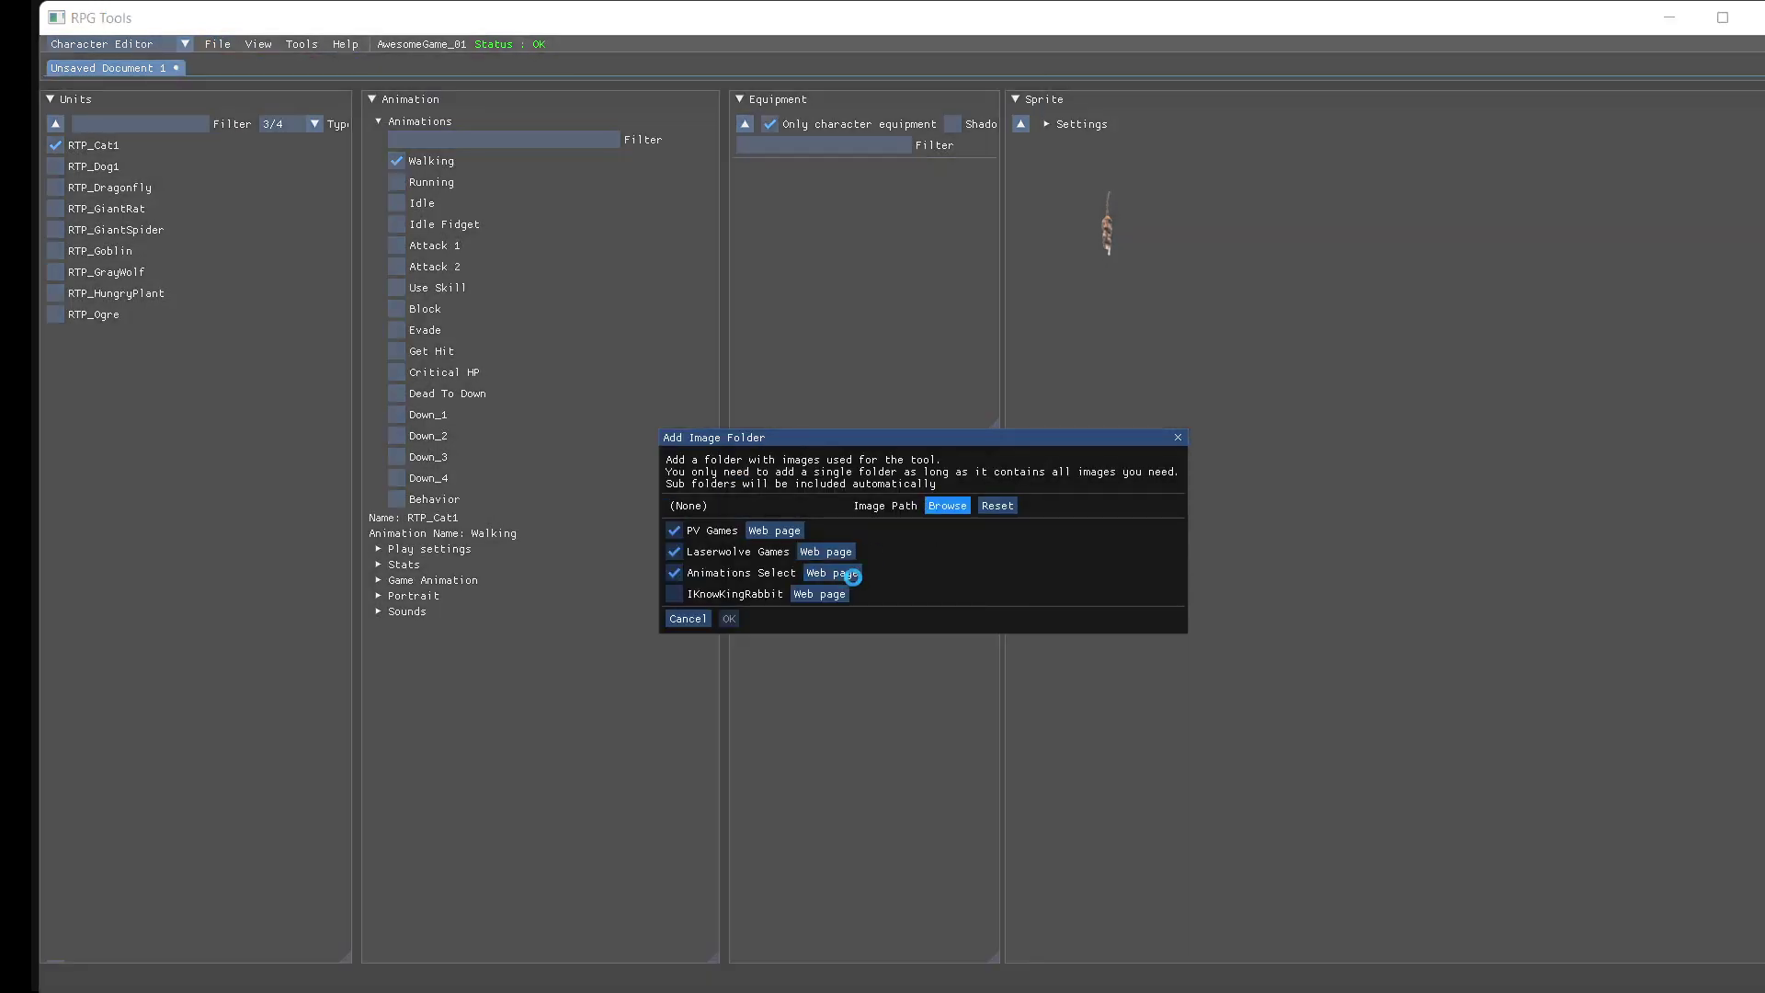
scroll(1056, 577, "down", 12)
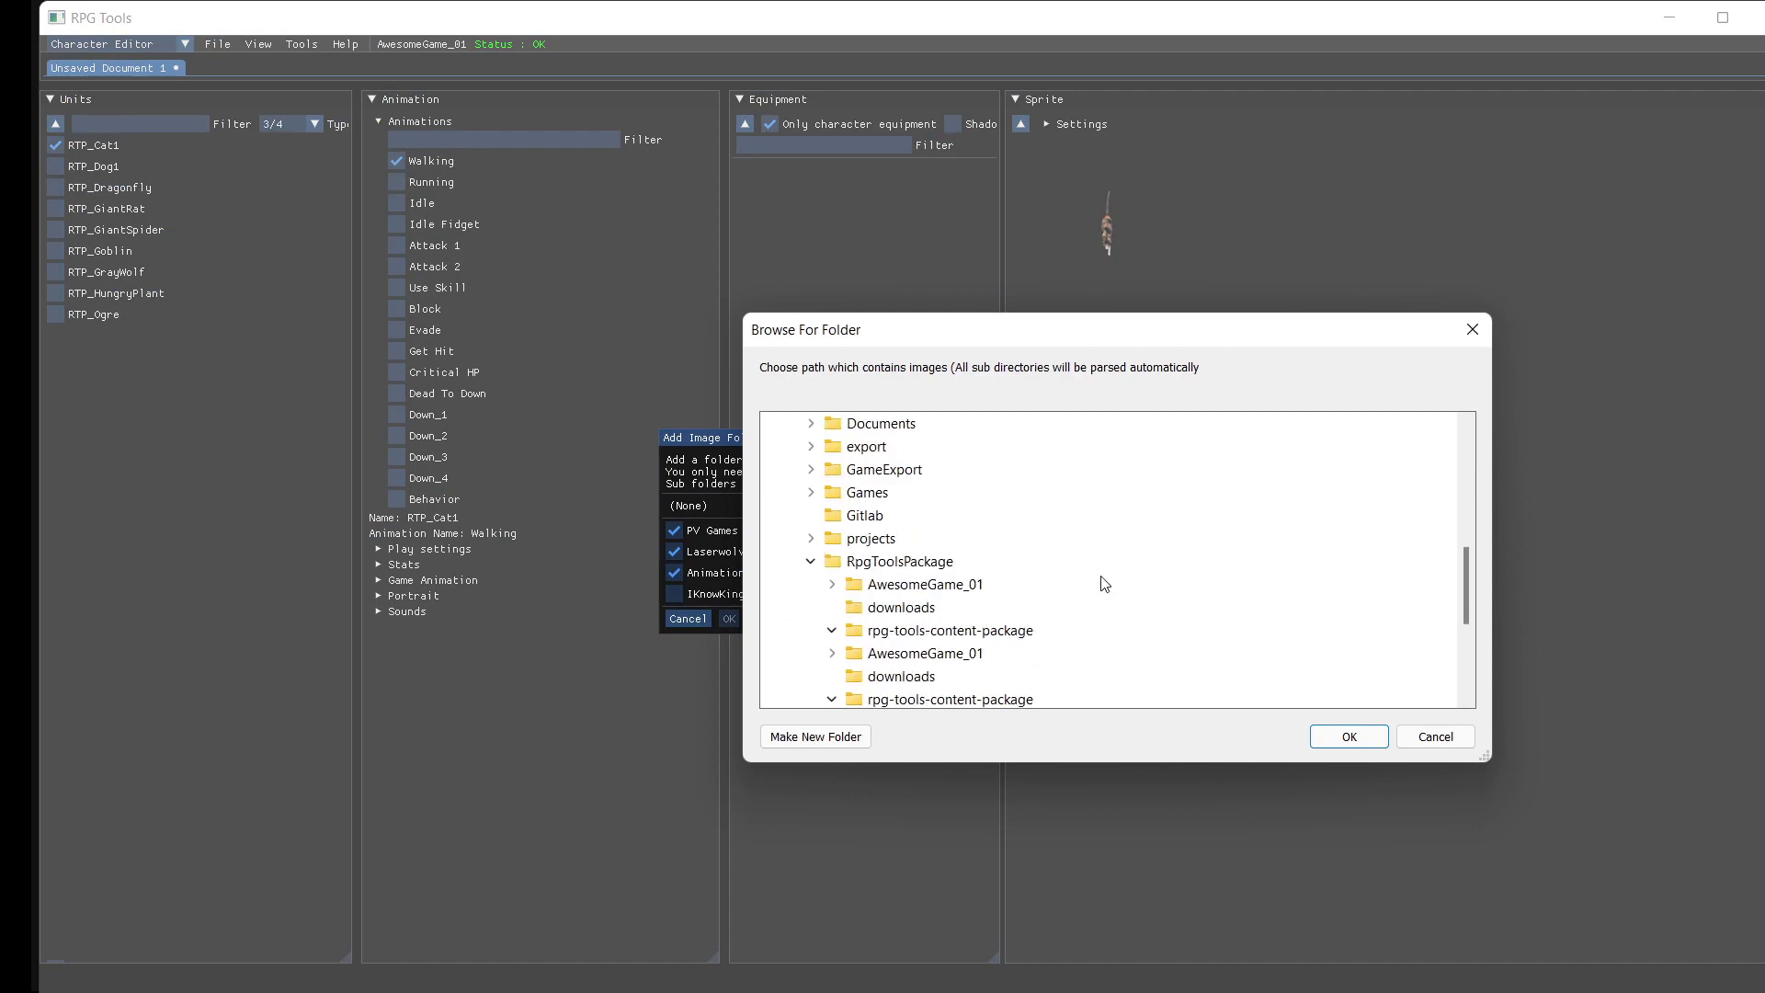
left_click(1103, 581)
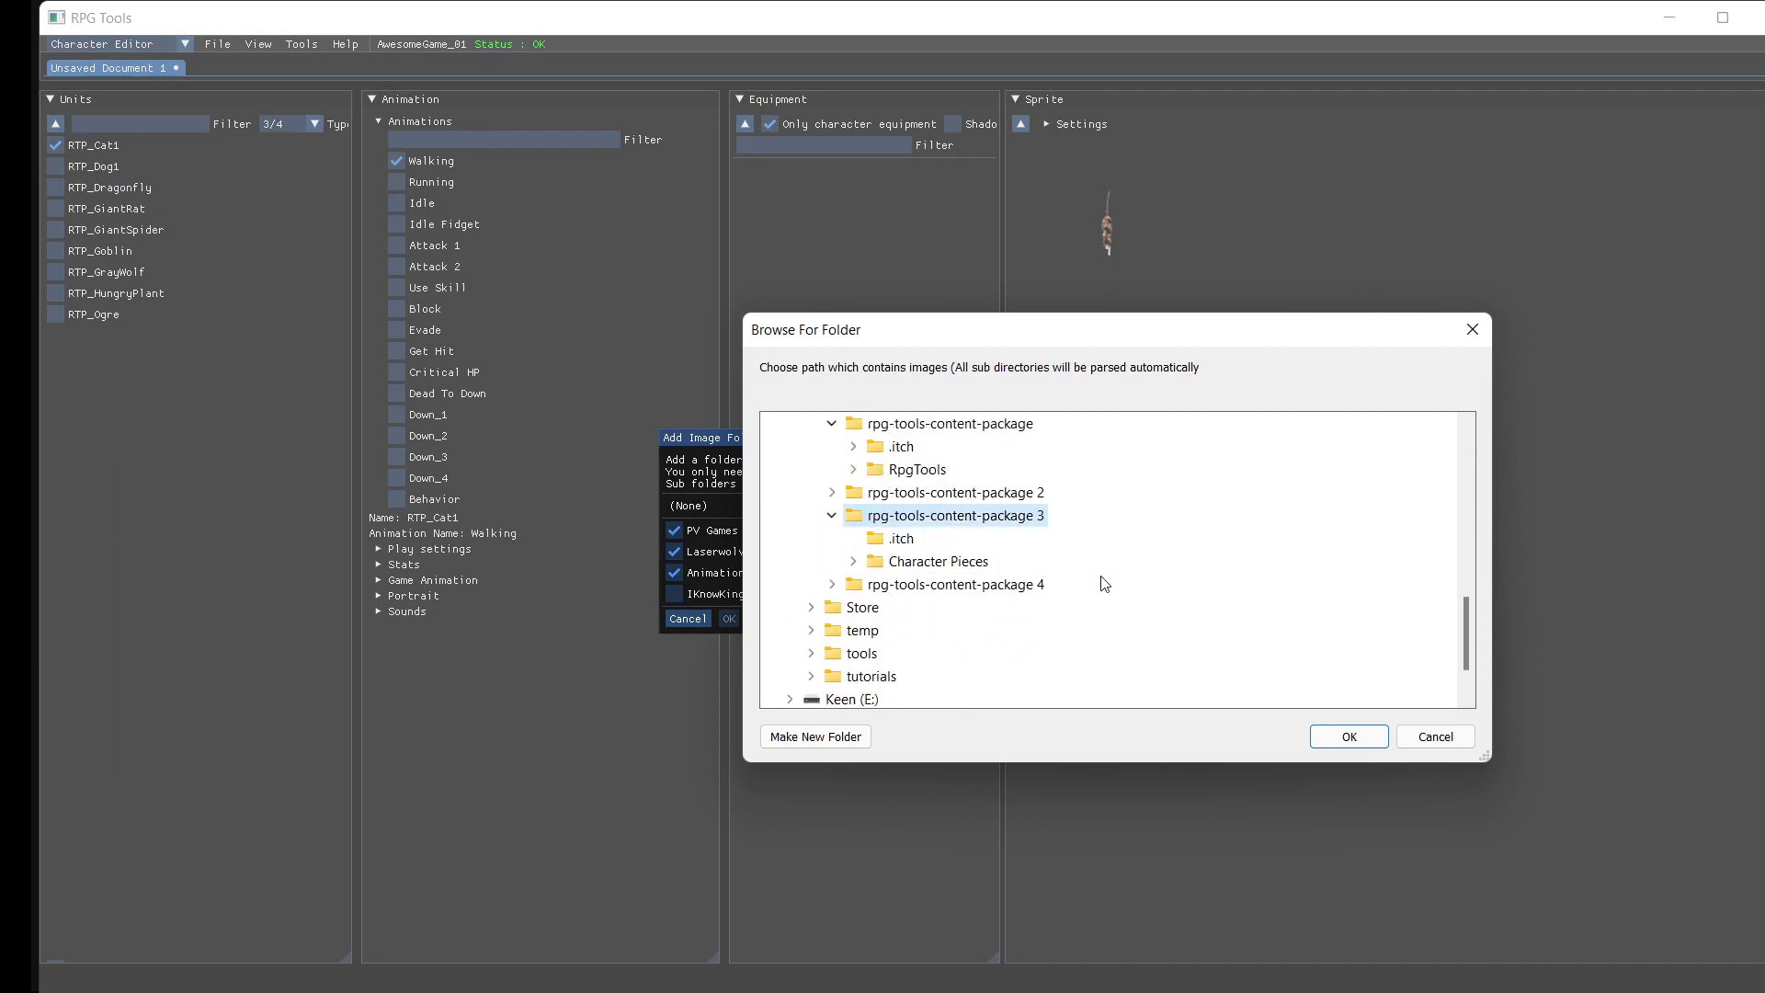
left_click(997, 492)
left_click(1002, 563)
left_click(1355, 727)
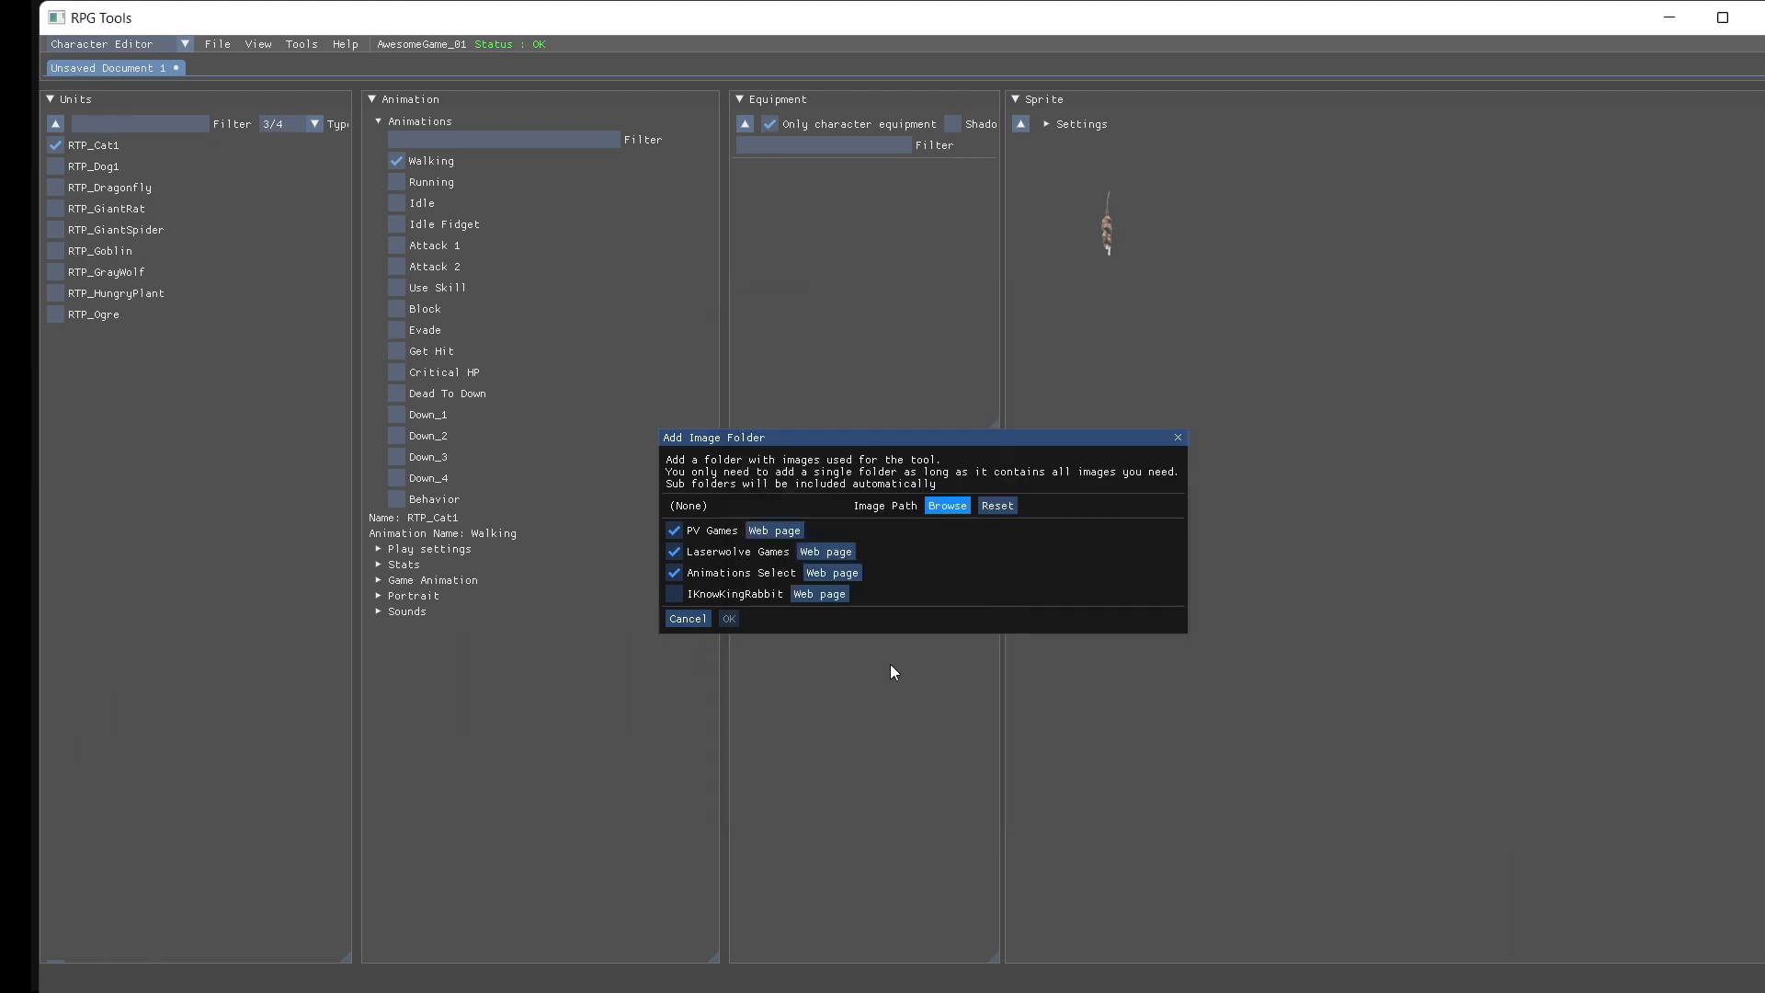
left_click(729, 619)
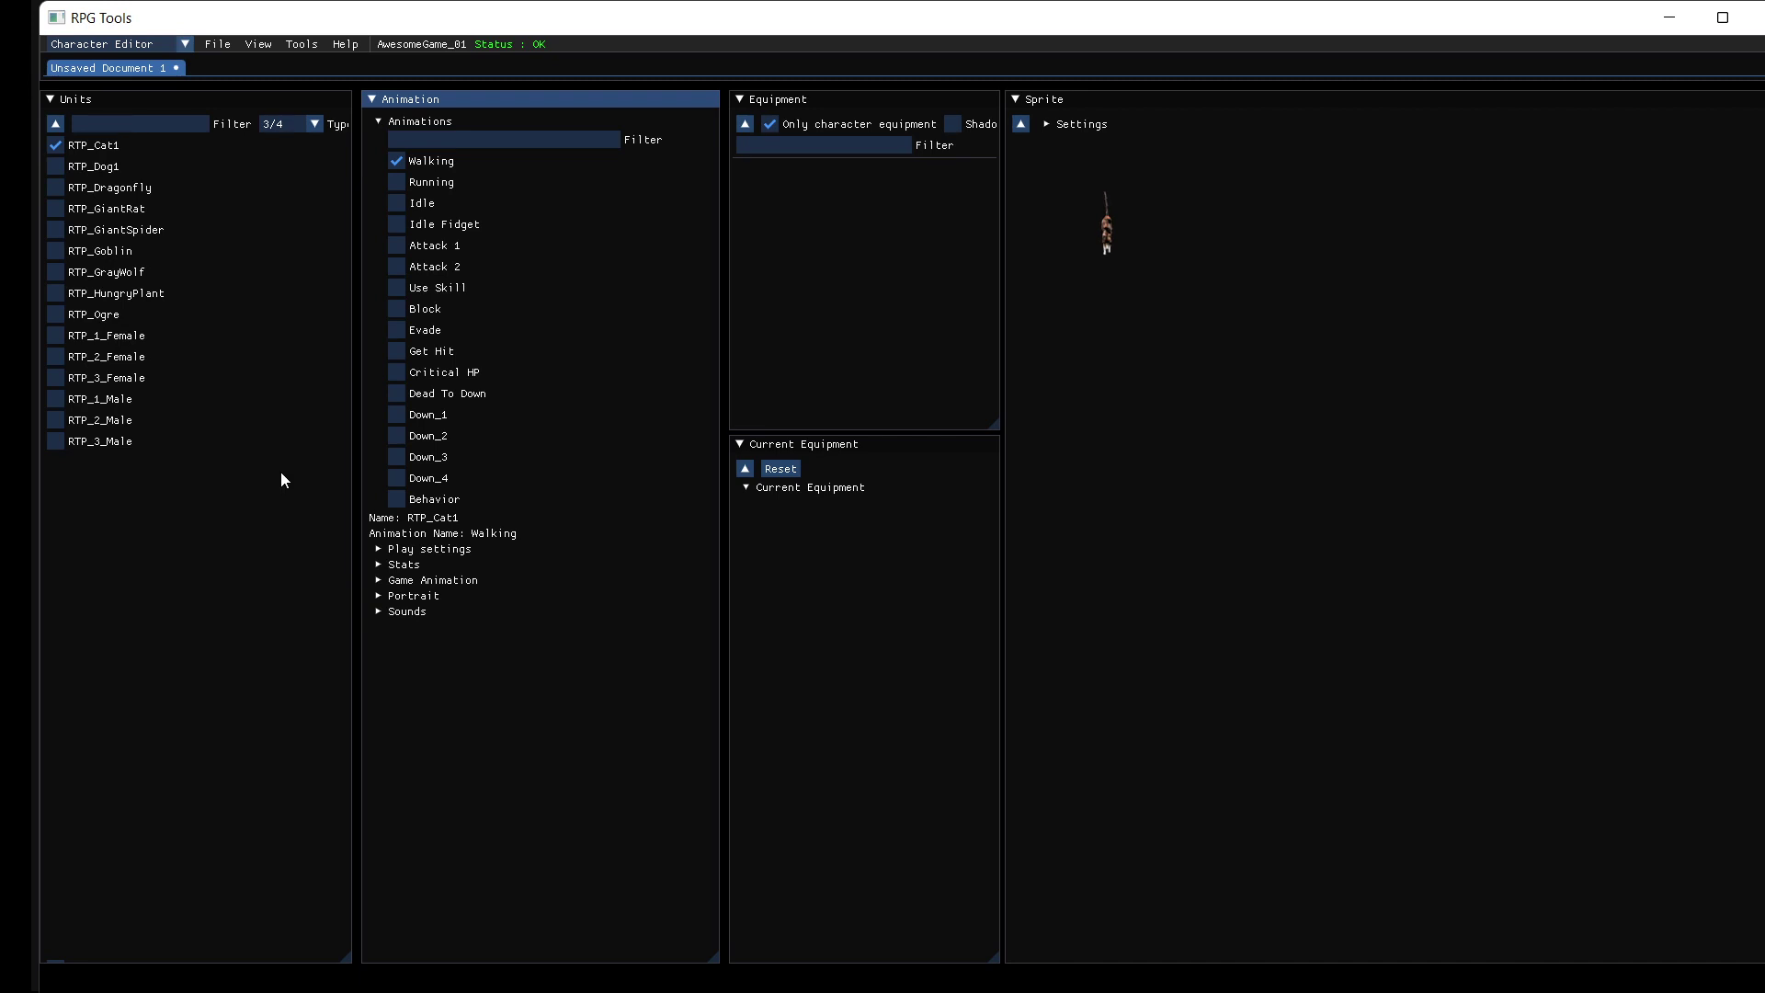
Step: Add RpgToolsPackage's rpg-tools-content-package 4 folder as another image folder, with the same three image sources enabled
left_click(222, 45)
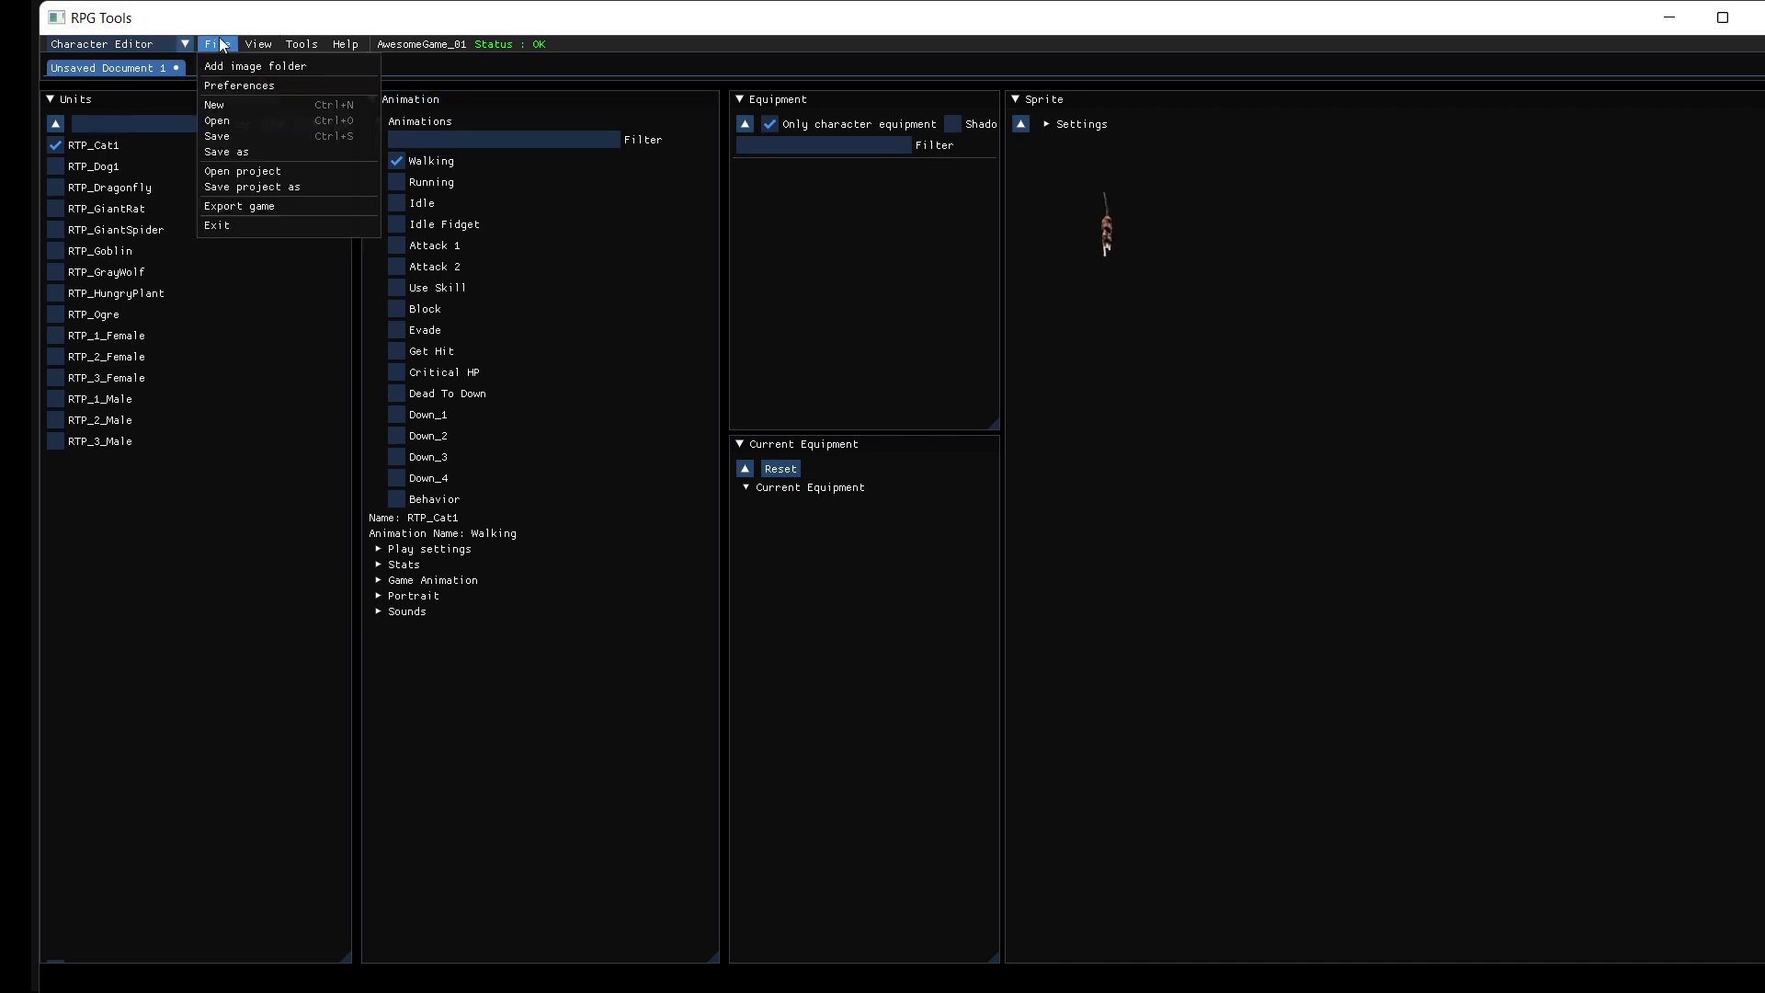
left_click(263, 72)
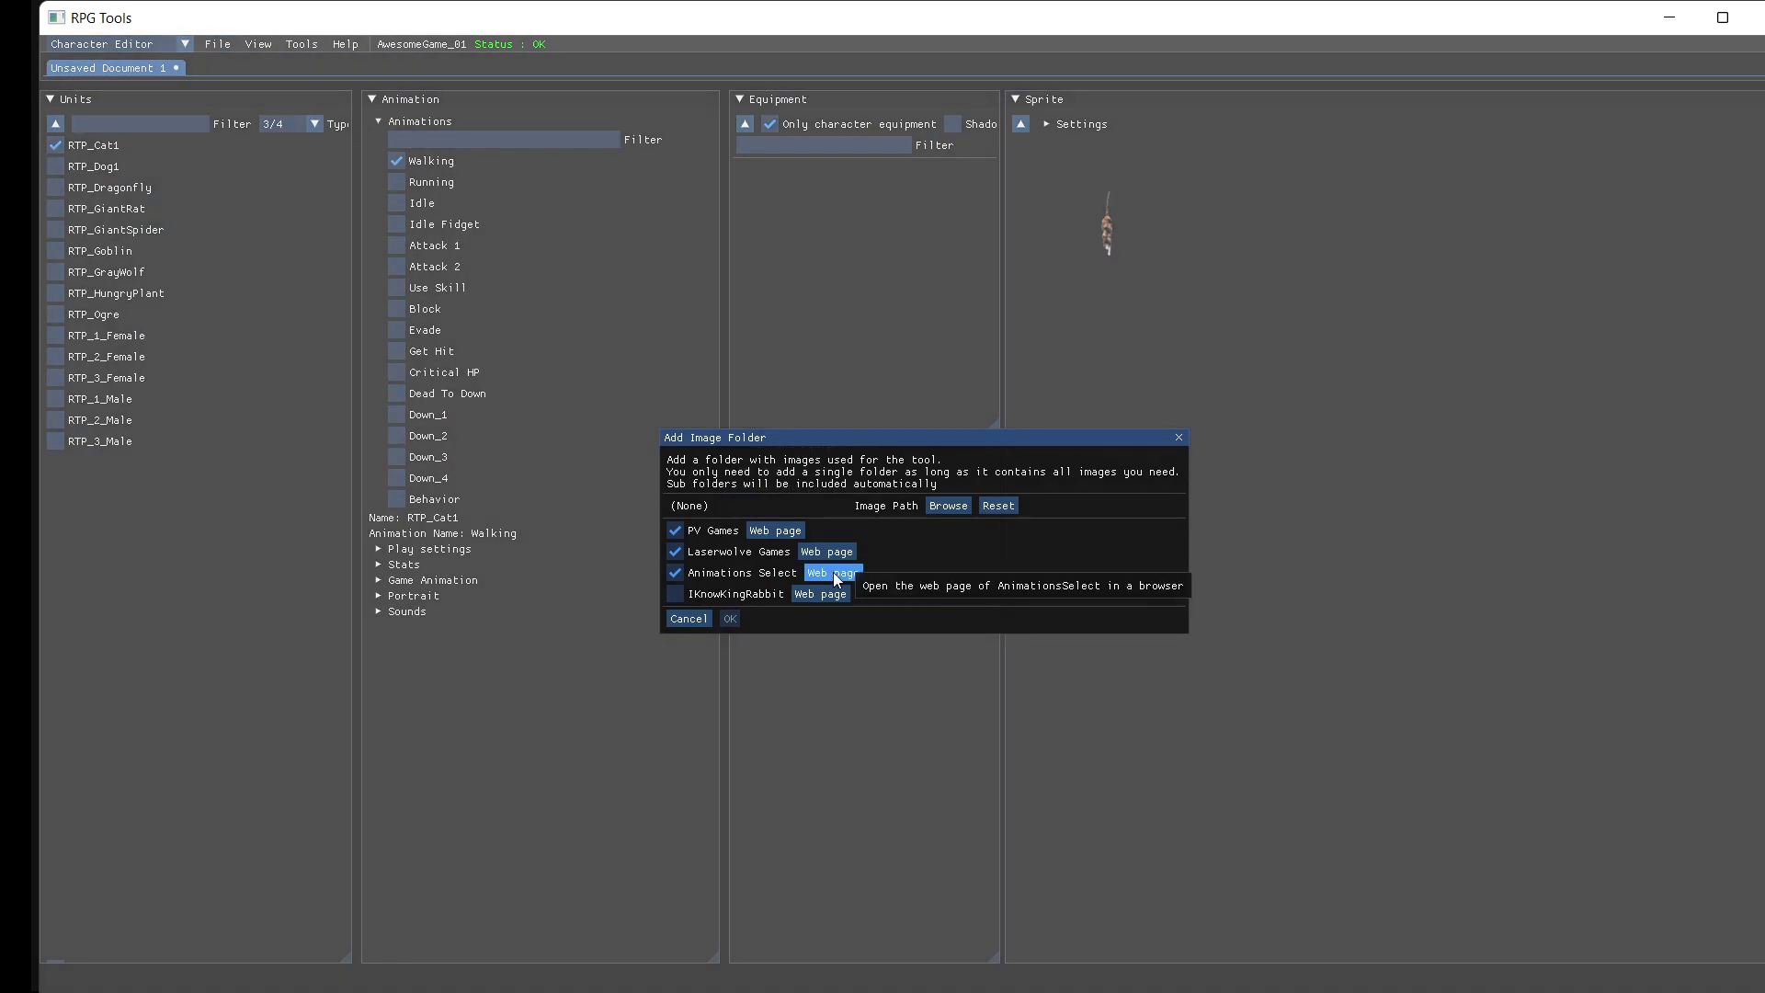
left_click(949, 507)
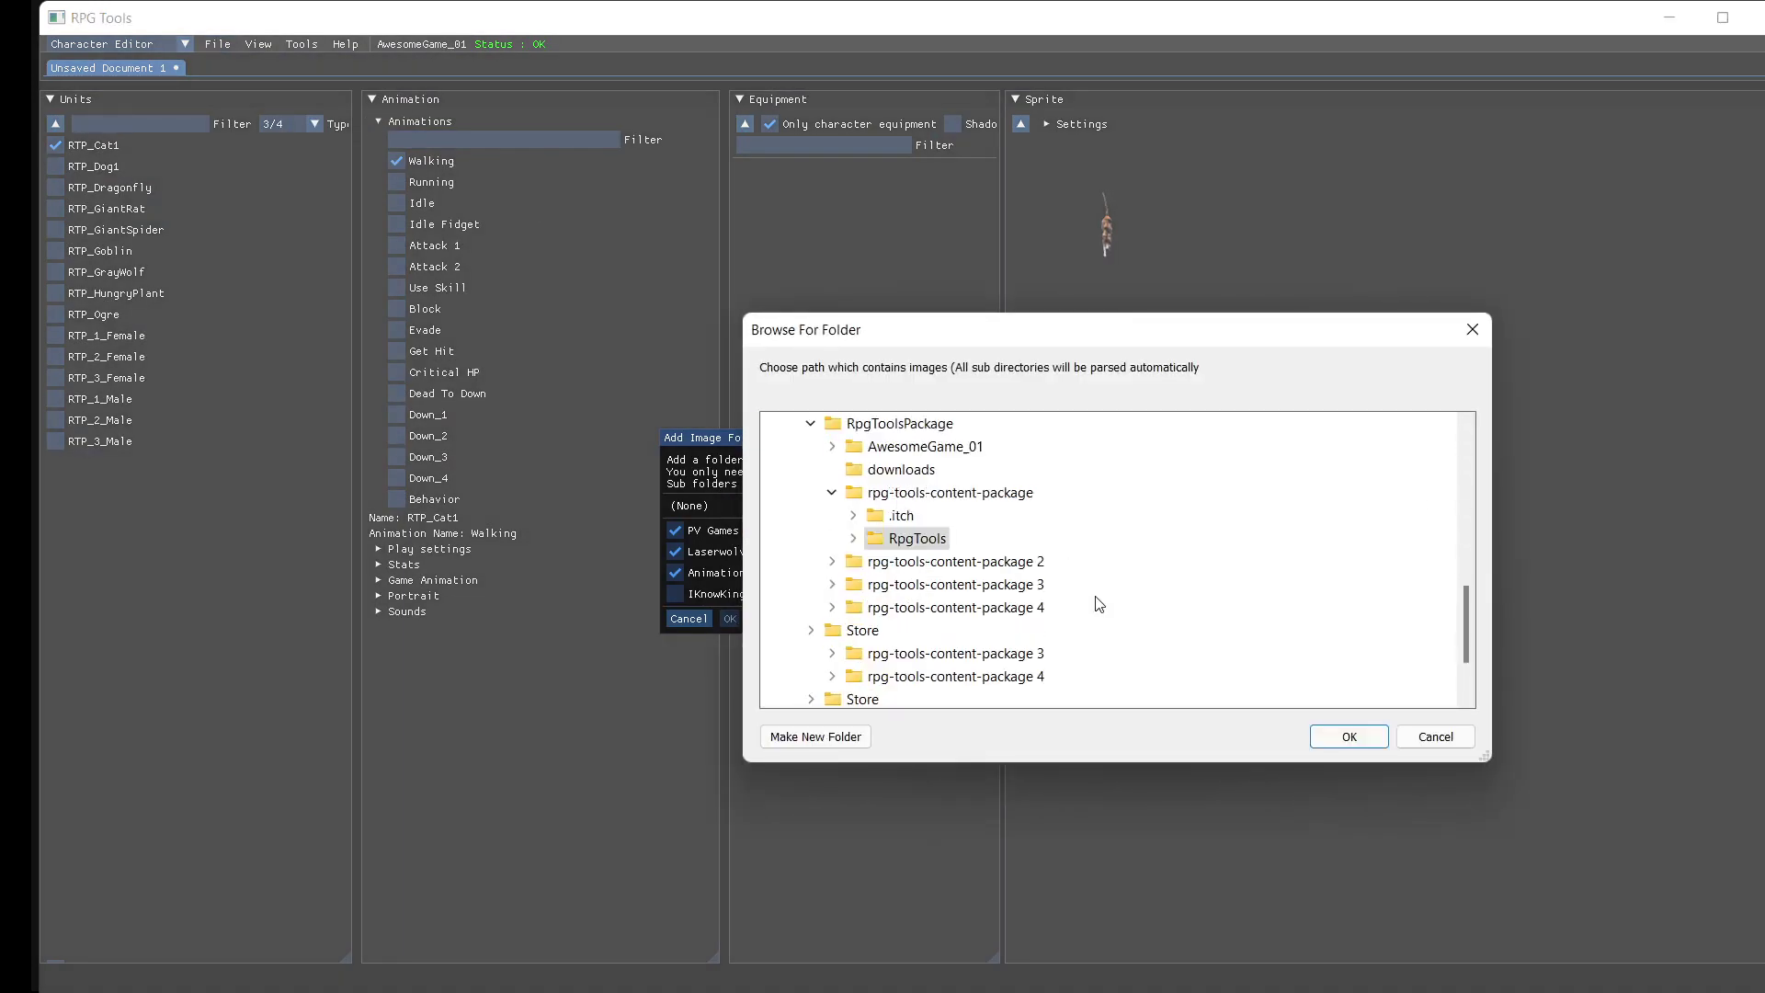
double_click(980, 616)
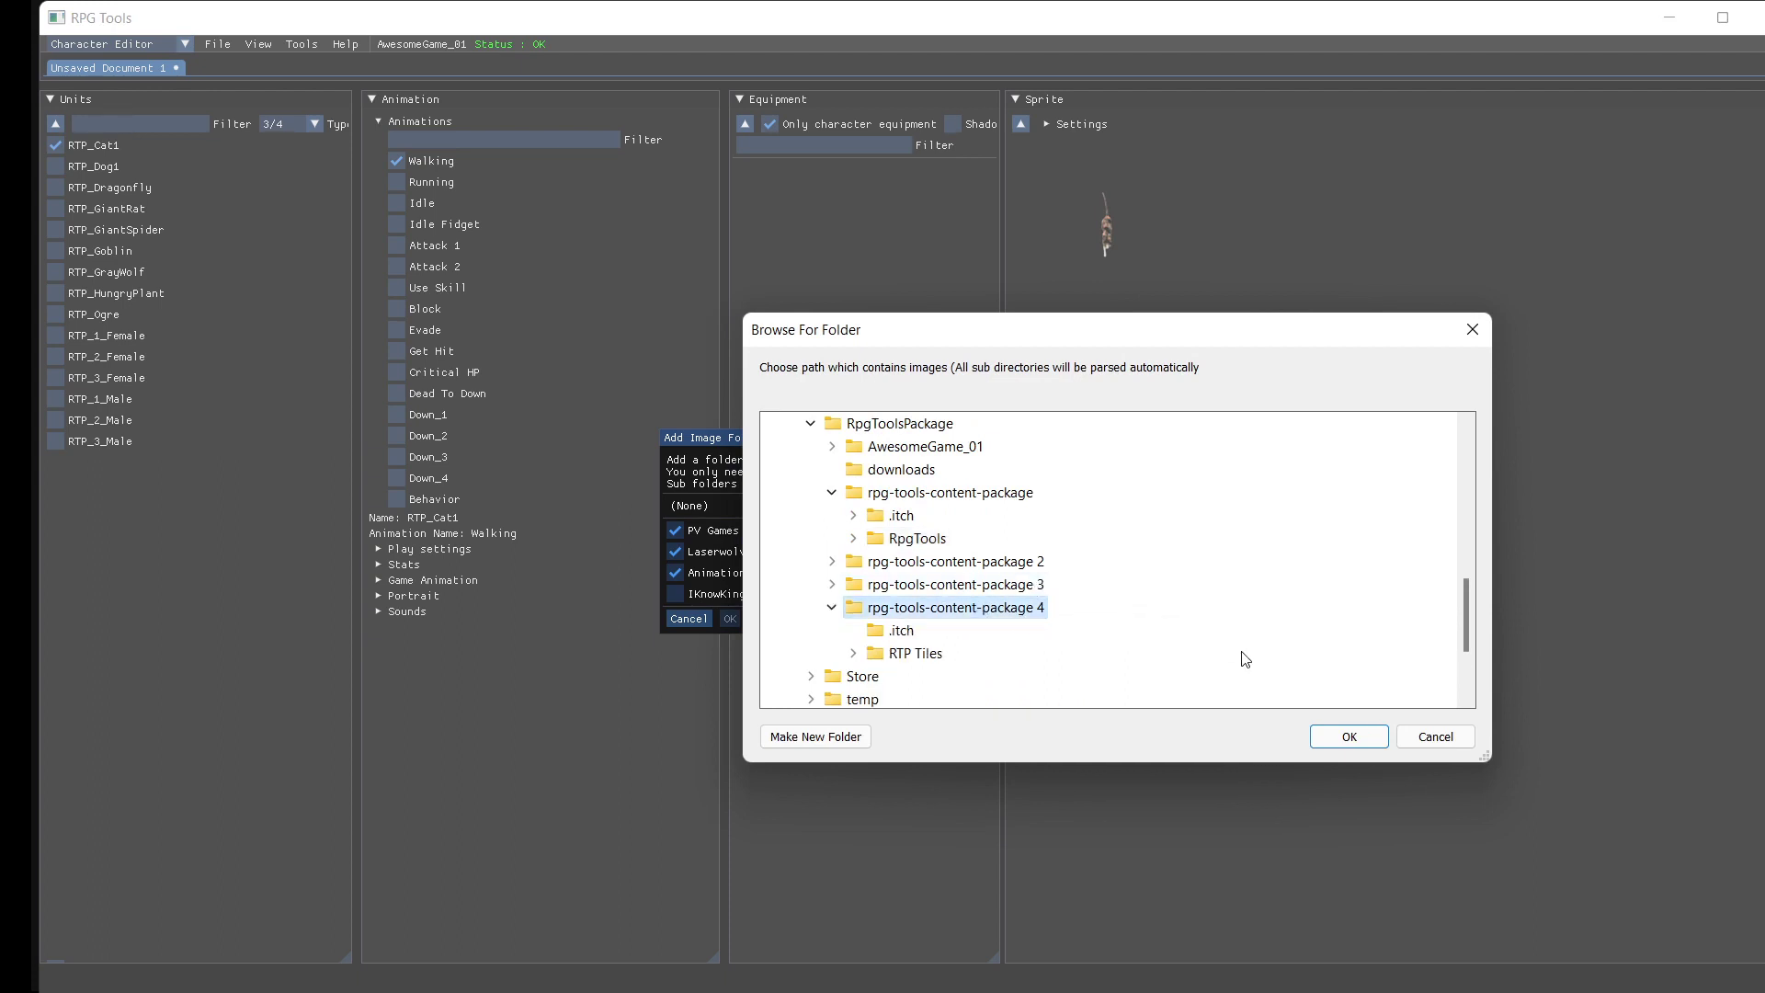
left_click(1349, 736)
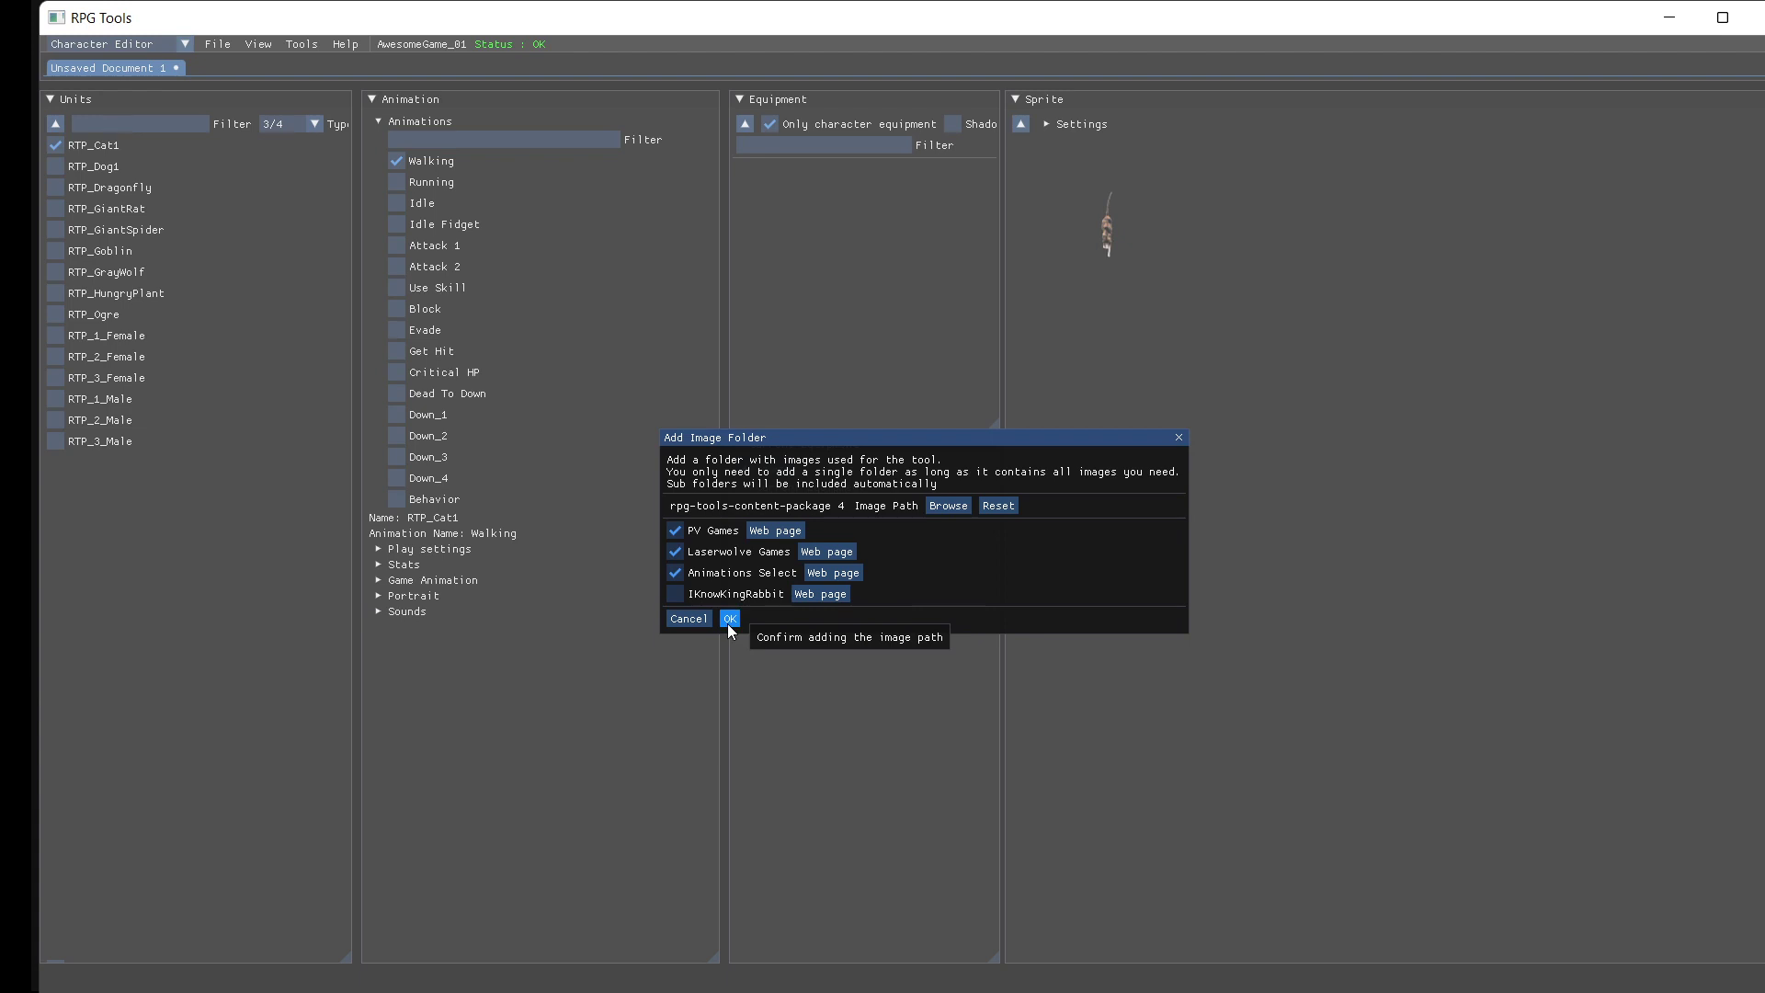
left_click(730, 619)
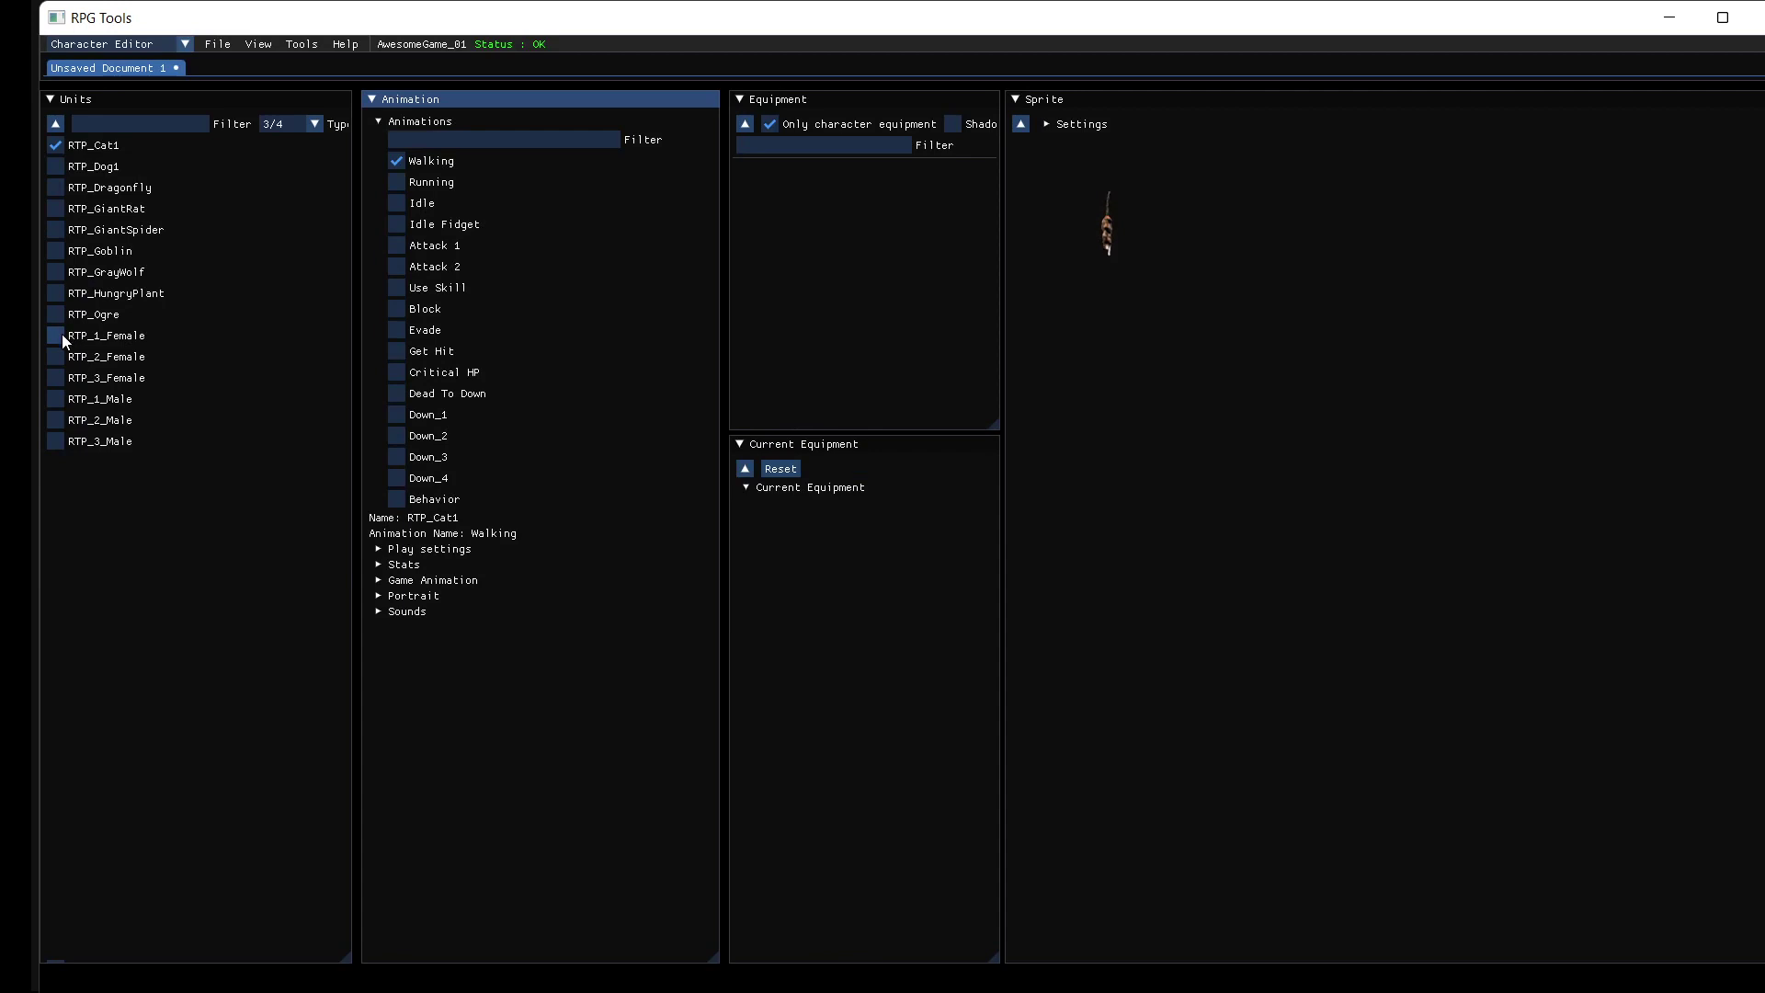
Step: Show the RTP_1_Female unit with the Portrait Neutral 2 animation and look through its remaining animations
left_click_drag(62, 334, 172, 378)
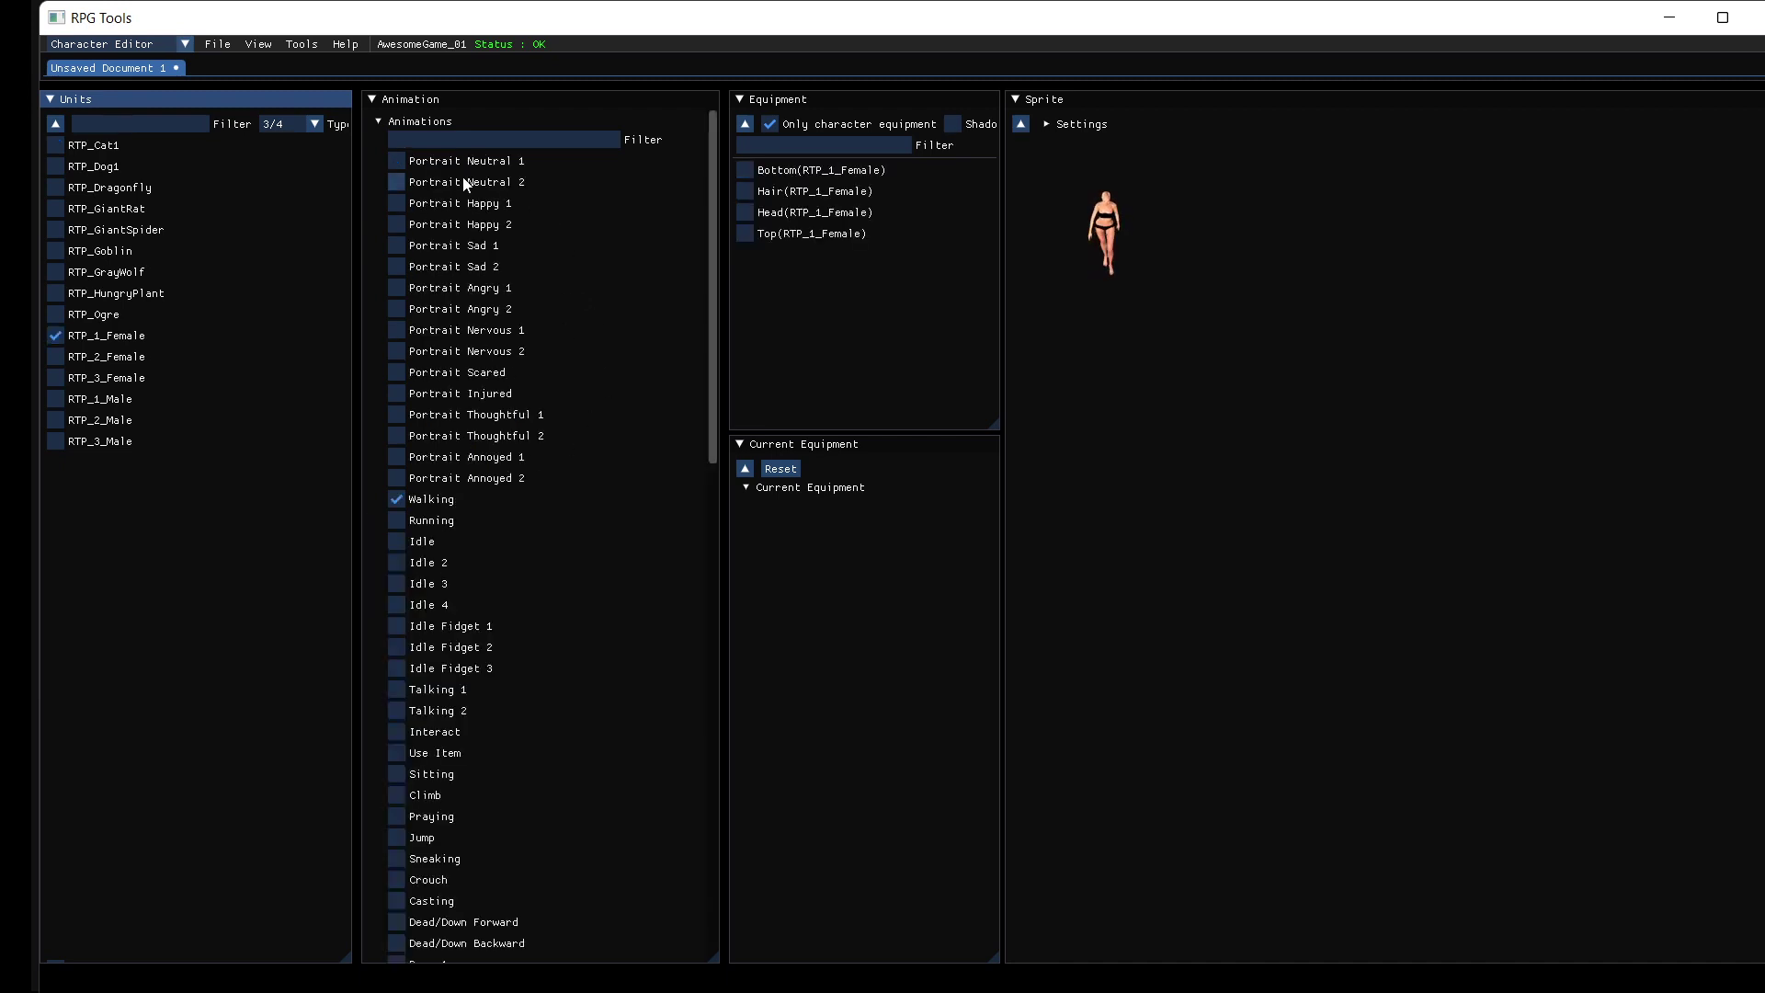
left_click_drag(426, 181, 668, 345)
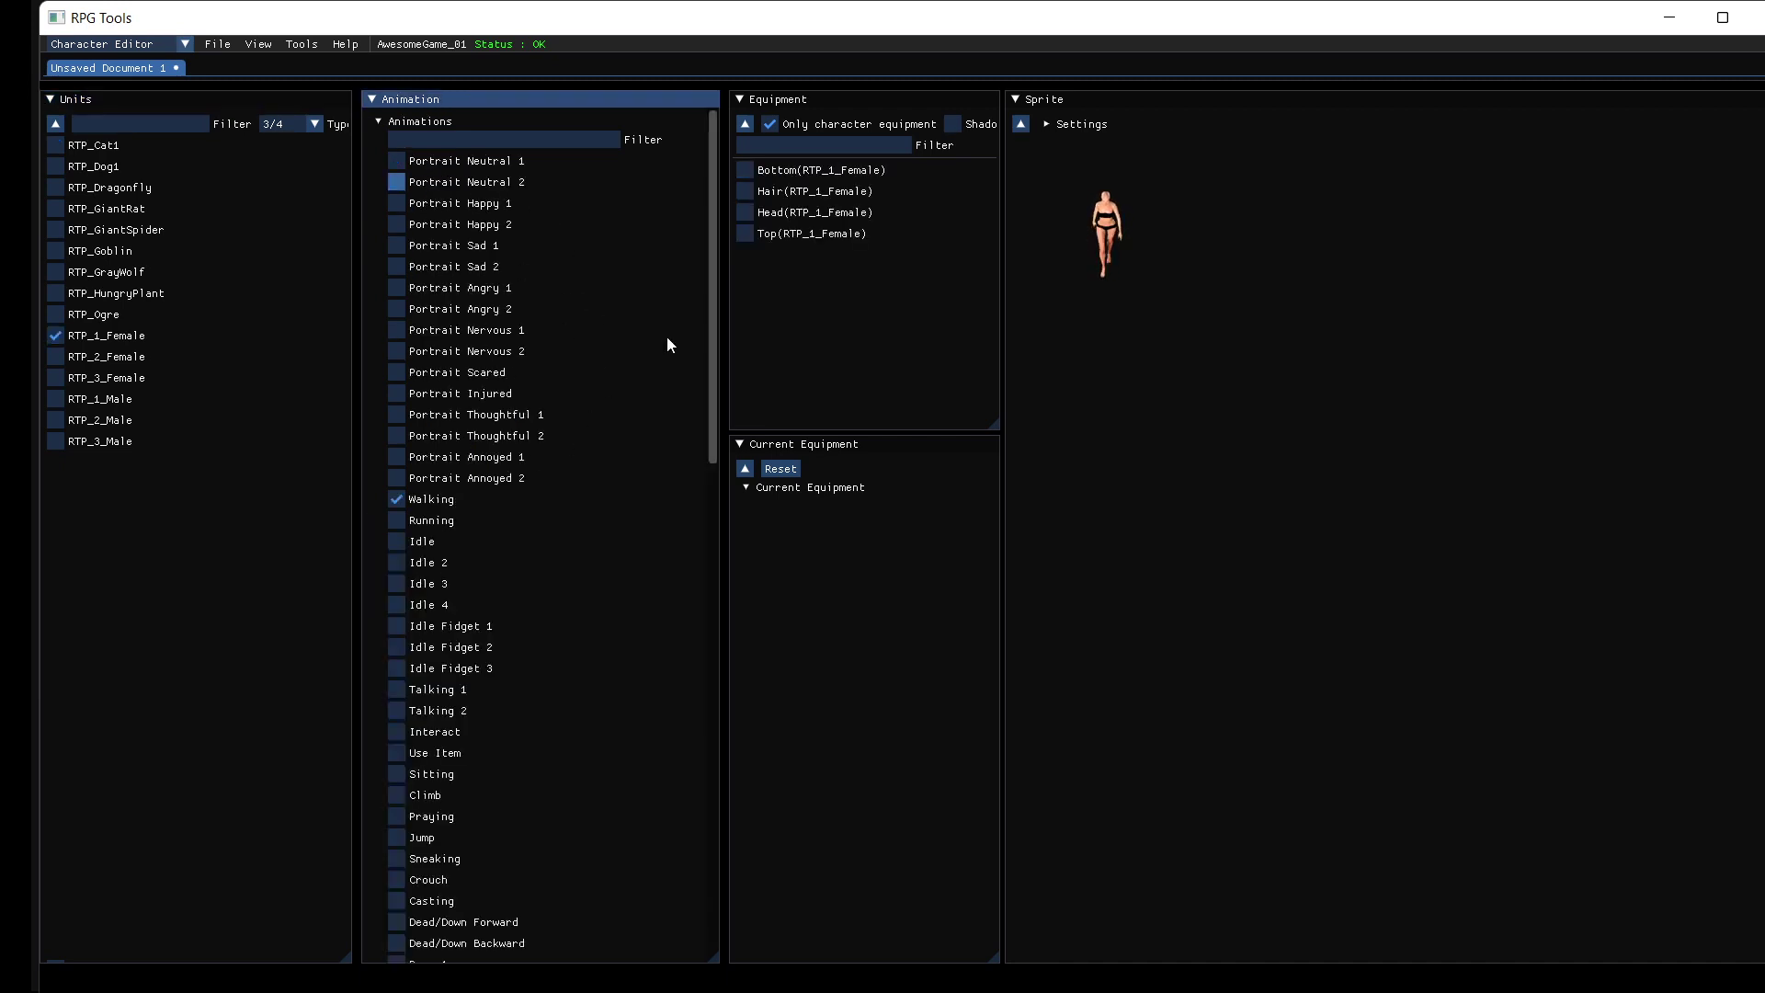
left_click_drag(624, 258, 582, 360)
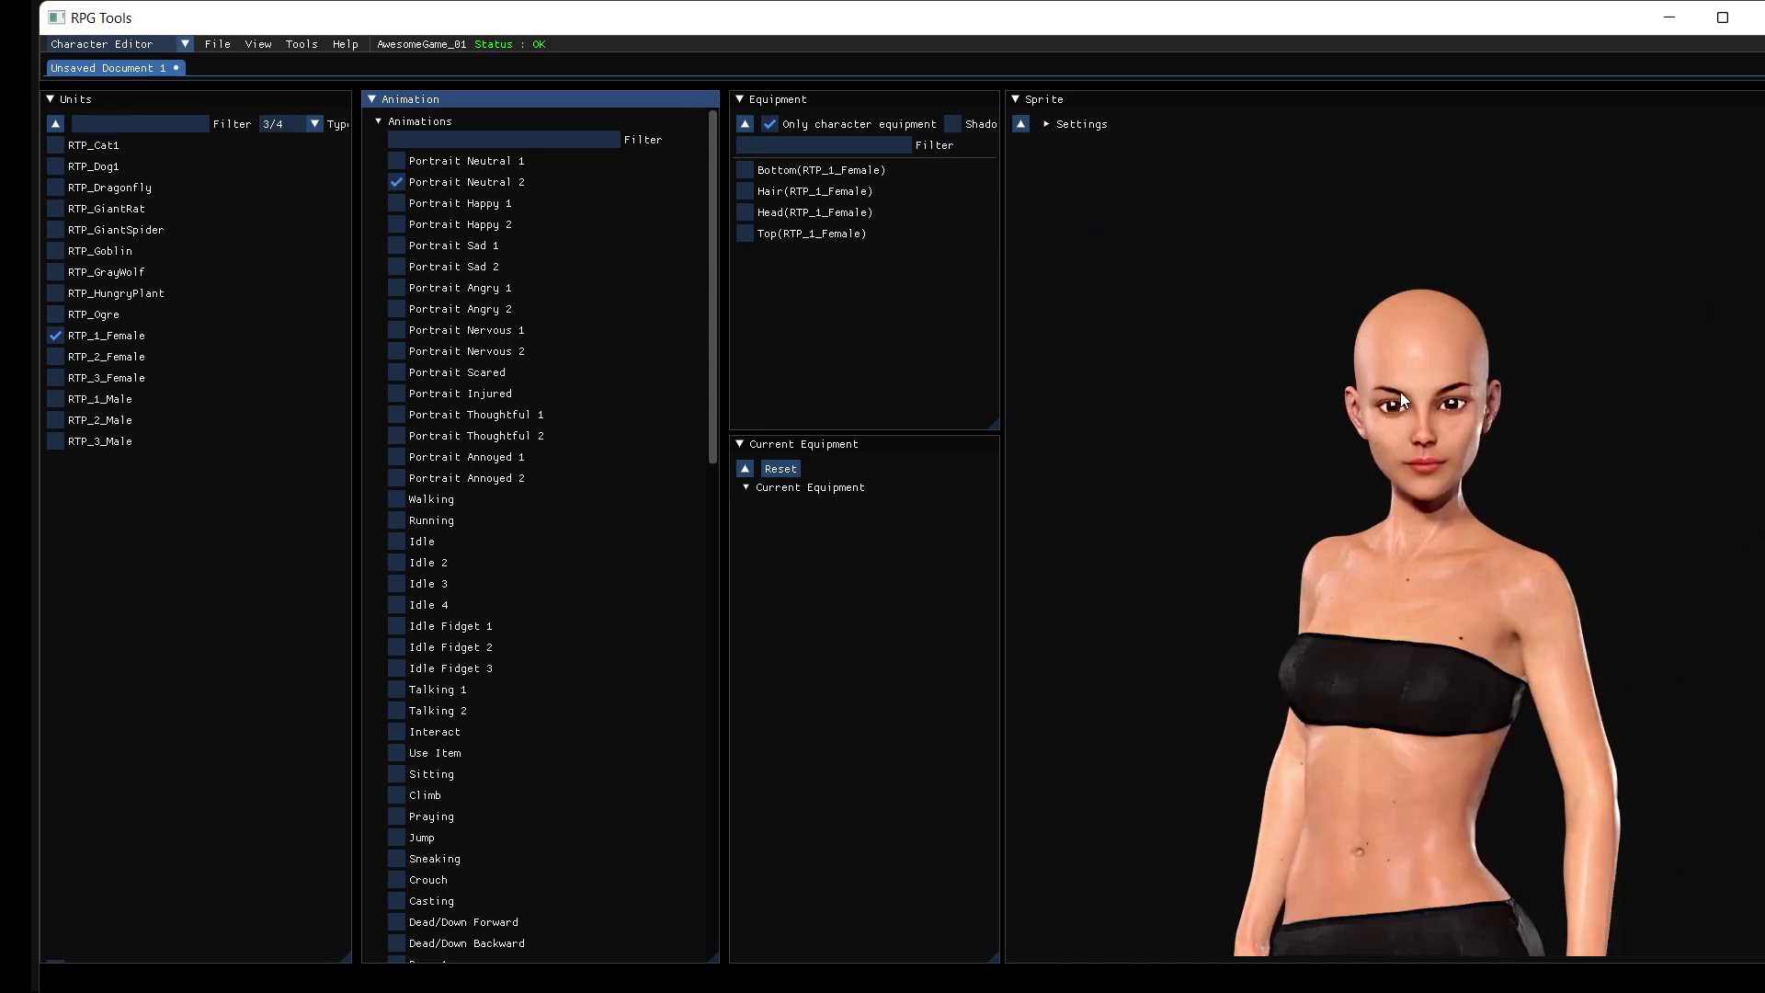
scroll(540, 681, "down", 5)
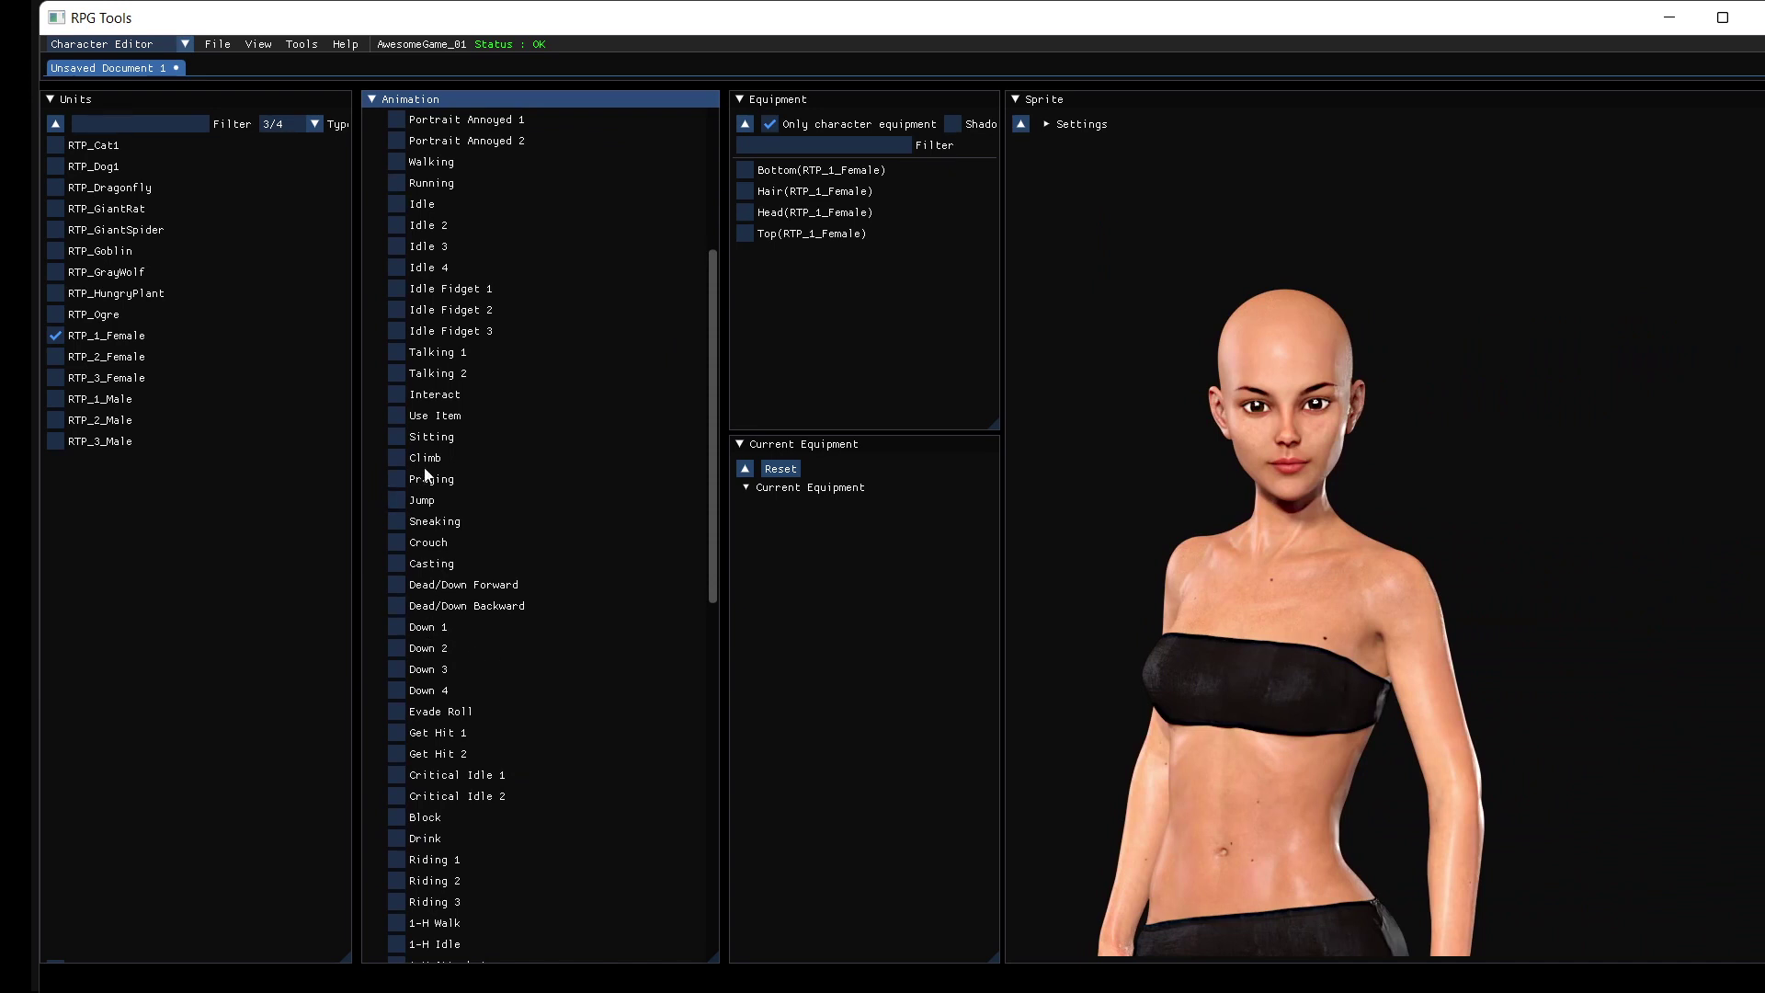
scroll(426, 475, "down", 8)
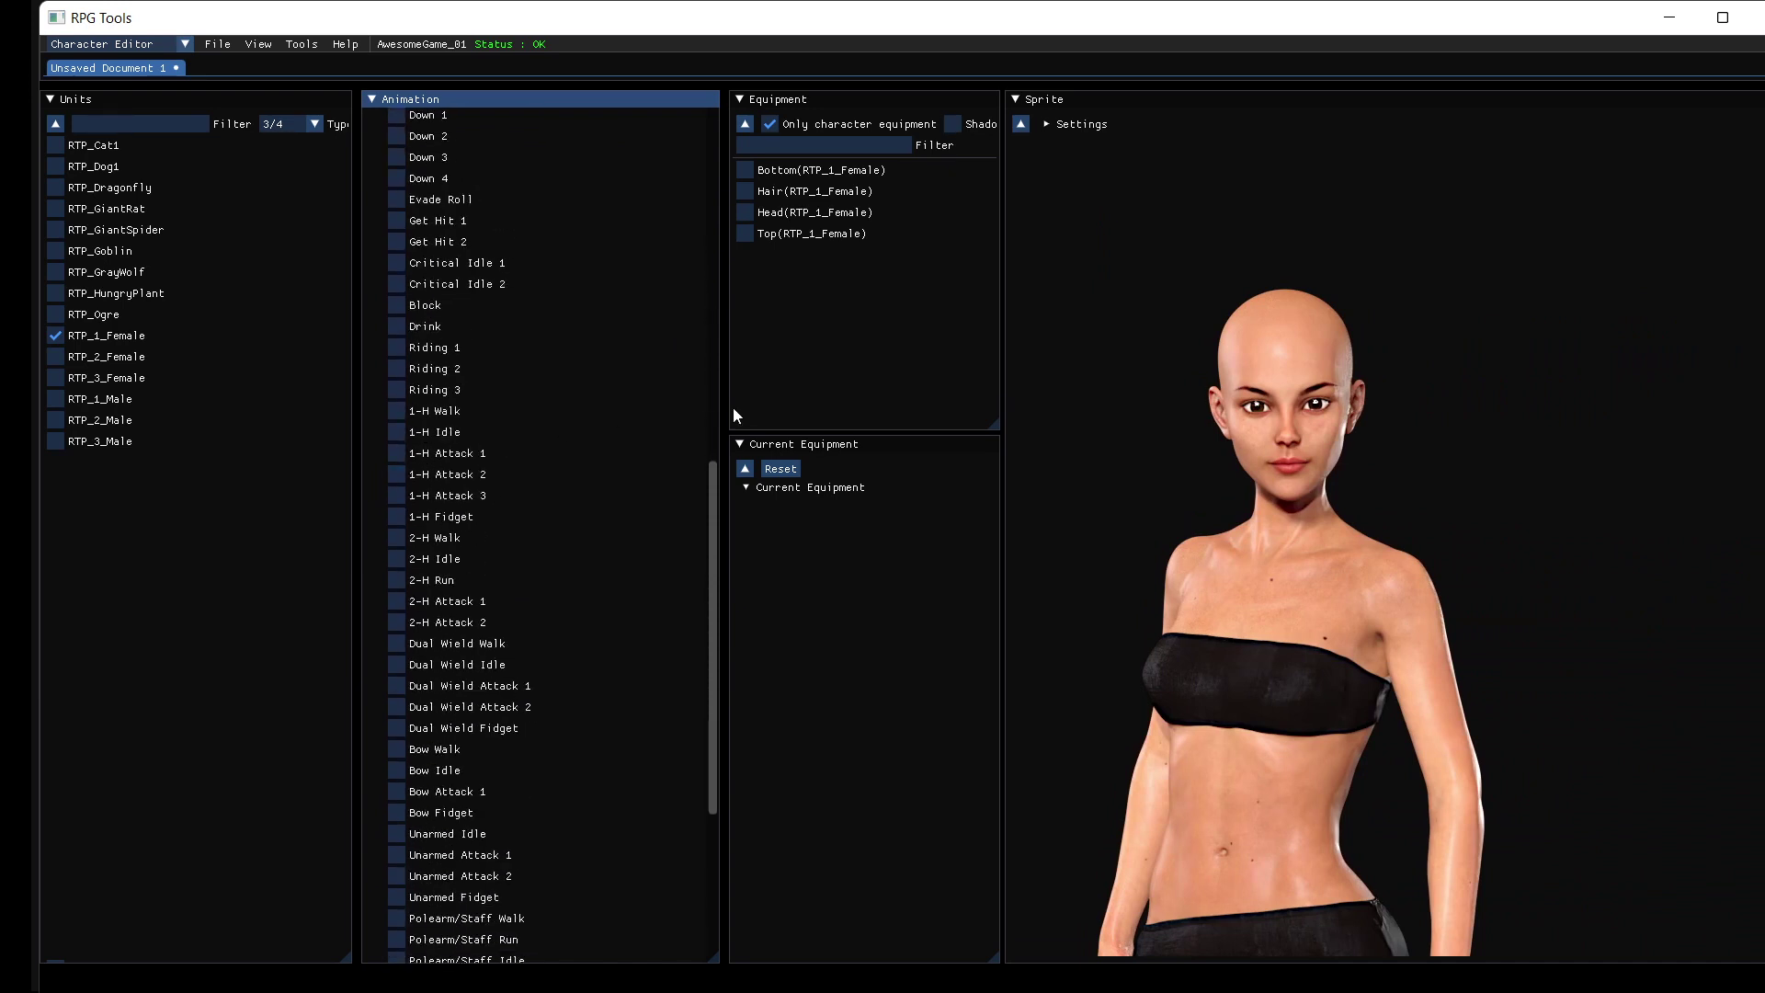
Step: Equip the character with Bottom(RTP_1_Female) and Top(RTP_1_Female)
left_click(747, 169)
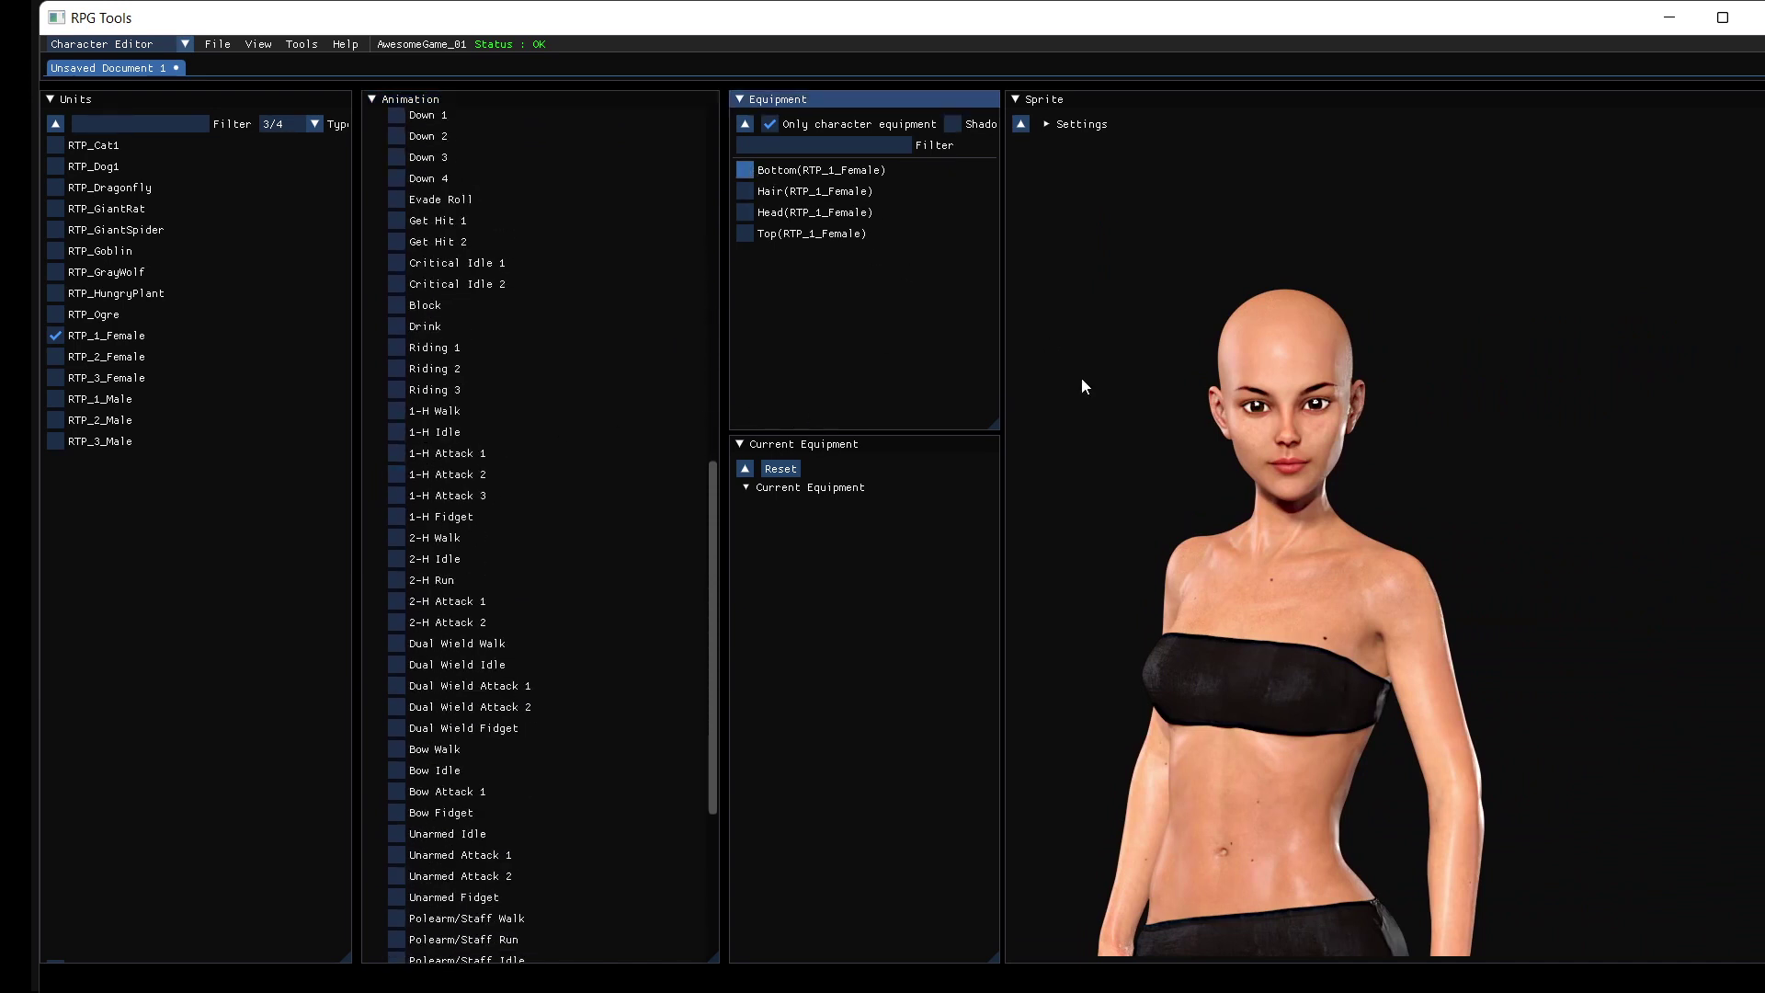
left_click(761, 171)
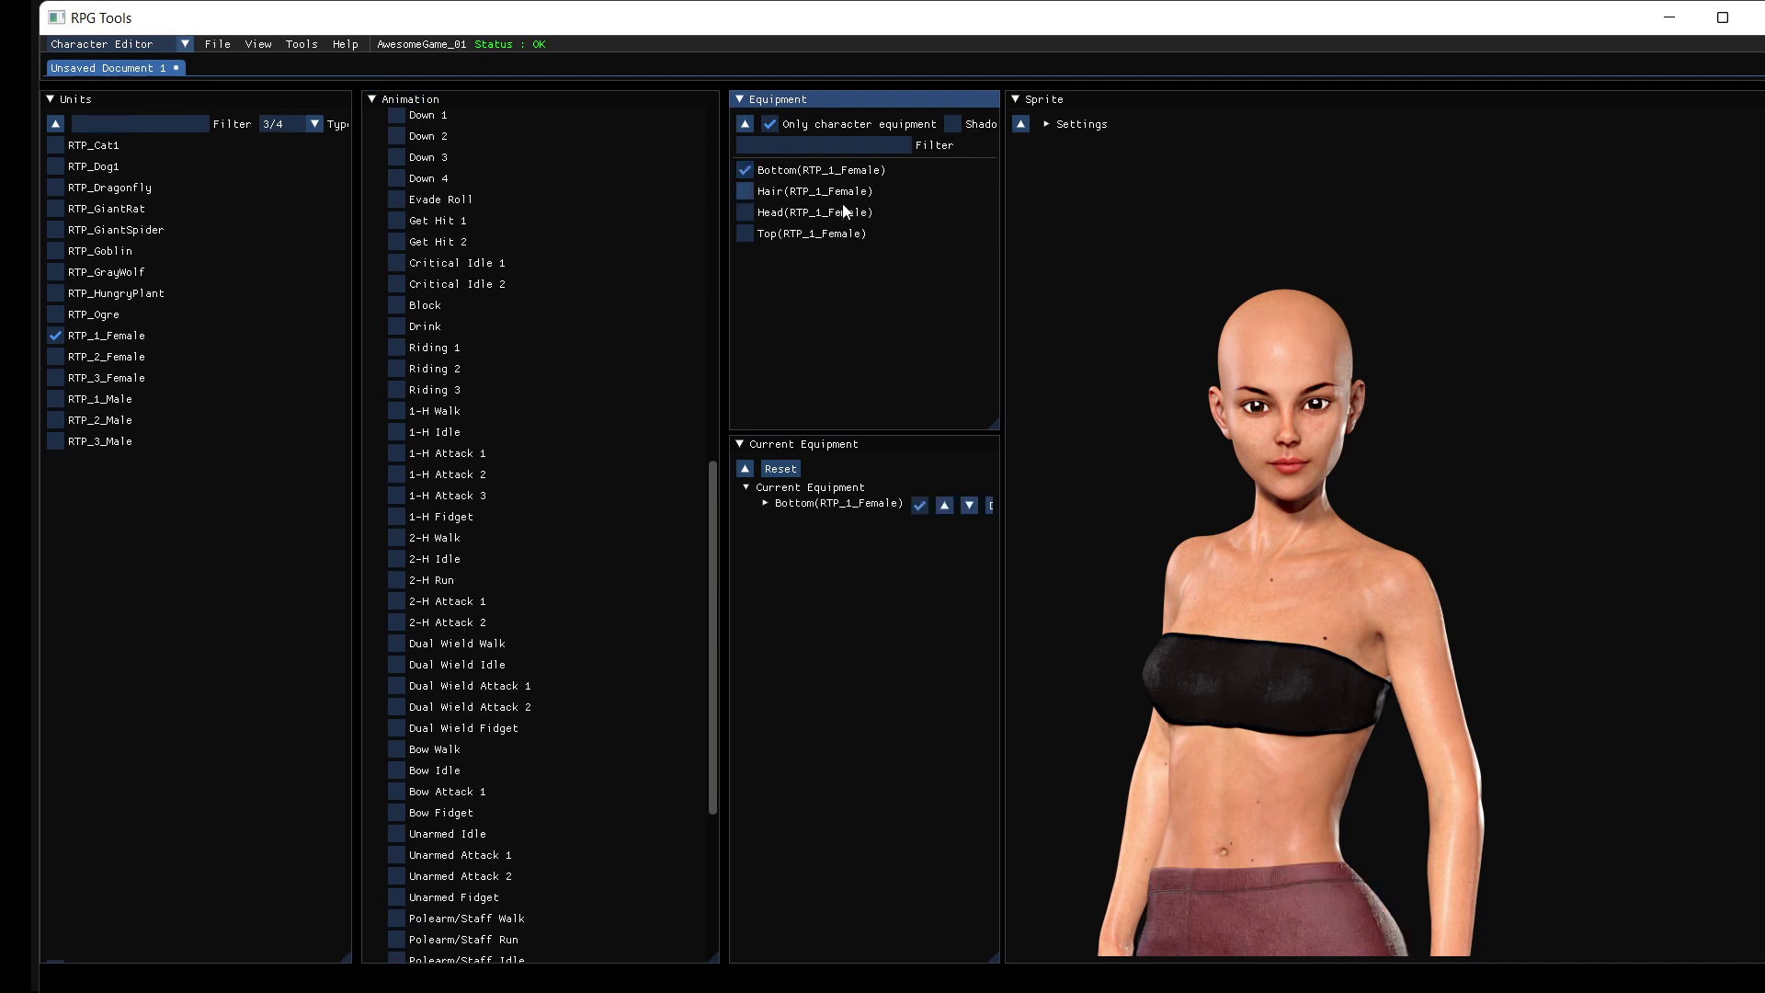
left_click(764, 233)
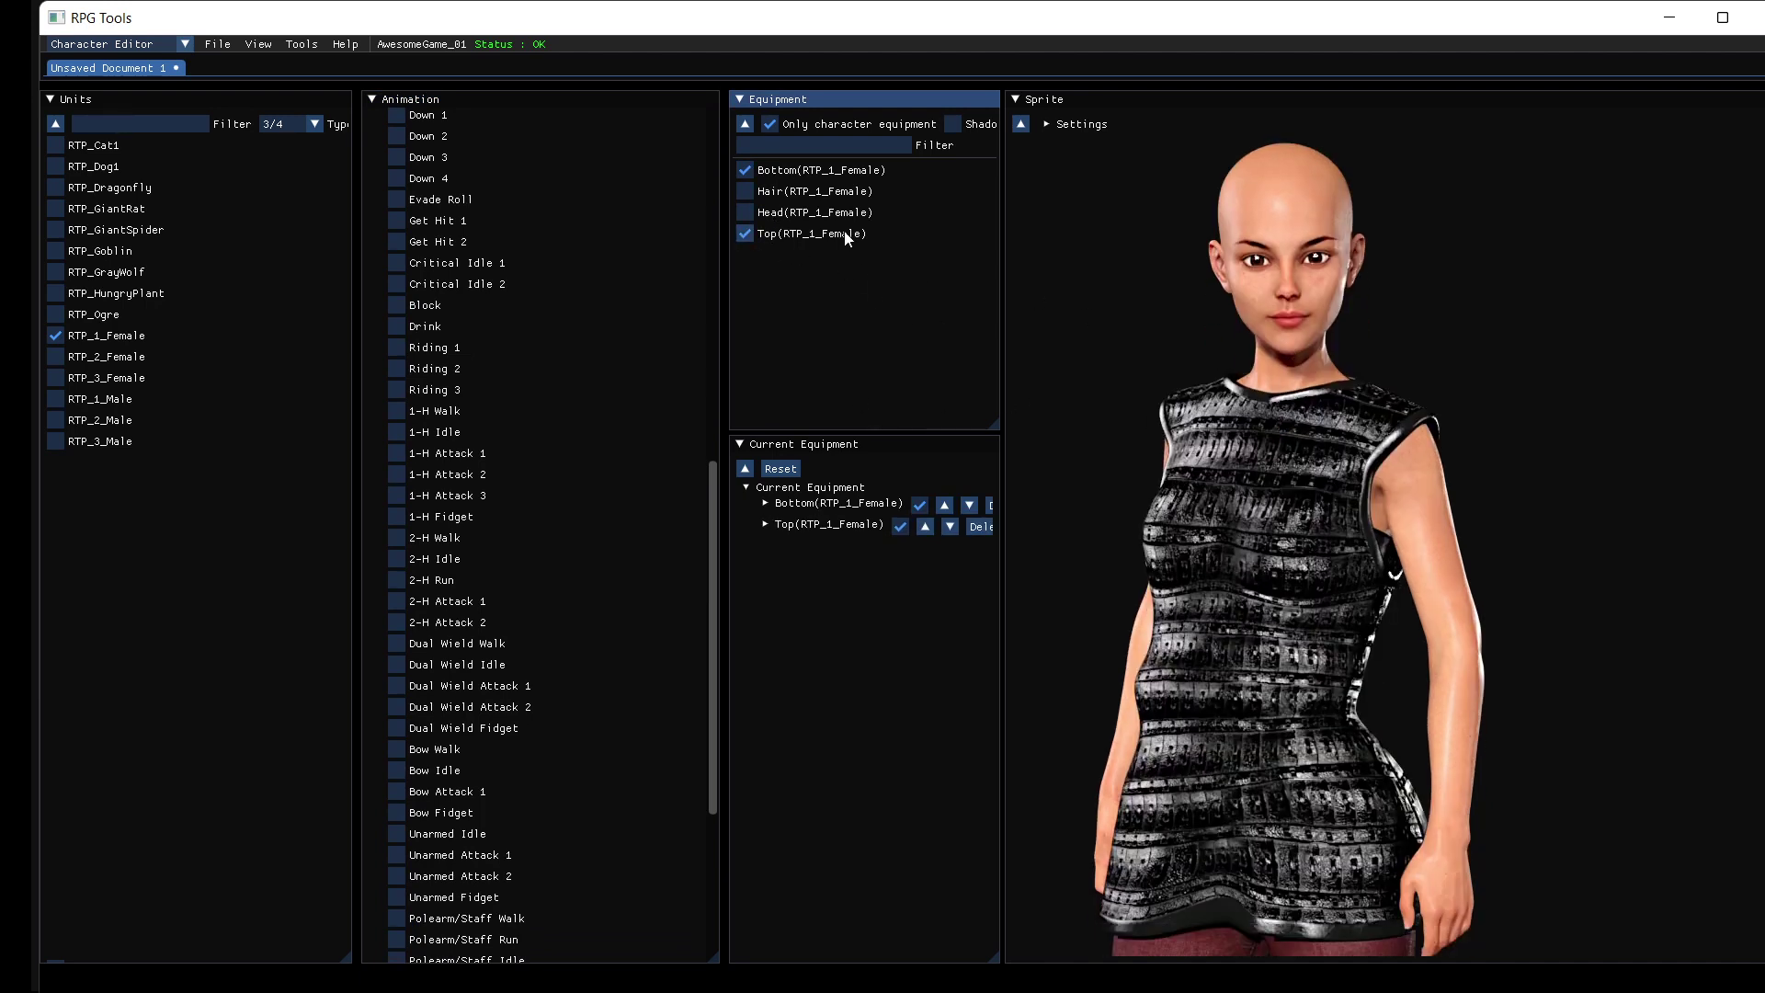
Step: List equipment beyond the character's own pieces and replace Bottom(RTP_1_Female) with Bottom(RTP_4_Female)
left_click(774, 124)
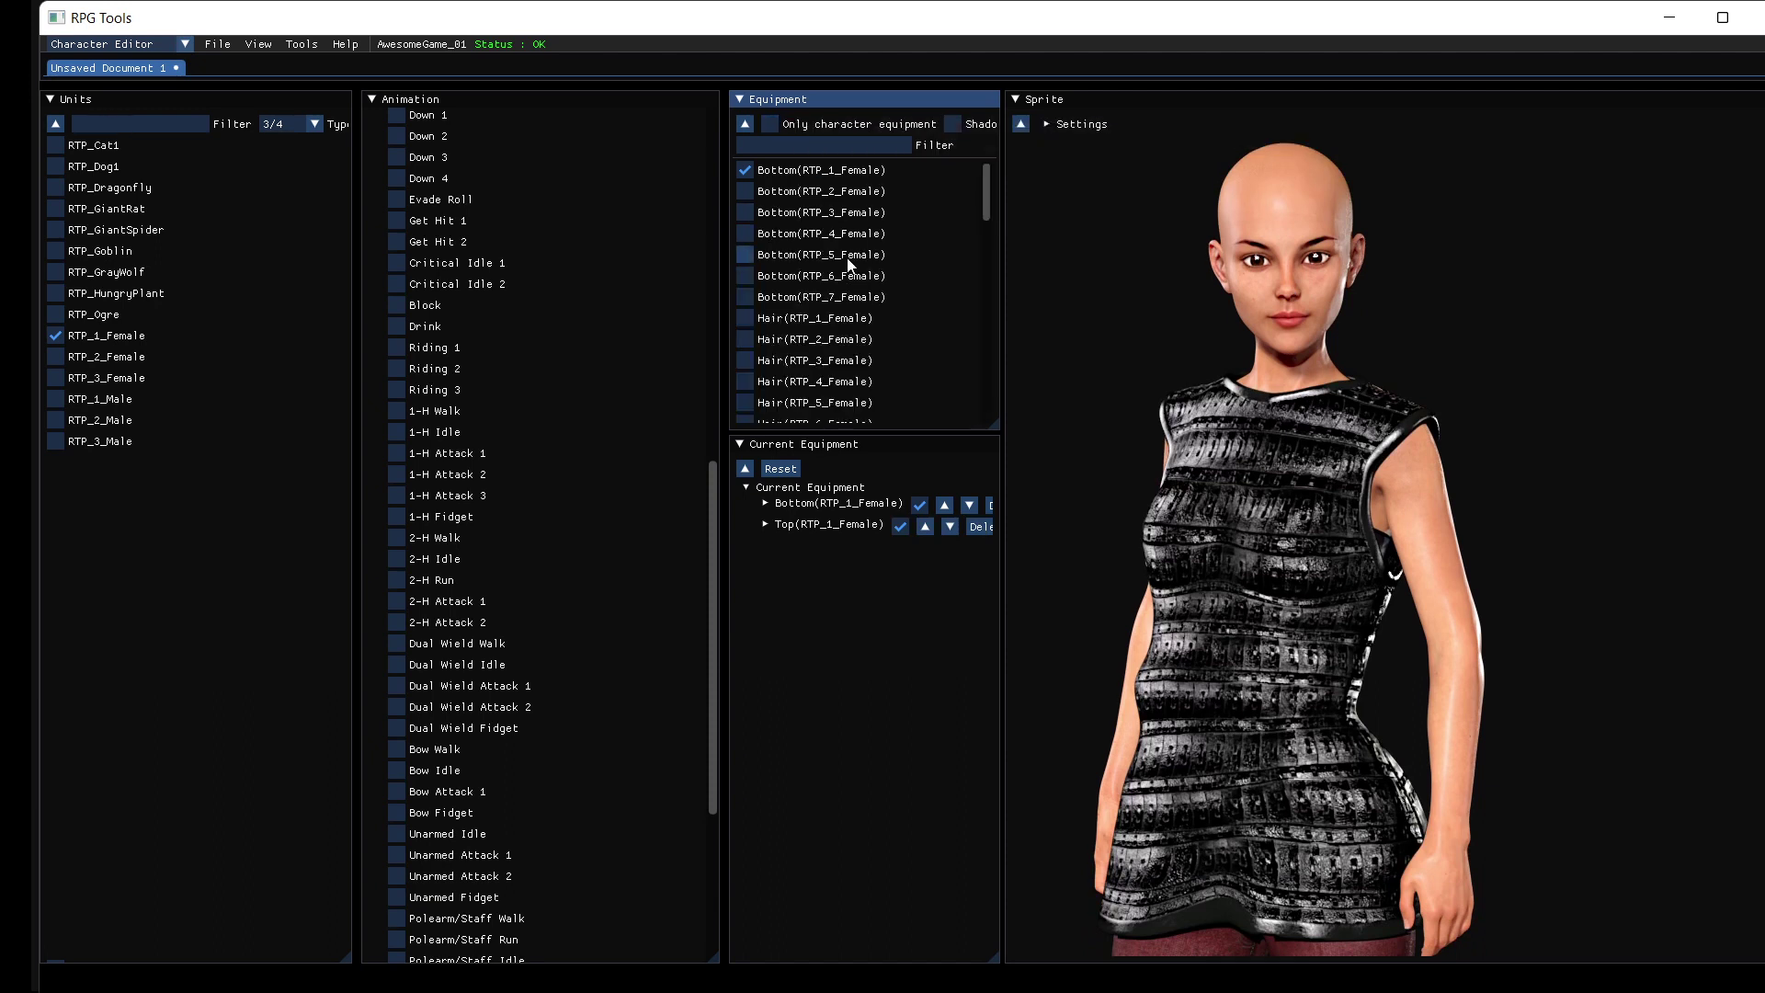
scroll(847, 266, "down", 2)
scroll(847, 266, "up", 2)
scroll(848, 265, "down", 2)
scroll(848, 266, "up", 2)
left_click(744, 170)
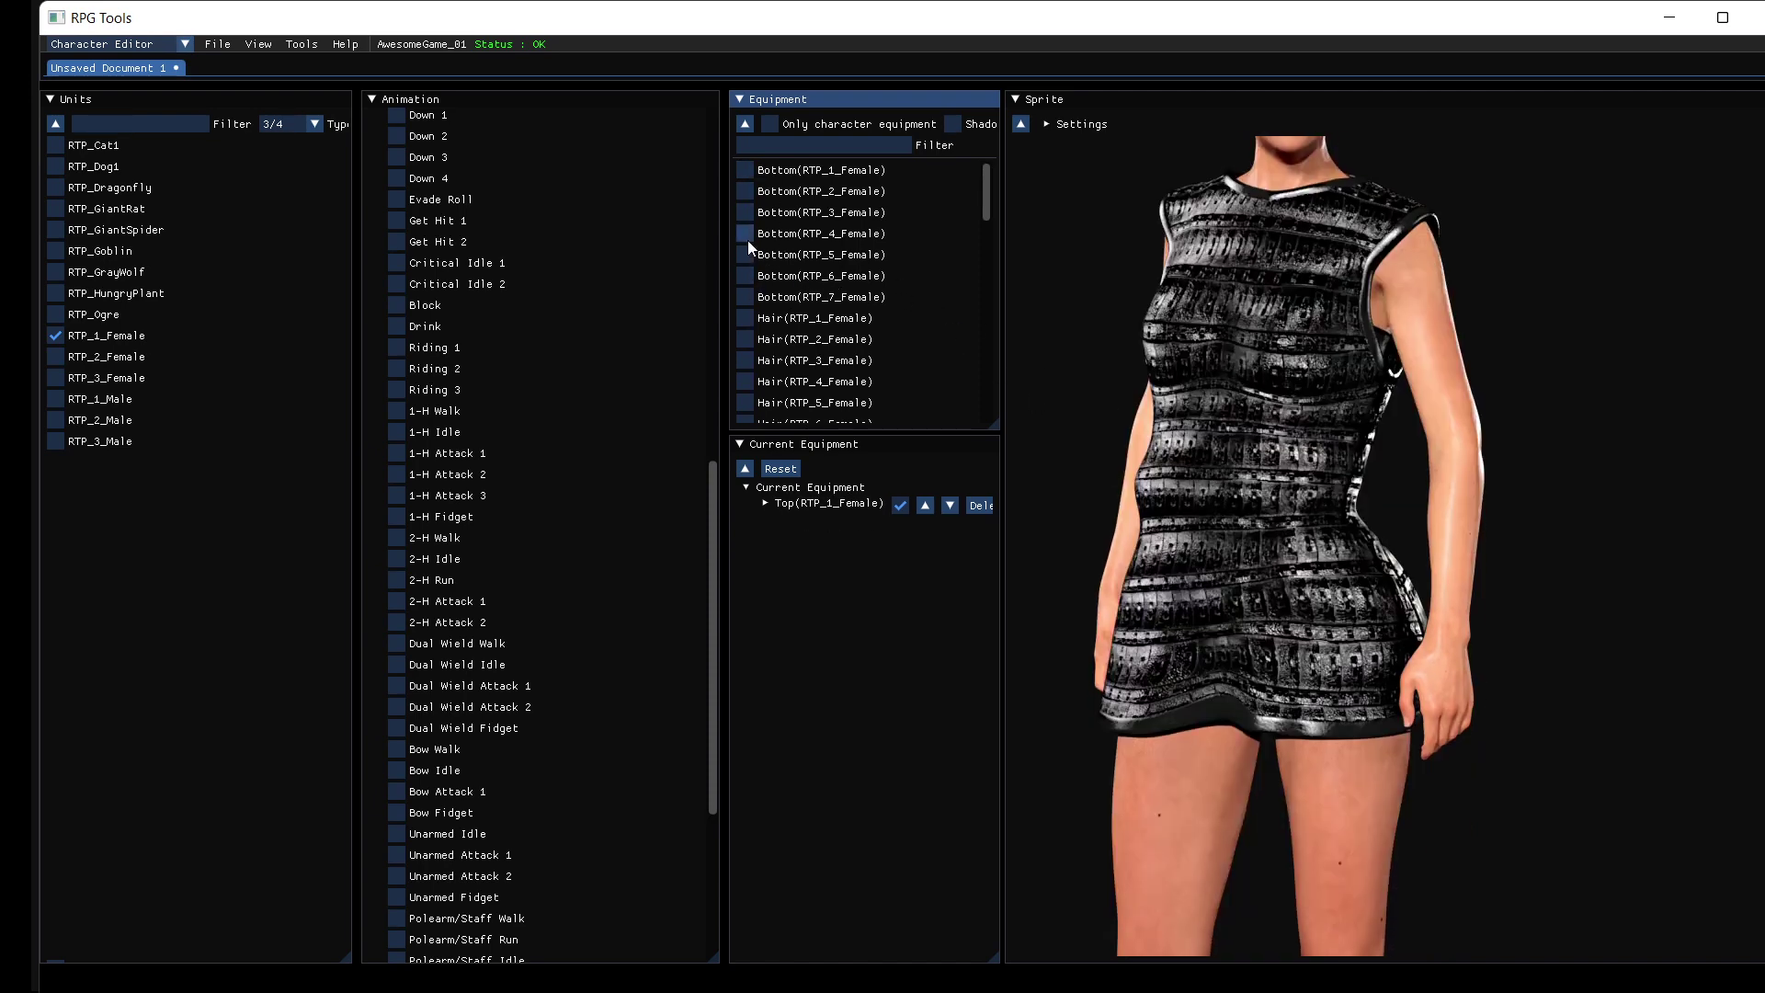
mouse_move(748, 240)
left_mouse_down()
mouse_move(764, 294)
mouse_move(747, 235)
left_mouse_up()
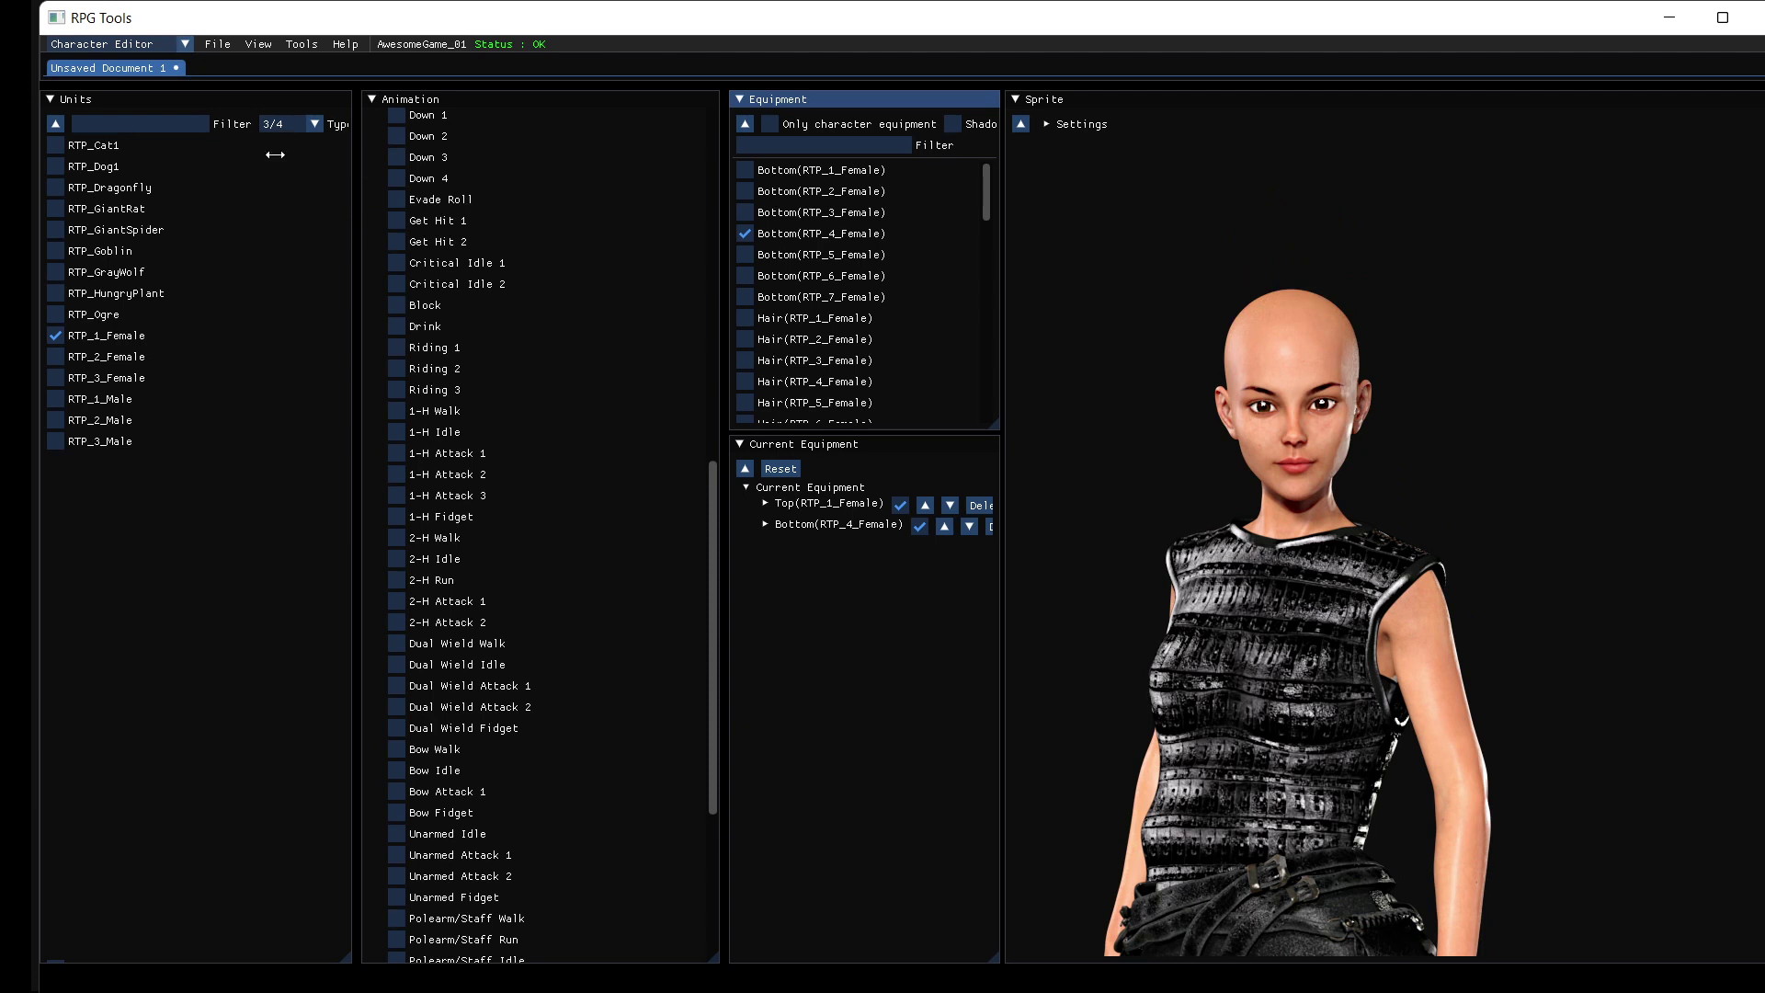
Step: Switch to the Level Editor and open Town1.json from AwesomeGame_01's levels folder
left_click(122, 42)
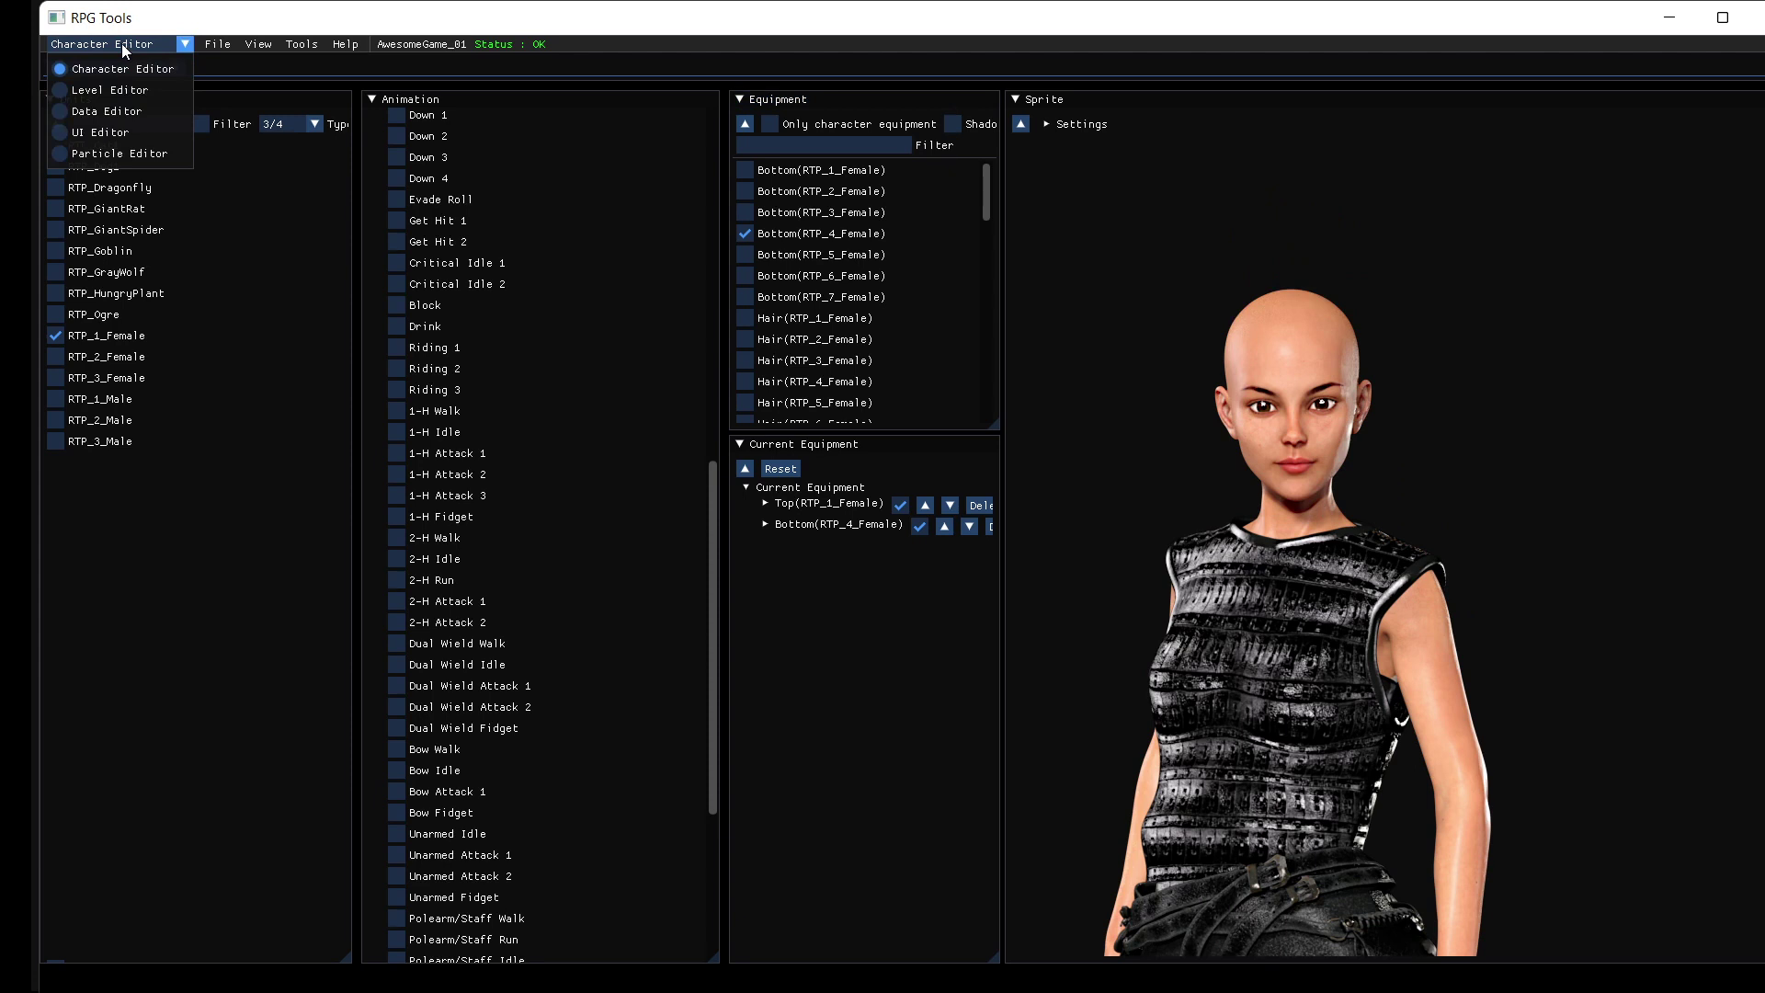
left_click(95, 90)
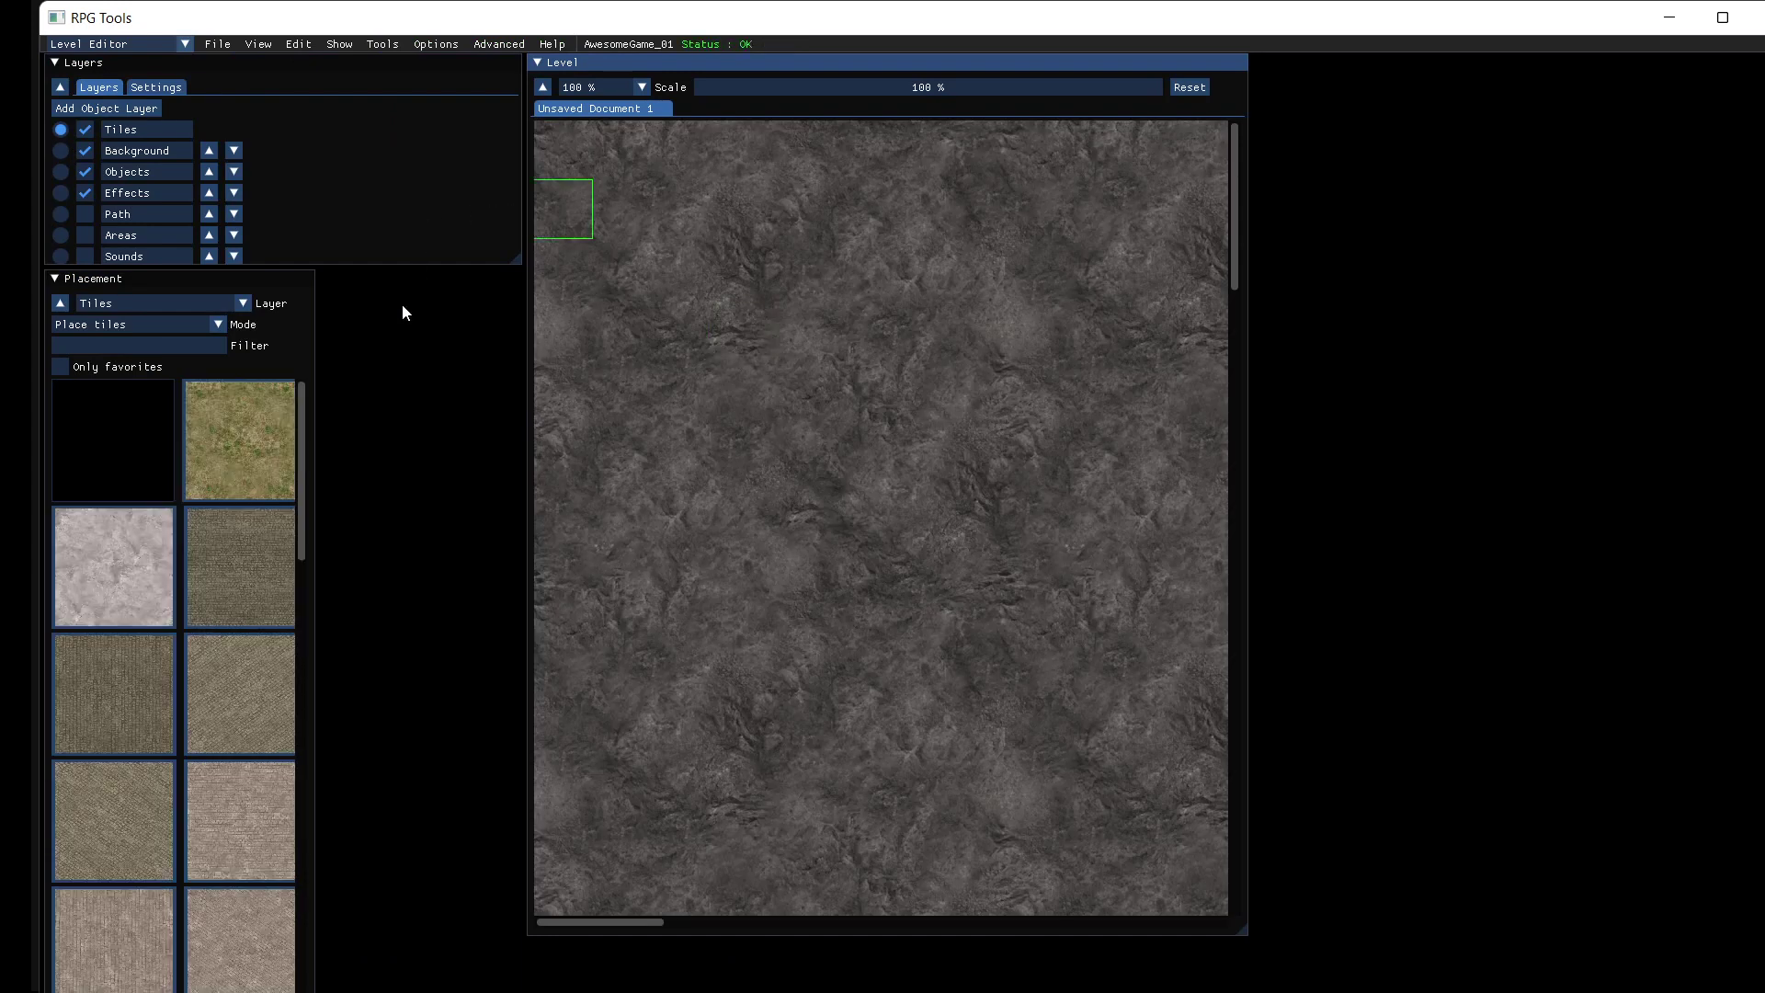
left_click(222, 42)
left_click(245, 120)
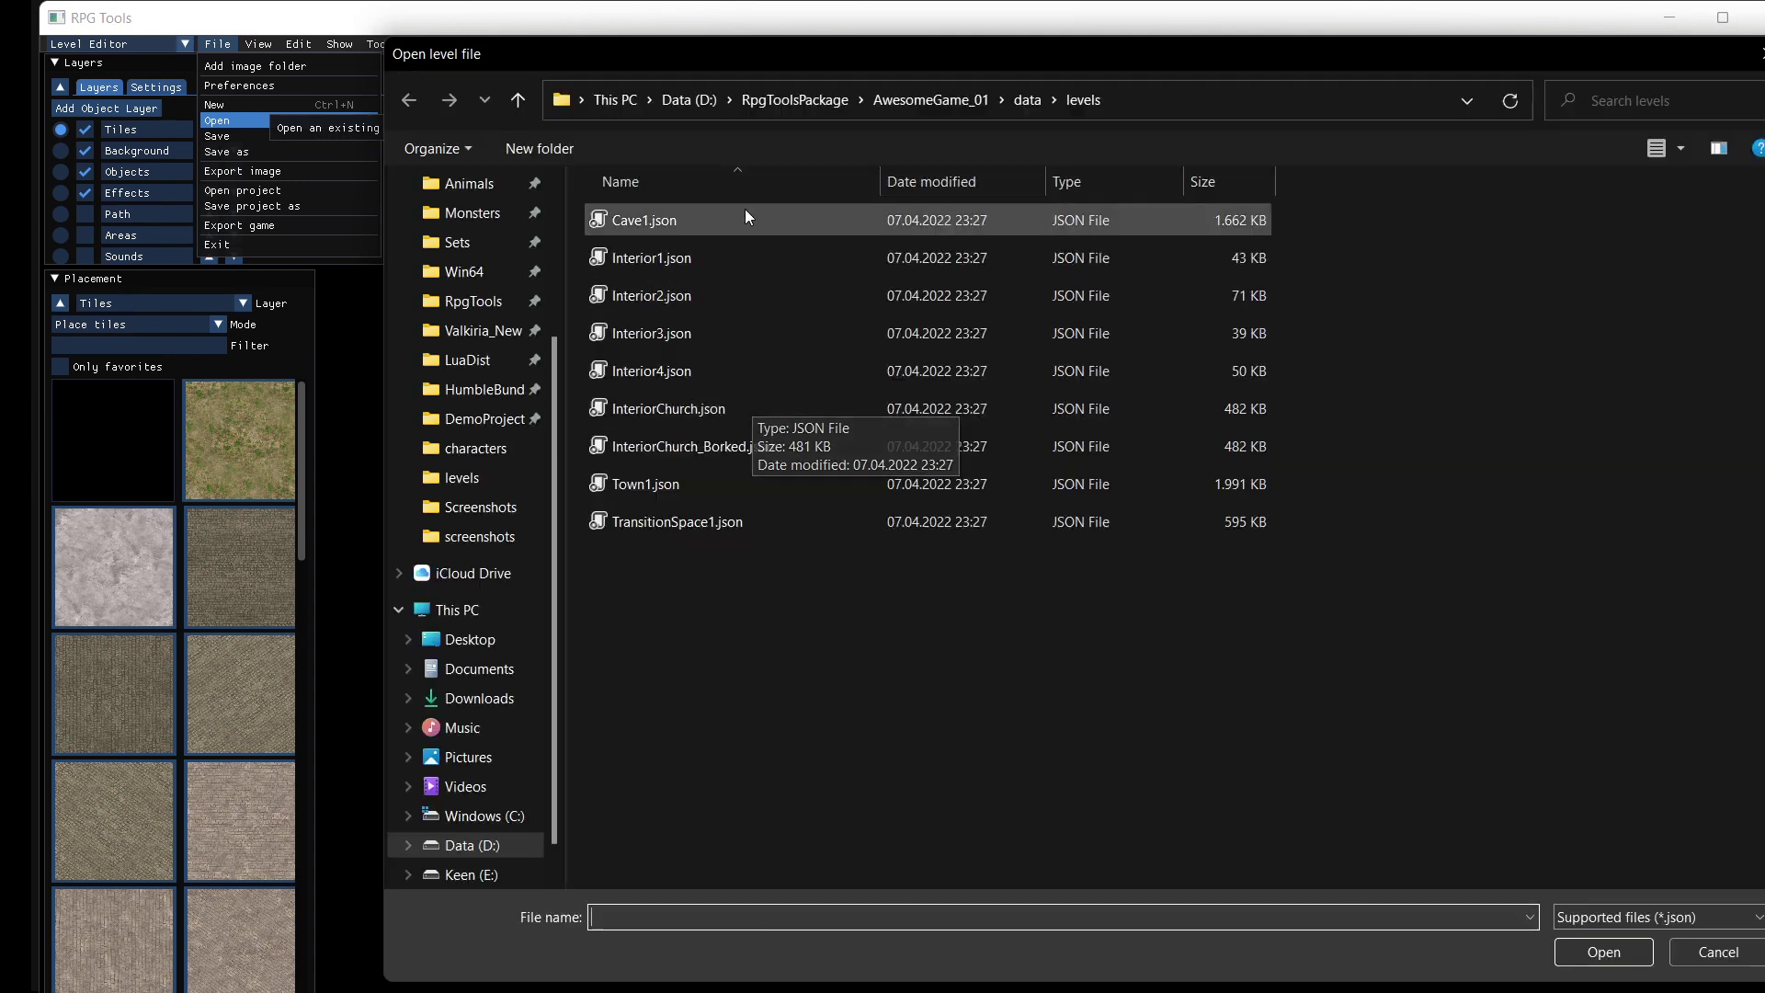
double_click(695, 481)
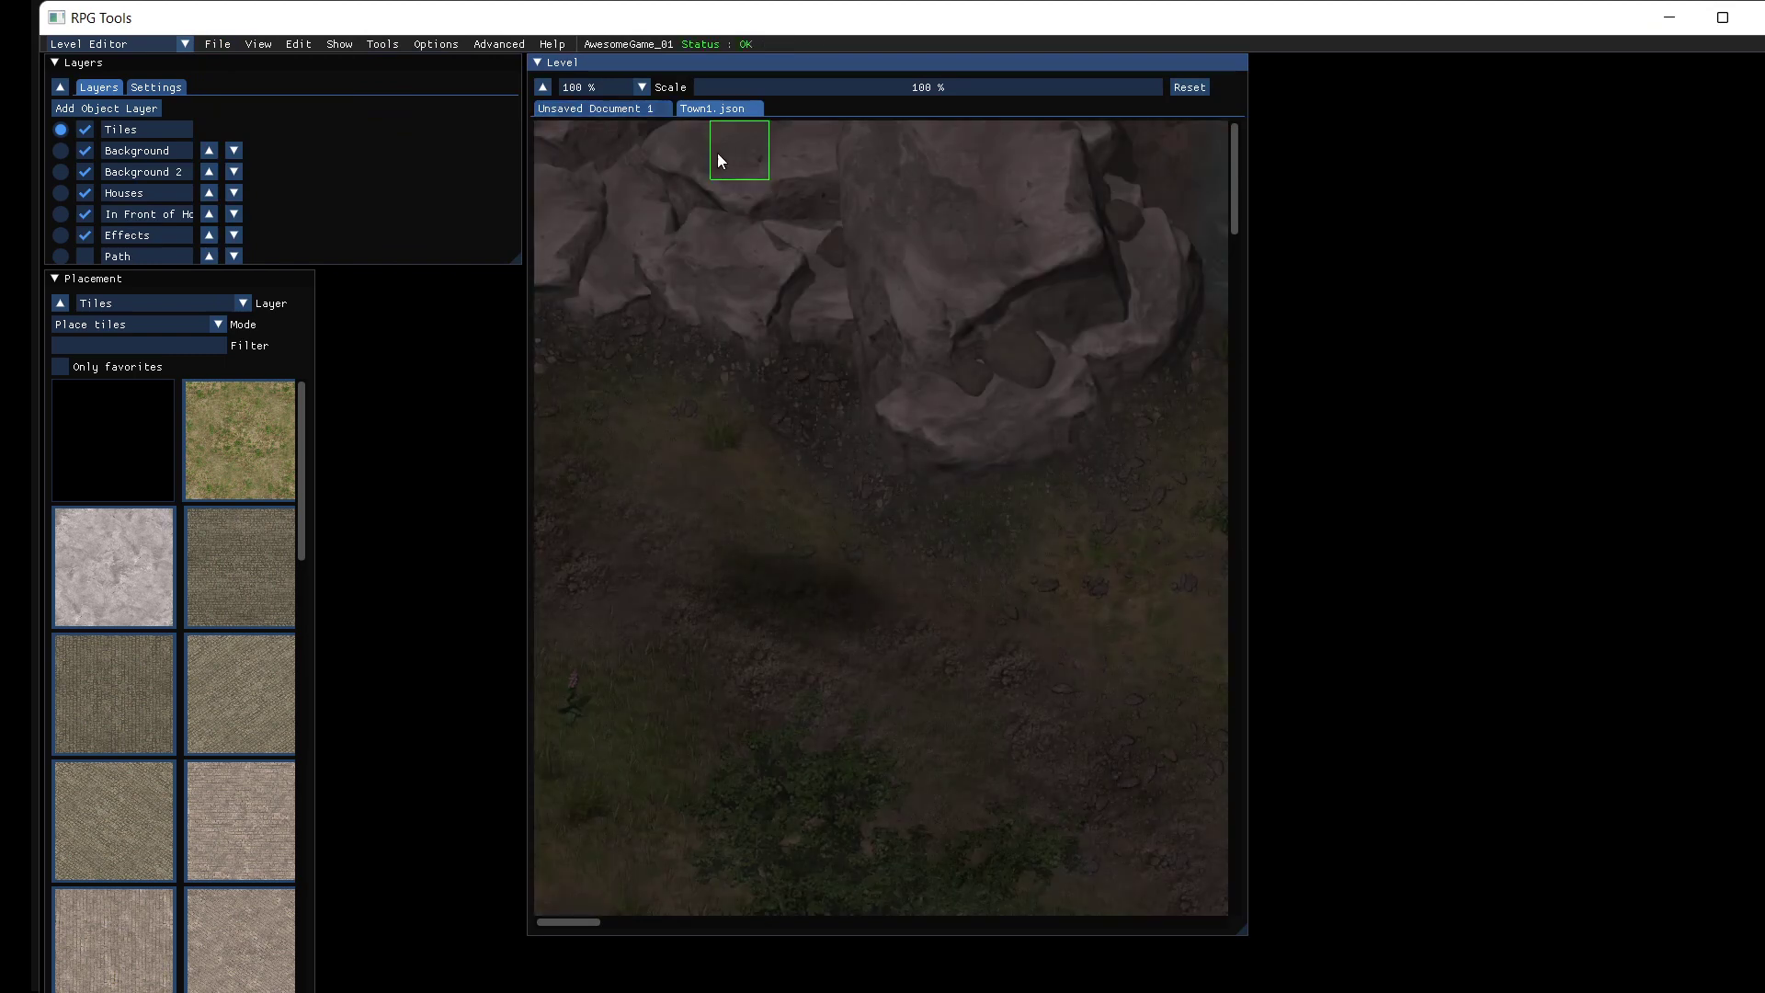
Step: Set the Town1 level's view scale to 25 % and enlarge the Level window to show more of the town
left_click(610, 92)
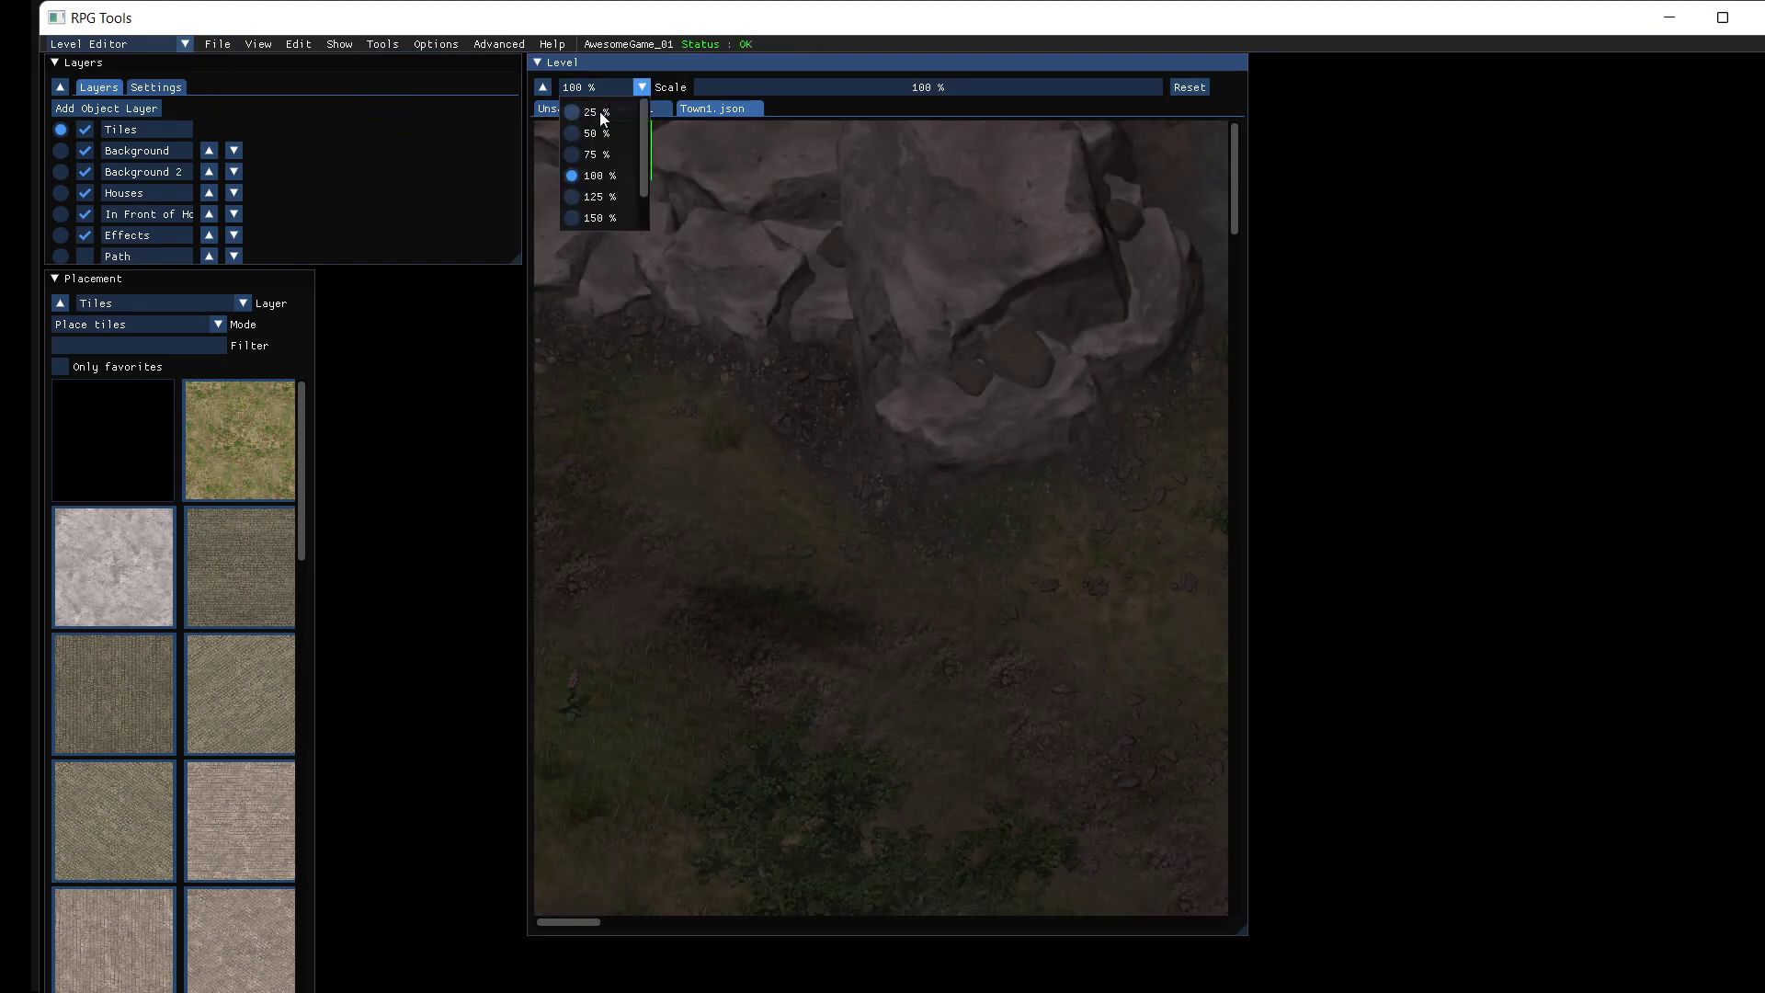
left_click(600, 112)
scroll(617, 239, "down", 3)
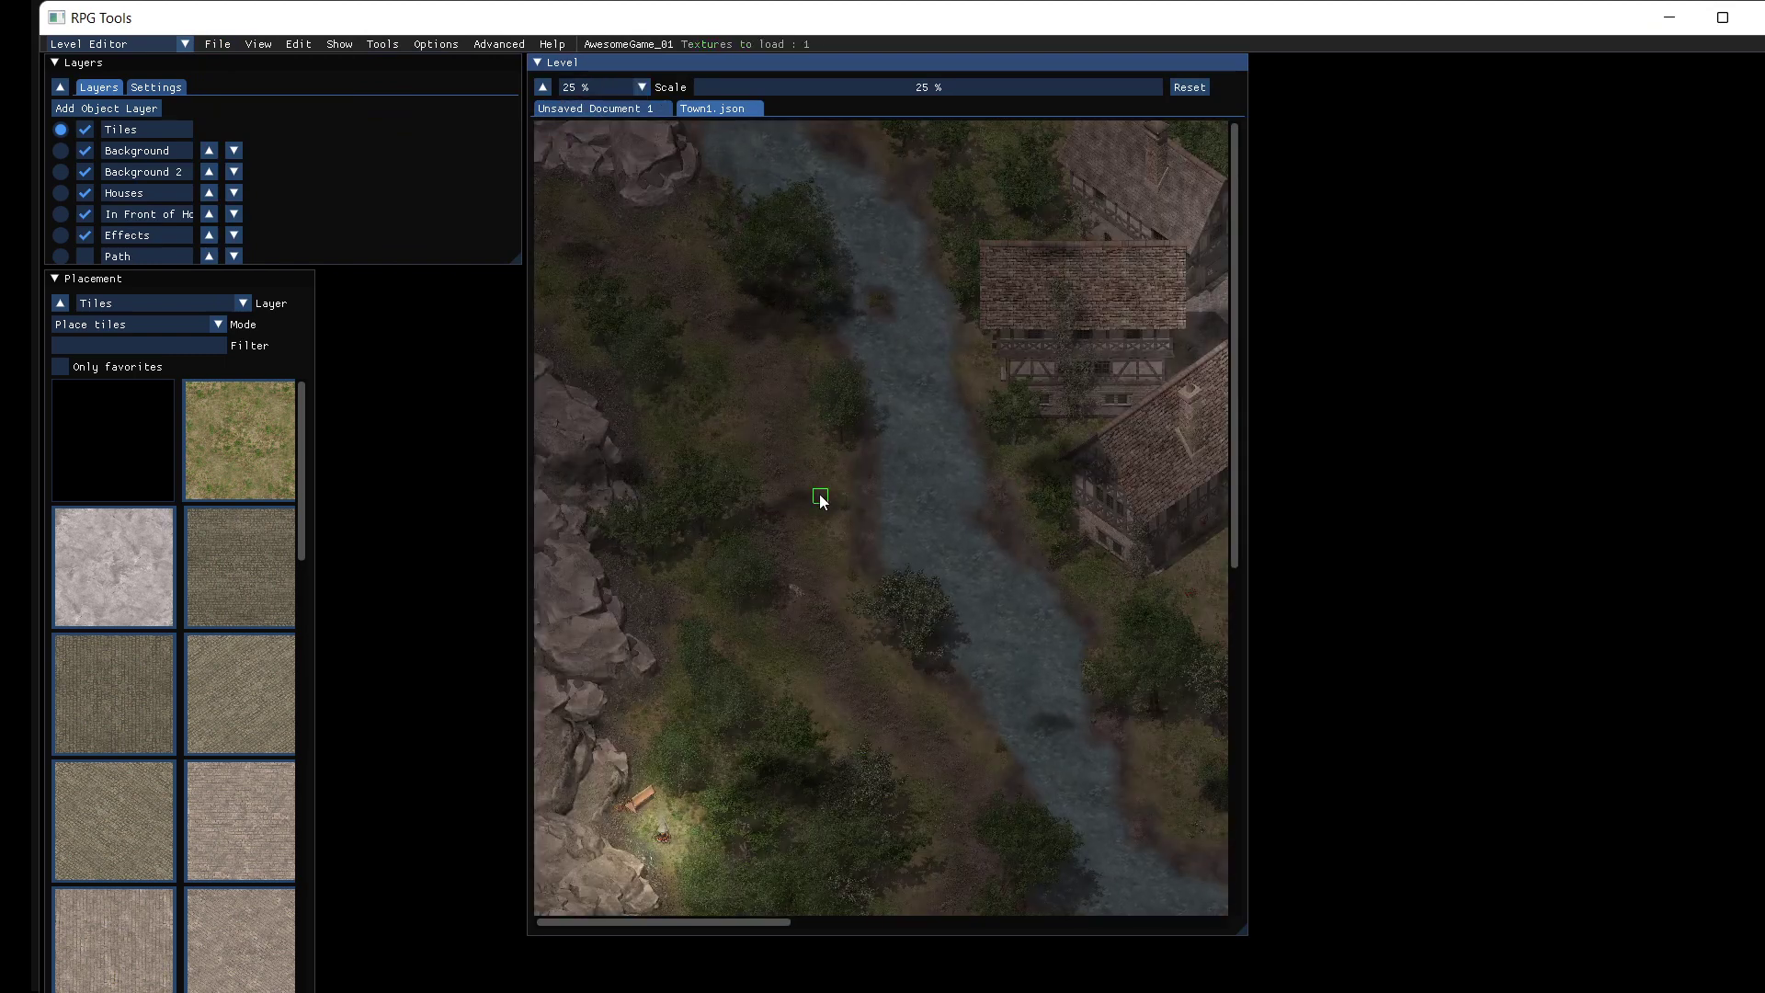
scroll(822, 499, "right", 5)
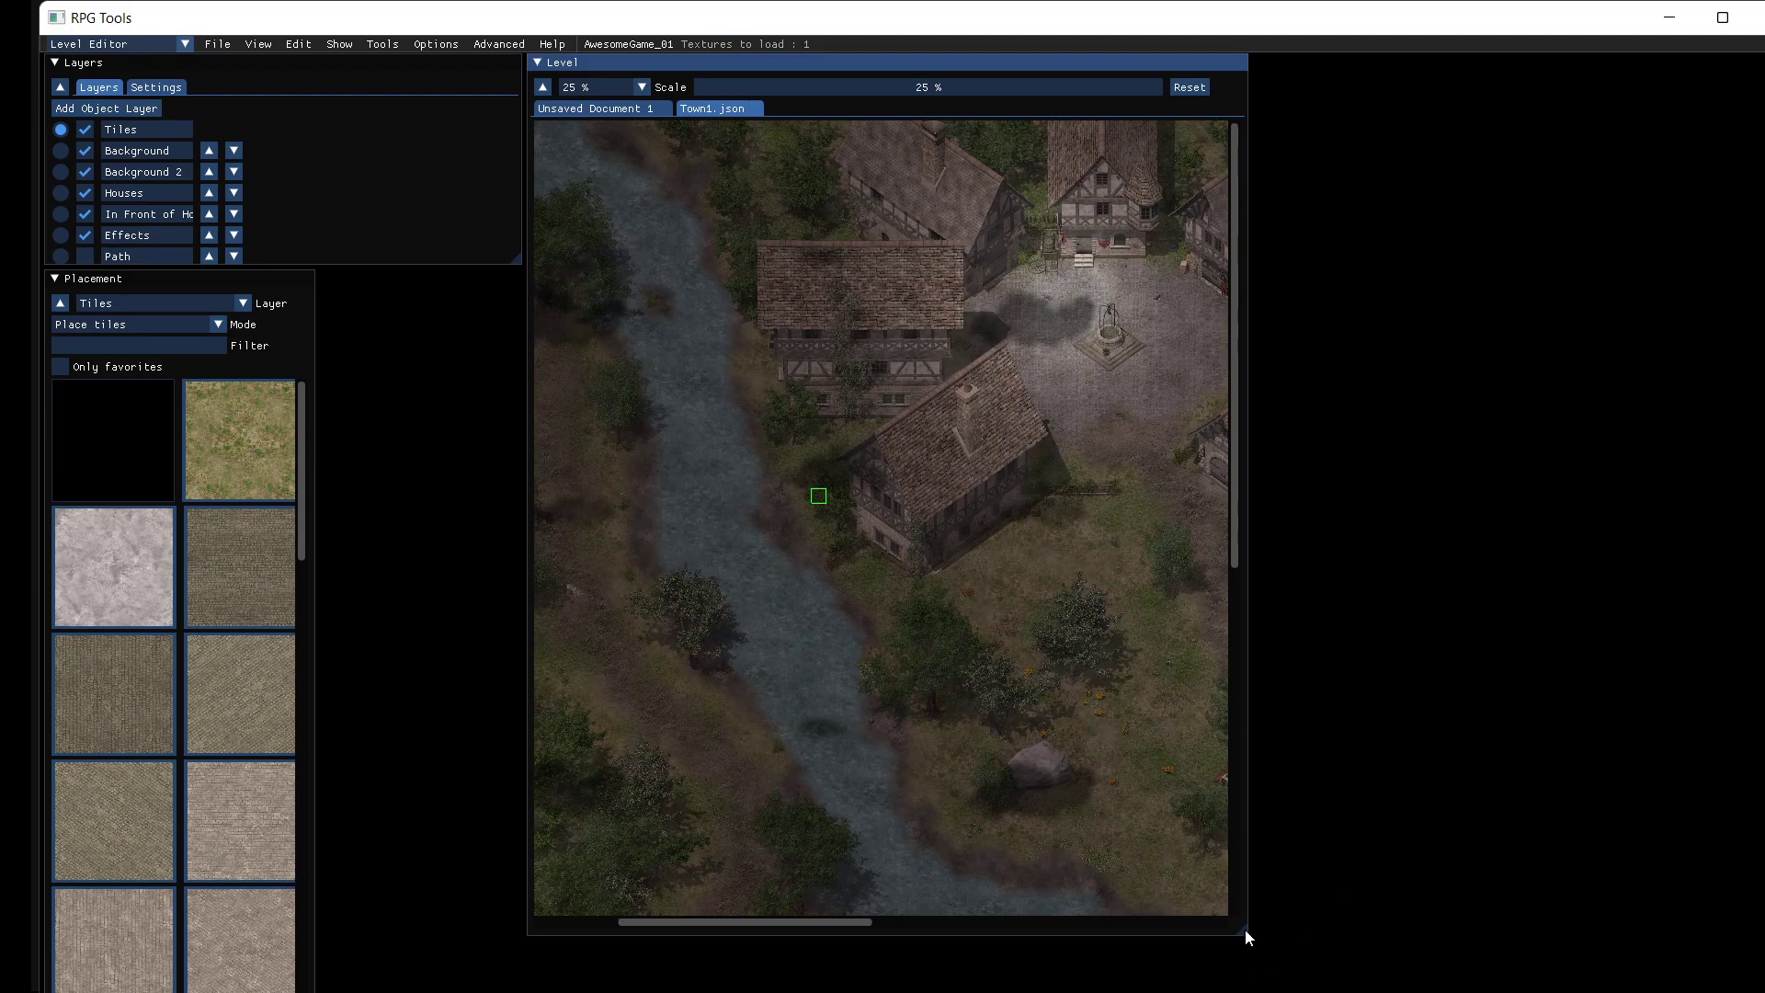
left_click_drag(1245, 931, 1720, 973)
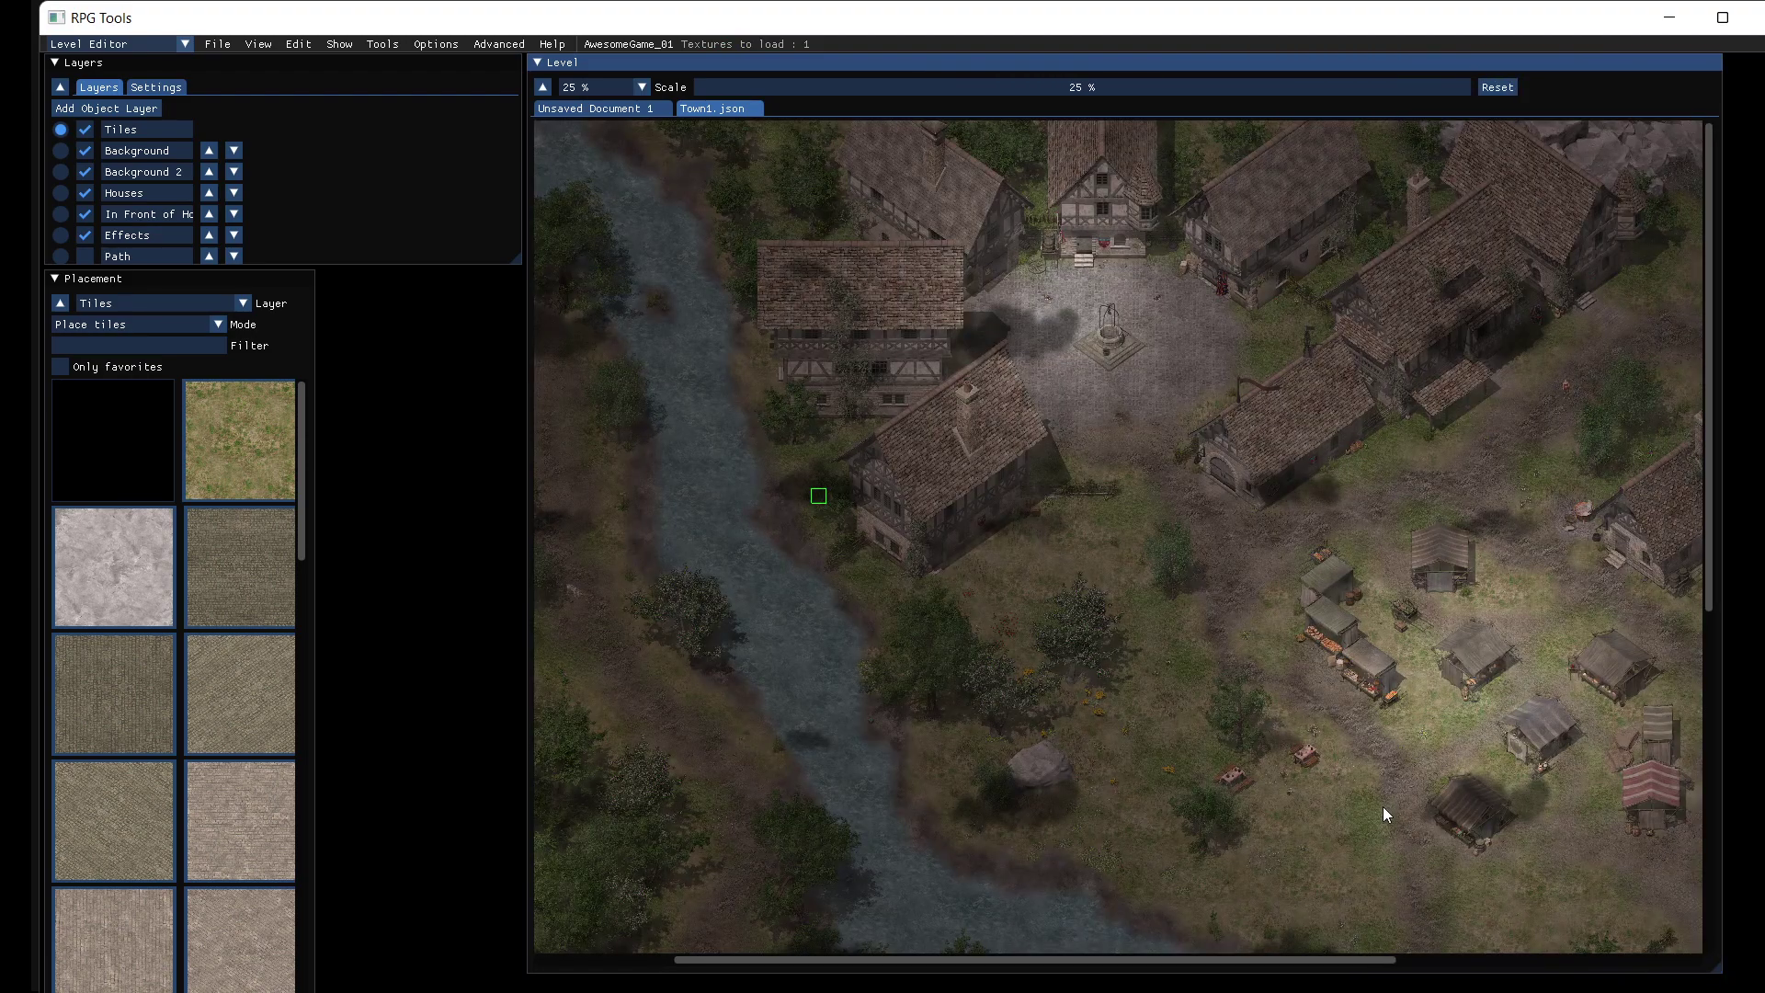
scroll(1383, 808, "right", 2)
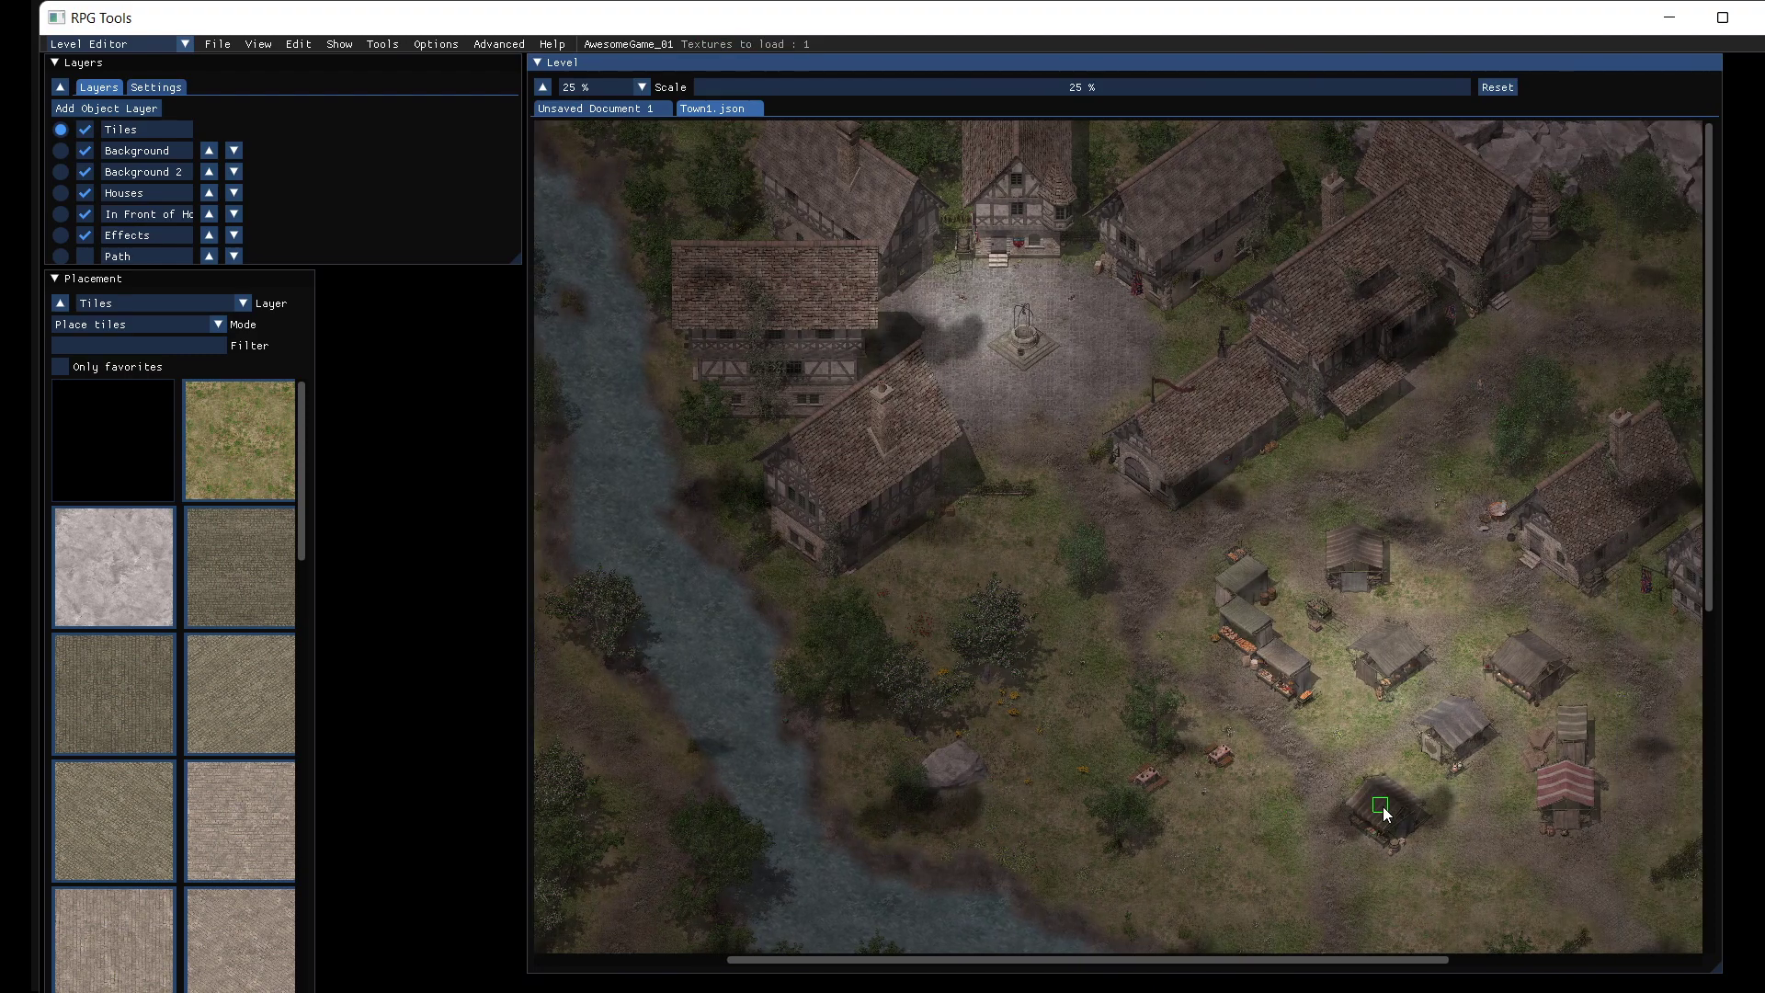
Step: Start a test game of the Town1 map with the interface state set to Ingame
left_click(382, 43)
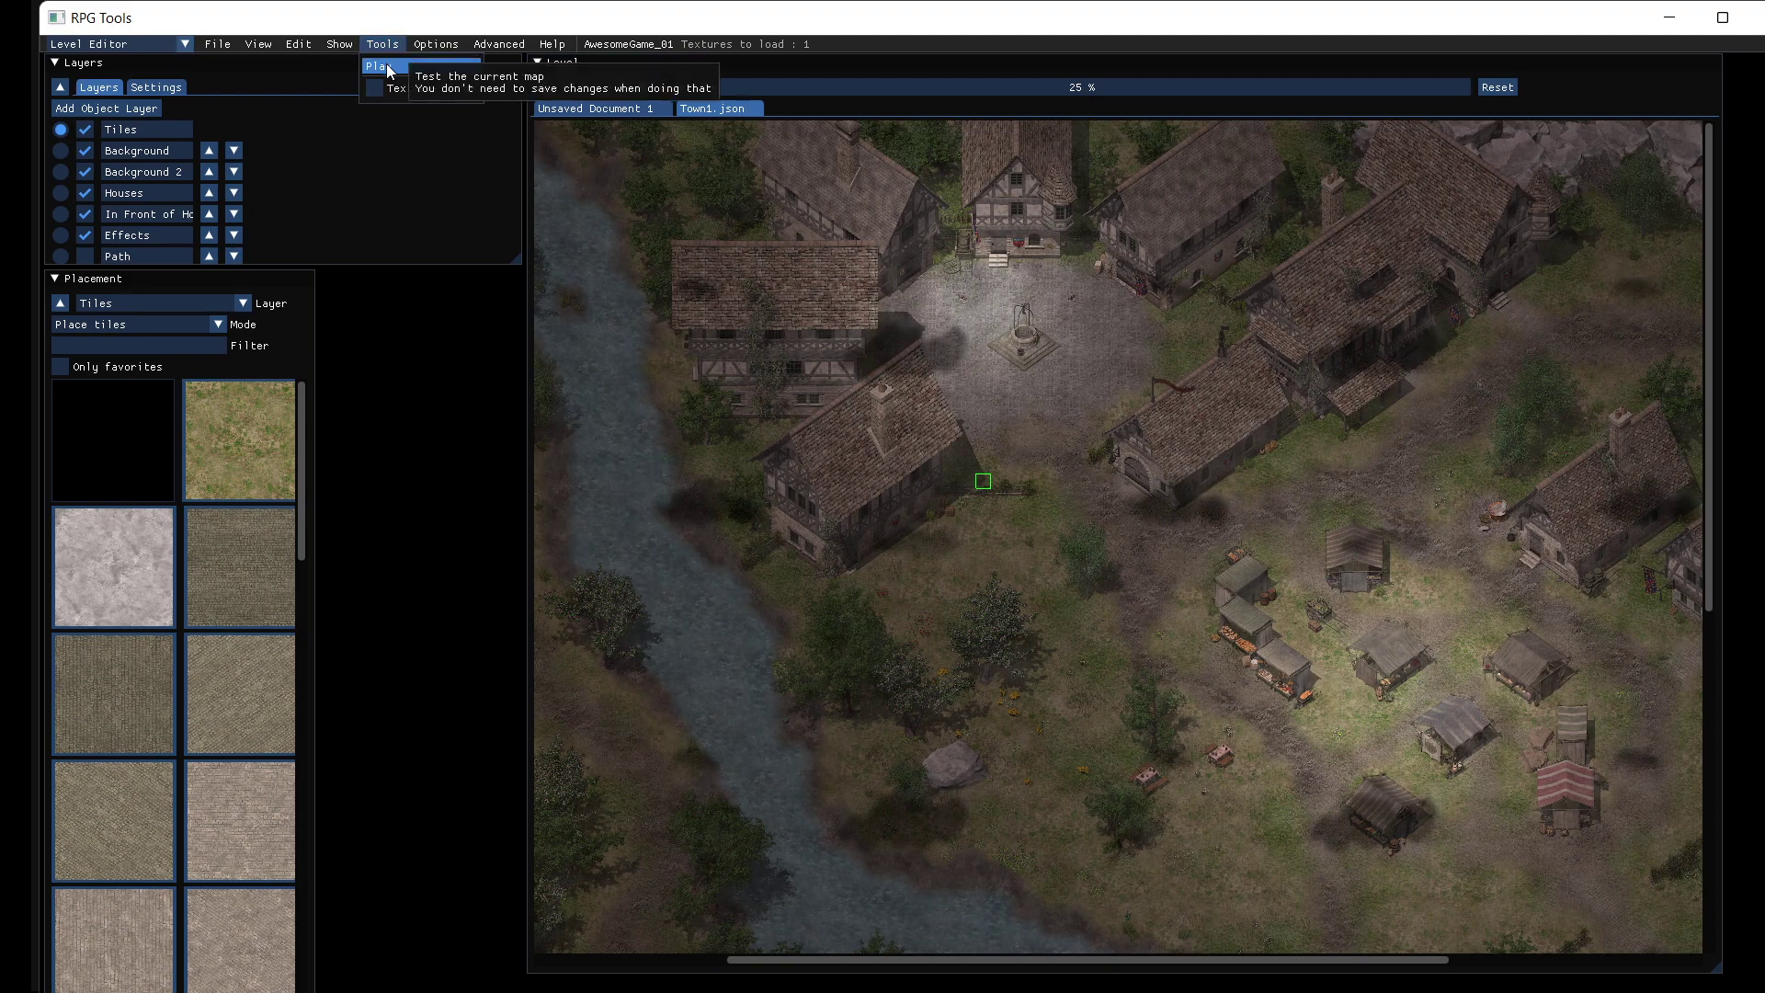
key("Return")
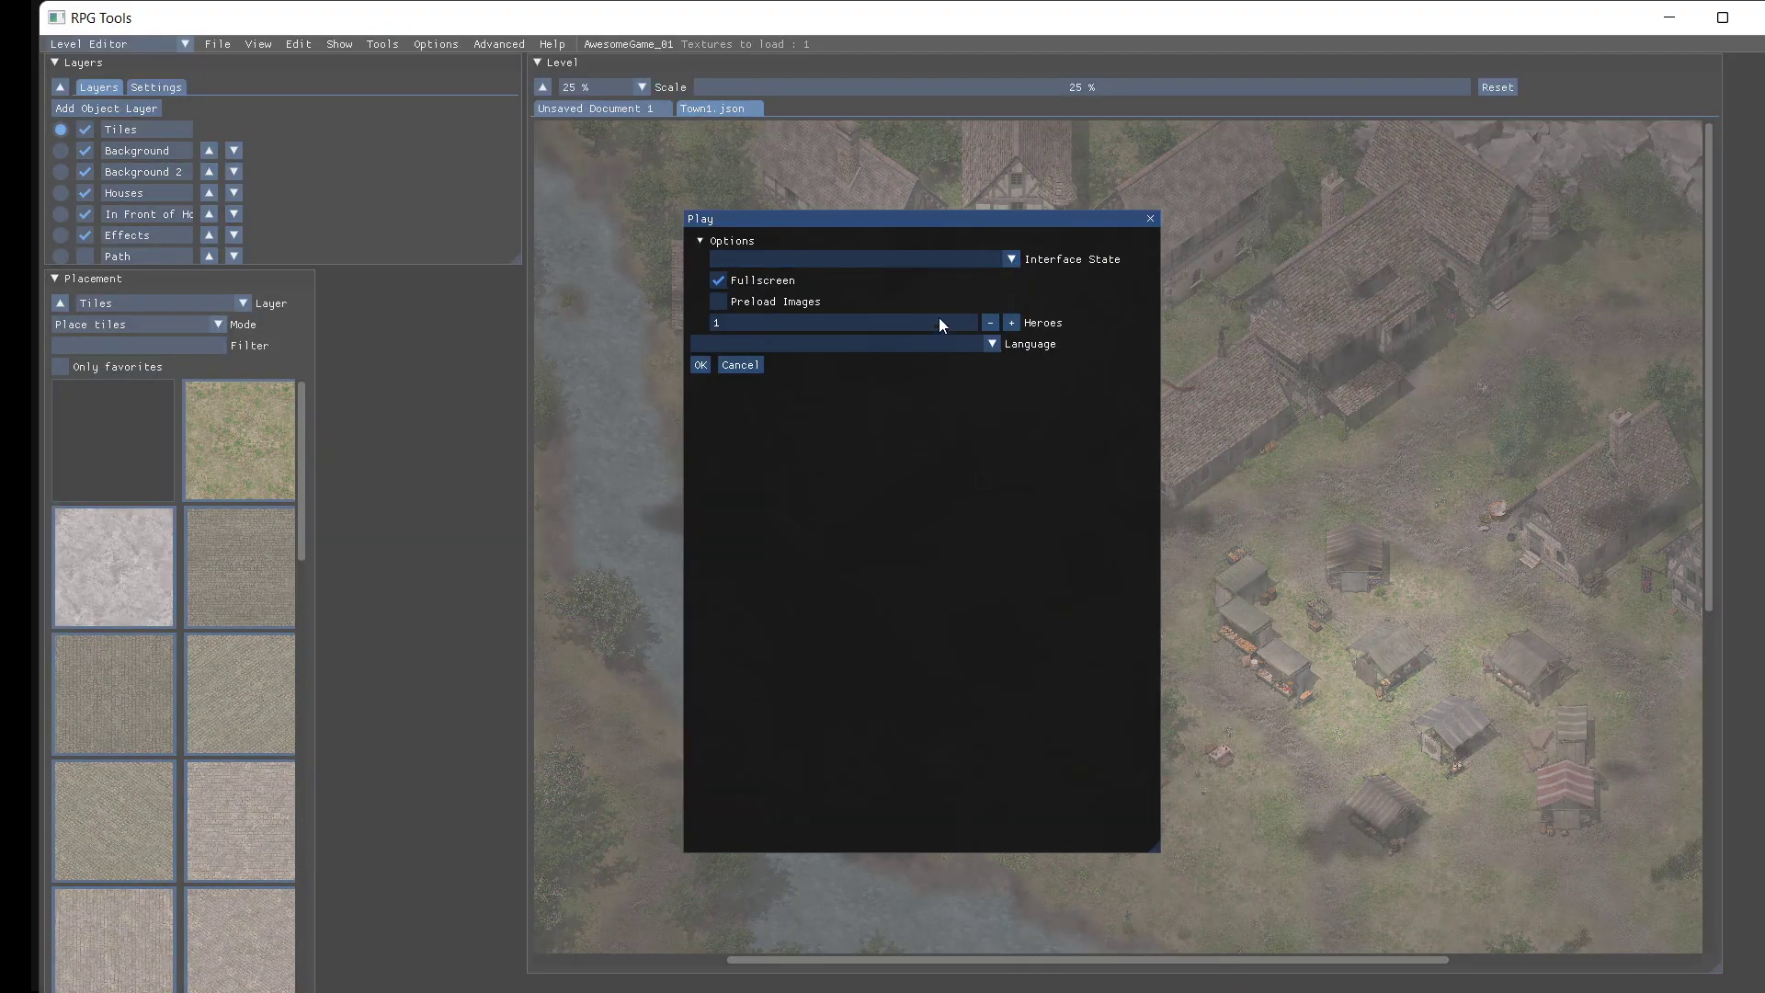
left_click(1011, 259)
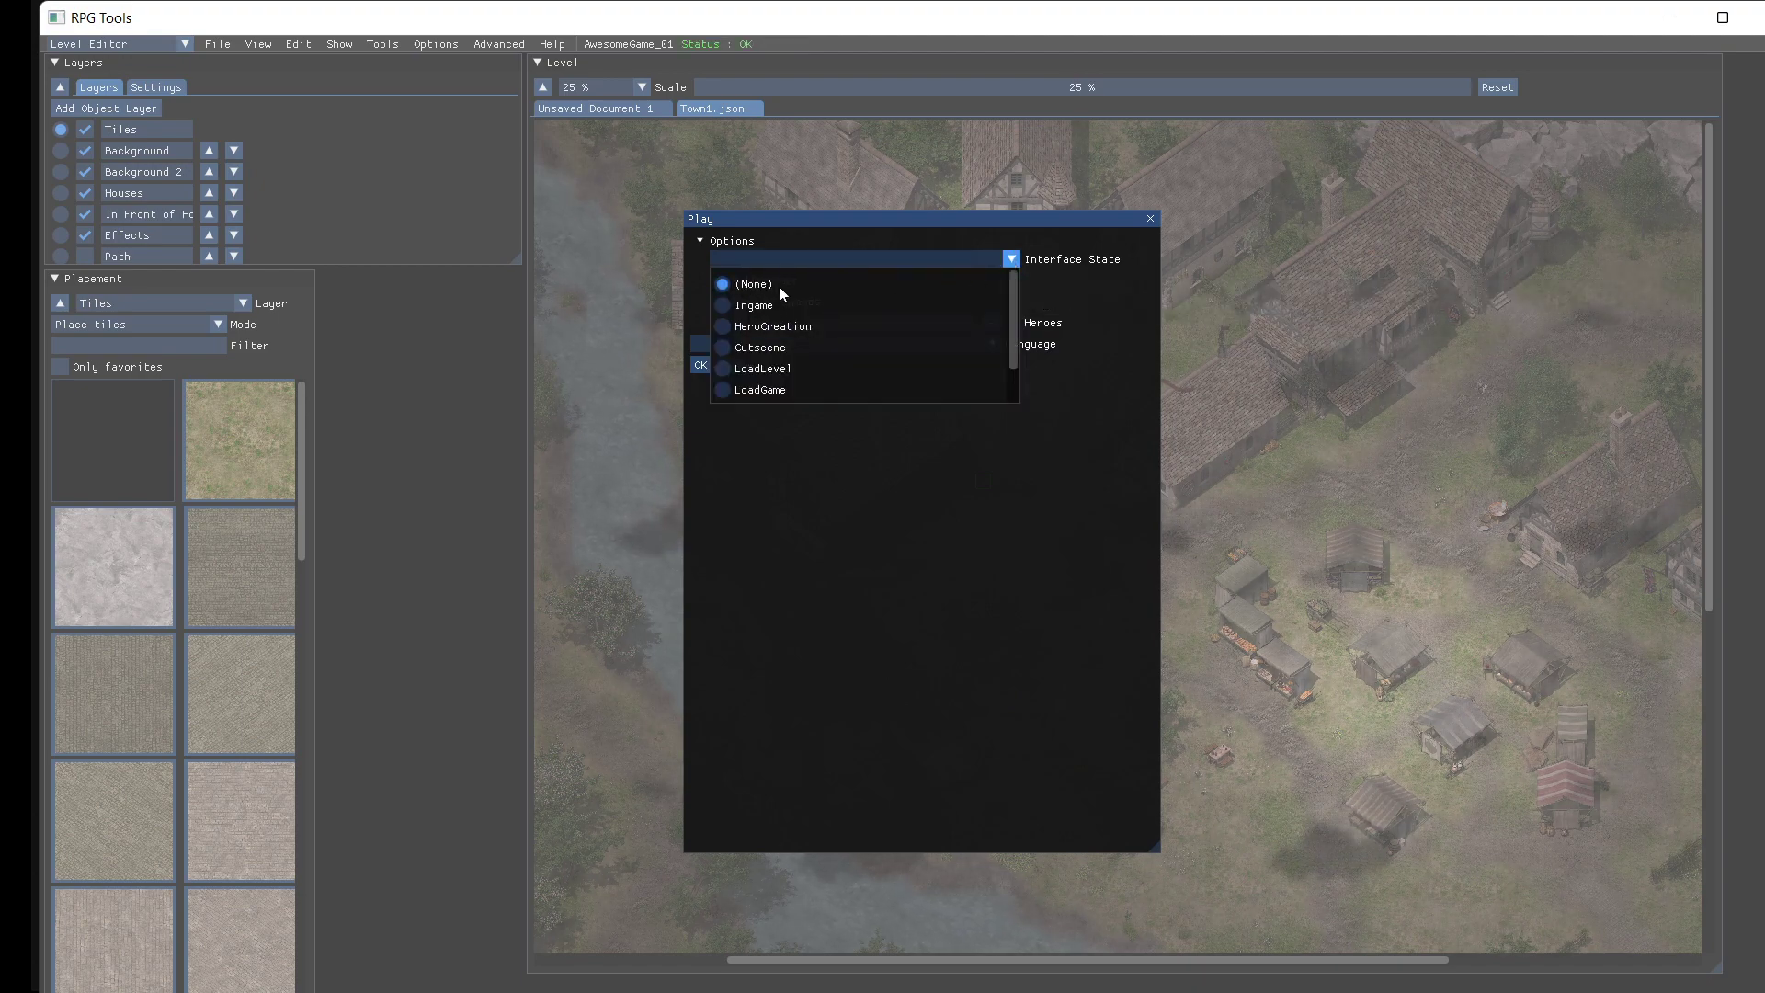
left_click(736, 305)
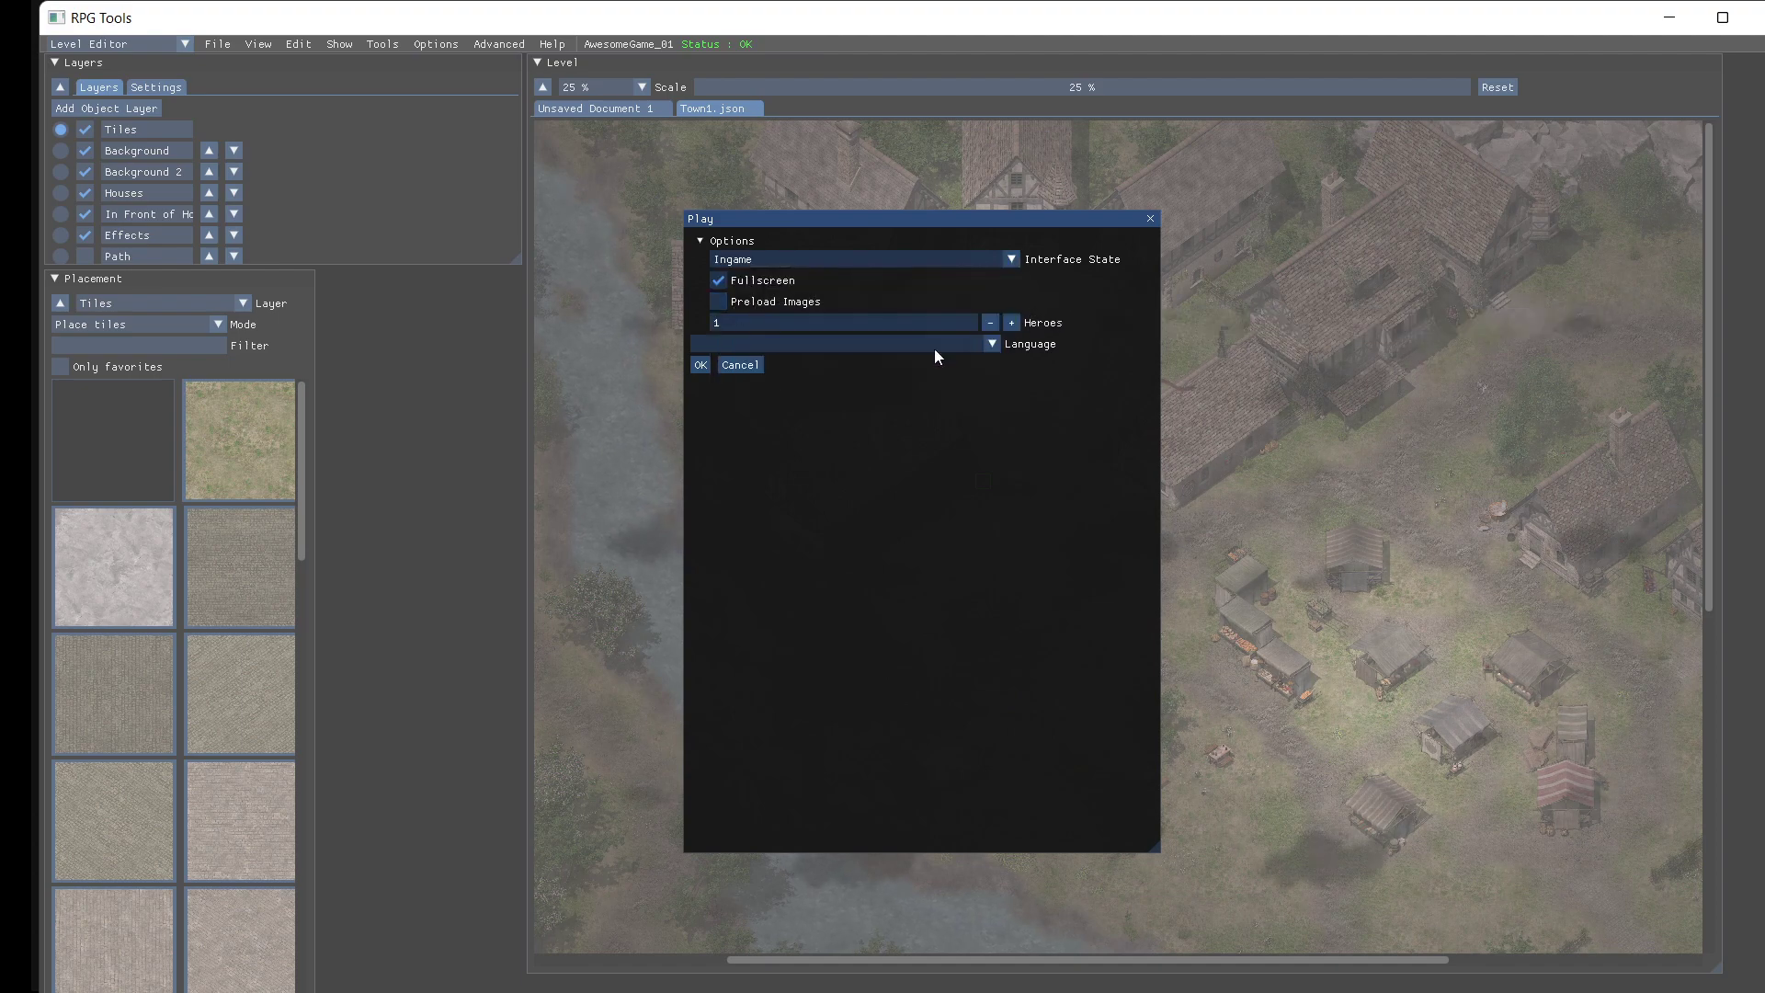
left_click(703, 367)
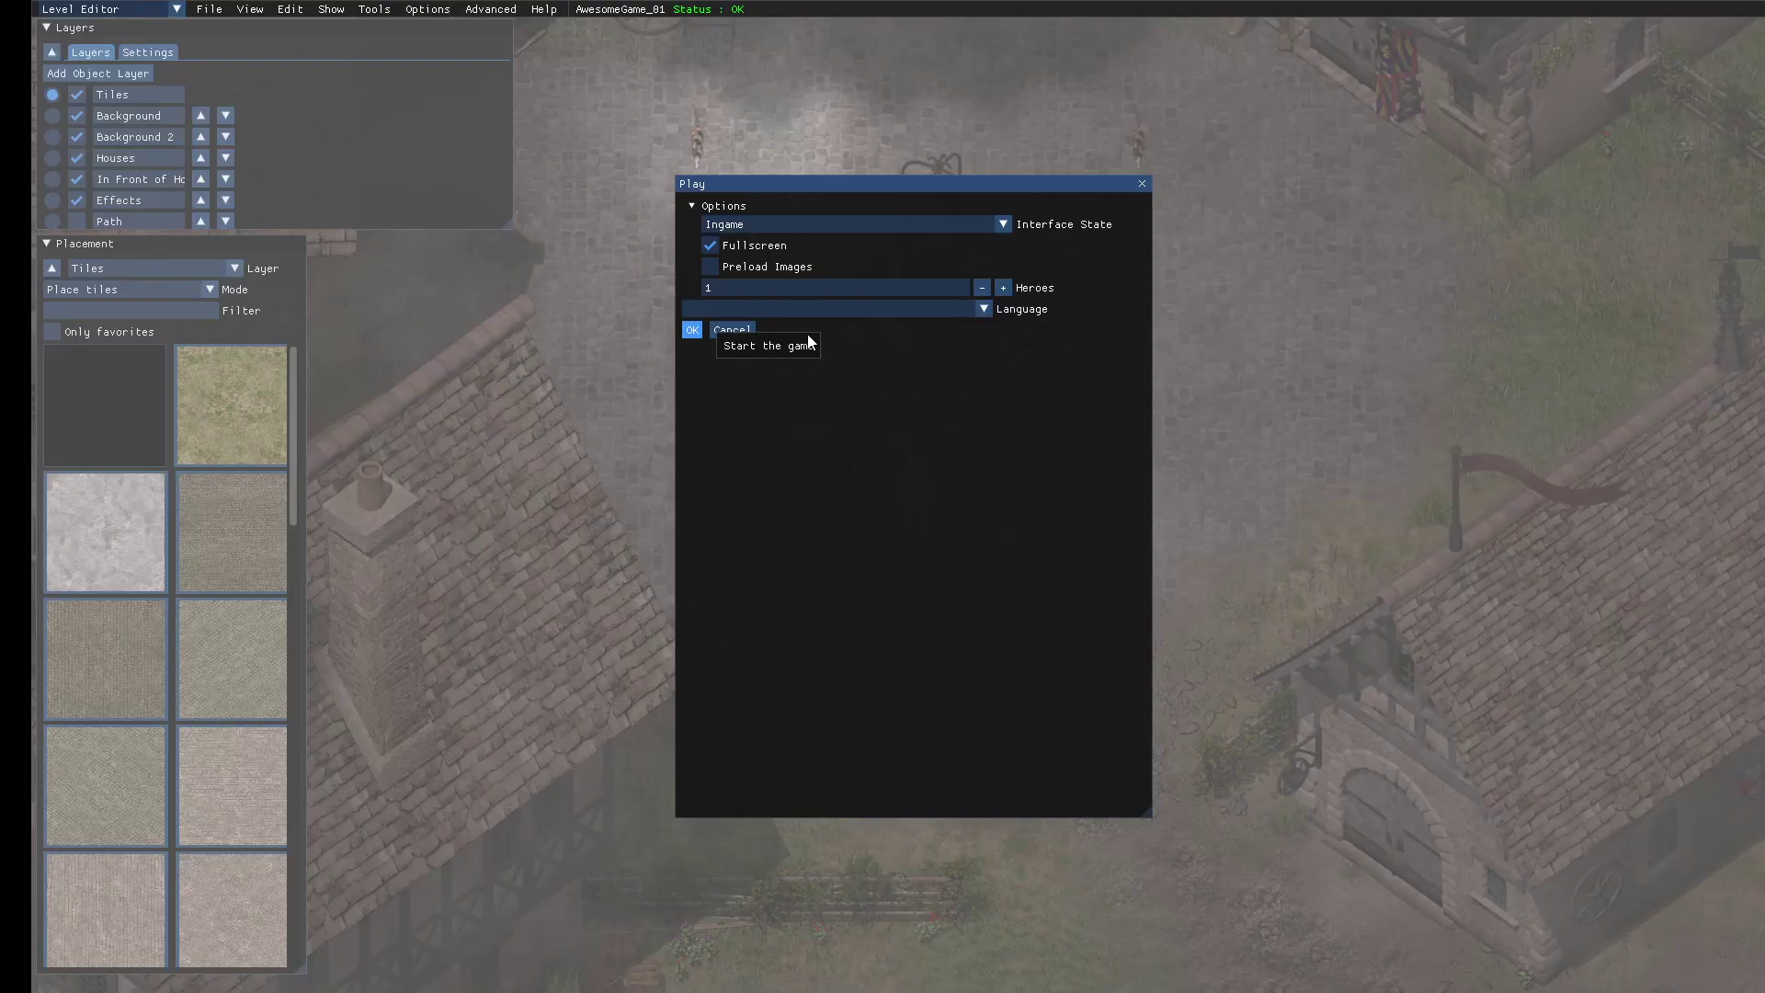
Step: Walk the hero around the cobbled square, past the well and back to the dirt path south of it
left_click(809, 342)
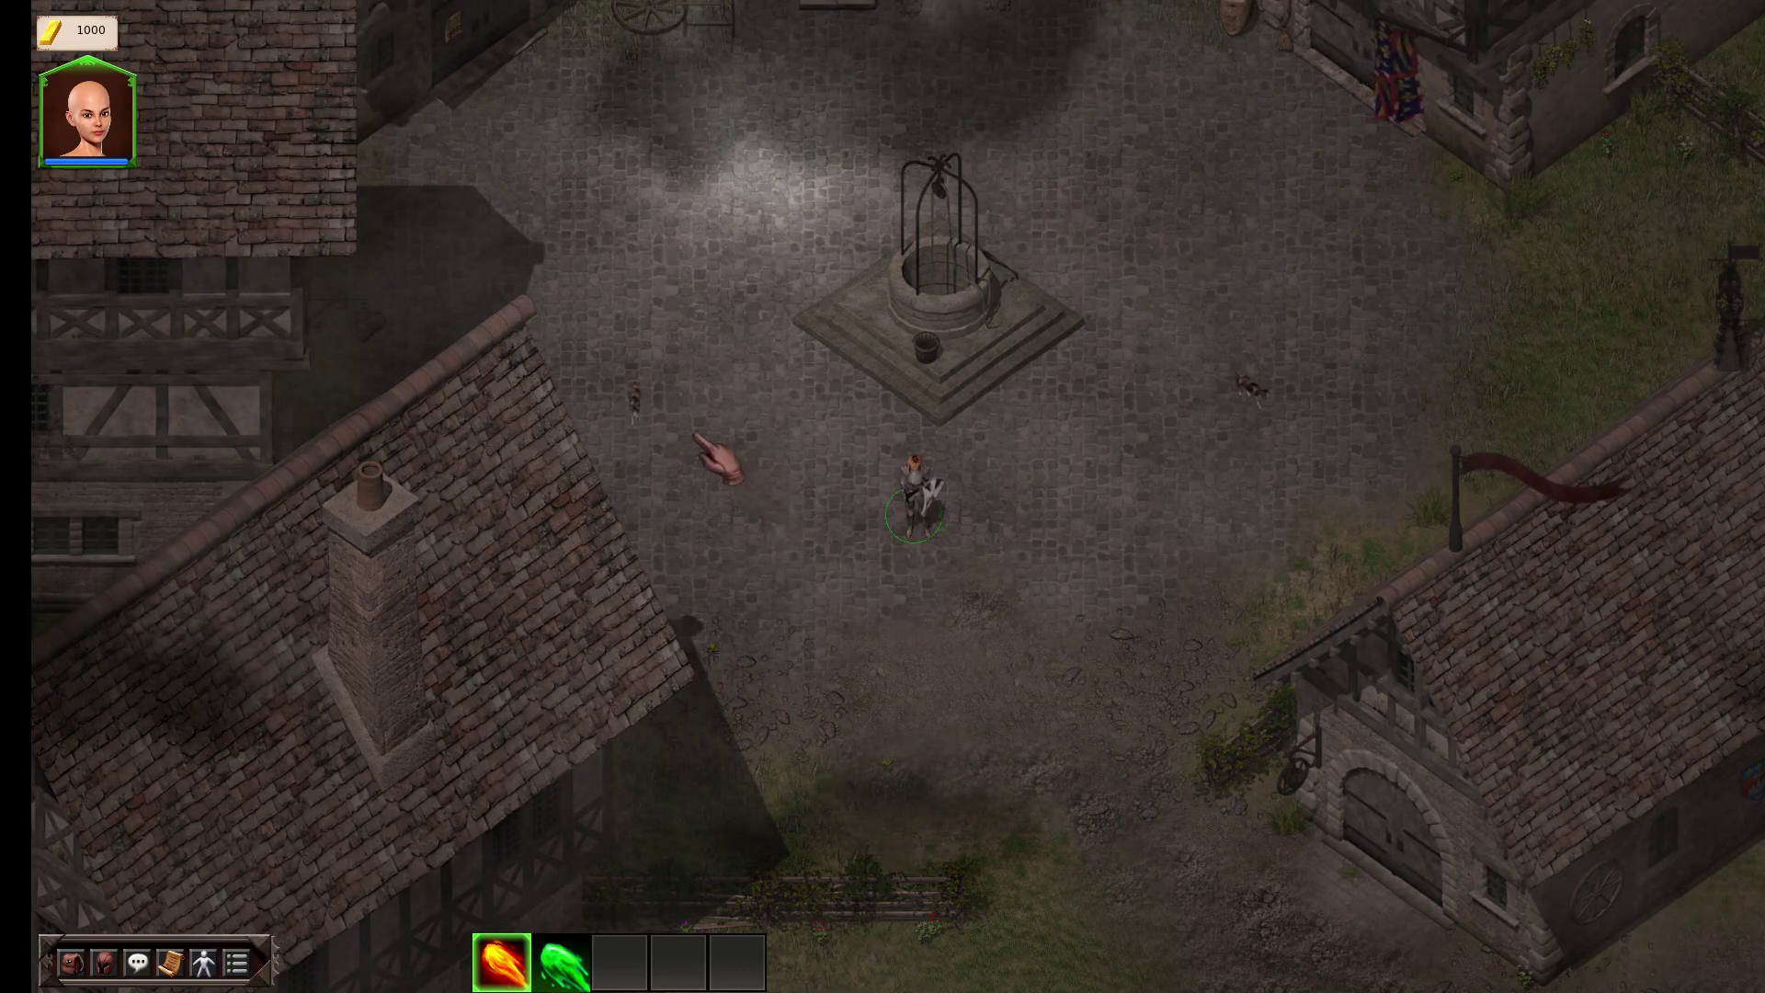
left_click(1143, 285)
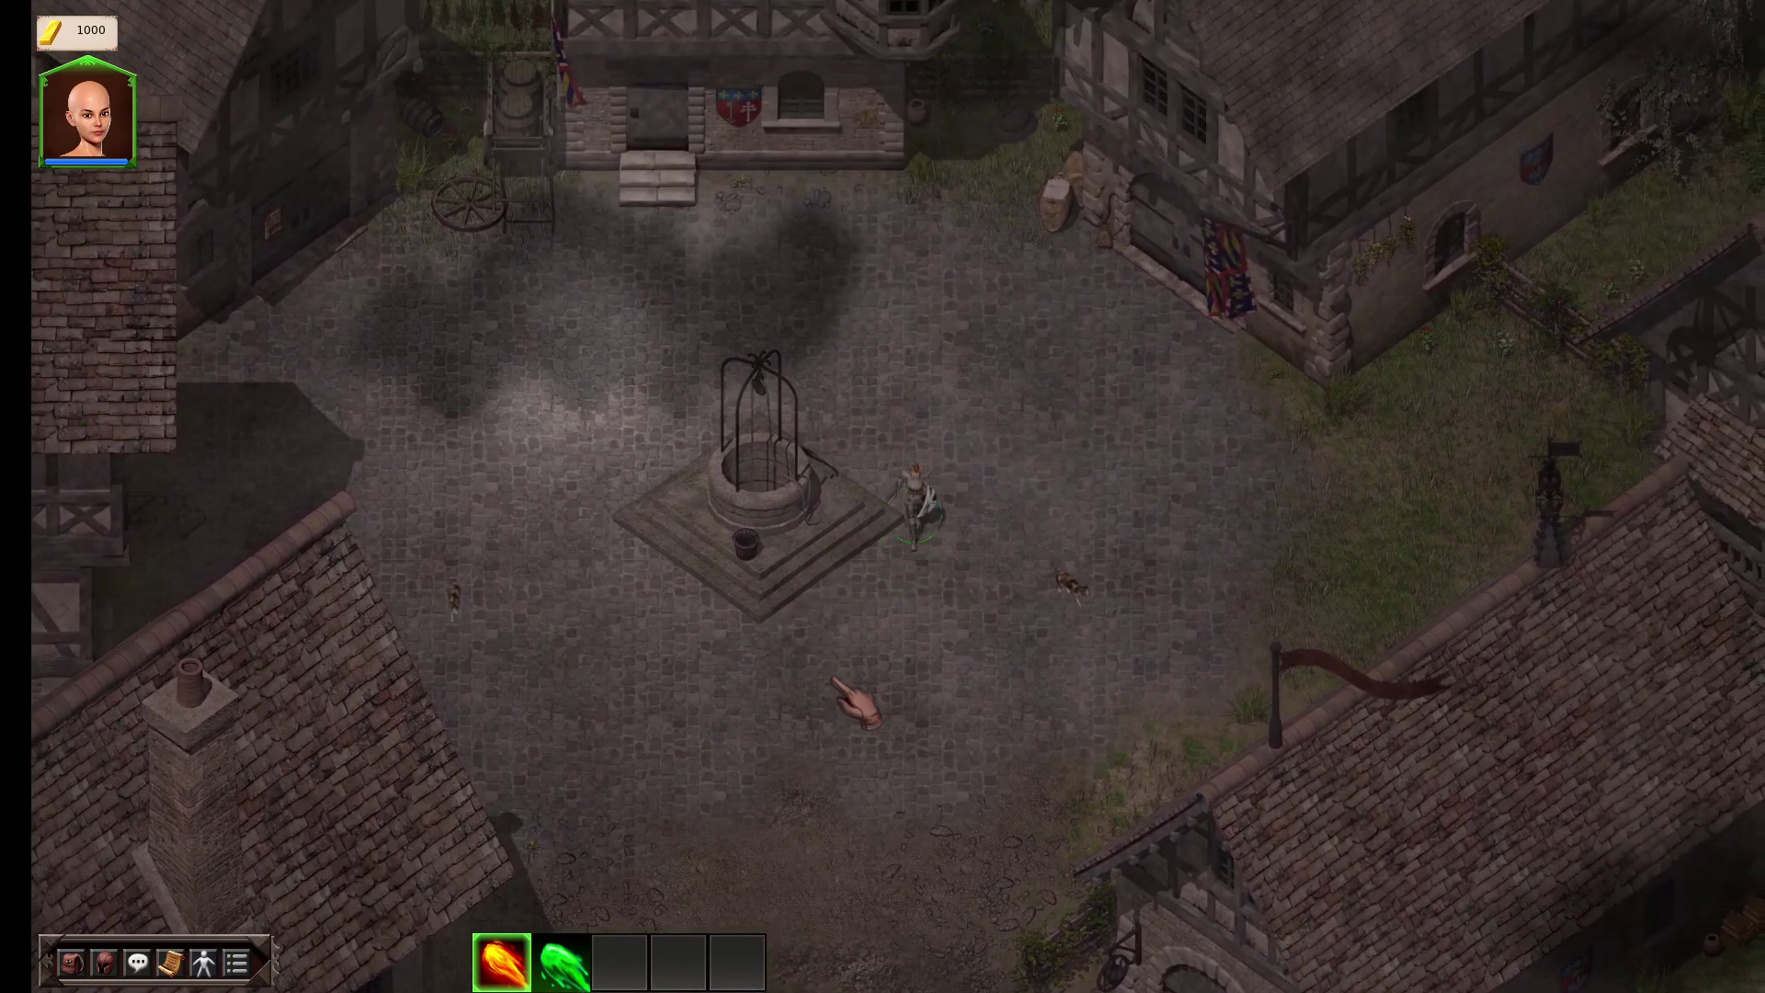
left_click(837, 688)
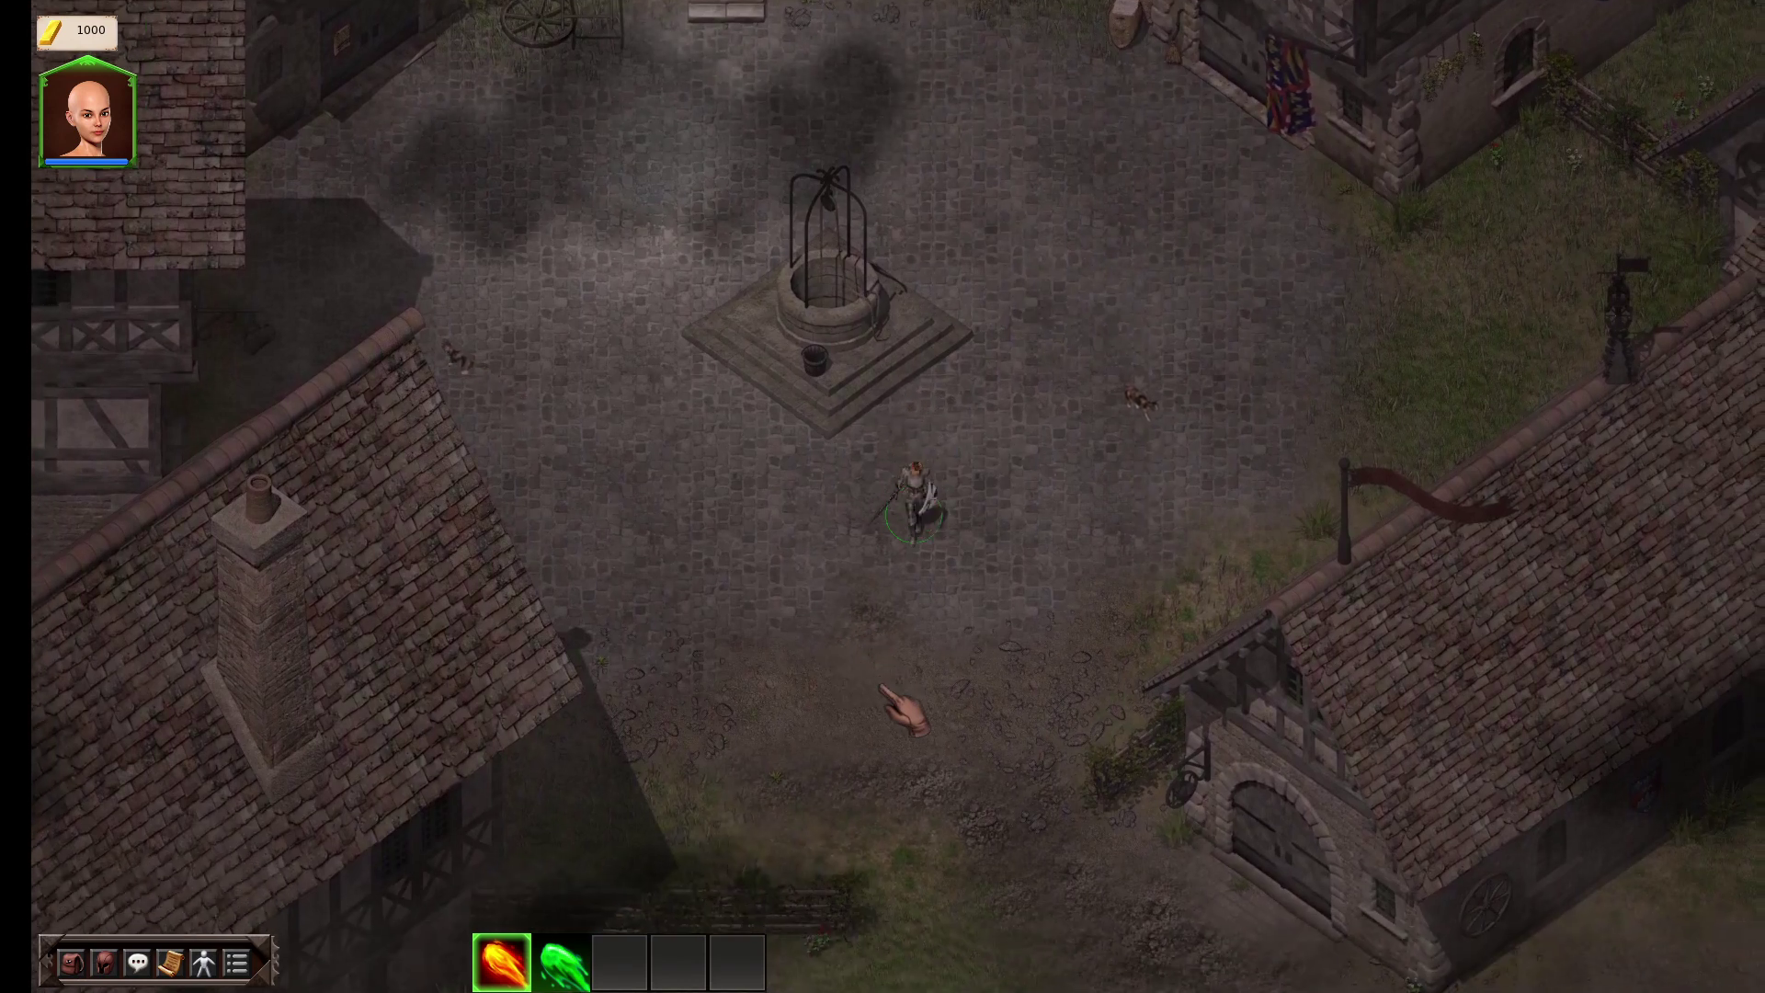
left_click(880, 687)
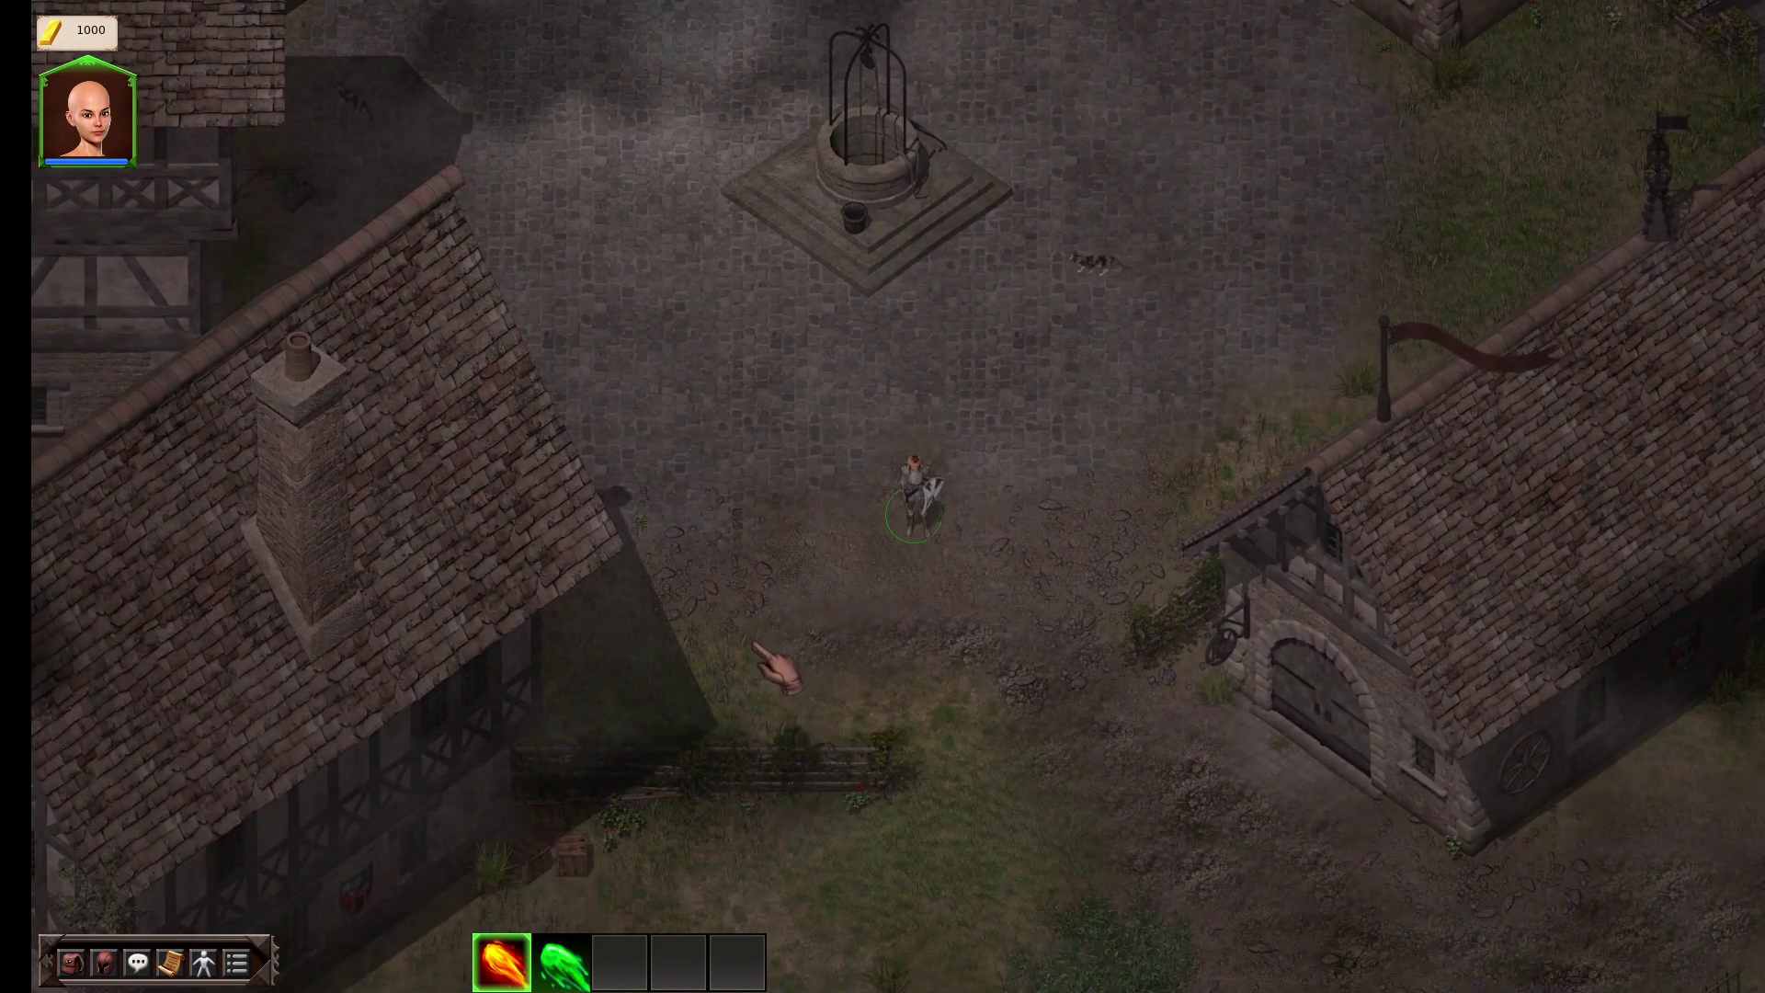
Step: Cast the fire spell across the town square, switch to the green spell and cast it in two directions
right_click(580, 141)
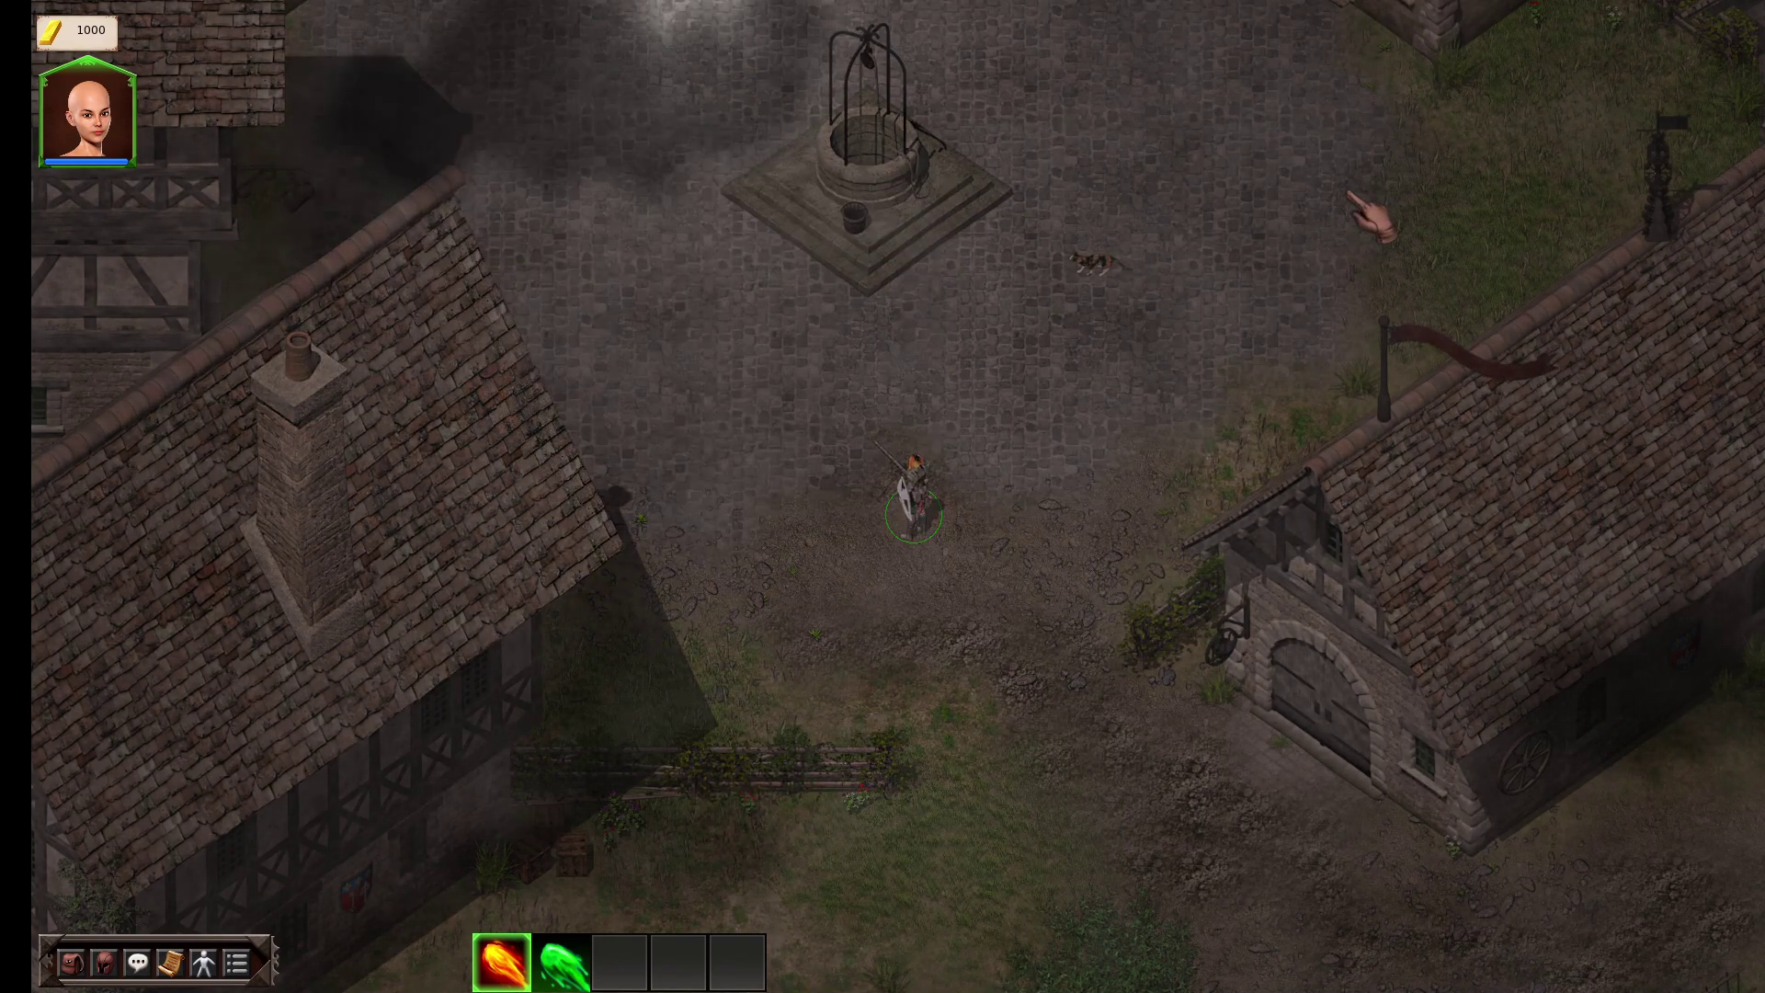
right_click(1349, 194)
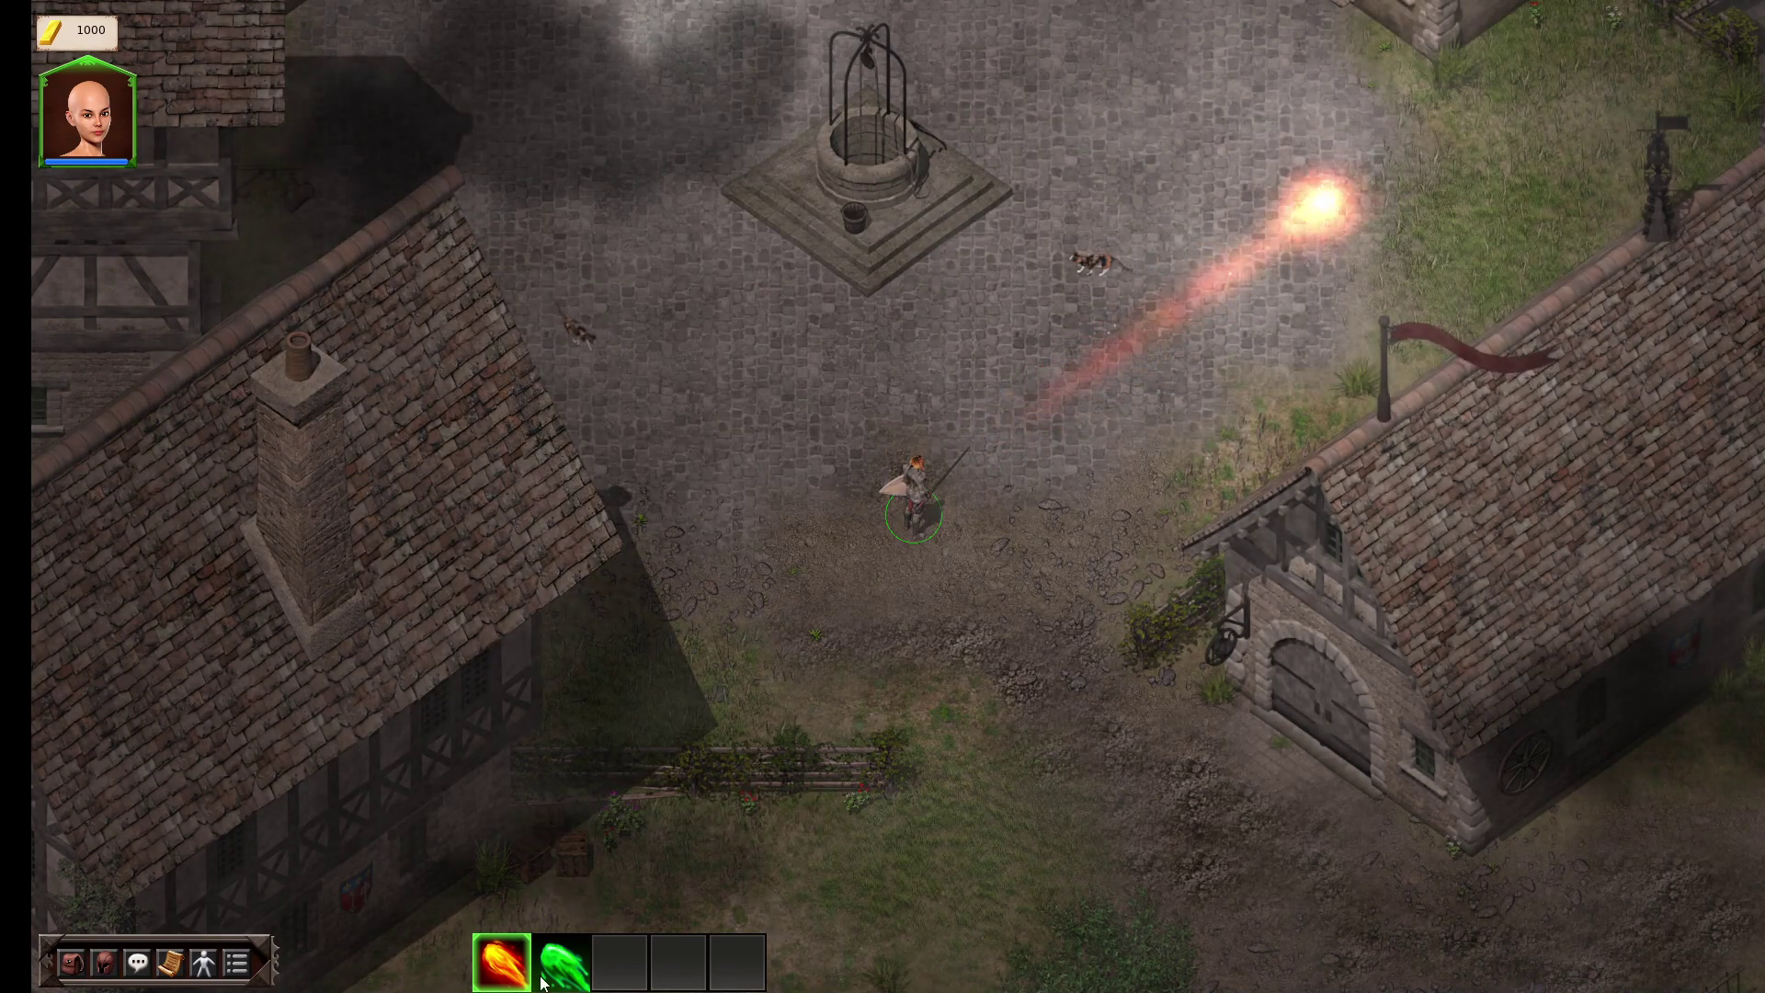
left_click(559, 972)
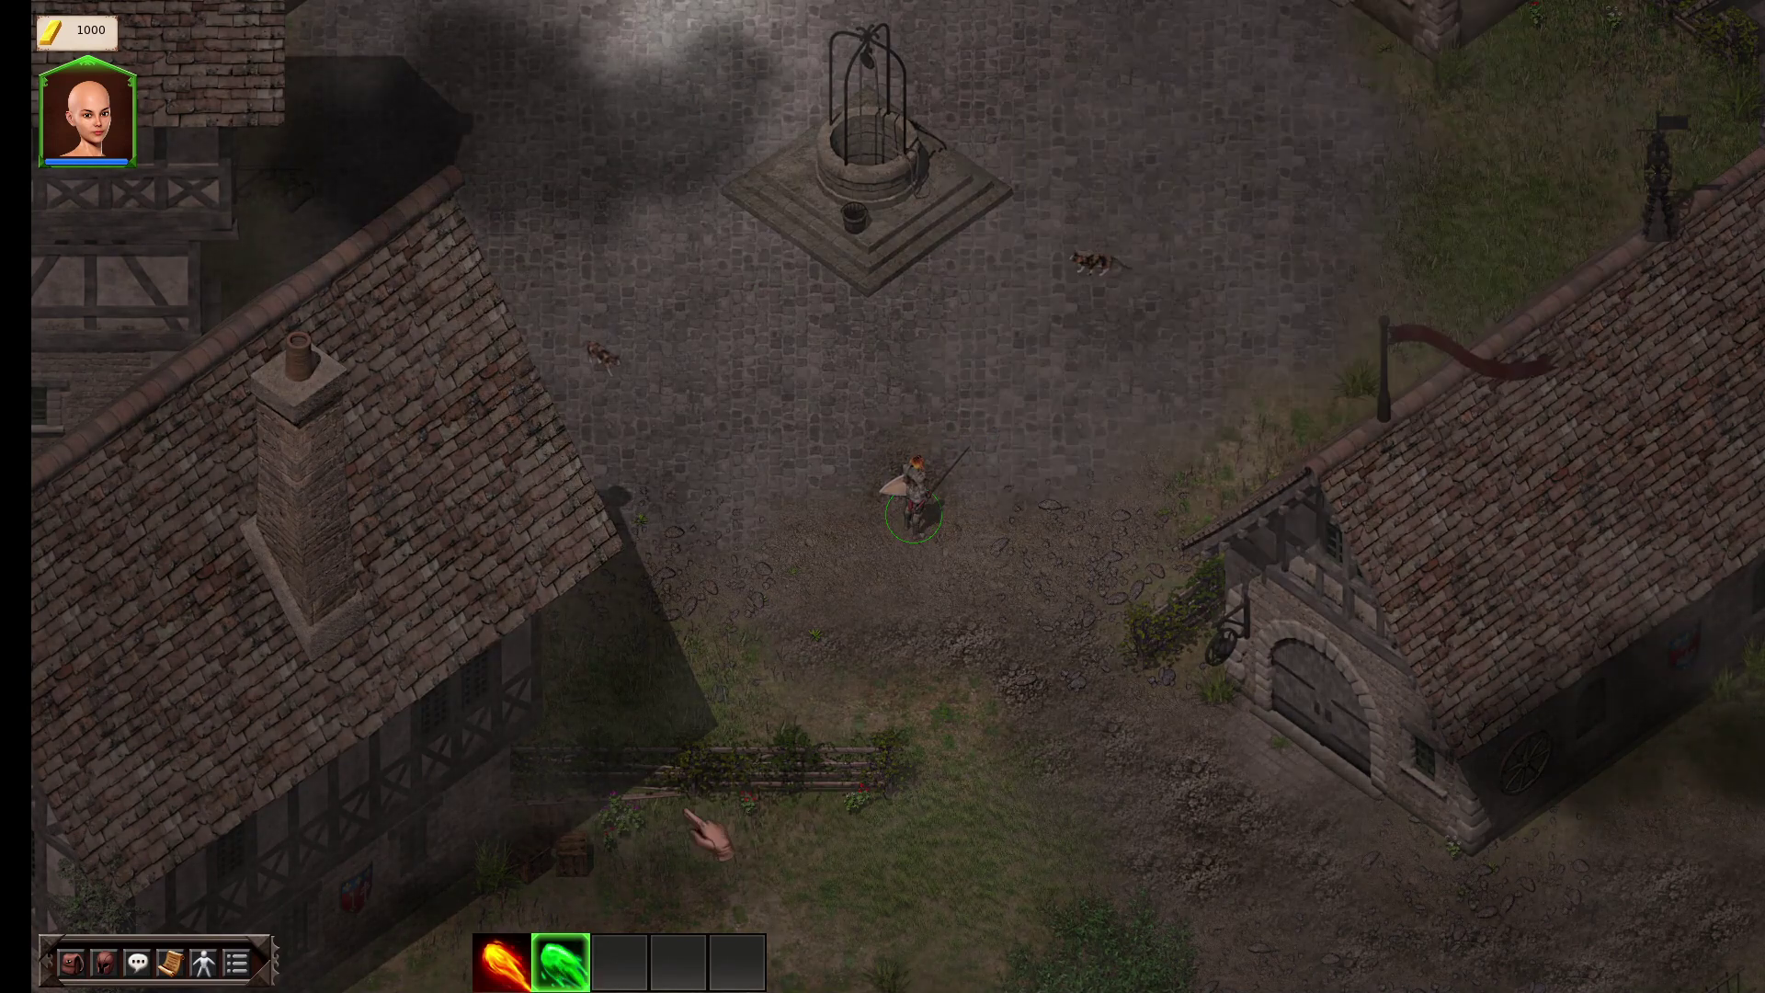
right_click(1442, 95)
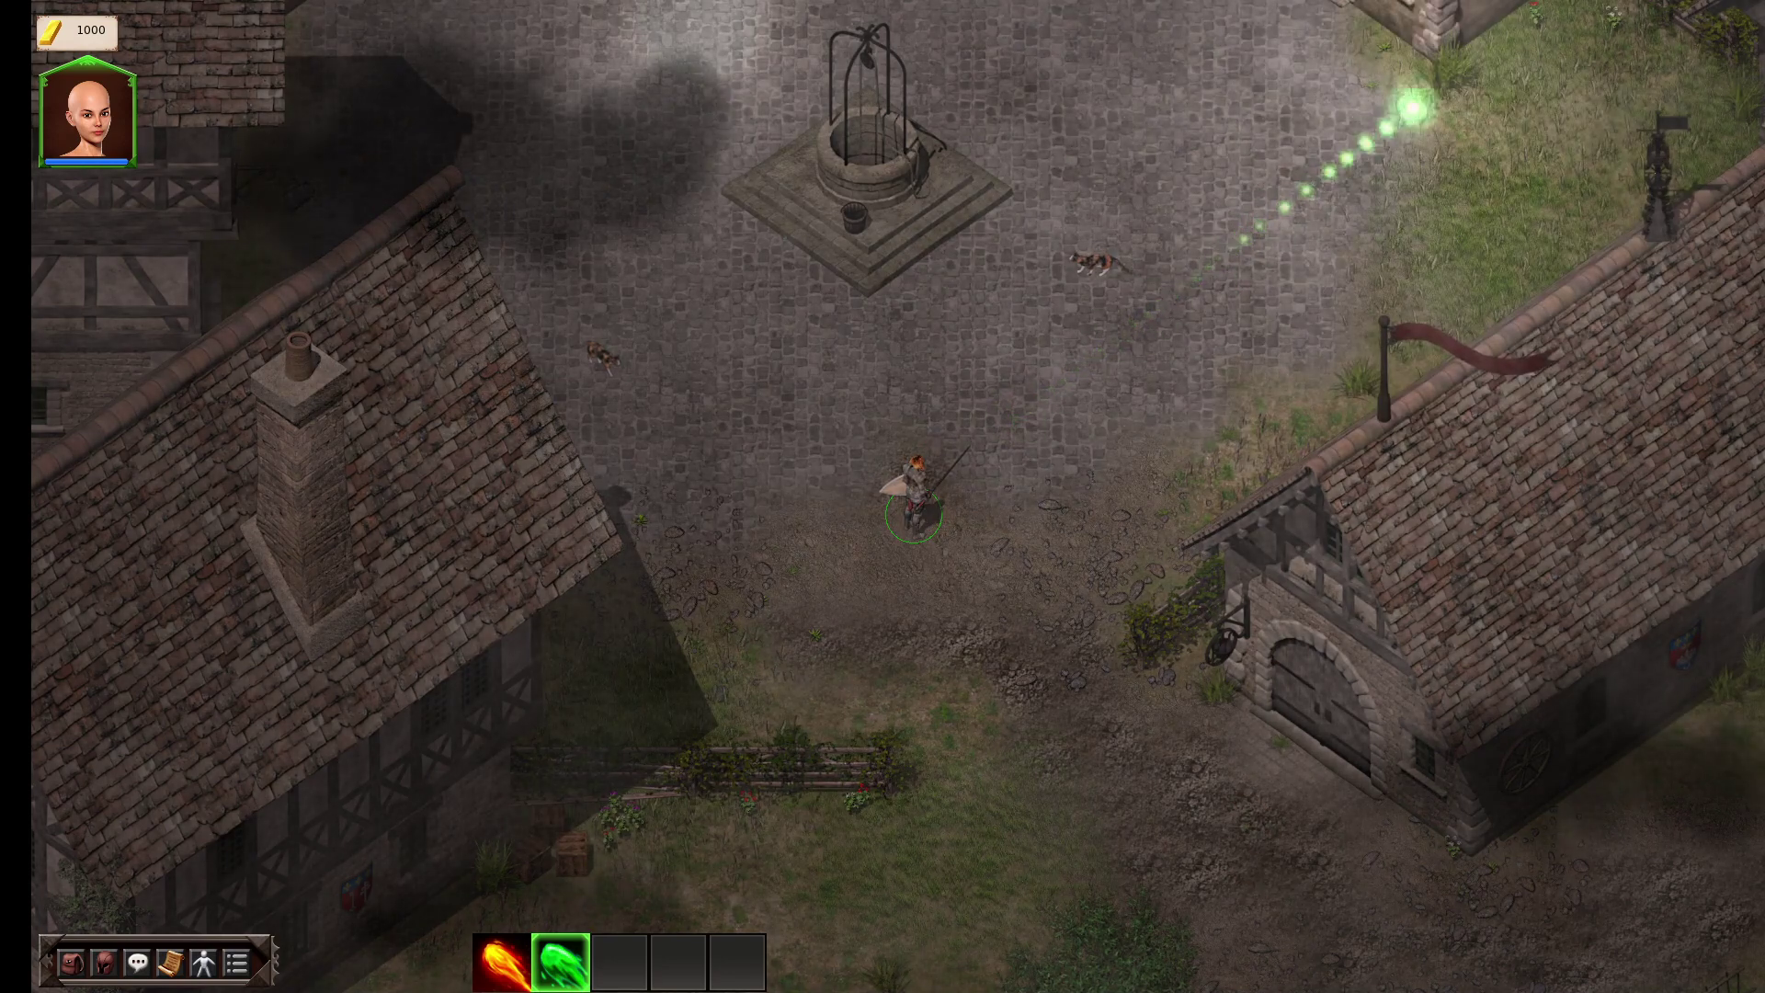
right_click(1343, 914)
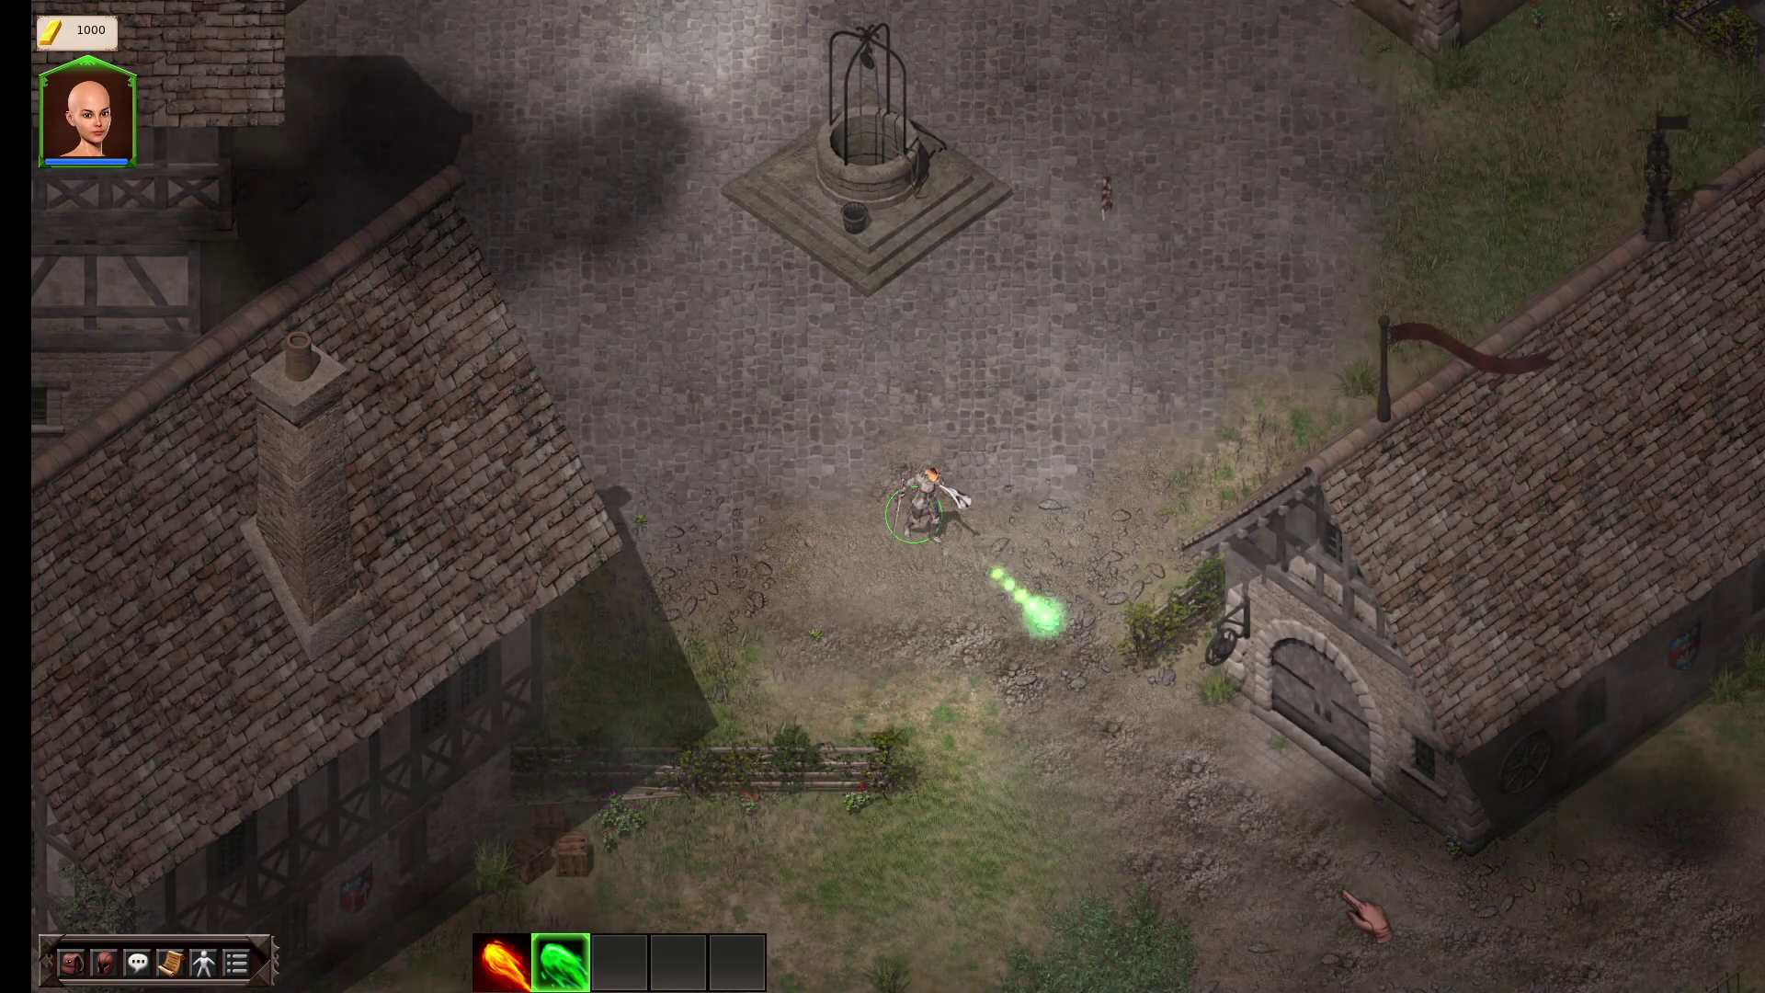
Step: Walk the hero down the dirt path past the arched-door house towards the market stalls
left_click(1470, 951)
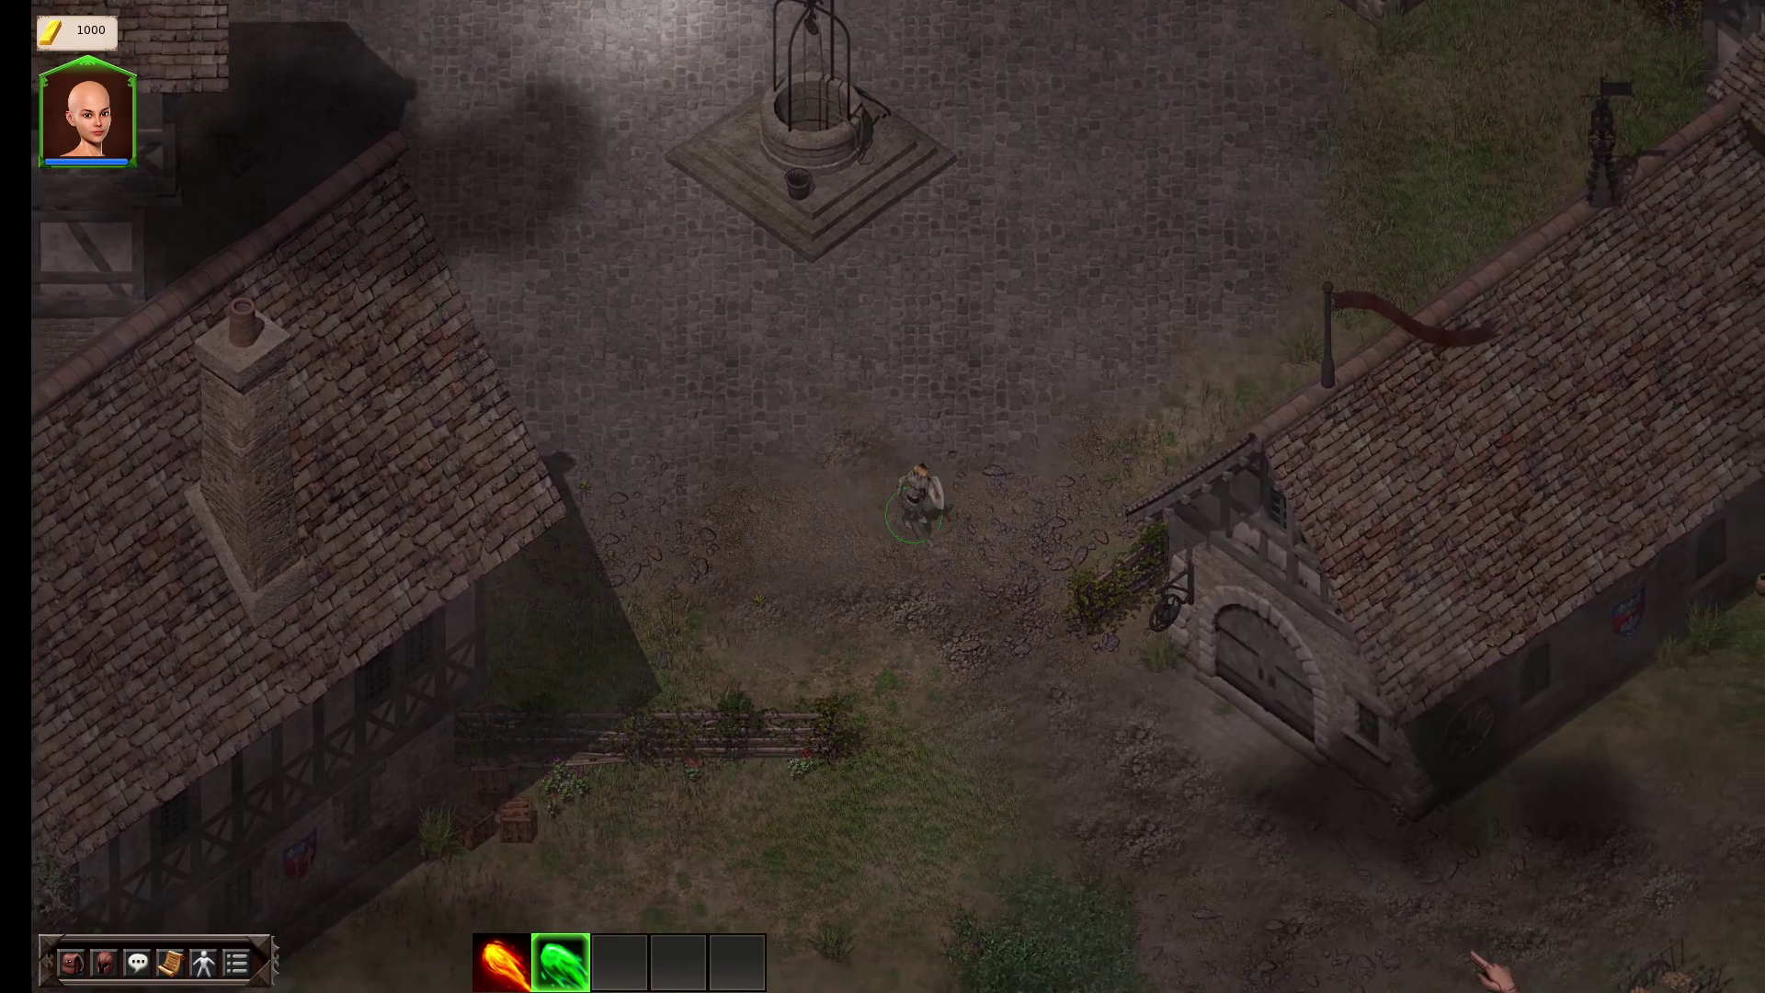
left_click(1296, 924)
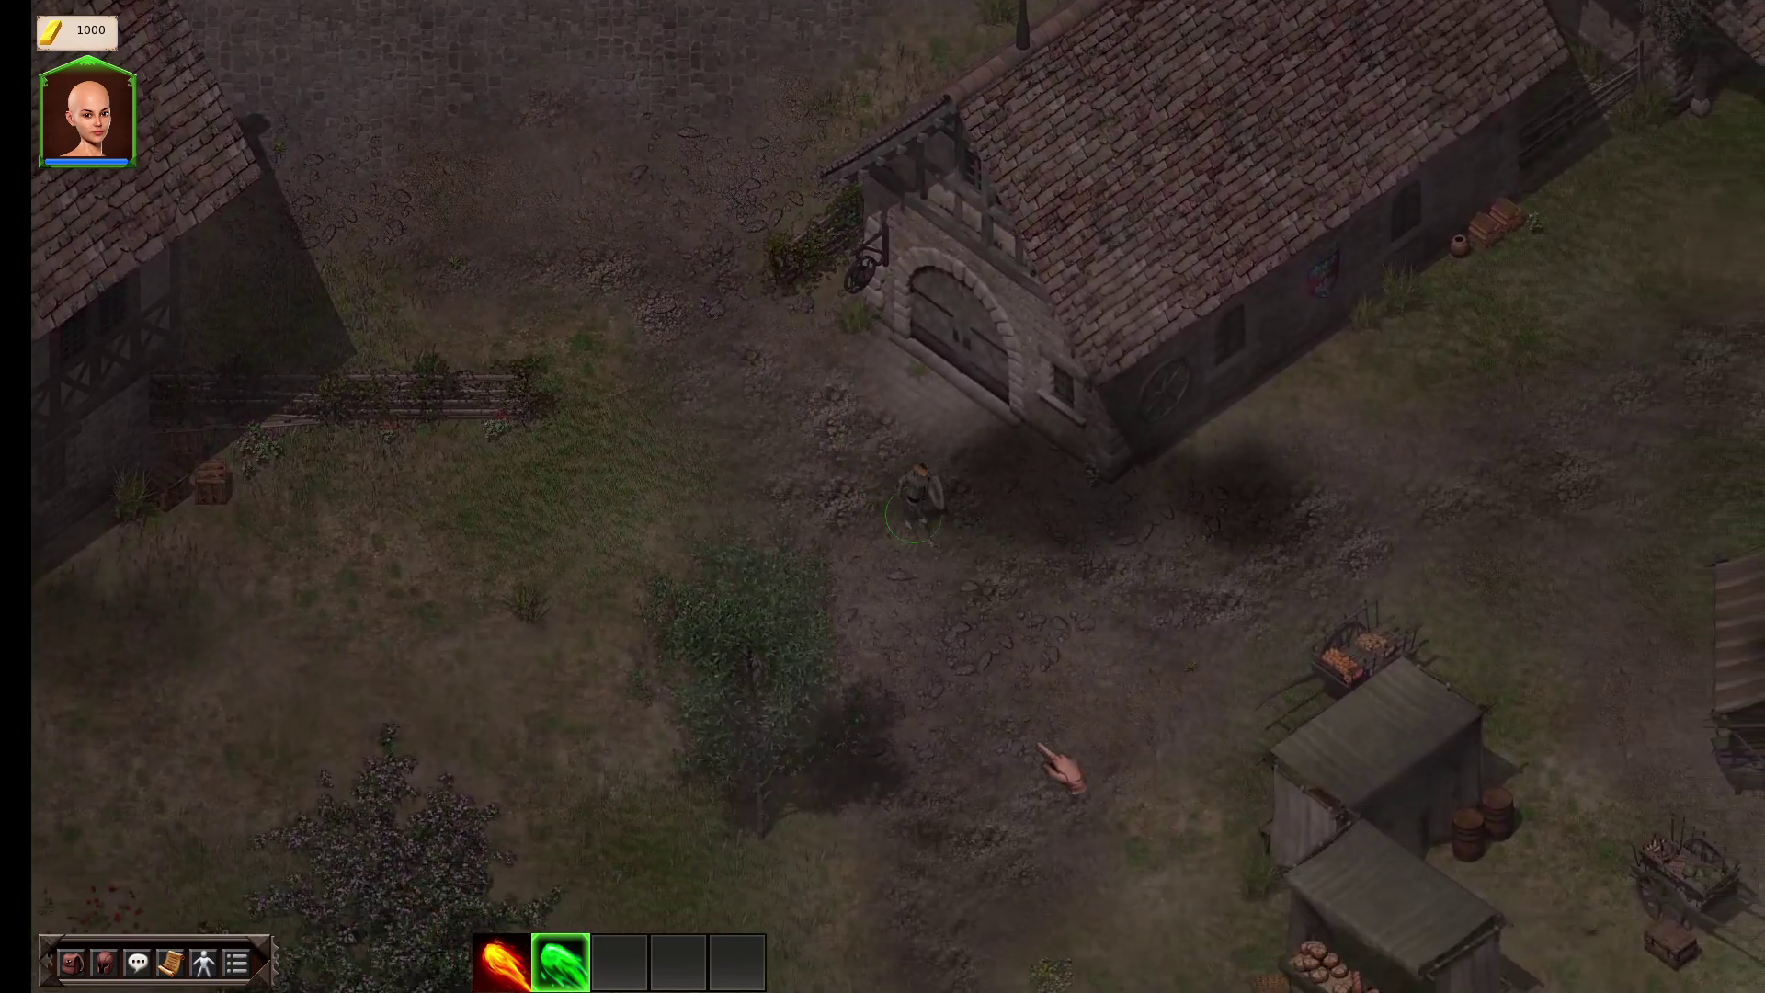